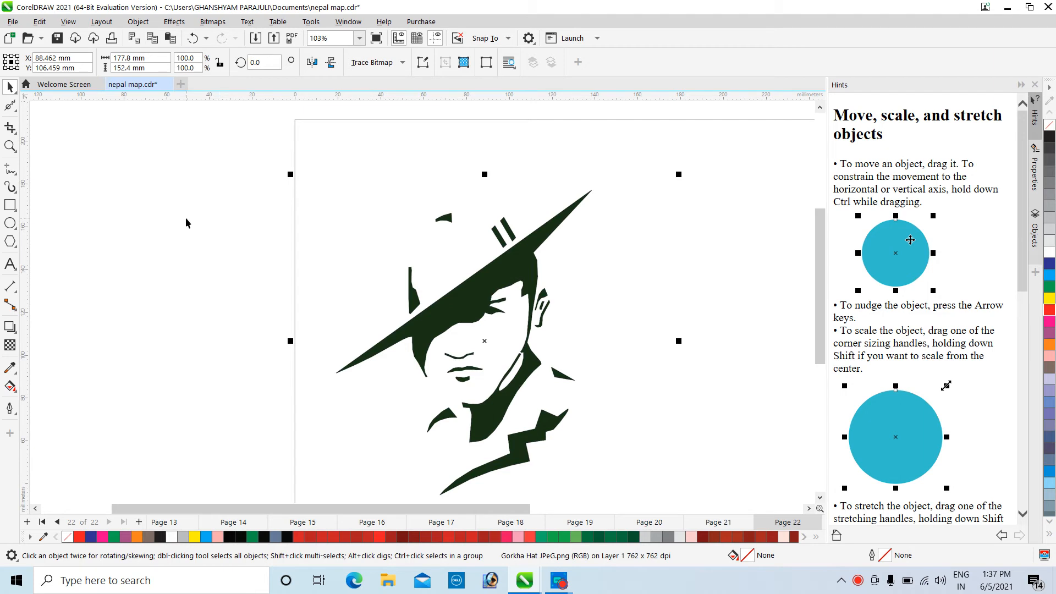
# Reposition the Gorkha Hat bitmap on the page, centring it at about X 98 mm, Y 111 mm.
pyautogui.scroll(1, 480, 287)
pyautogui.scroll(1, 481, 288)
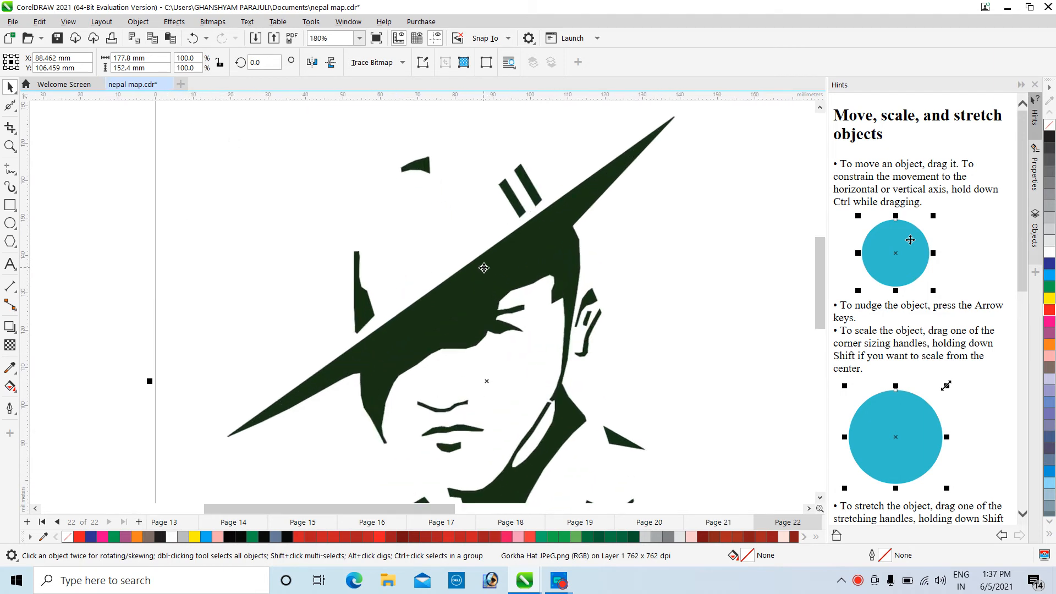
pyautogui.click(823, 110)
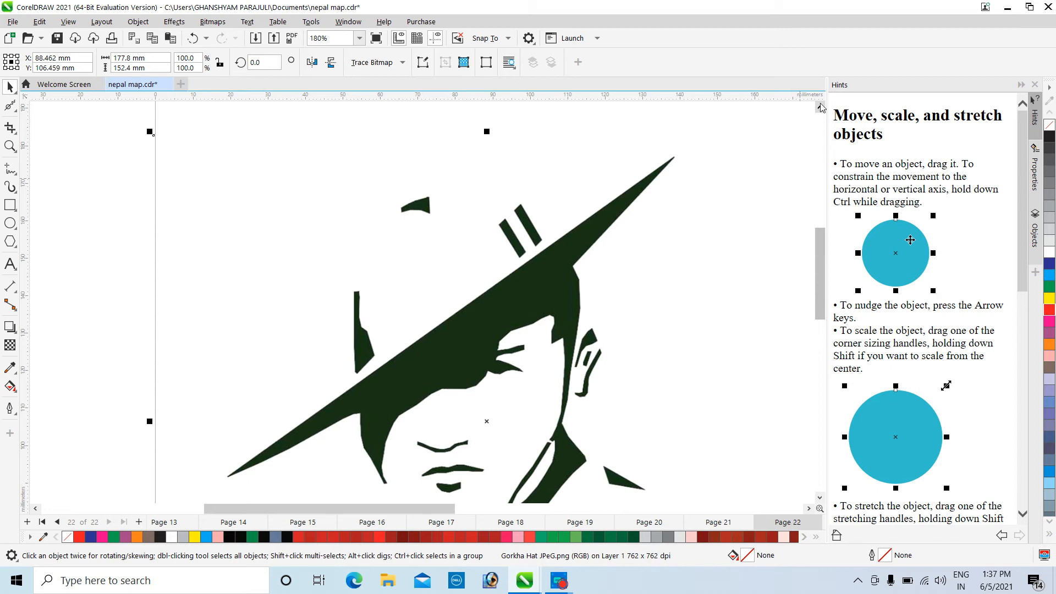
pyautogui.scroll(-2, 834, 202)
pyautogui.scroll(-2, 489, 332)
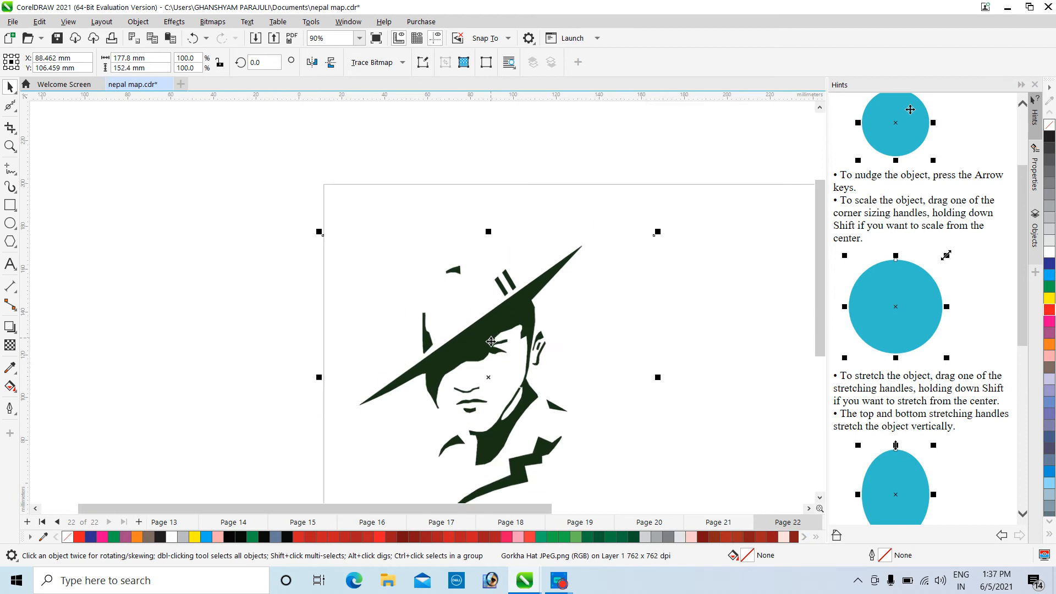
pyautogui.scroll(-1, 500, 389)
pyautogui.moveTo(500, 385); pyautogui.dragTo(484, 319)
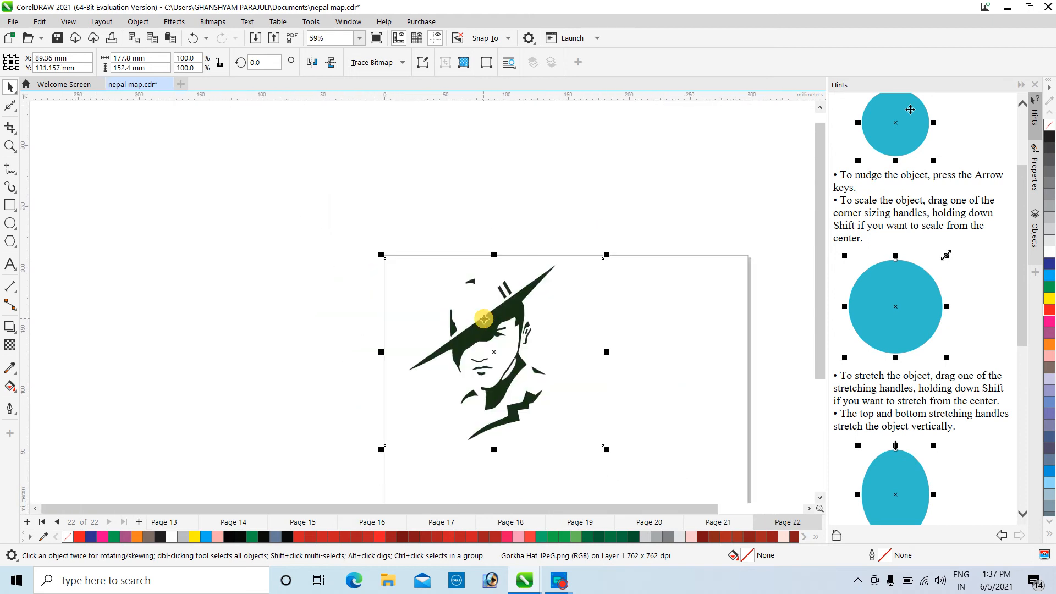
pyautogui.click(820, 497)
pyautogui.click(819, 497)
pyautogui.moveTo(494, 262); pyautogui.dragTo(493, 297)
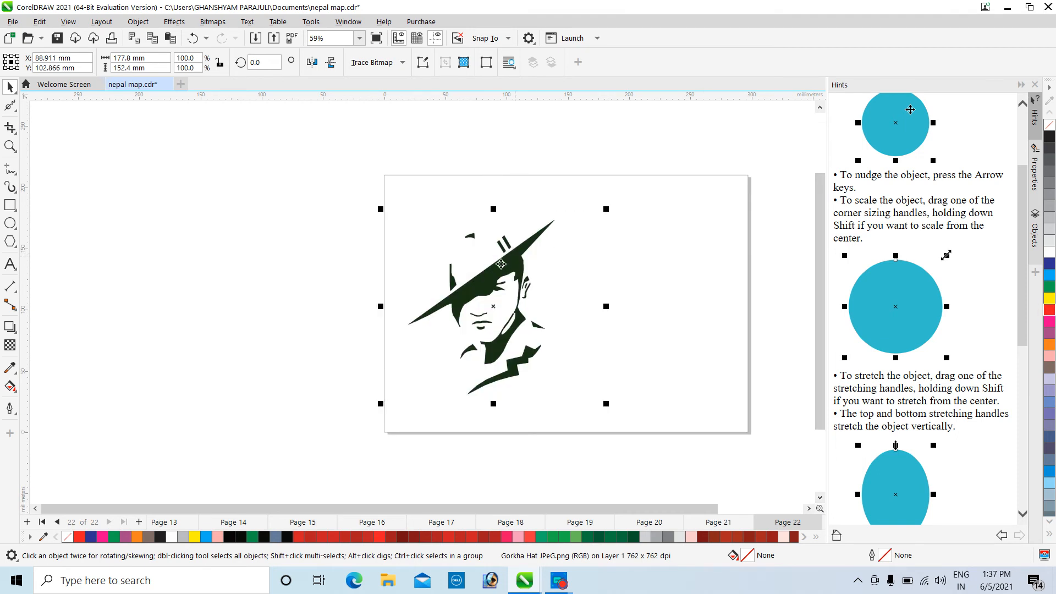
pyautogui.moveTo(500, 265); pyautogui.dragTo(502, 237)
pyautogui.scroll(4, 501, 237)
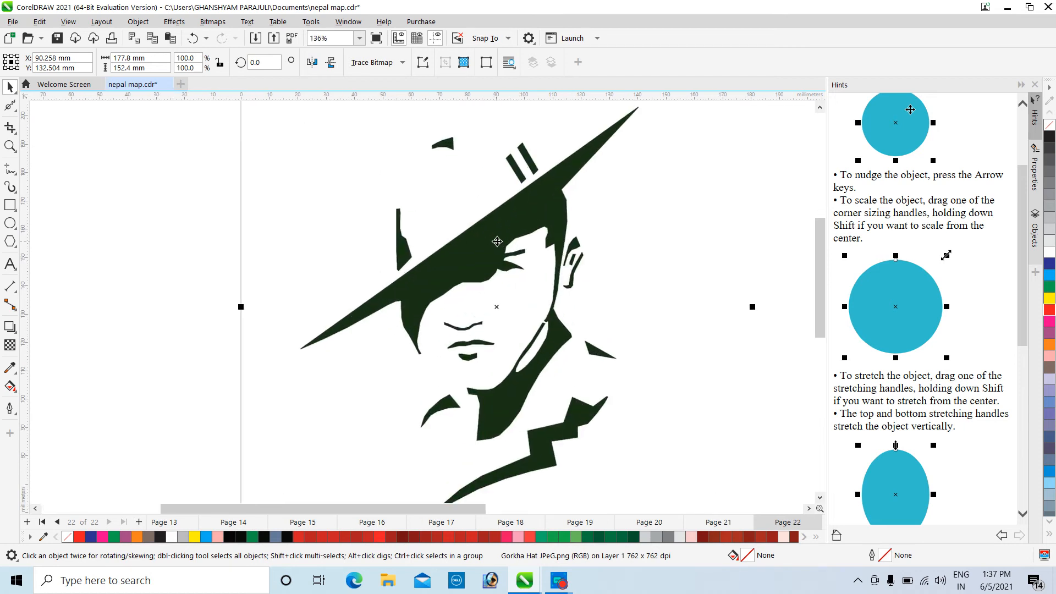
pyautogui.moveTo(496, 241); pyautogui.dragTo(502, 276)
pyautogui.scroll(-3, 508, 265)
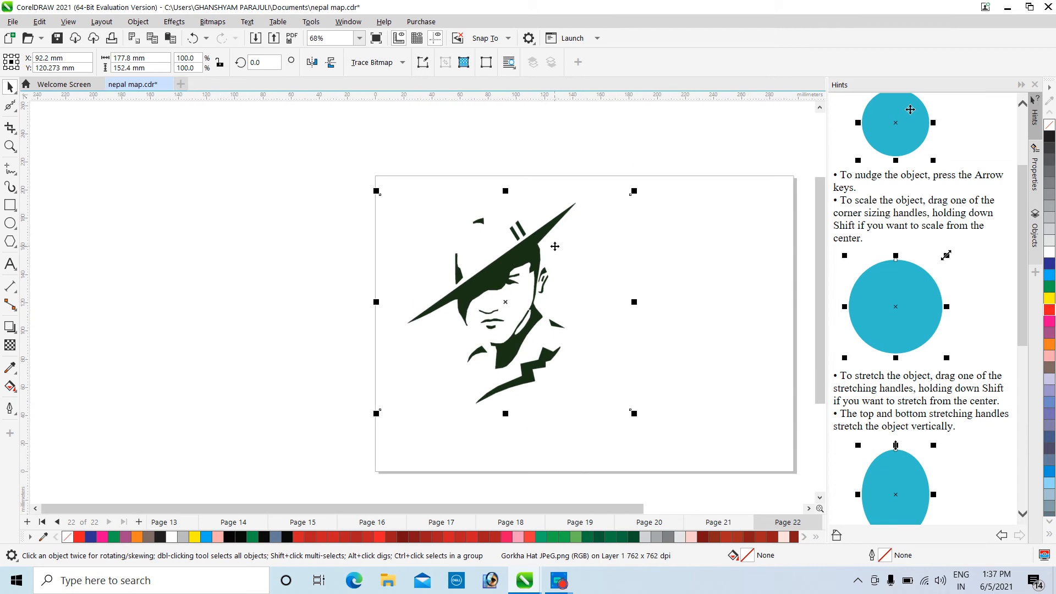
pyautogui.scroll(5, 554, 247)
pyautogui.moveTo(451, 242); pyautogui.dragTo(478, 288)
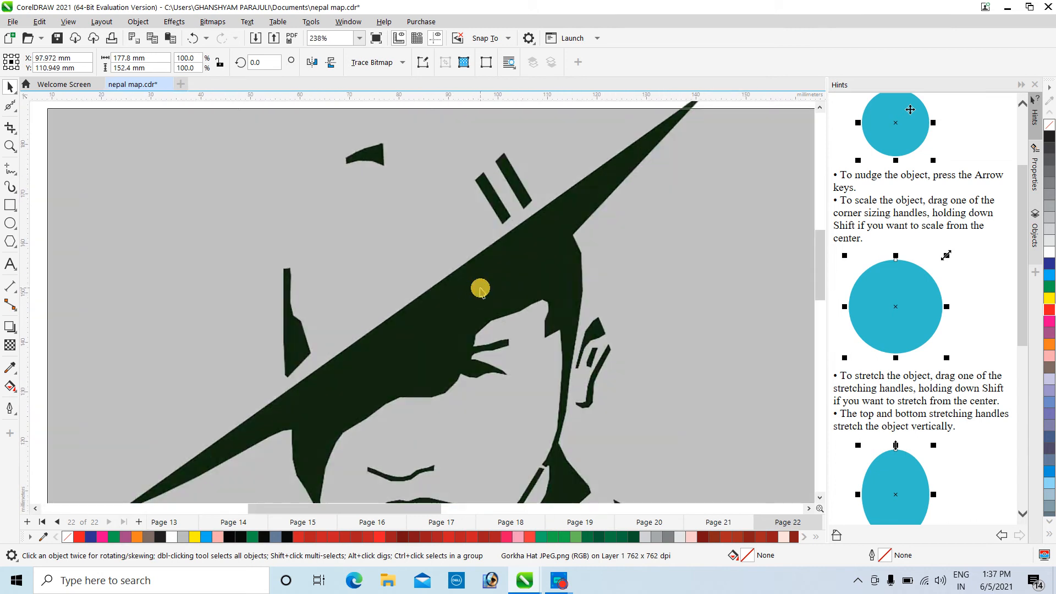
# Trace the short left edge and arched lower edge of the small dark patch above the hat with the Pen tool.
pyautogui.scroll(3, 393, 198)
pyautogui.scroll(4, 396, 197)
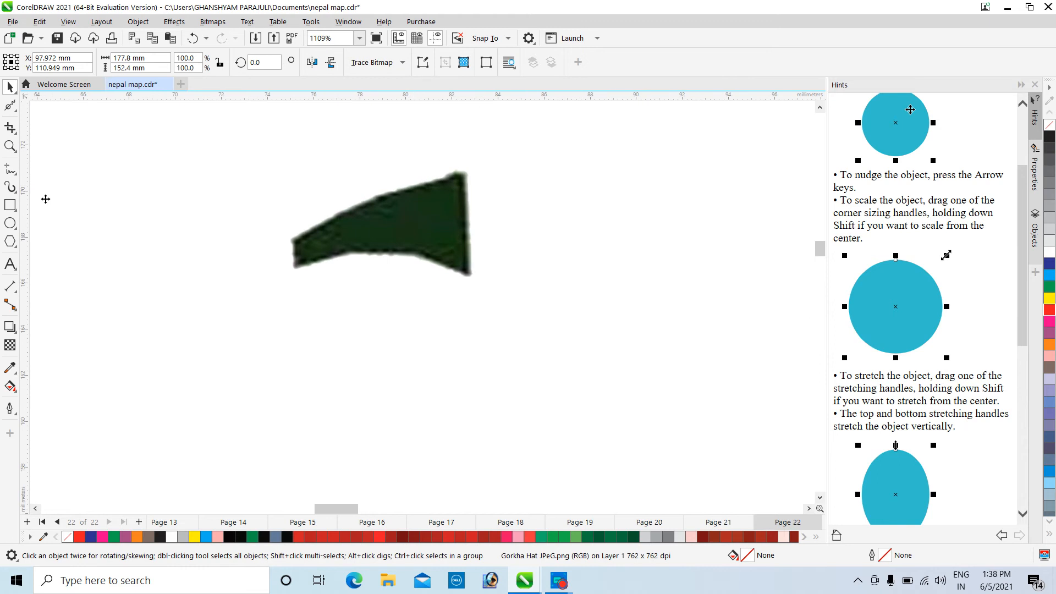
pyautogui.click(18, 175)
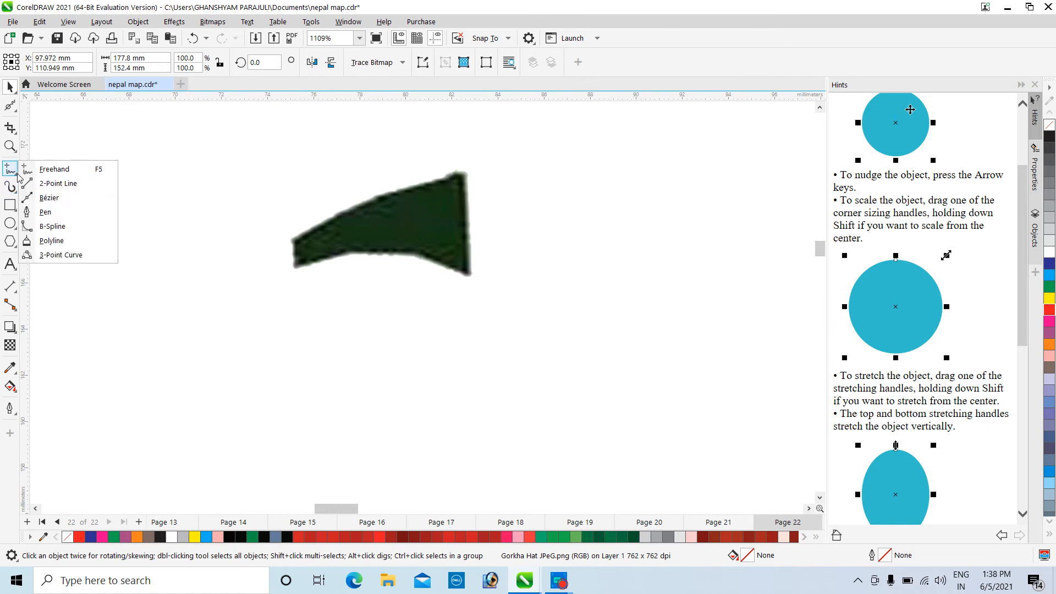
pyautogui.click(46, 213)
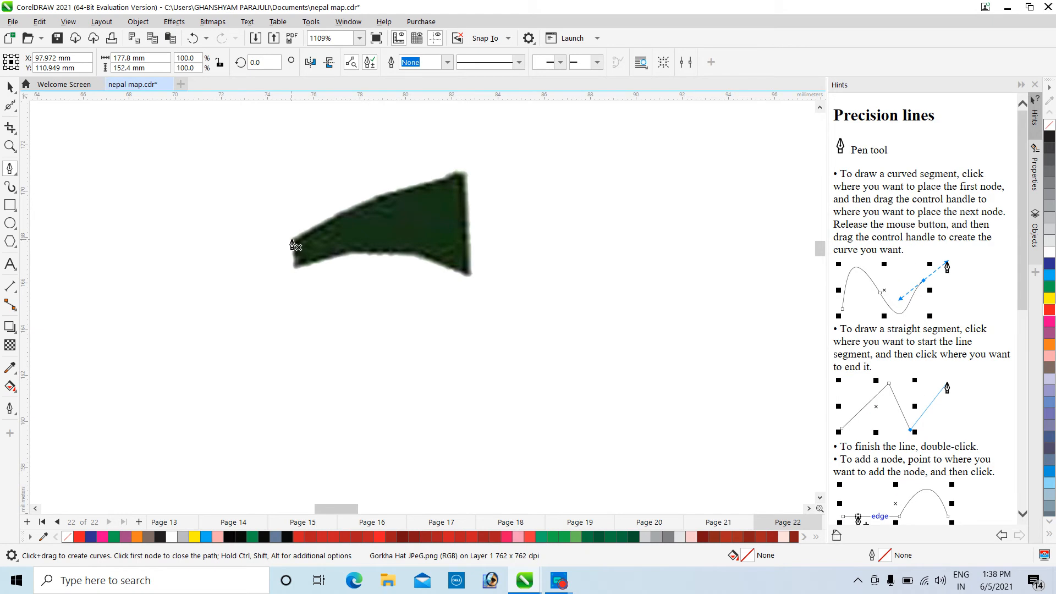
pyautogui.click(291, 240)
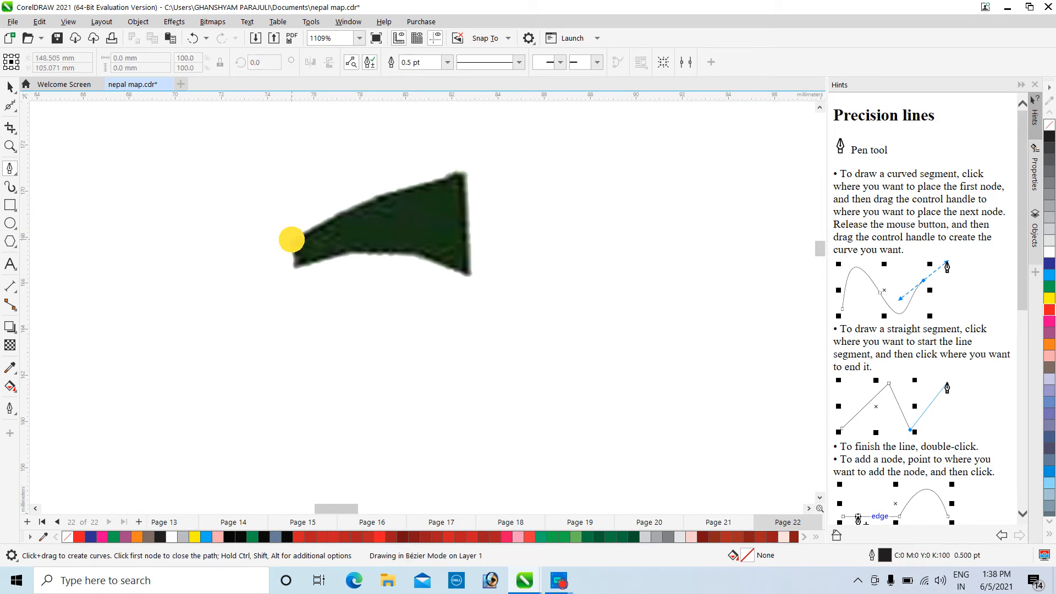
pyautogui.click(294, 271)
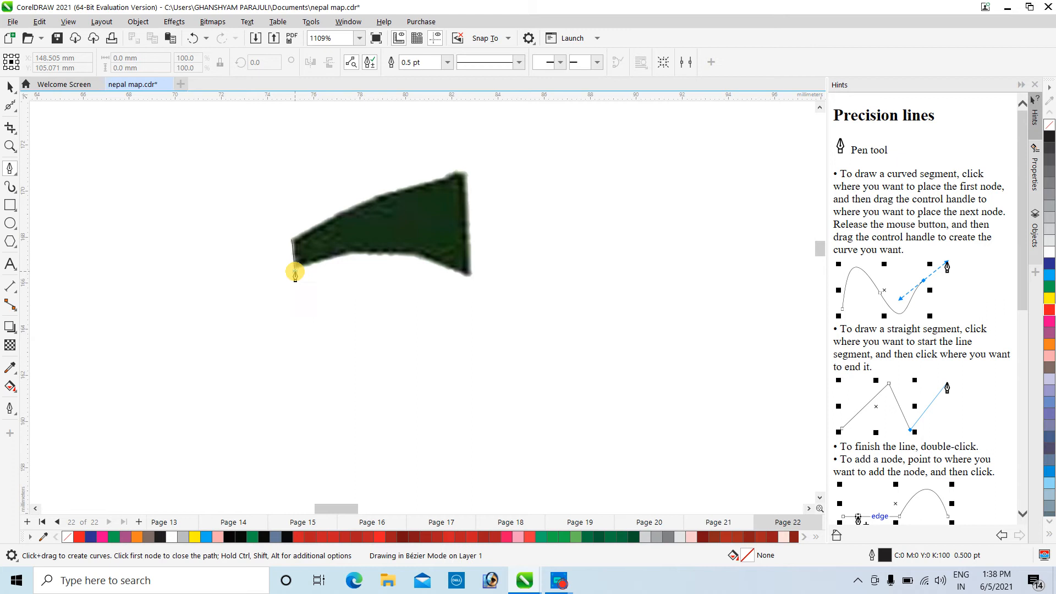
pyautogui.click(468, 276)
pyautogui.moveTo(468, 276); pyautogui.dragTo(569, 324)
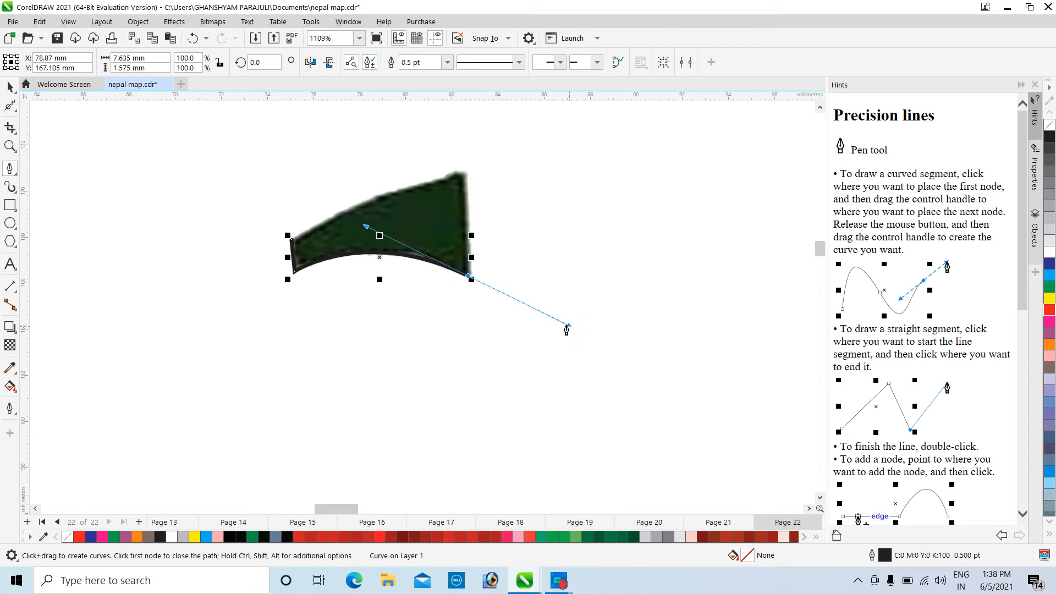
# Continue the patch outline to its upper right corner and close it with a curved segment along the top edge.
pyautogui.click(467, 275)
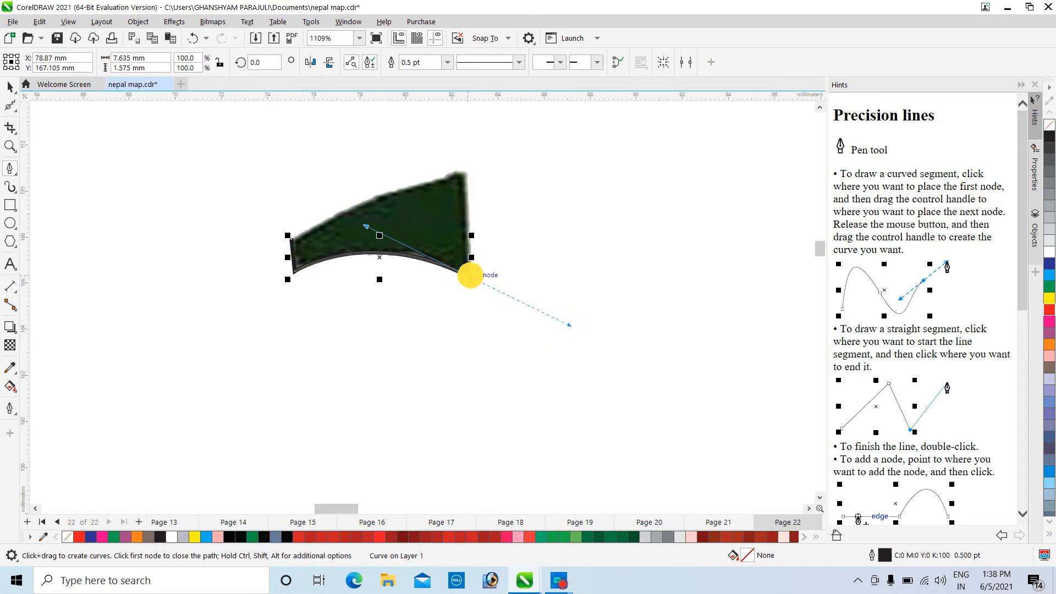
pyautogui.click(464, 173)
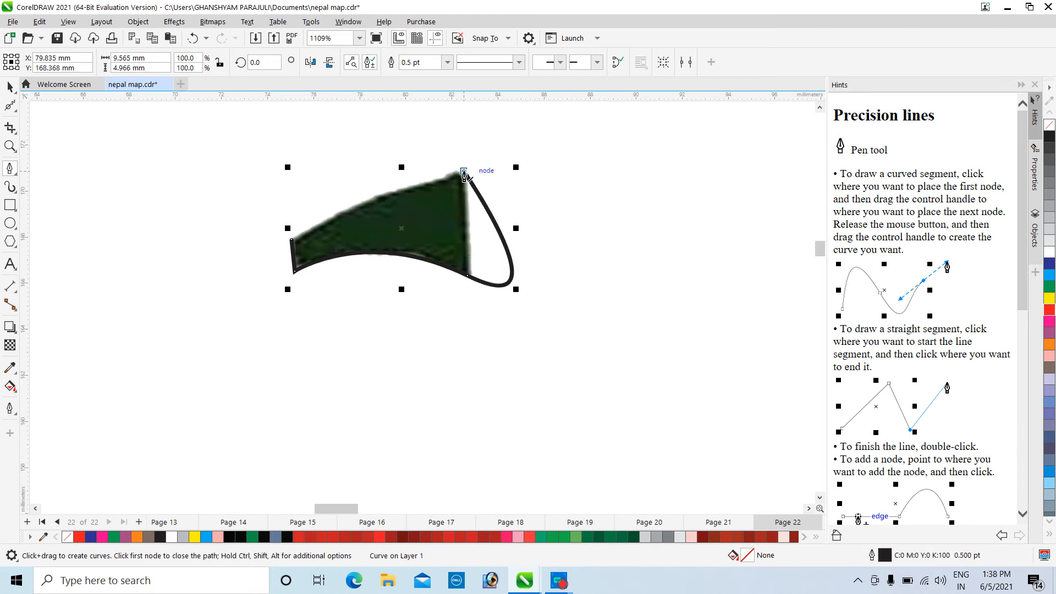
pyautogui.click(464, 173)
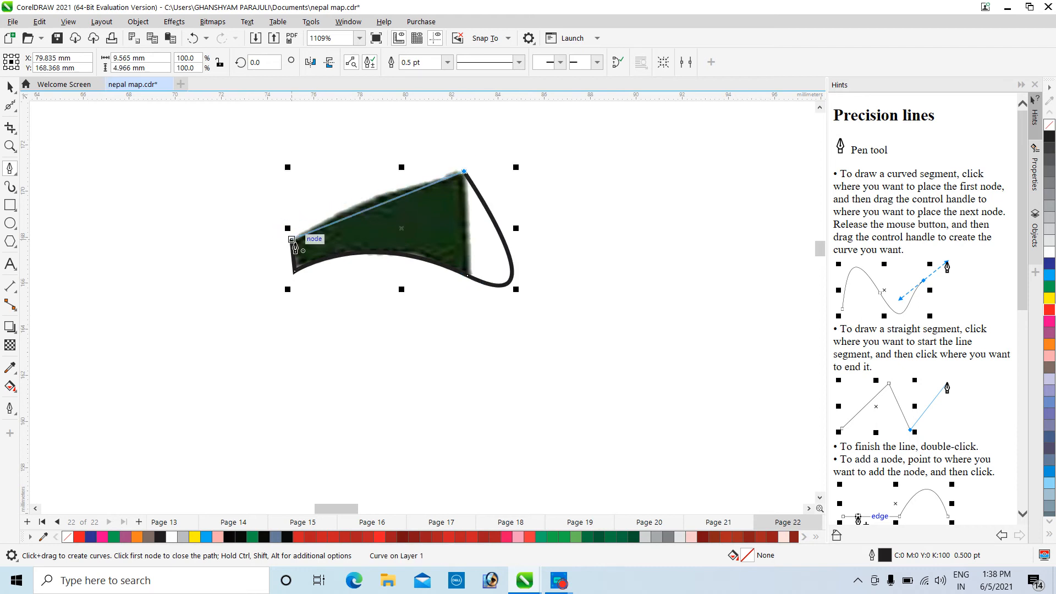
pyautogui.moveTo(292, 240)
pyautogui.mouseDown()
pyautogui.moveTo(285, 262)
pyautogui.moveTo(257, 240)
pyautogui.moveTo(231, 255)
pyautogui.moveTo(293, 241)
pyautogui.mouseUp()
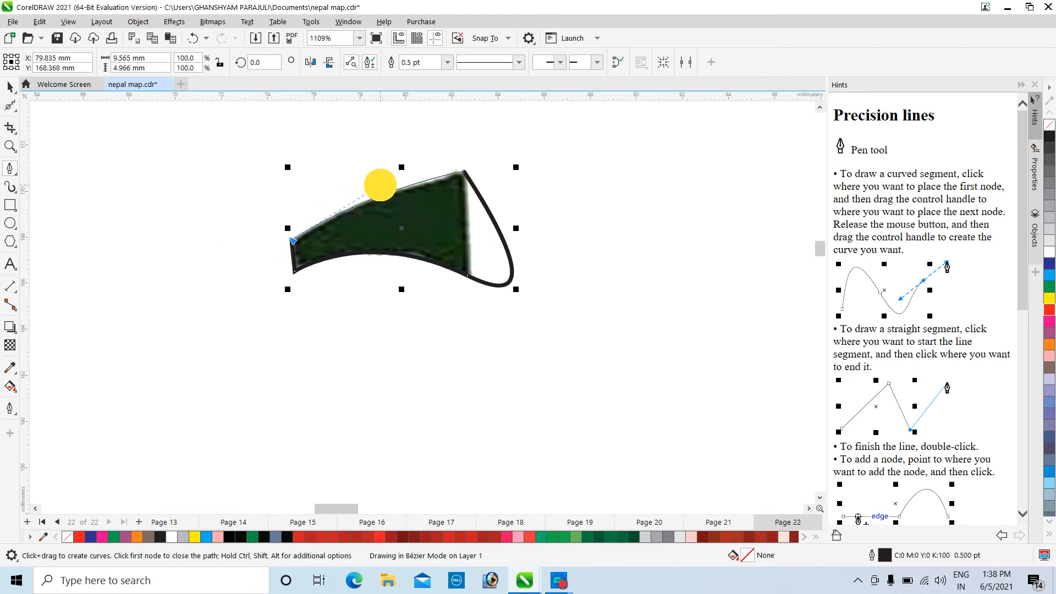
pyautogui.moveTo(380, 184); pyautogui.dragTo(381, 186)
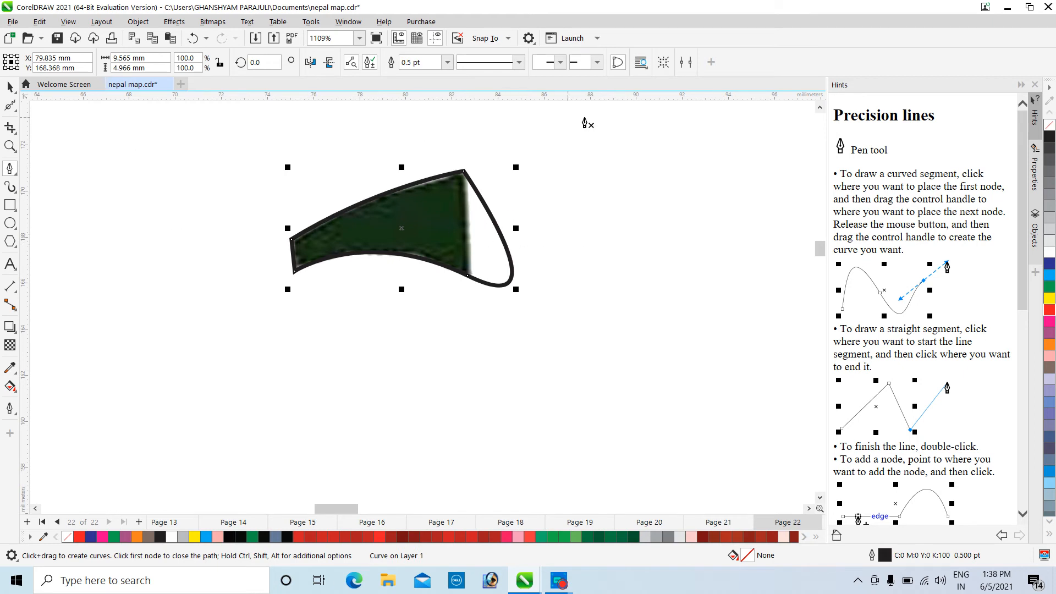
# Try to pull the outline's bulging right side toward the patch with the Shape tool, and undo the last two changes.
pyautogui.click(16, 114)
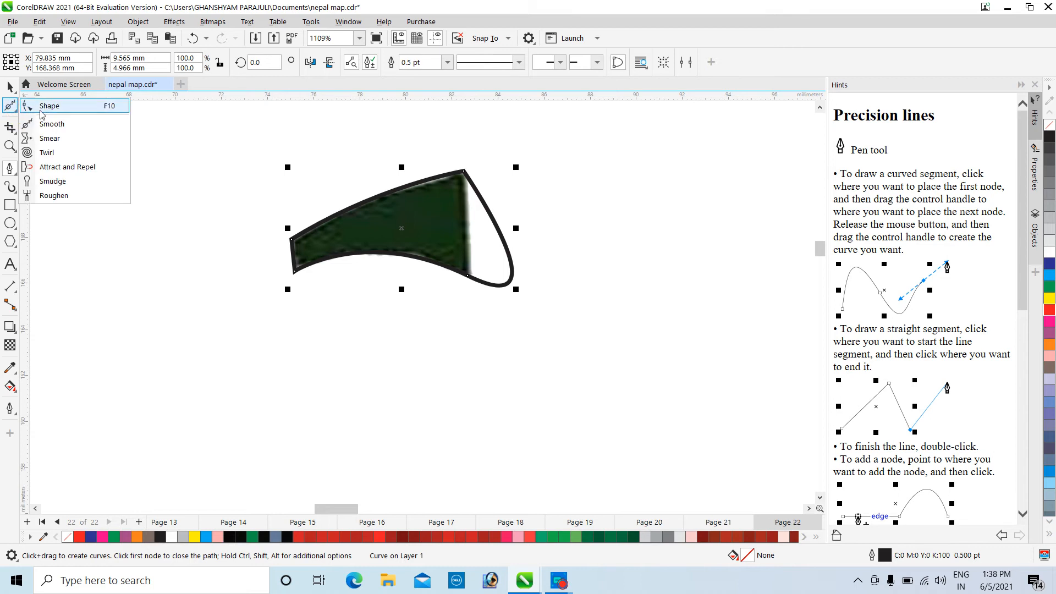
pyautogui.click(33, 105)
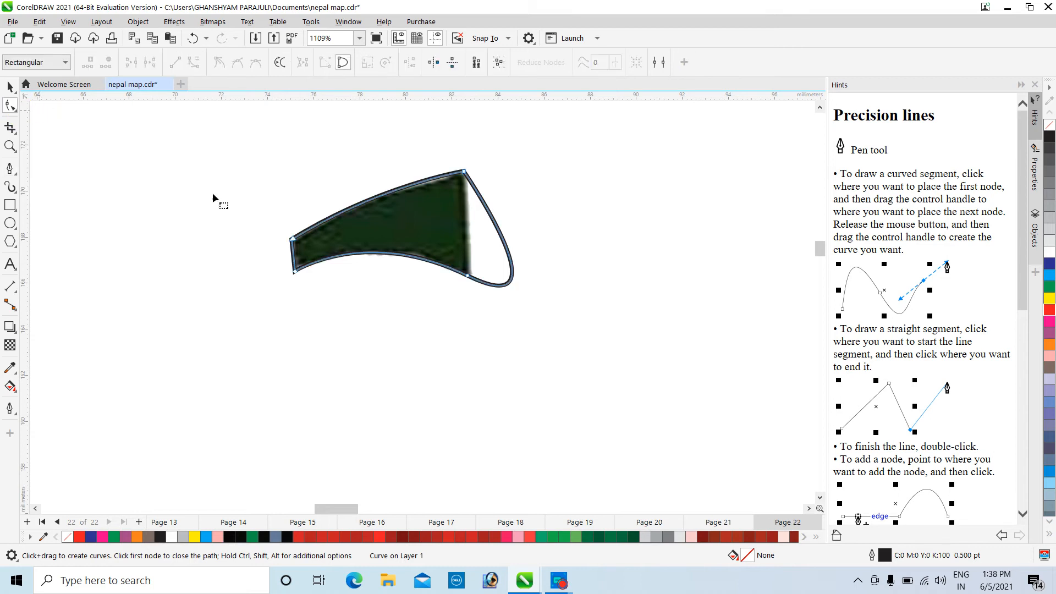
pyautogui.click(467, 274)
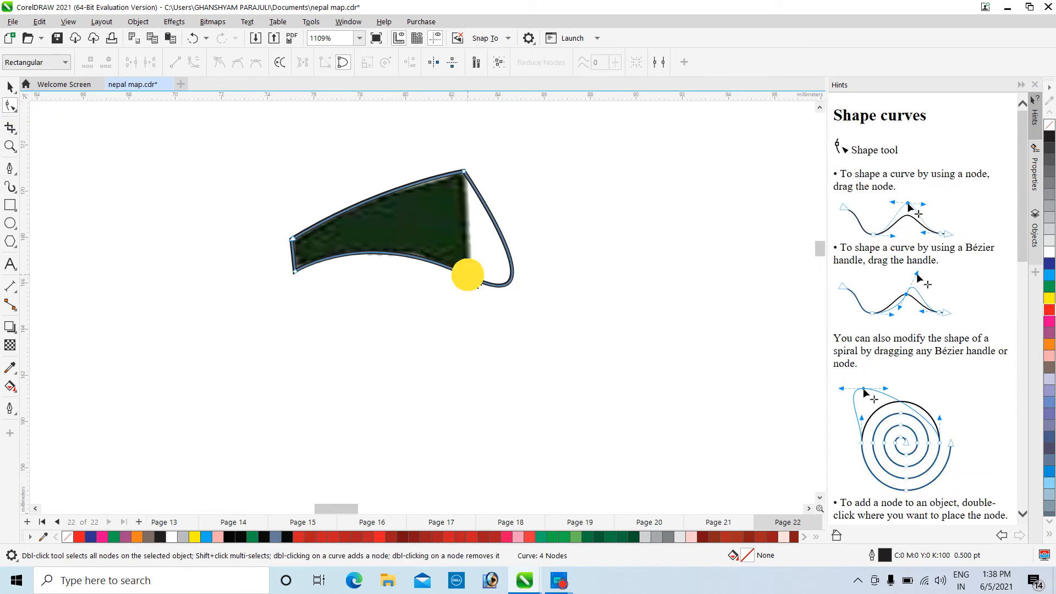
pyautogui.click(464, 172)
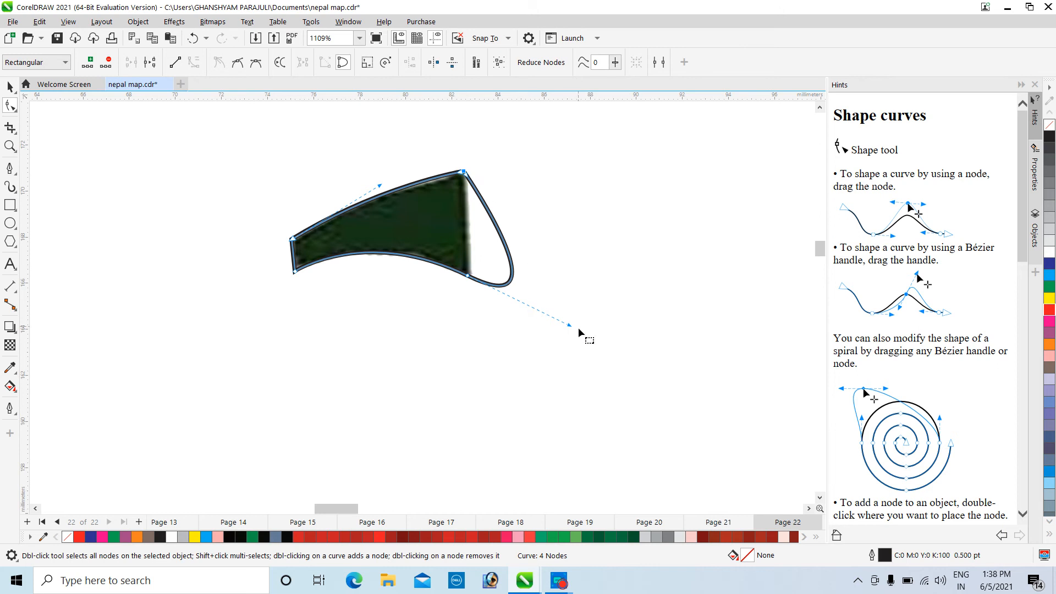
pyautogui.moveTo(568, 326)
pyautogui.mouseDown()
pyautogui.moveTo(566, 309)
pyautogui.moveTo(565, 319)
pyautogui.mouseUp()
pyautogui.moveTo(506, 251); pyautogui.dragTo(473, 194)
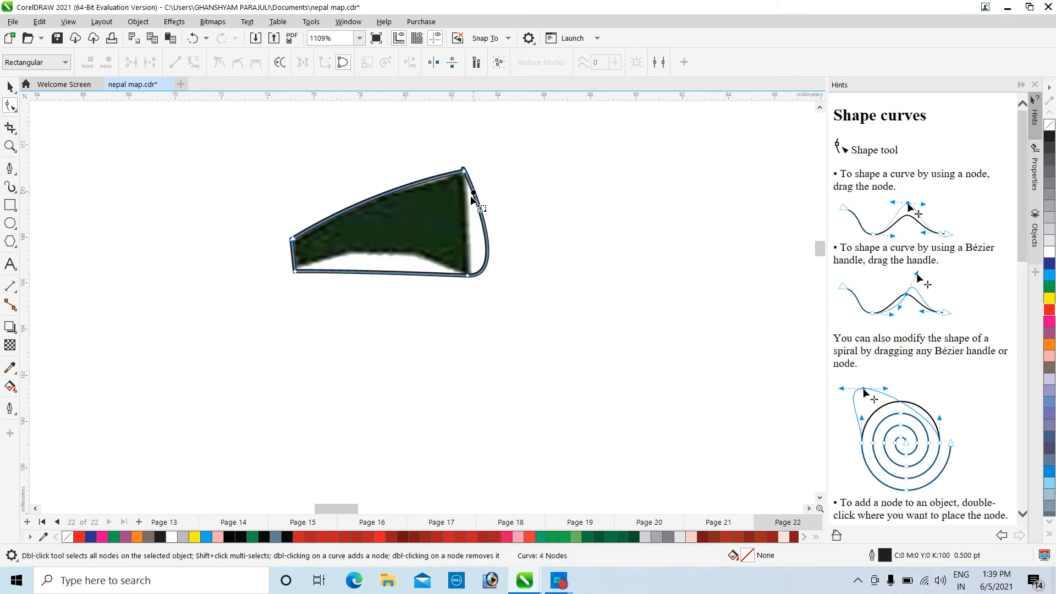
pyautogui.hotkey('ctrl', 'z')
pyautogui.hotkey('ctrl', 'z')
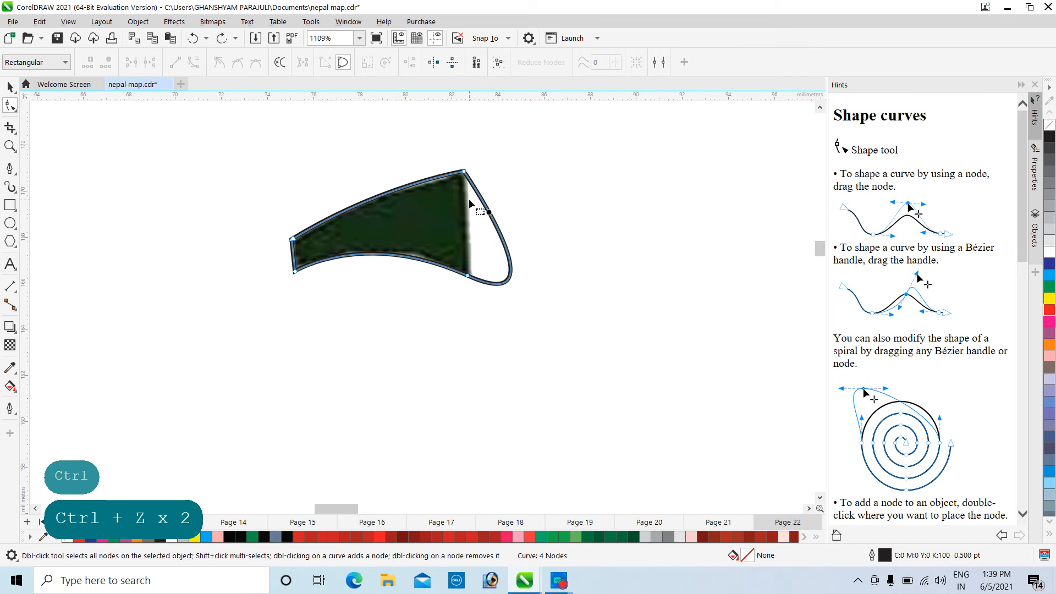
# Convert the outline to curves and pull its right side onto the patch edge using two extra nodes.
pyautogui.click(10, 86)
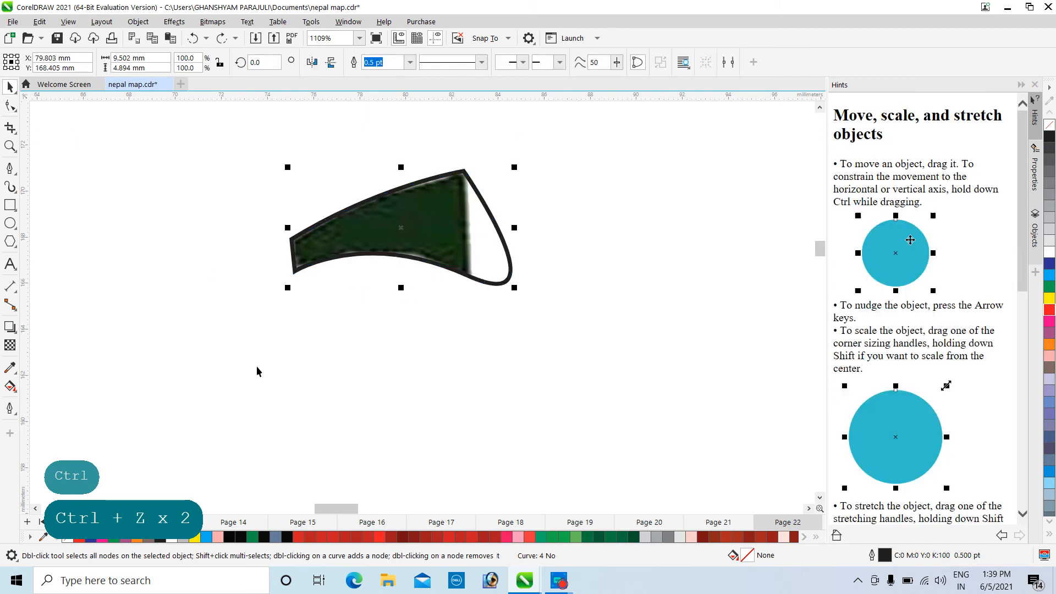
pyautogui.hotkey('ctrl', 'q')
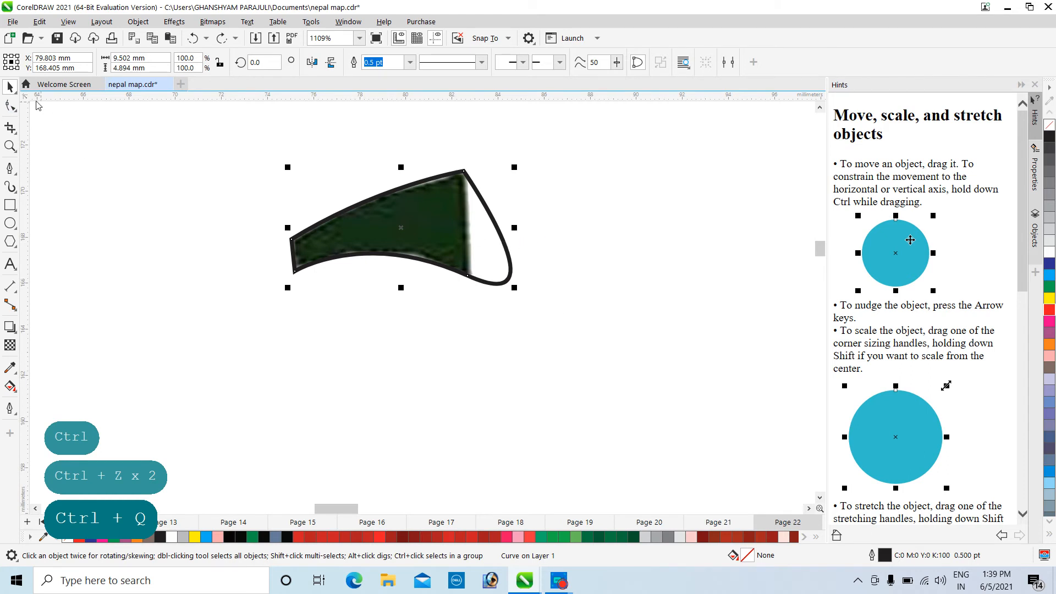
pyautogui.click(10, 106)
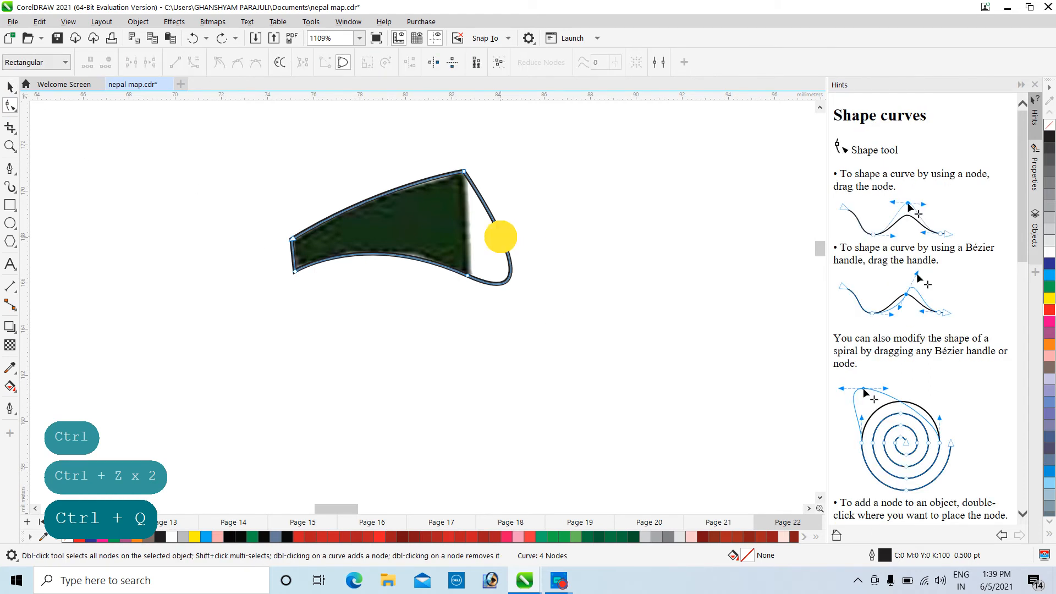
pyautogui.moveTo(500, 236); pyautogui.dragTo(475, 234)
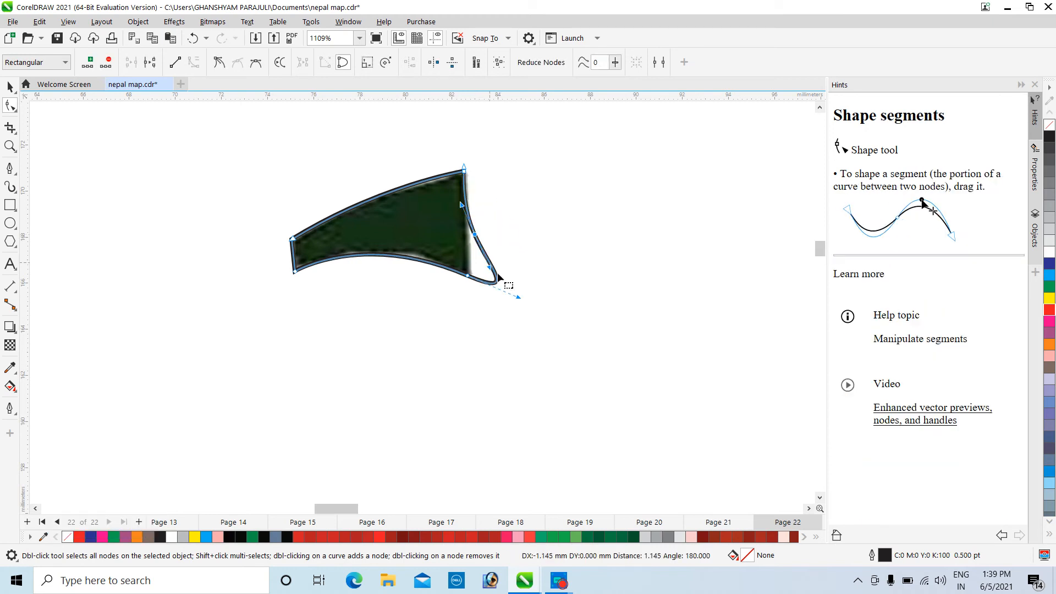
pyautogui.click(495, 282)
pyautogui.moveTo(495, 282); pyautogui.dragTo(448, 233)
pyautogui.scroll(1, 497, 253)
pyautogui.scroll(1, 489, 254)
pyautogui.moveTo(448, 183); pyautogui.dragTo(437, 184)
# Delete the two extra nodes from the right side of the patch outline.
pyautogui.doubleClick(438, 280)
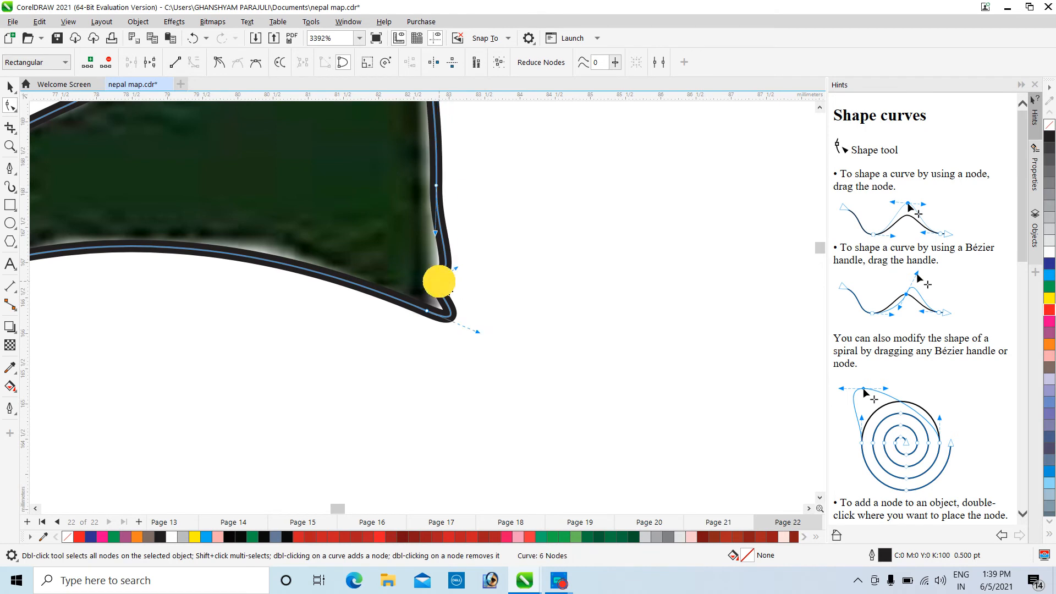
pyautogui.scroll(-2, 446, 290)
pyautogui.scroll(-1, 448, 292)
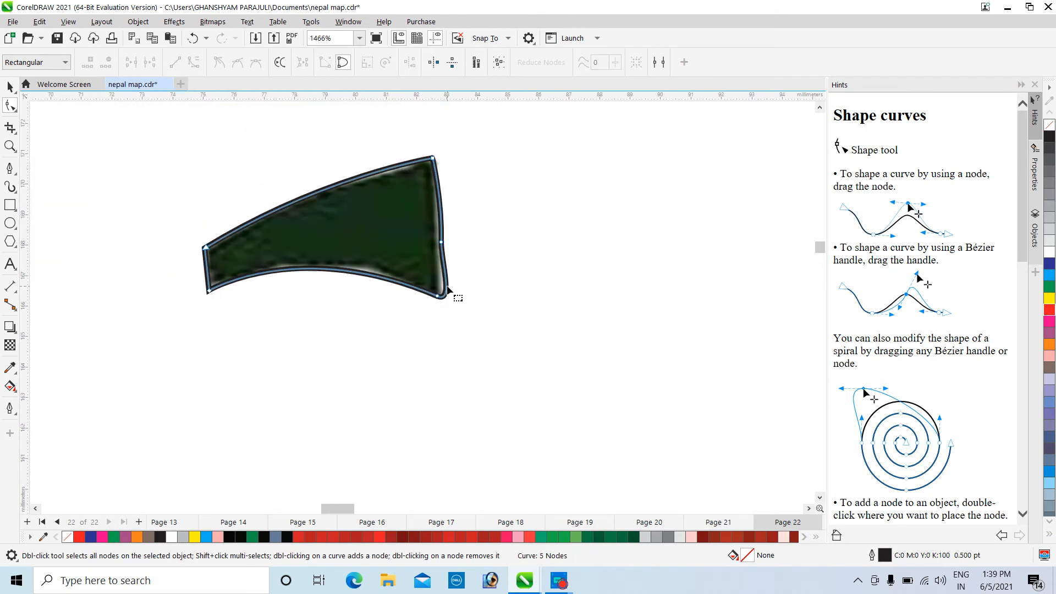
pyautogui.doubleClick(443, 246)
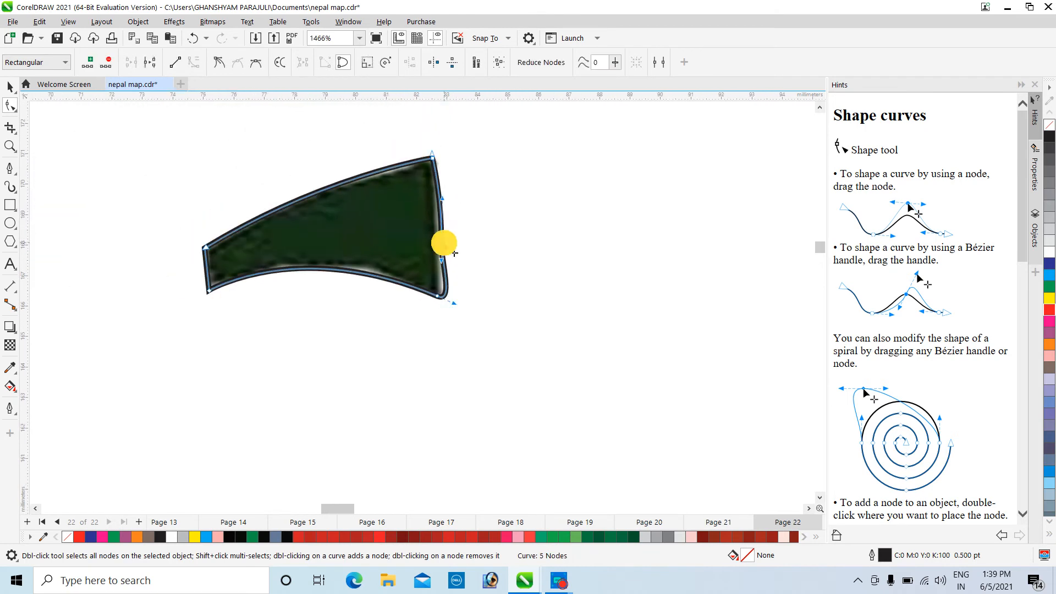
# Replace the lower right corner node of the patch outline with a new node slightly farther out on the corner.
pyautogui.click(438, 295)
pyautogui.moveTo(438, 295); pyautogui.dragTo(441, 297)
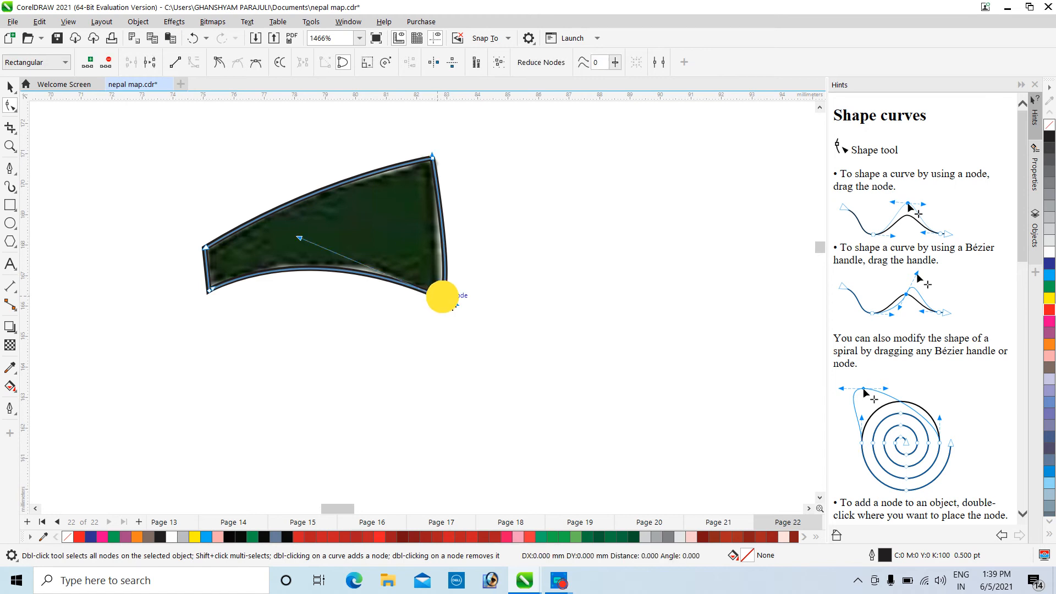
pyautogui.scroll(4, 441, 295)
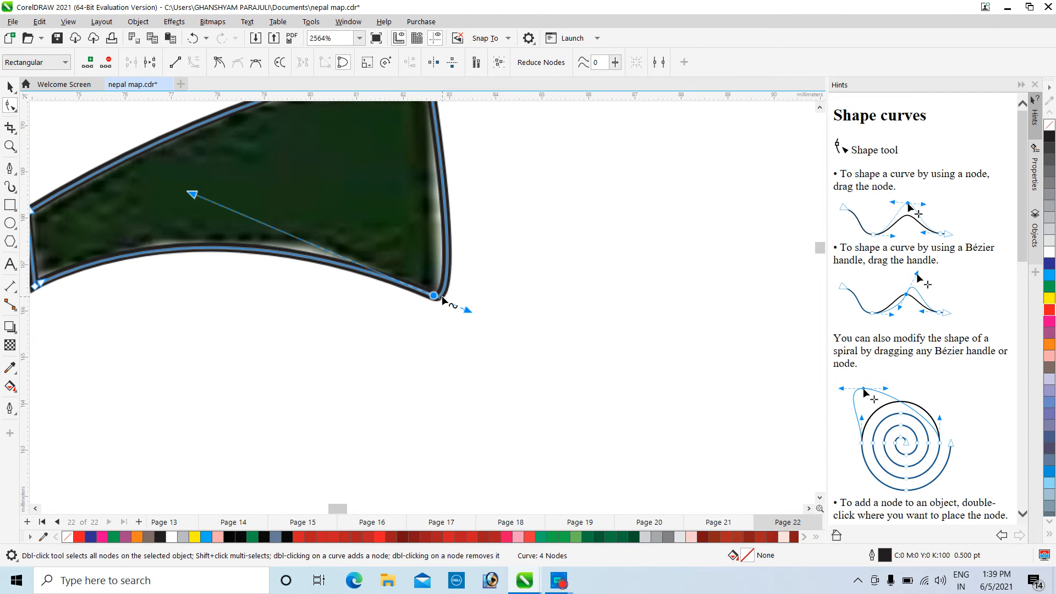
pyautogui.scroll(1, 443, 299)
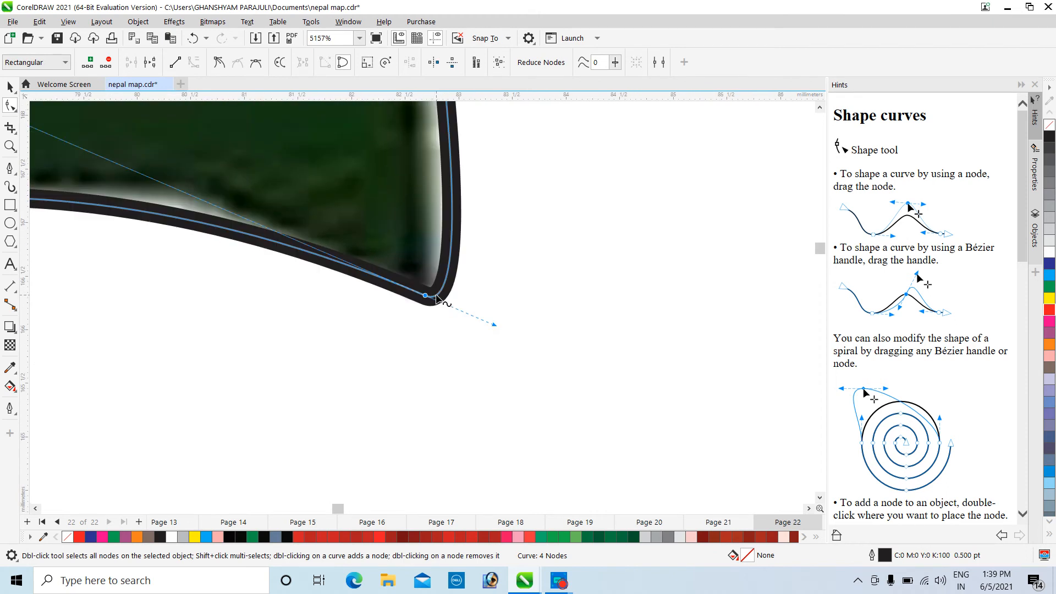
pyautogui.click(438, 297)
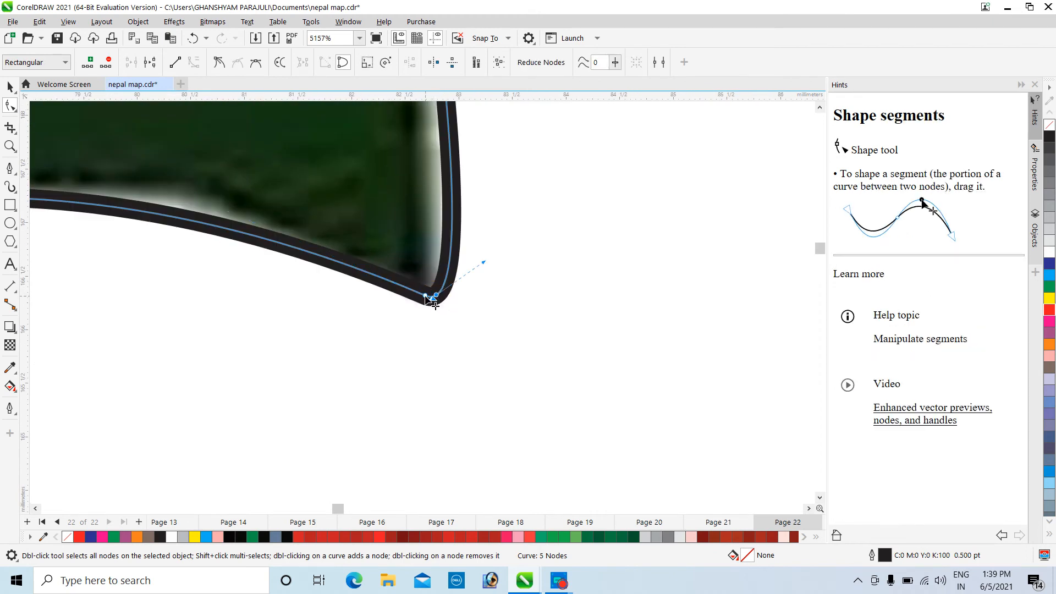
pyautogui.doubleClick(425, 296)
pyautogui.scroll(-4, 384, 300)
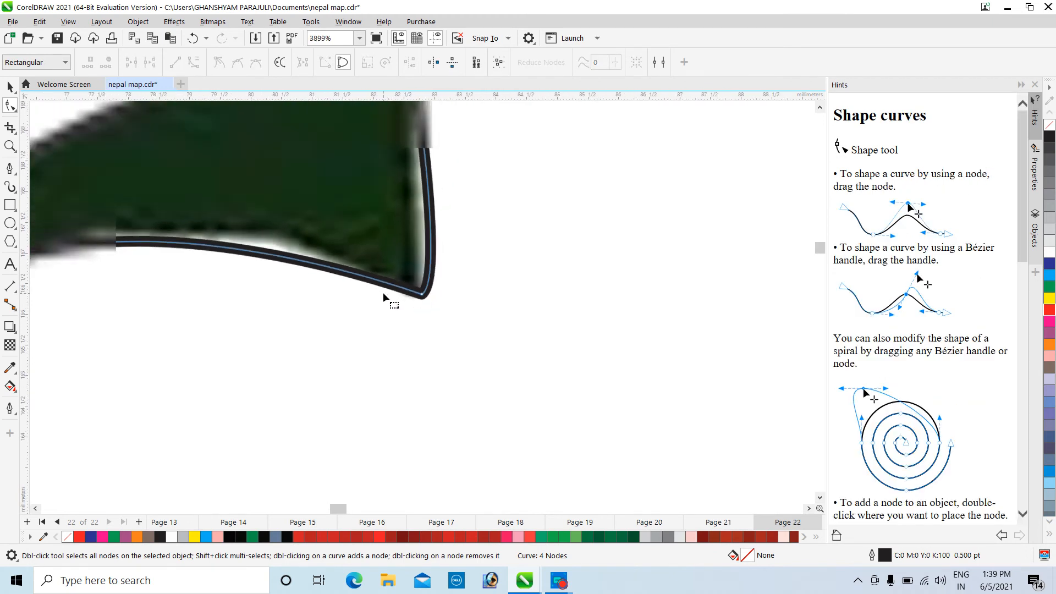
# Trace the left of the two slanted strips with straight Freehand lines as a closed four-cornered outline, about 7.1 by 10.5 mm.
pyautogui.scroll(-5, 380, 307)
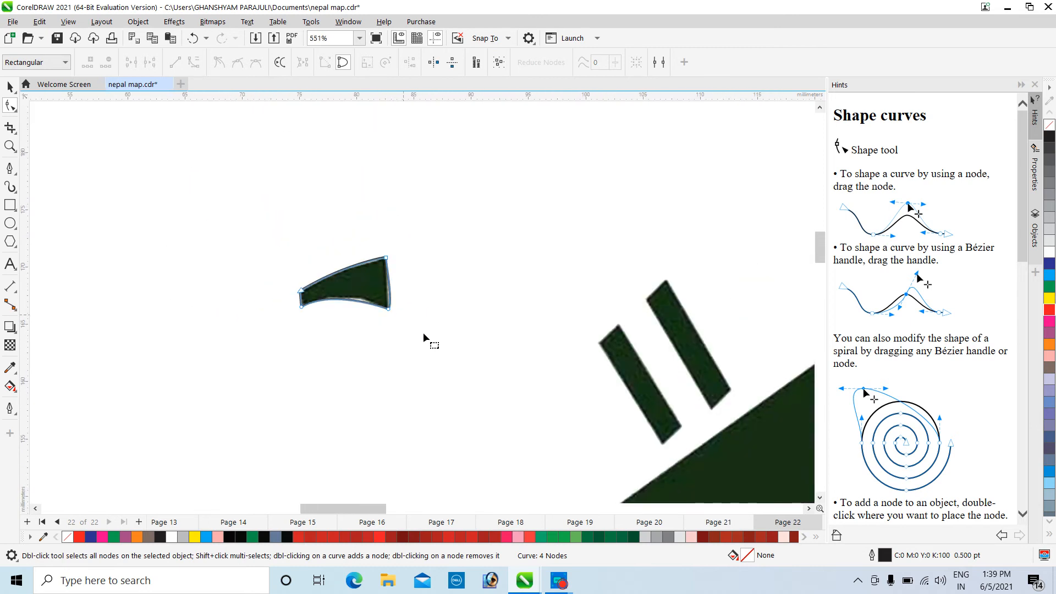
pyautogui.click(808, 509)
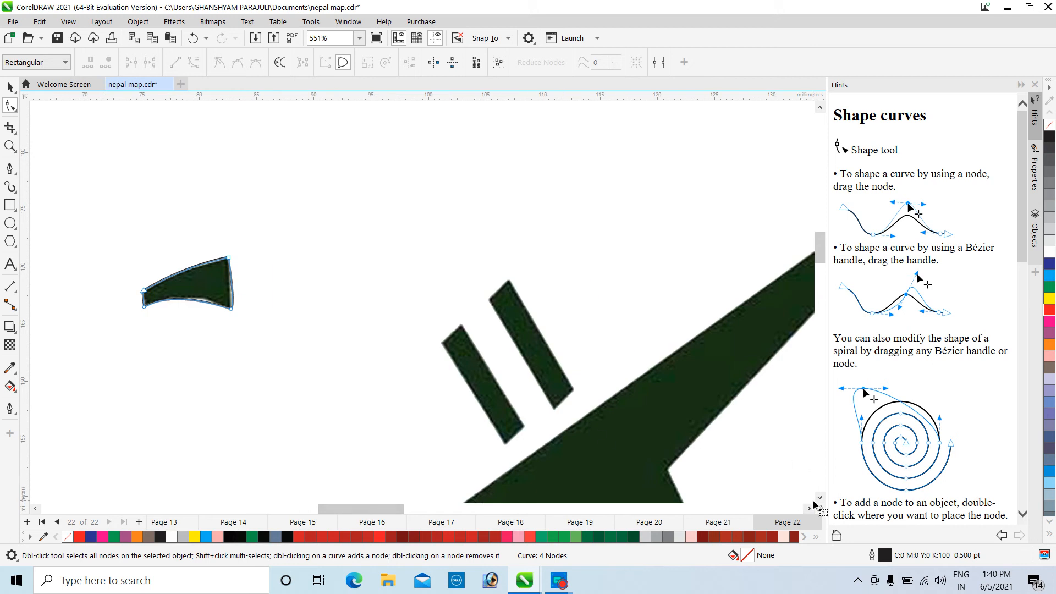
pyautogui.click(819, 498)
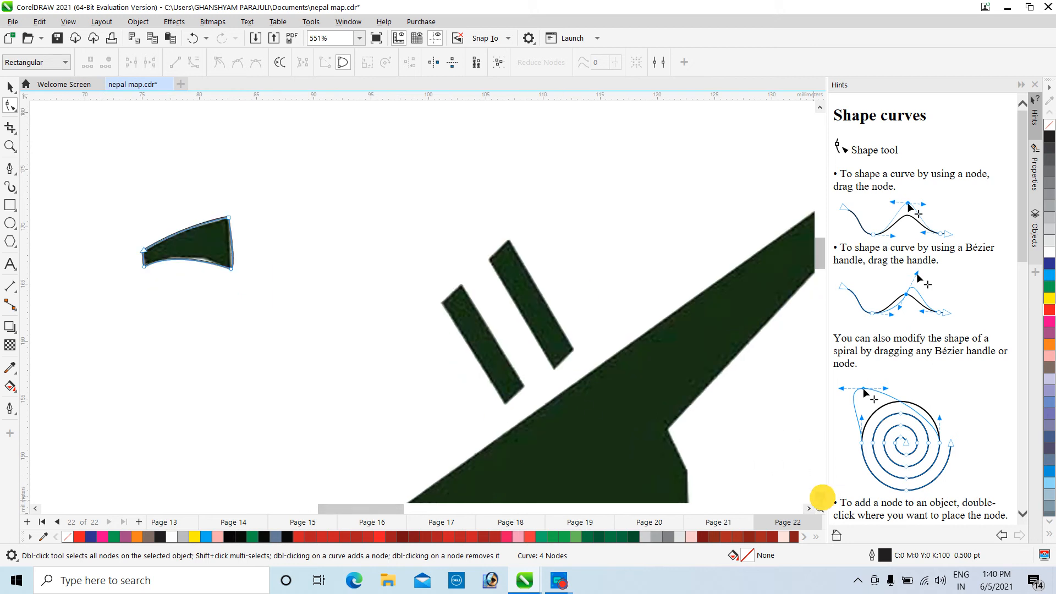
pyautogui.click(11, 169)
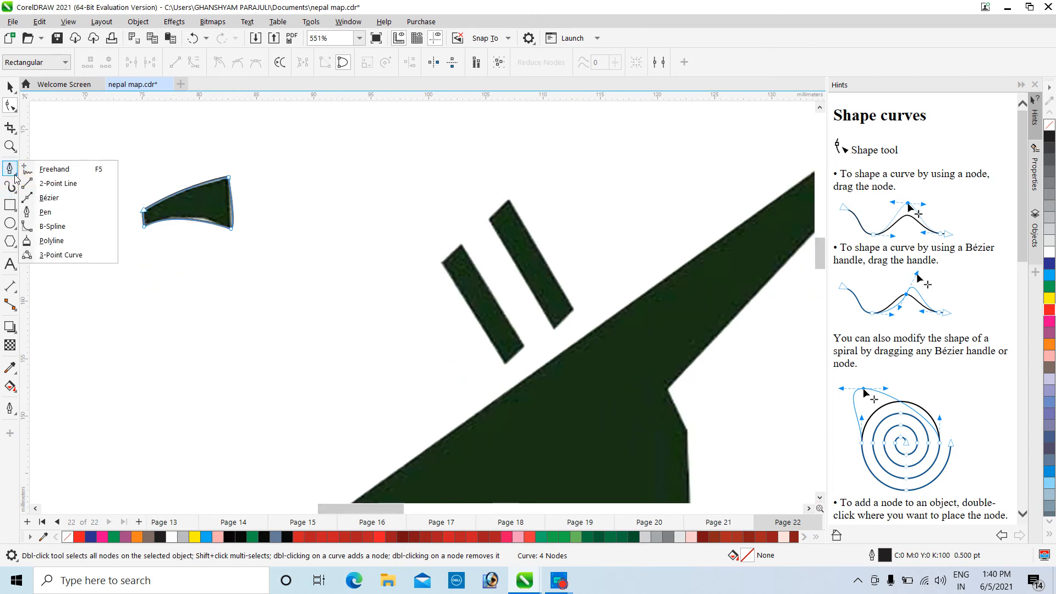
pyautogui.click(40, 171)
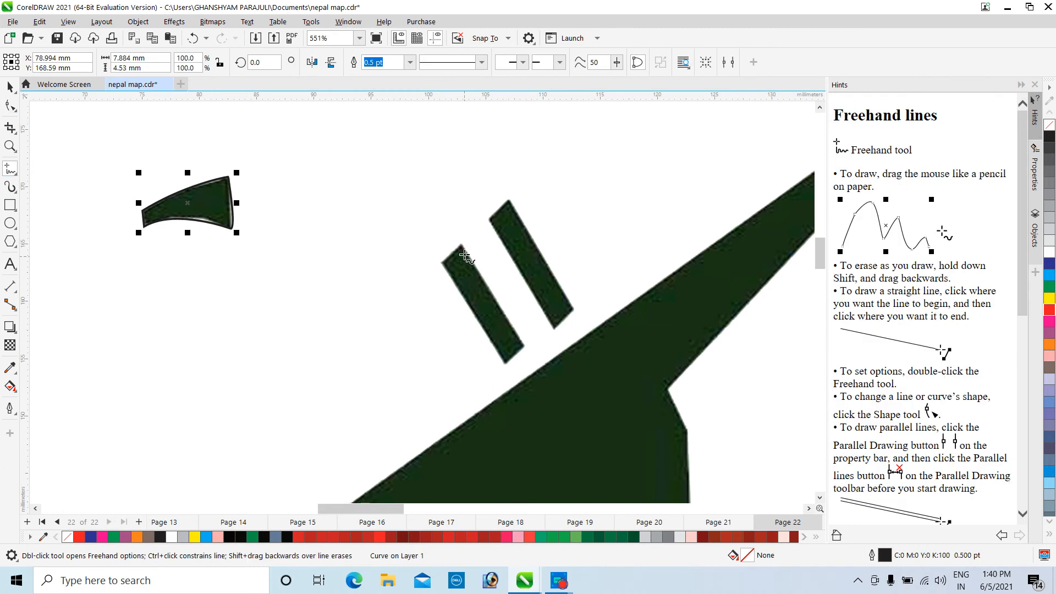
pyautogui.moveTo(461, 243); pyautogui.dragTo(442, 264)
pyautogui.click(442, 264)
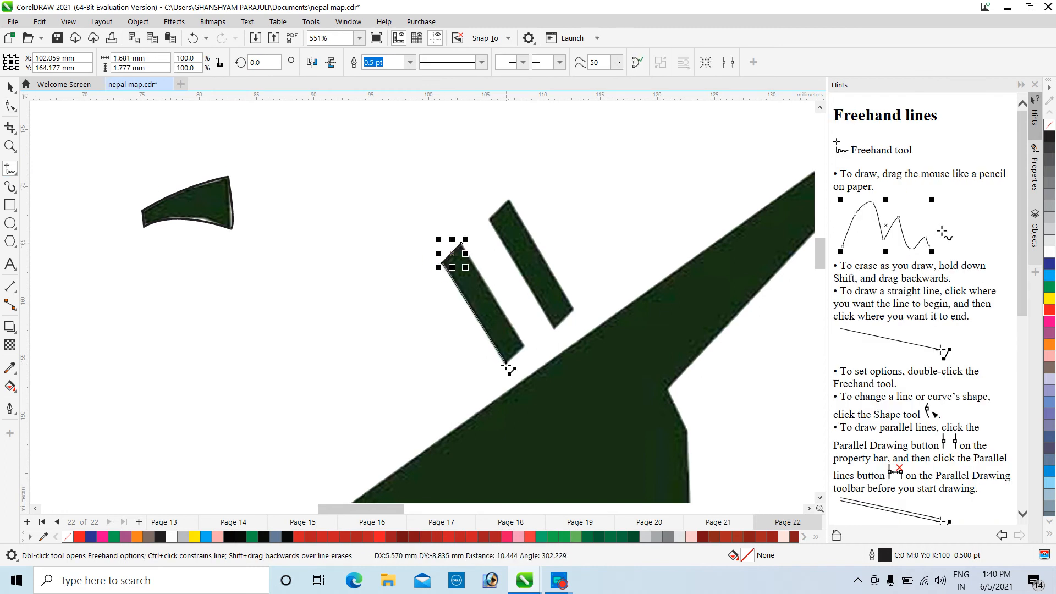
pyautogui.click(504, 363)
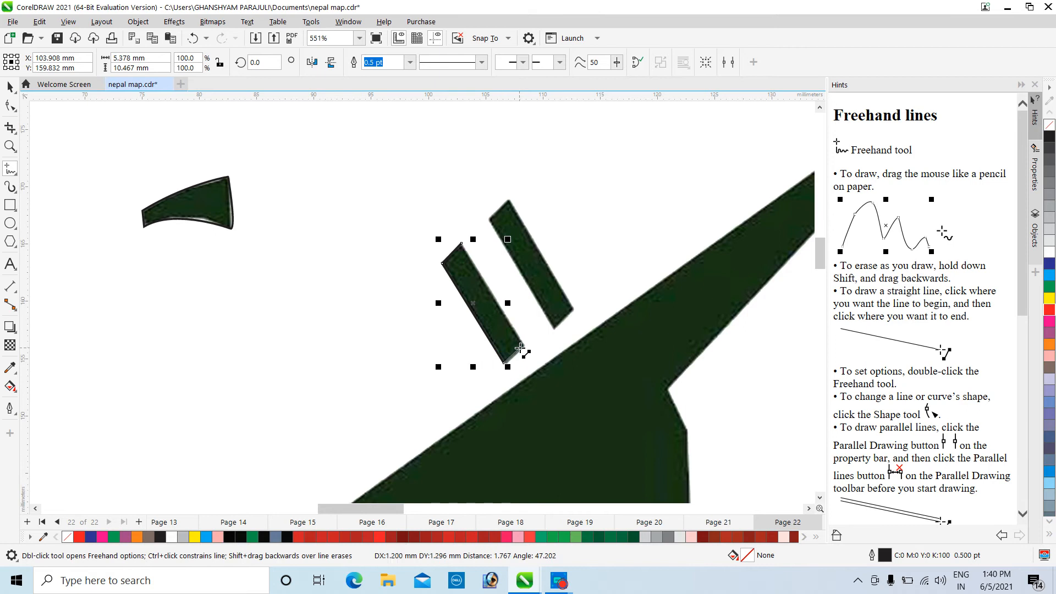
pyautogui.click(523, 347)
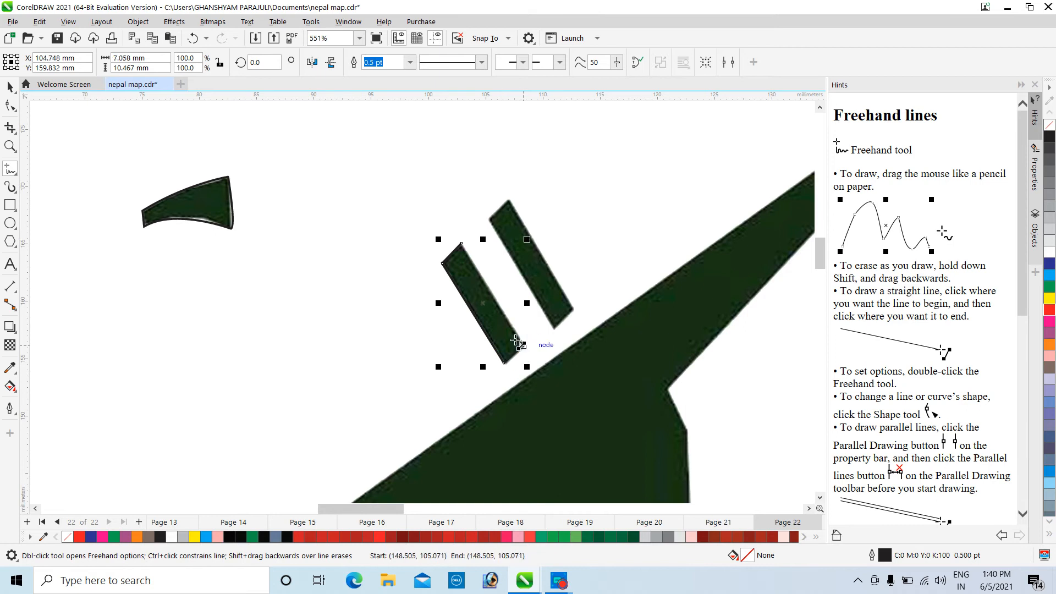
pyautogui.click(462, 244)
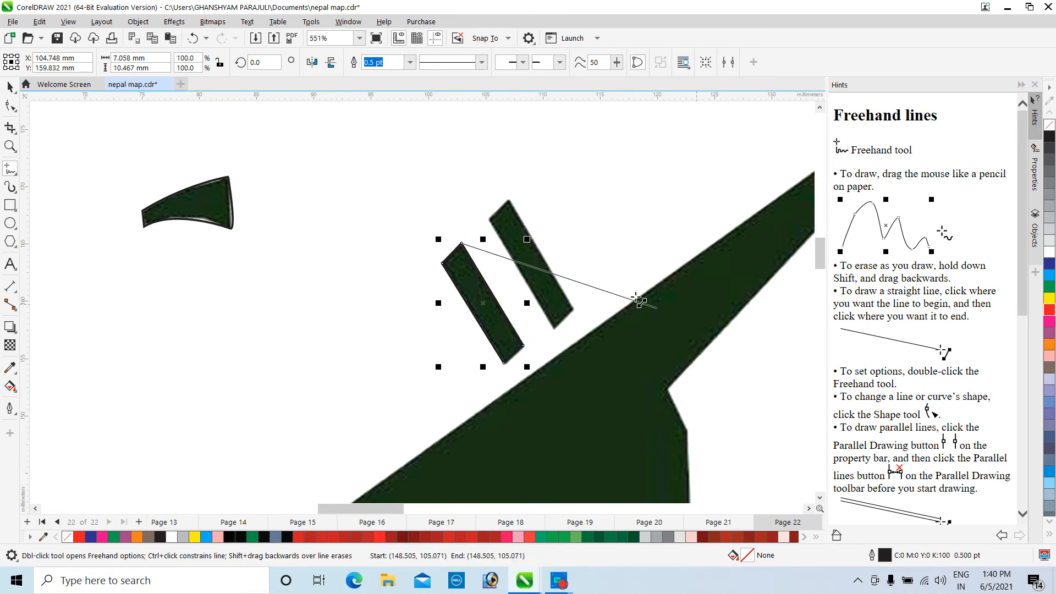
pyautogui.click(462, 243)
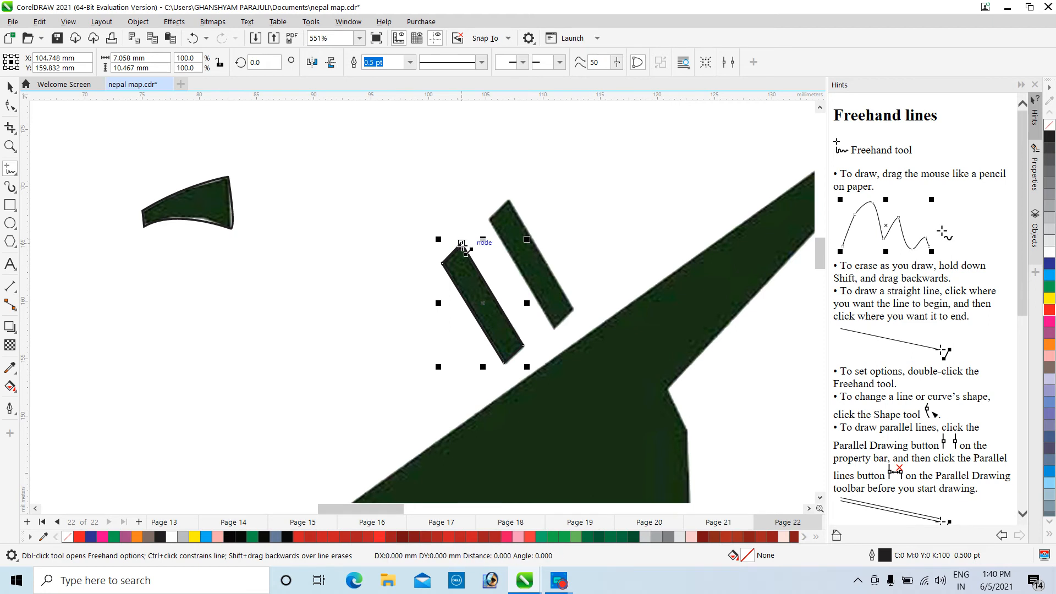
pyautogui.click(461, 243)
pyautogui.click(459, 242)
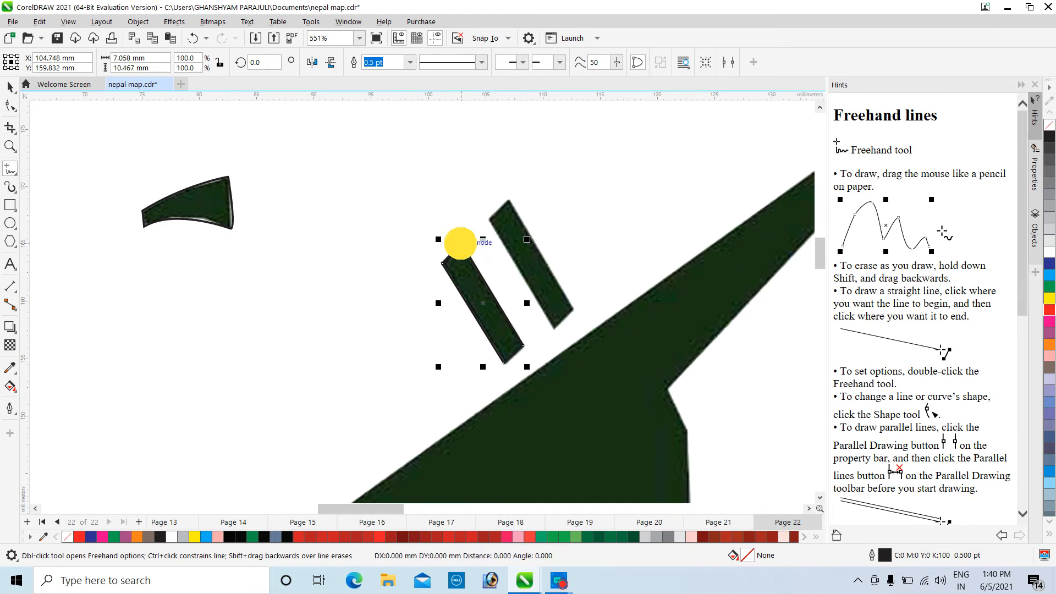
# Trace the right slanted strip with straight Freehand lines as a closed four-cornered outline, about 7.5 by 11.3 mm.
pyautogui.scroll(3, 569, 308)
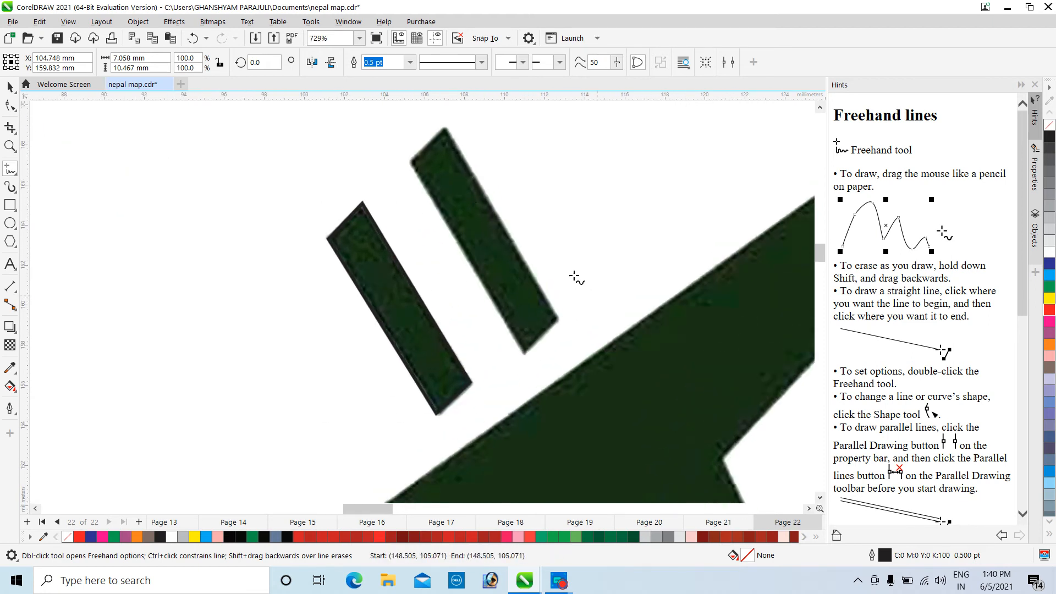
pyautogui.click(448, 126)
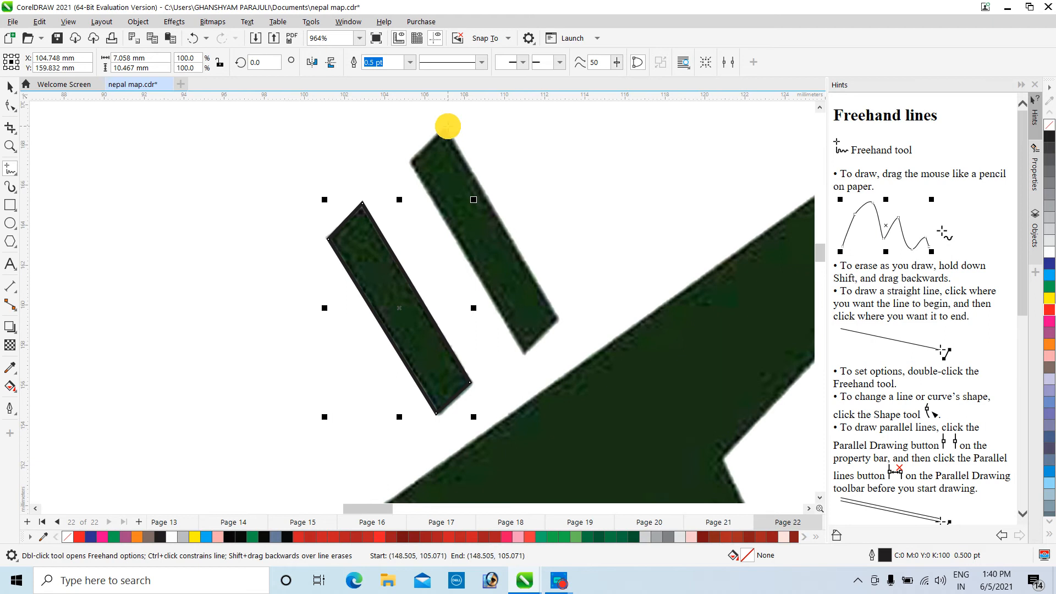
pyautogui.click(408, 160)
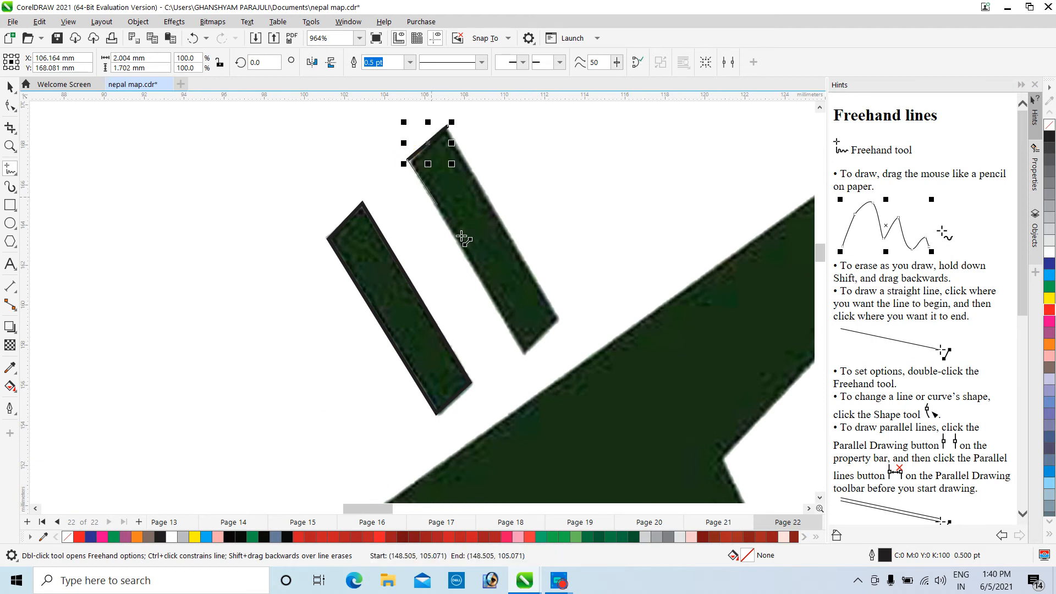
pyautogui.click(524, 353)
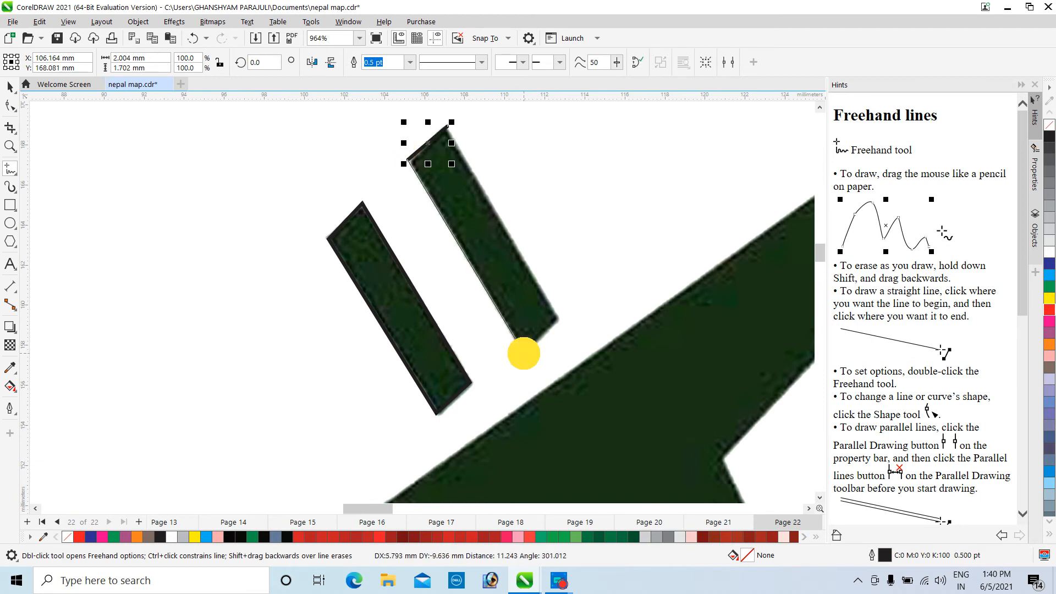
pyautogui.click(557, 317)
pyautogui.click(448, 128)
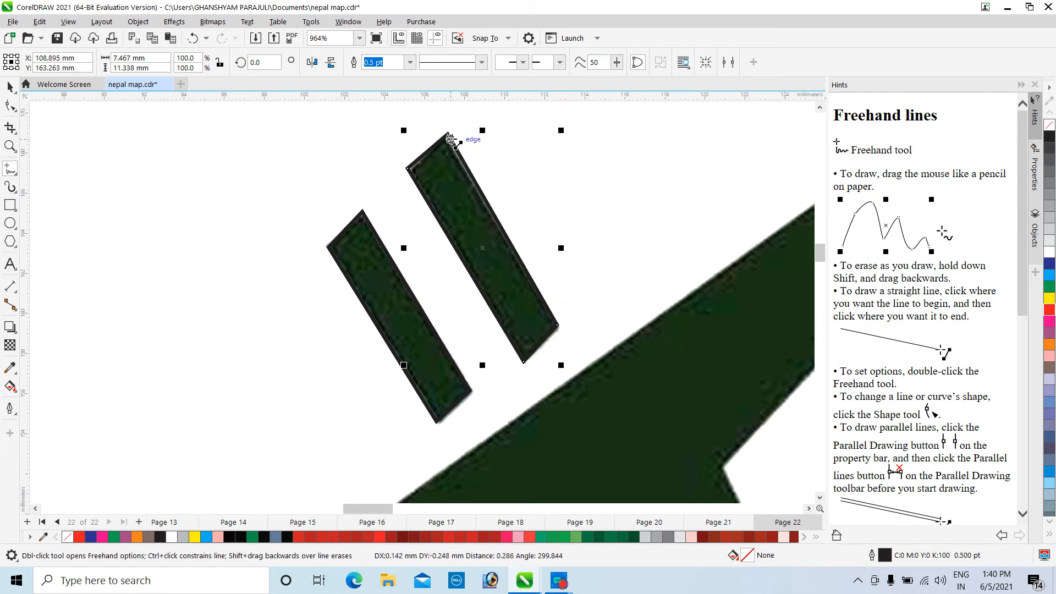
pyautogui.click(449, 134)
# Start a Pen tool outline of the tall narrow dark shape from its top left corner, down the left side and across to its right corner.
pyautogui.scroll(-4, 530, 341)
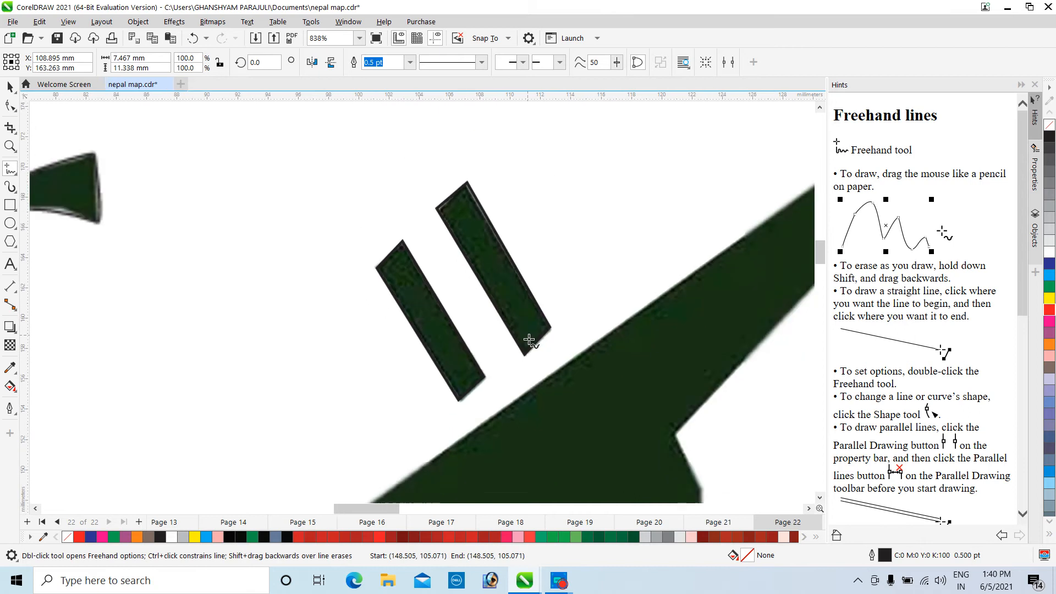
pyautogui.click(819, 497)
pyautogui.scroll(3, 341, 294)
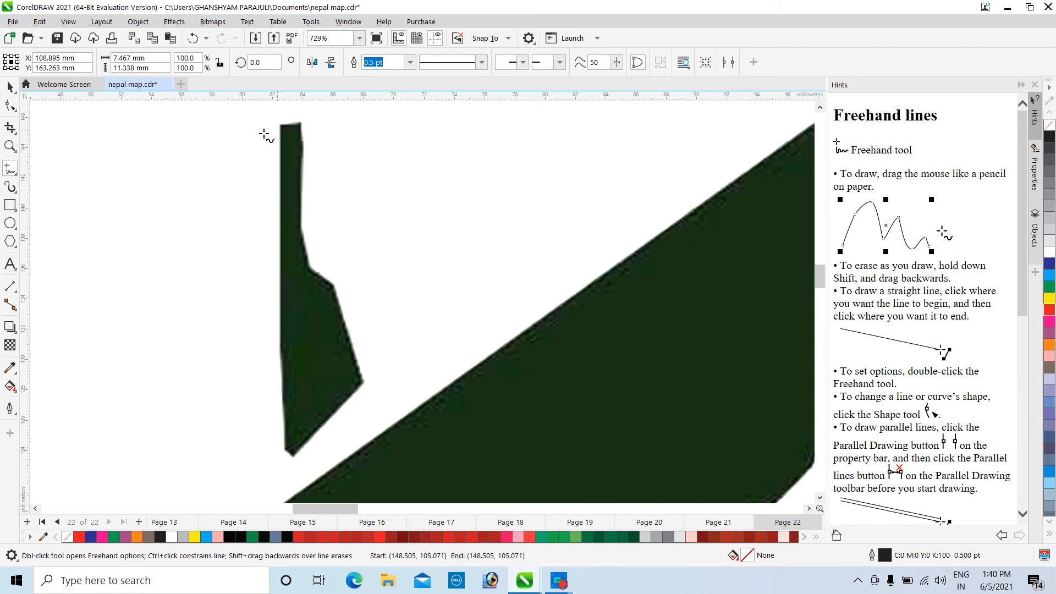
pyautogui.click(15, 172)
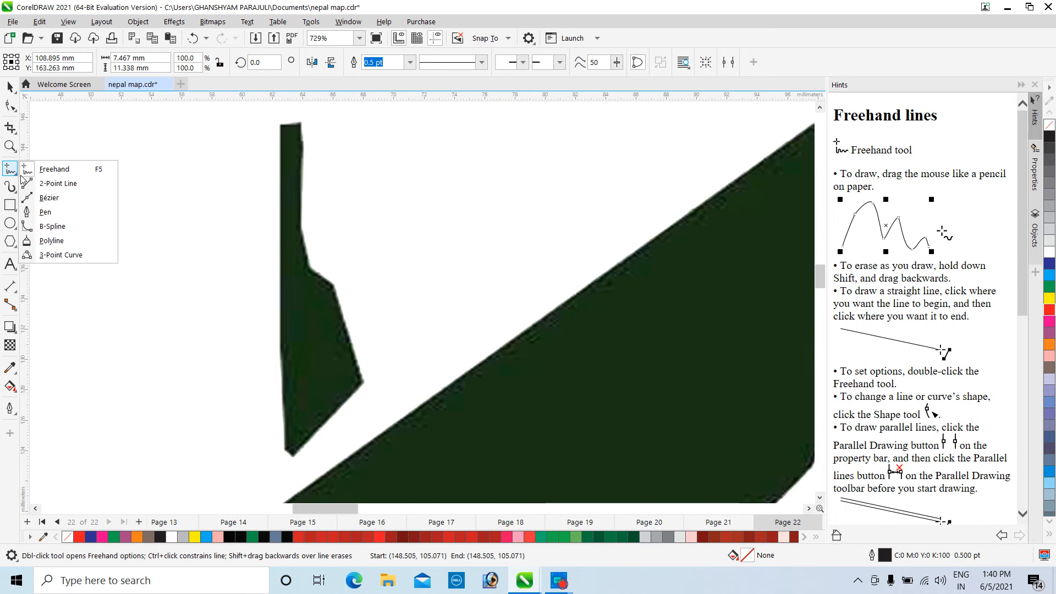
pyautogui.click(44, 212)
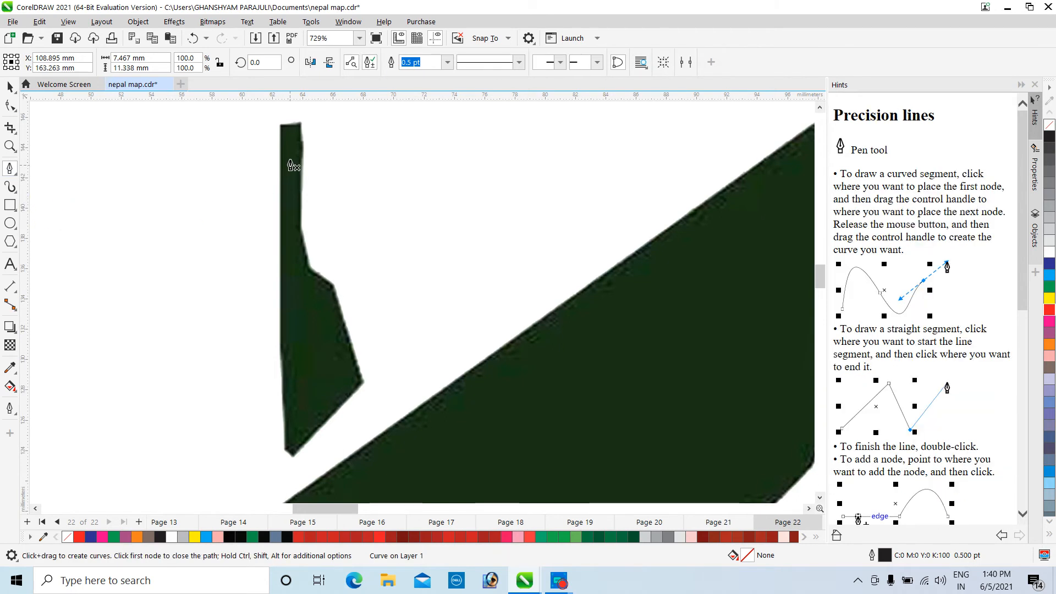
pyautogui.click(281, 127)
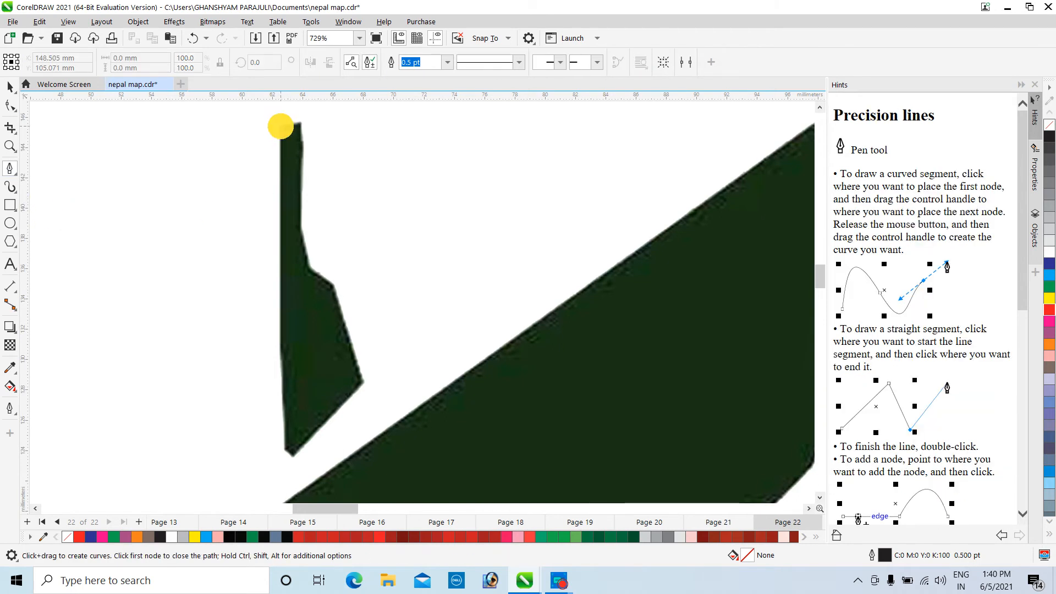
pyautogui.click(285, 459)
pyautogui.moveTo(286, 458); pyautogui.dragTo(289, 474)
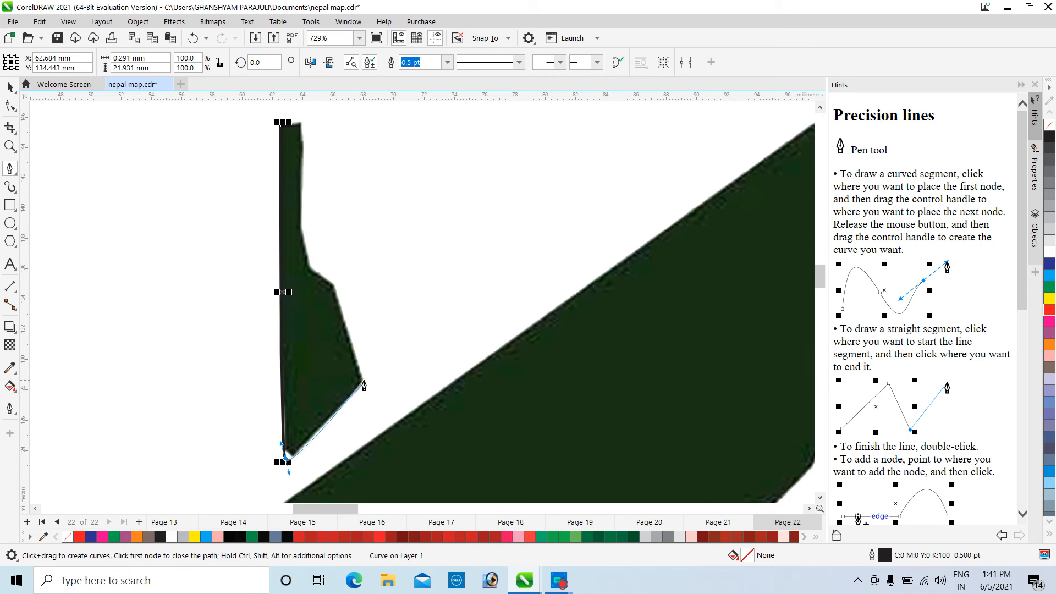
pyautogui.moveTo(363, 383); pyautogui.dragTo(368, 380)
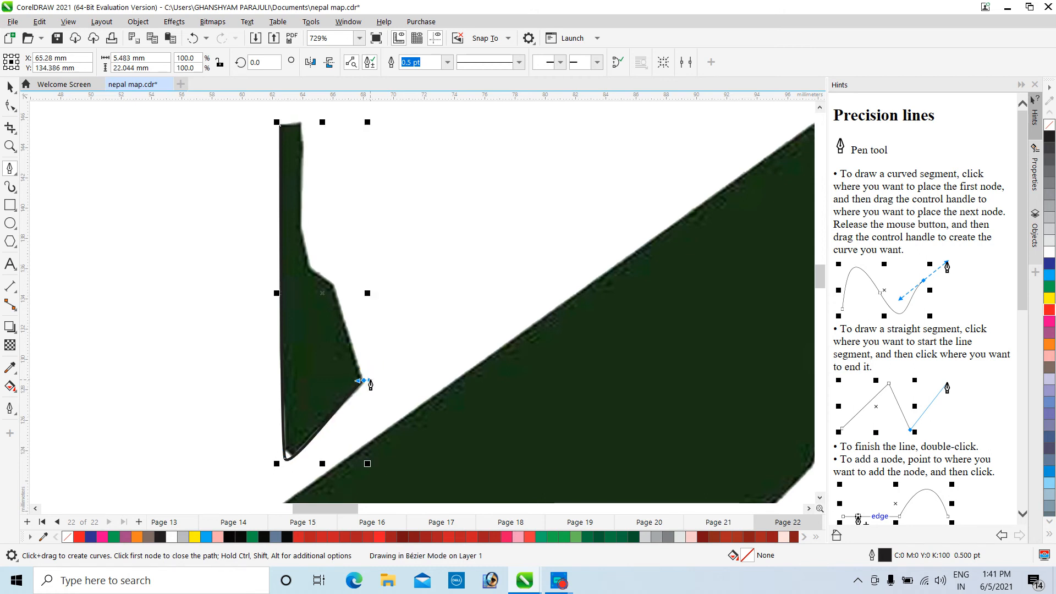
# Continue the outline up the shape's stepped right side and close it at the top left corner, about 5.5 by 22.3 mm overall.
pyautogui.click(332, 289)
pyautogui.moveTo(333, 285)
pyautogui.mouseDown()
pyautogui.moveTo(339, 276)
pyautogui.moveTo(330, 278)
pyautogui.mouseUp()
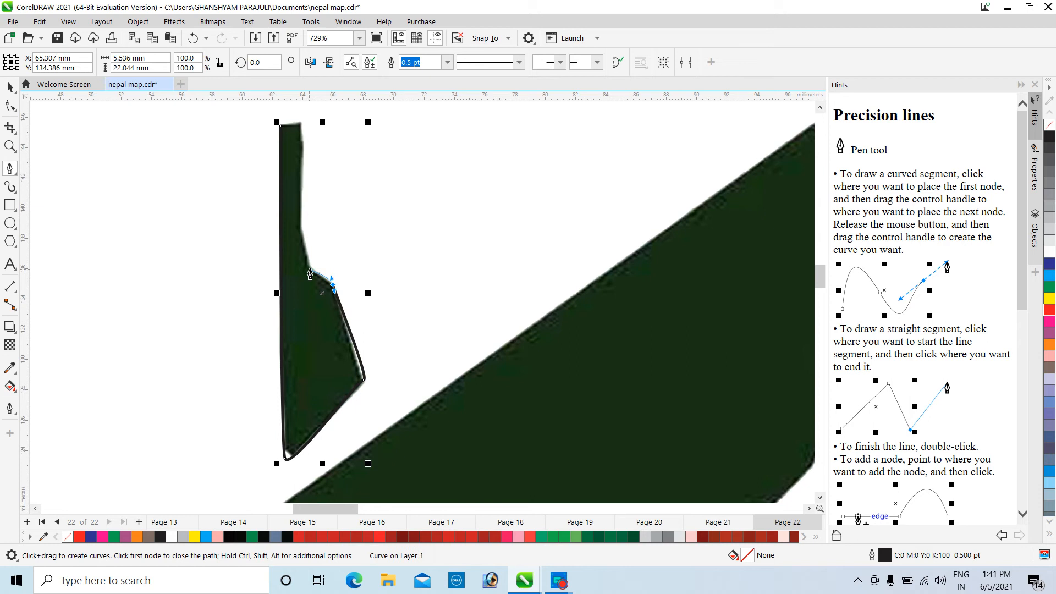
pyautogui.click(309, 268)
pyautogui.click(300, 229)
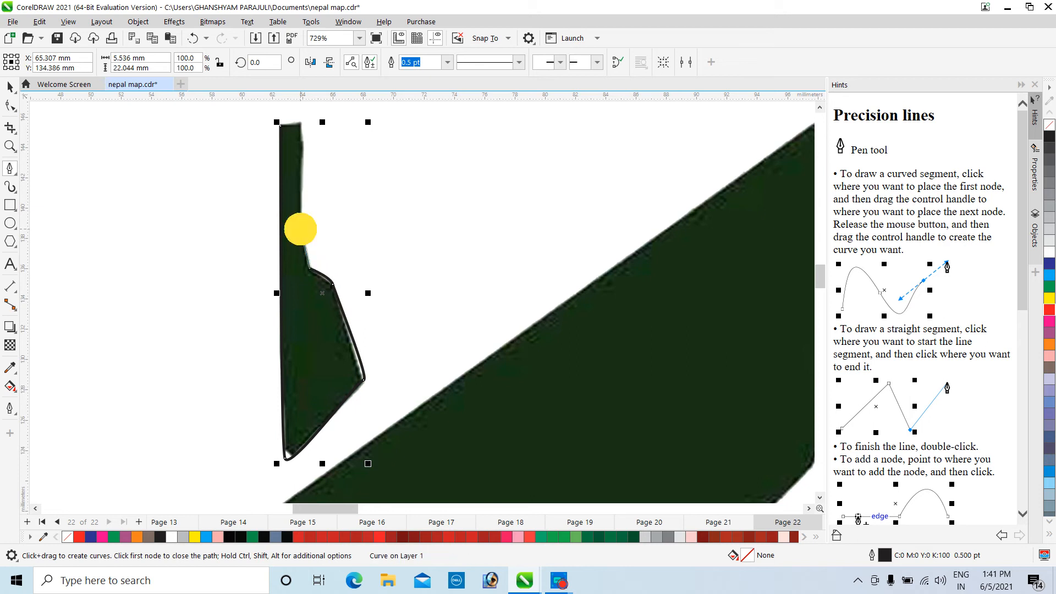
pyautogui.click(300, 129)
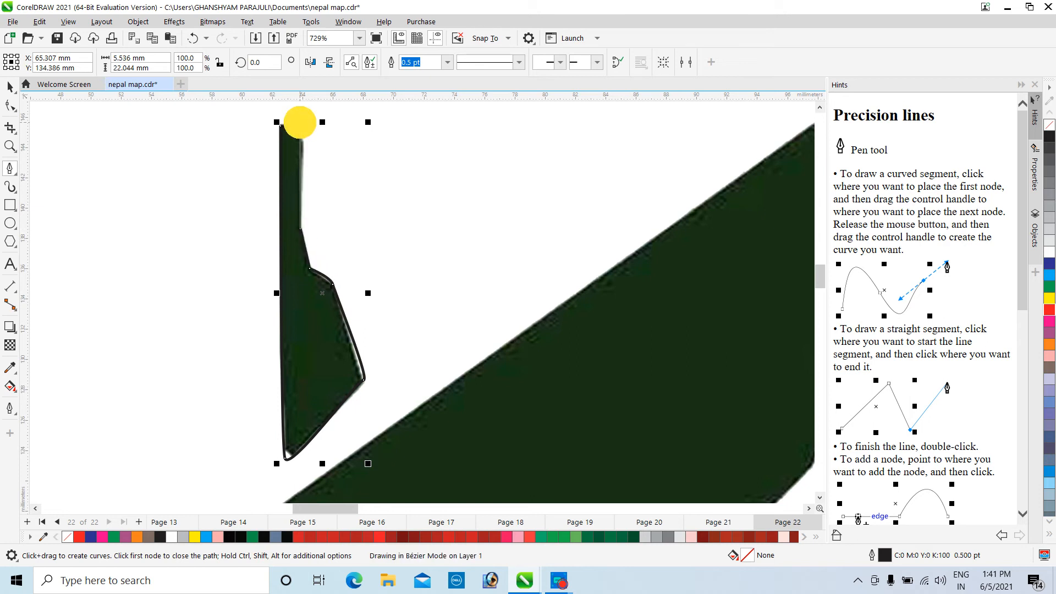
pyautogui.click(282, 130)
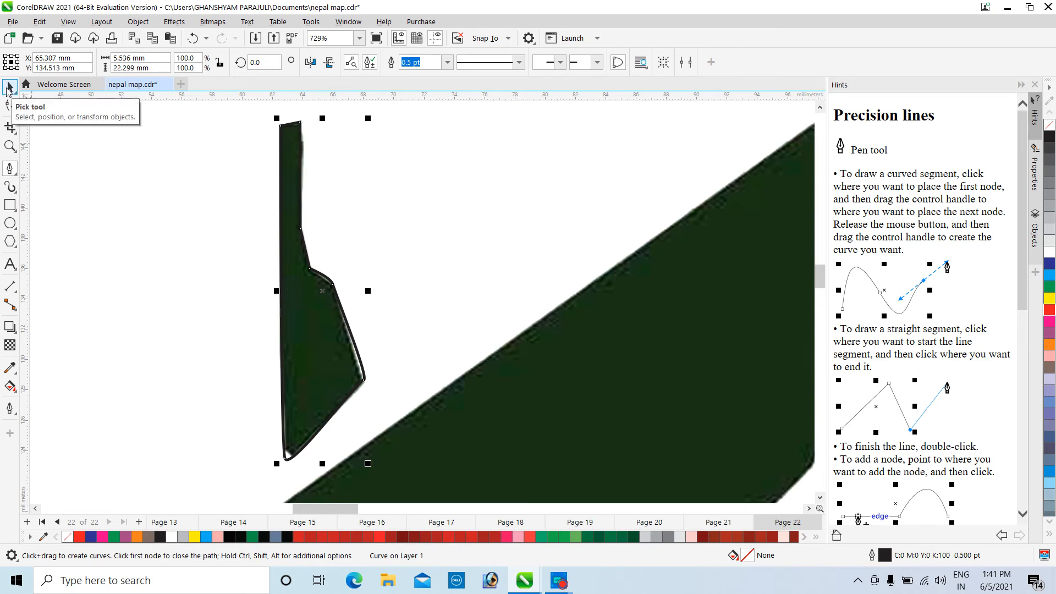
# Convert the tall outline to curves and pull its bulging lower right side onto the shape's edge using an extra node.
pyautogui.hotkey('ctrl', 'q')
pyautogui.hotkey('ctrl', 'q')
pyautogui.click(10, 105)
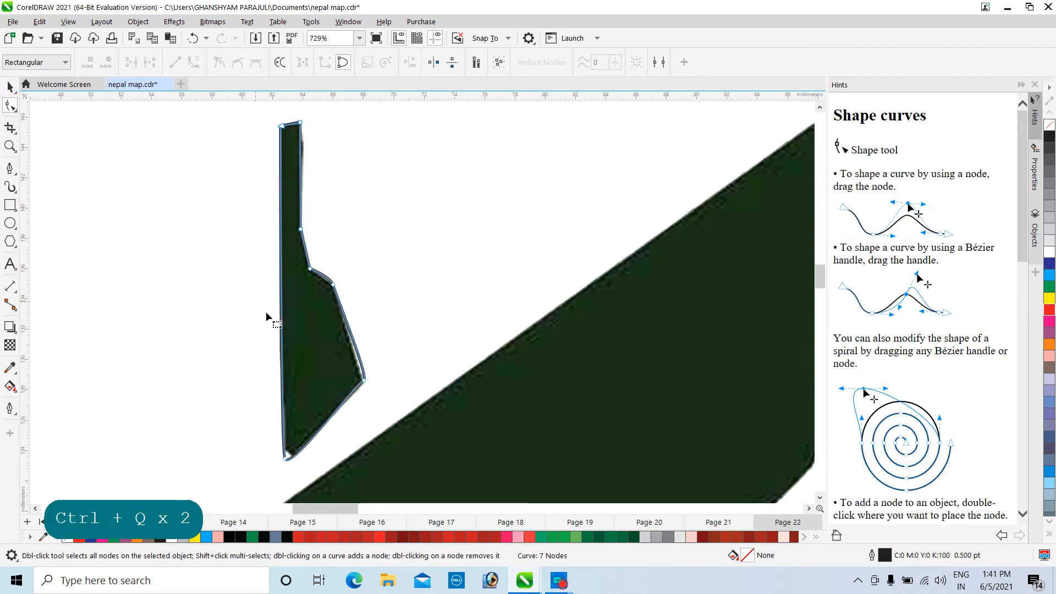
pyautogui.click(363, 380)
pyautogui.scroll(3, 367, 381)
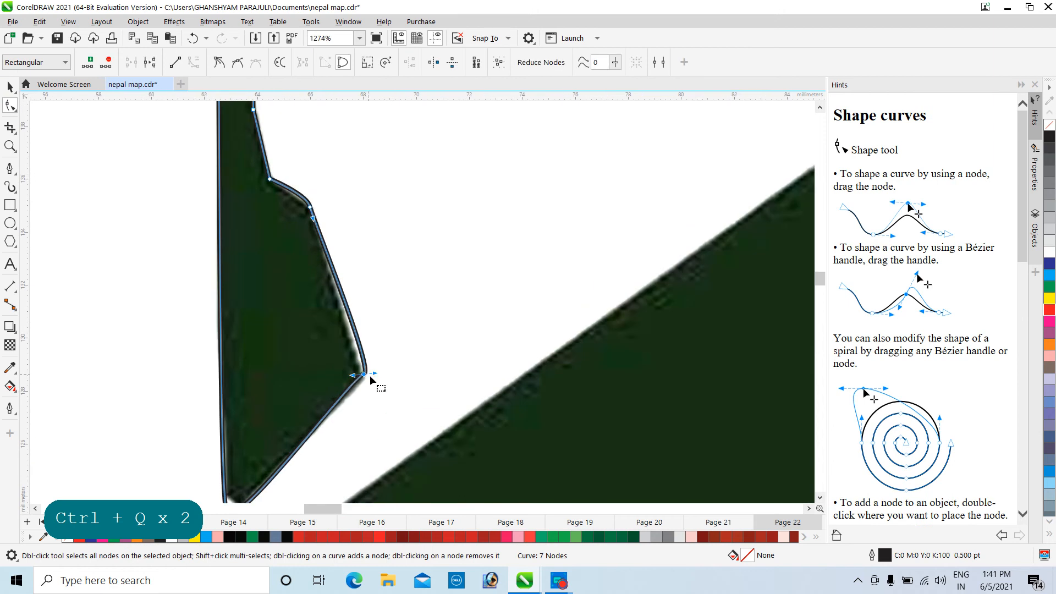
pyautogui.moveTo(374, 374); pyautogui.dragTo(348, 329)
pyautogui.doubleClick(357, 329)
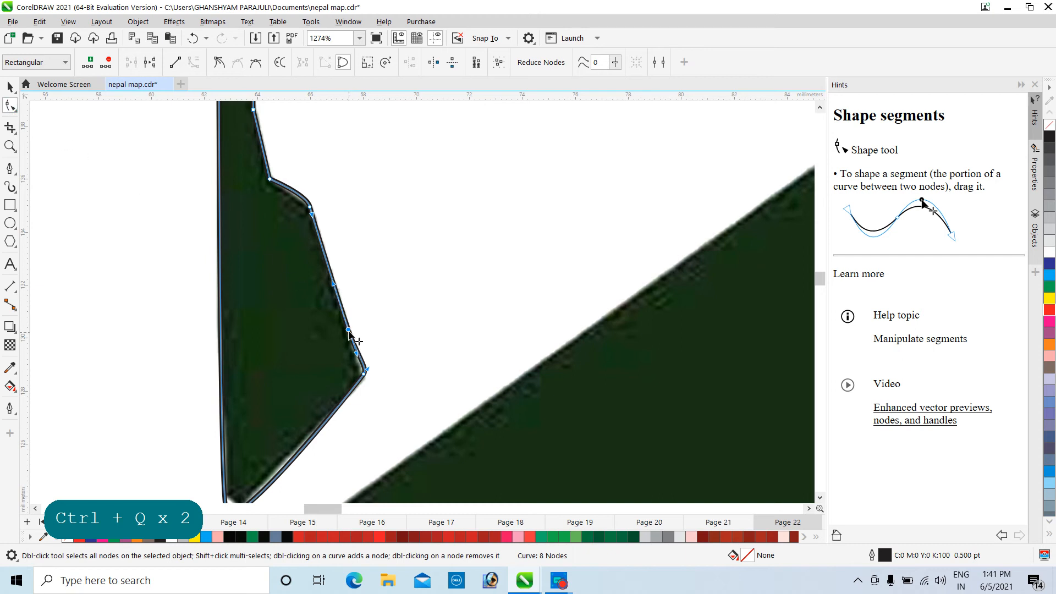
# Remove the extra node on the tall outline's lower right side and flatten the curved step above it onto the shape's edge.
pyautogui.doubleClick(349, 330)
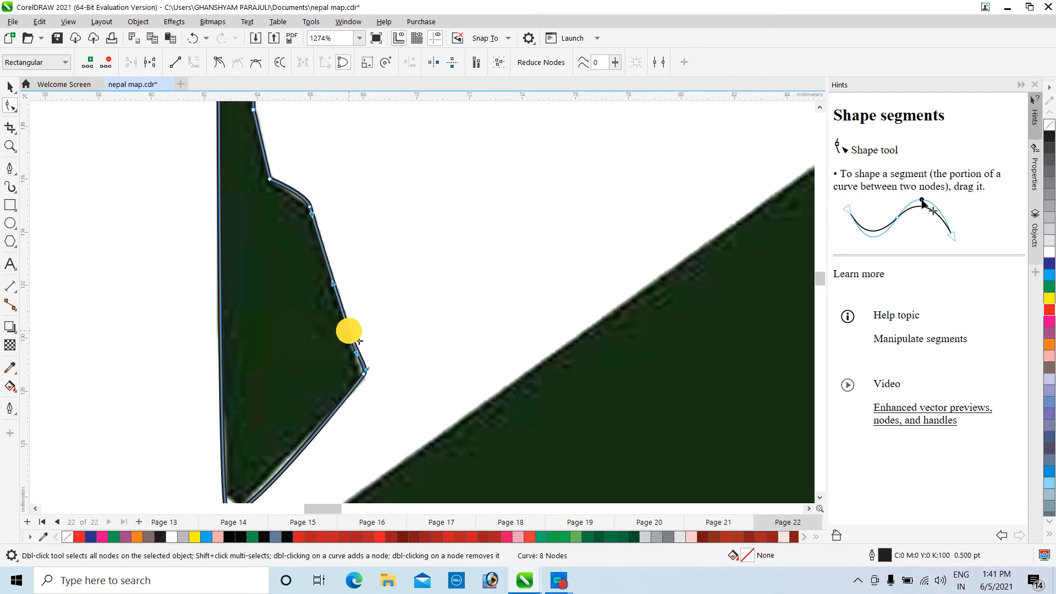
pyautogui.click(270, 179)
pyautogui.moveTo(306, 196); pyautogui.dragTo(301, 198)
pyautogui.scroll(-2, 307, 370)
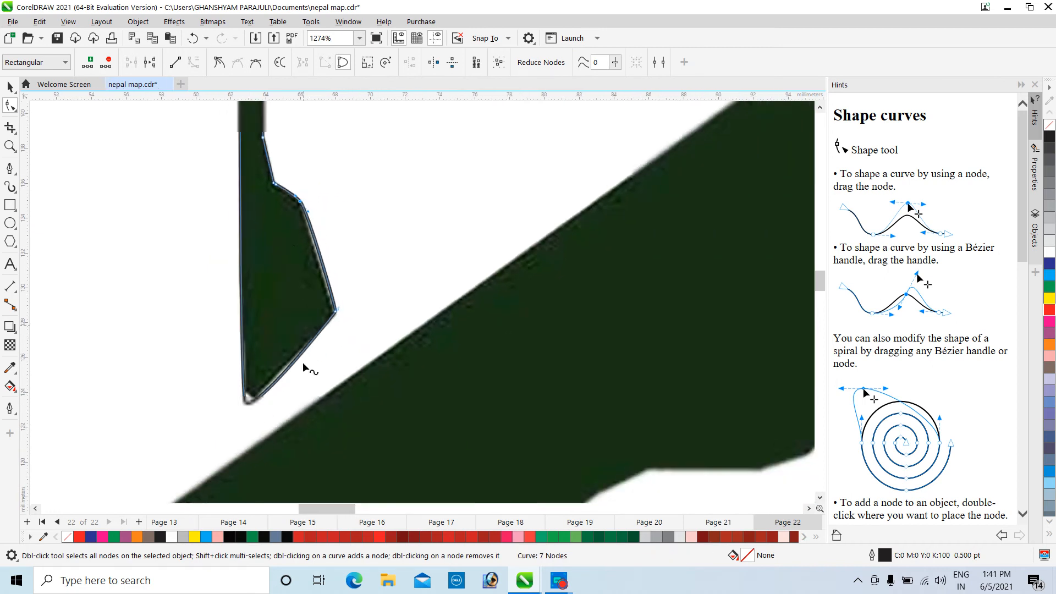
# Replace the node at the tall outline's bottom tip with one slightly further down the curve.
pyautogui.scroll(3, 262, 419)
pyautogui.scroll(2, 247, 409)
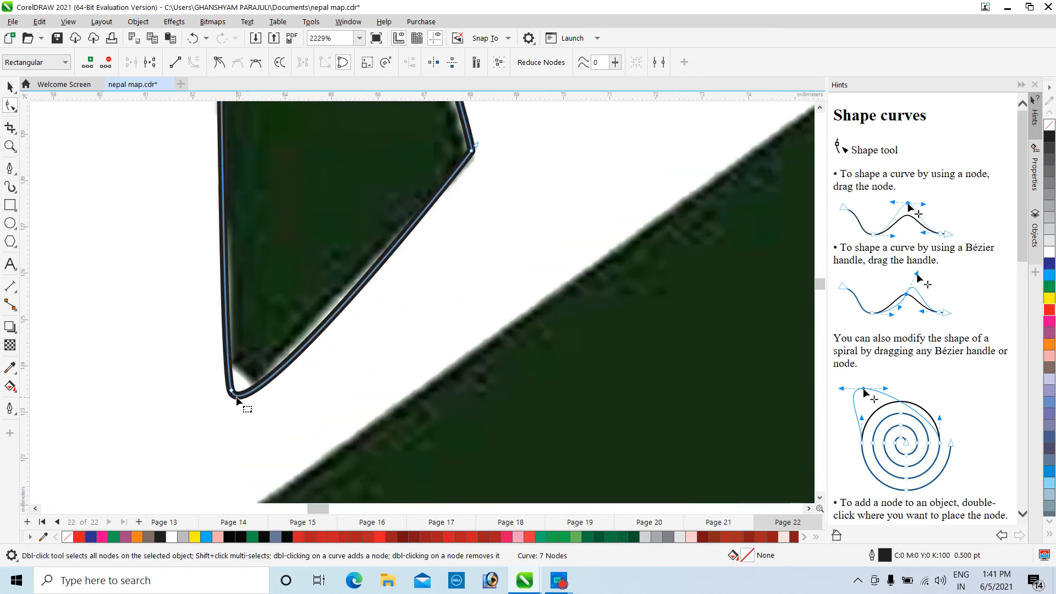
pyautogui.click(236, 399)
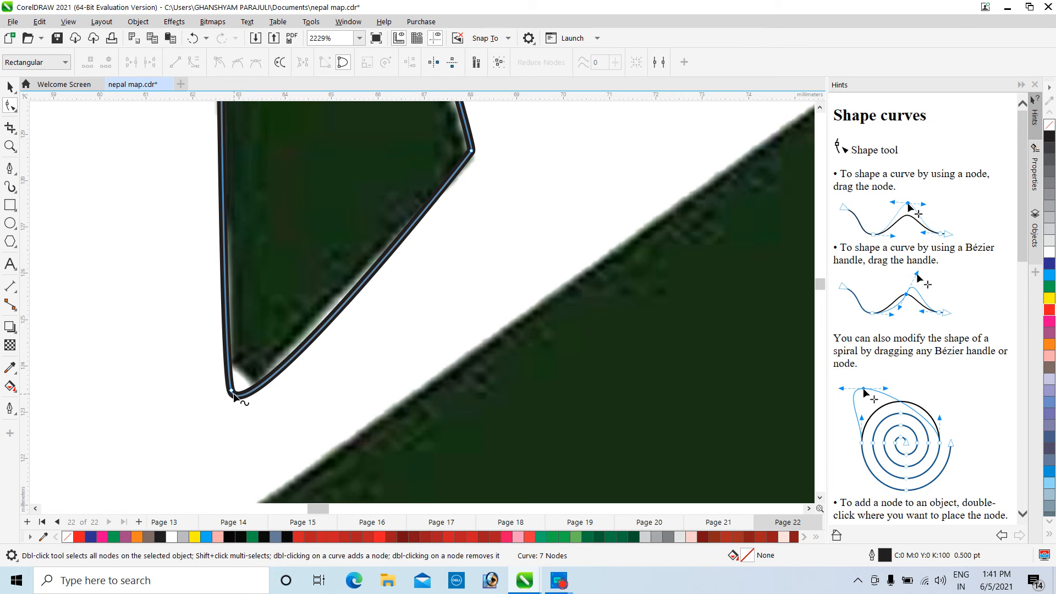
pyautogui.doubleClick(234, 396)
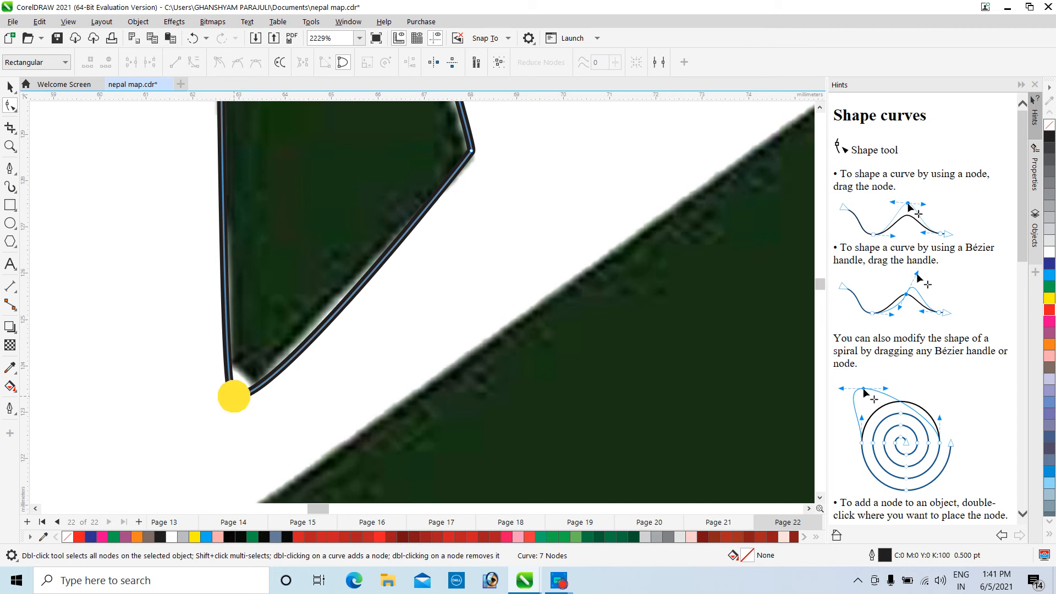
pyautogui.doubleClick(235, 394)
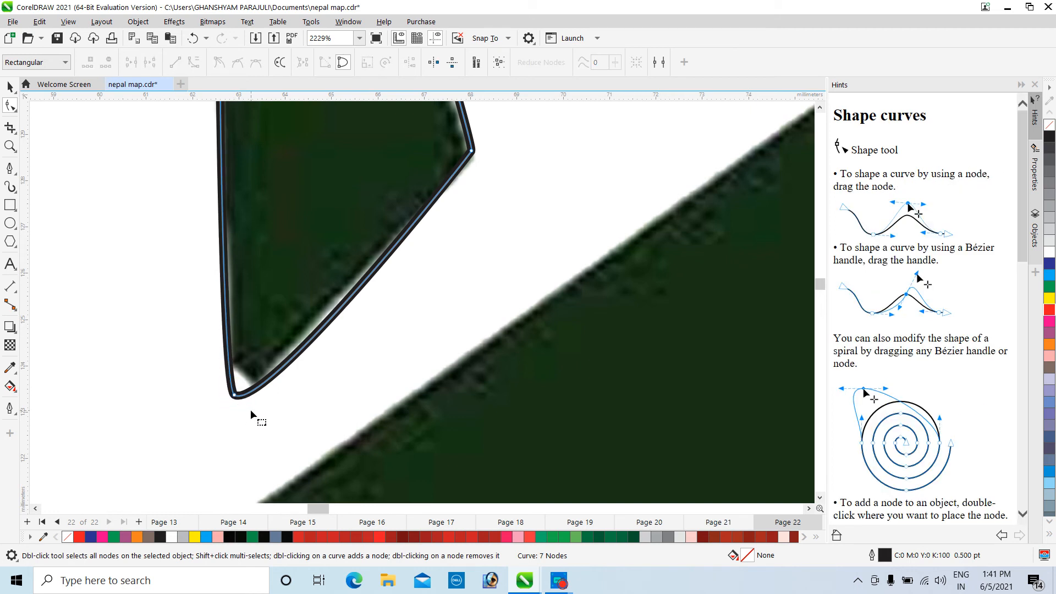
# Examine the whole portrait from the hat brim down to the collar for the next shape to trace.
pyautogui.scroll(-3, 249, 409)
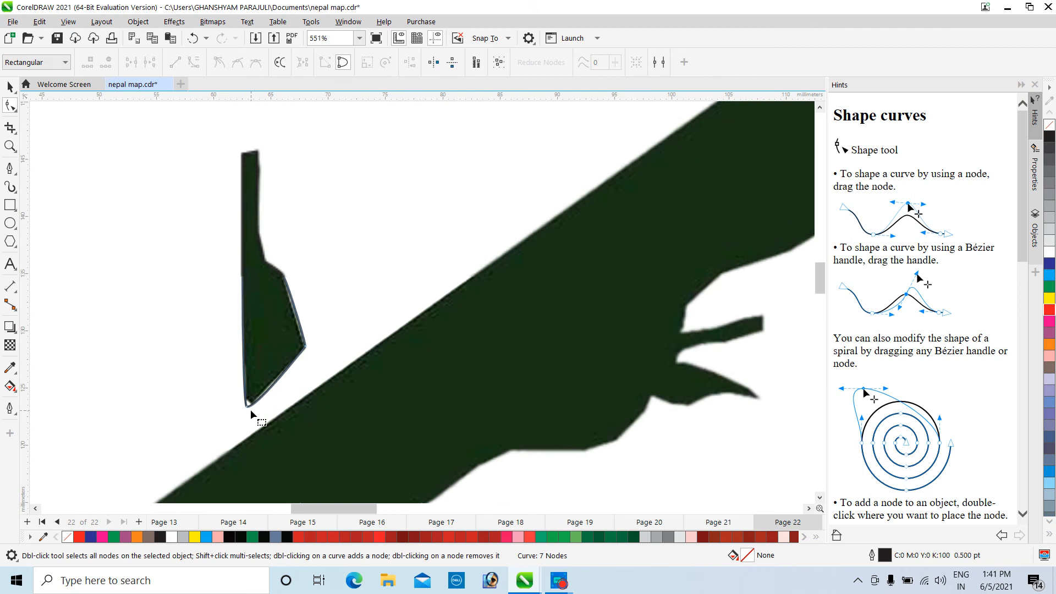
pyautogui.scroll(-2, 252, 406)
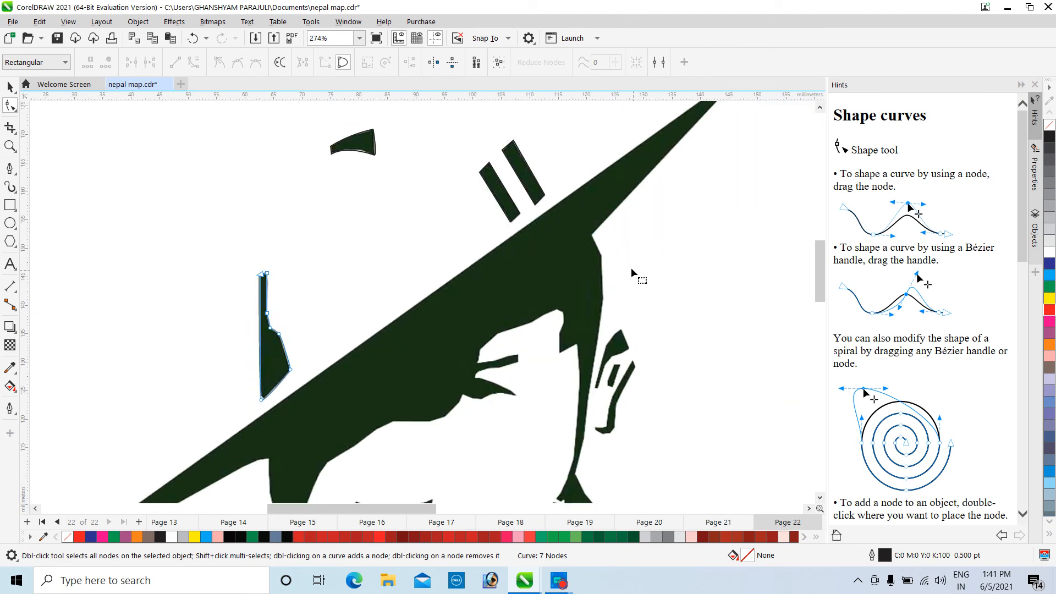
pyautogui.scroll(-1, 592, 382)
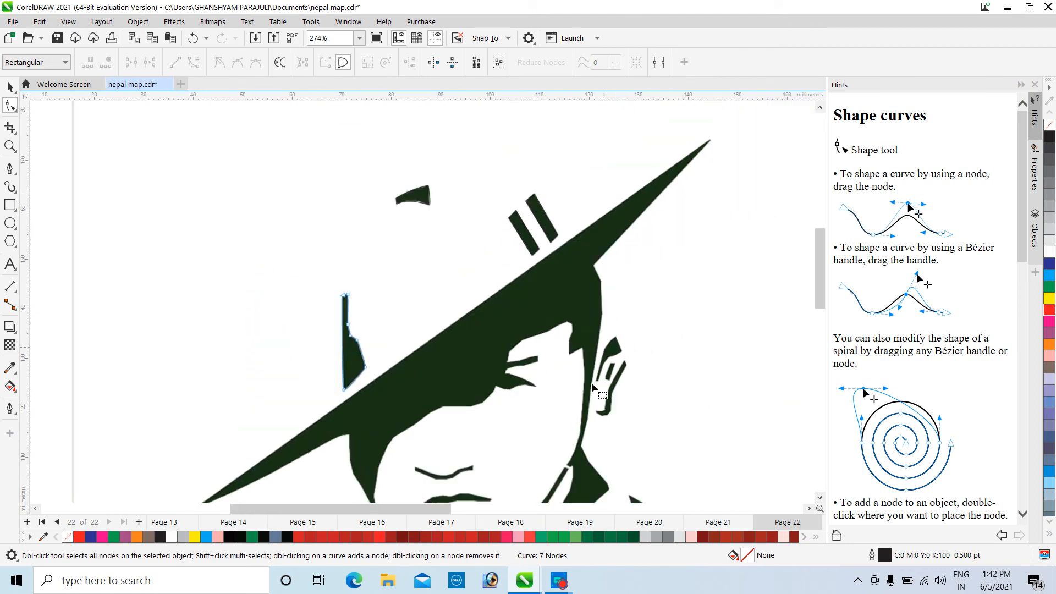
pyautogui.click(819, 498)
pyautogui.scroll(-1, 672, 374)
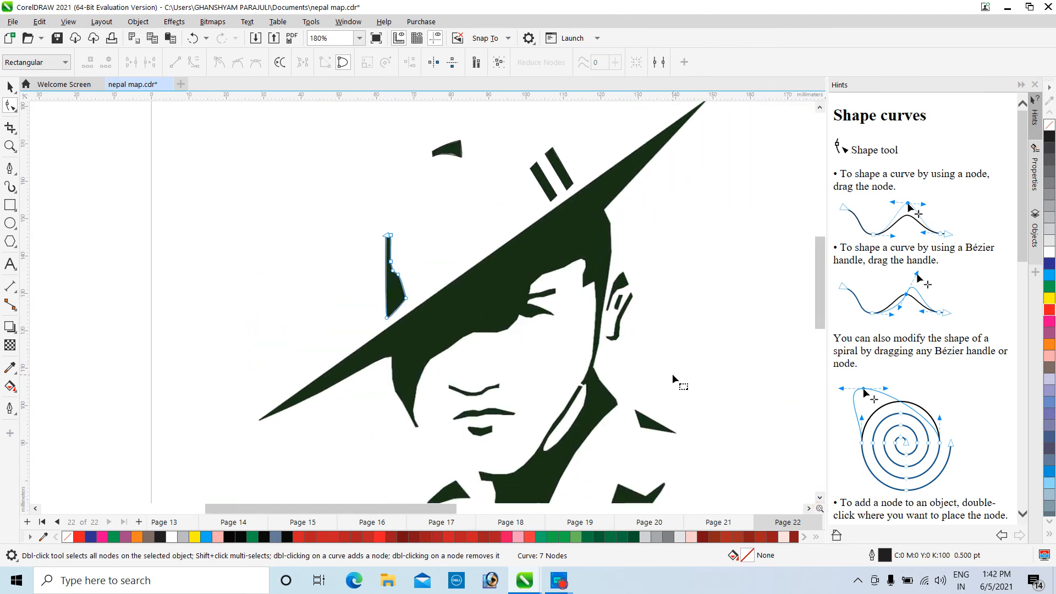
pyautogui.click(808, 508)
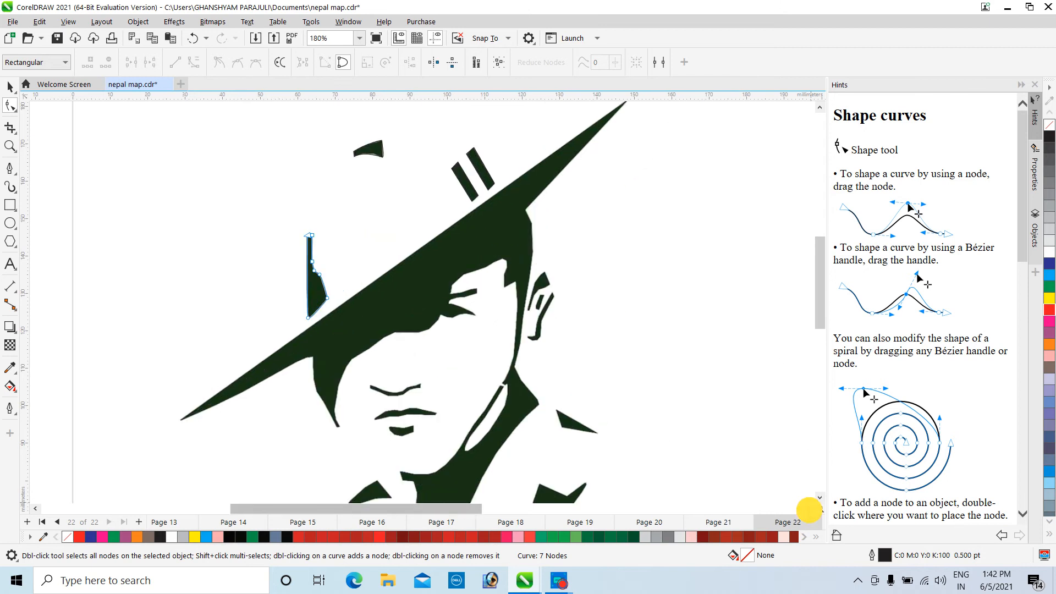
pyautogui.click(819, 107)
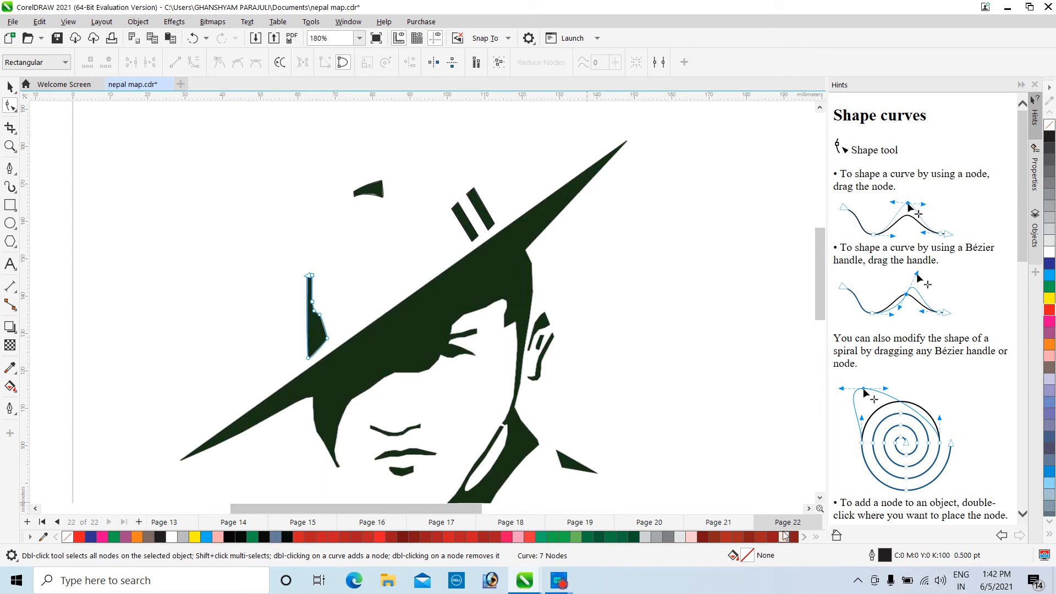
pyautogui.click(820, 497)
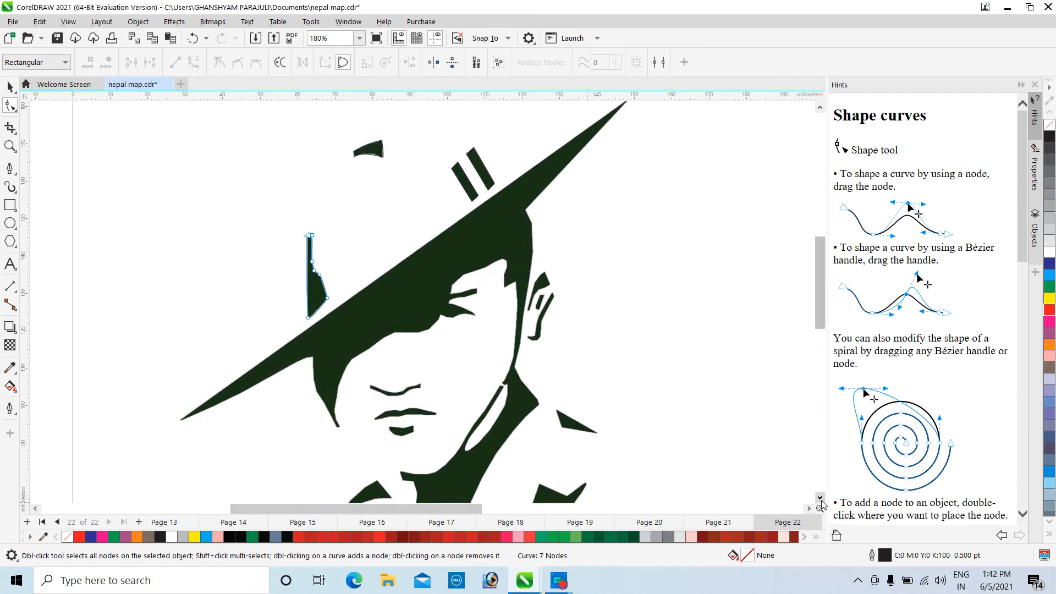
pyautogui.scroll(-1, 702, 424)
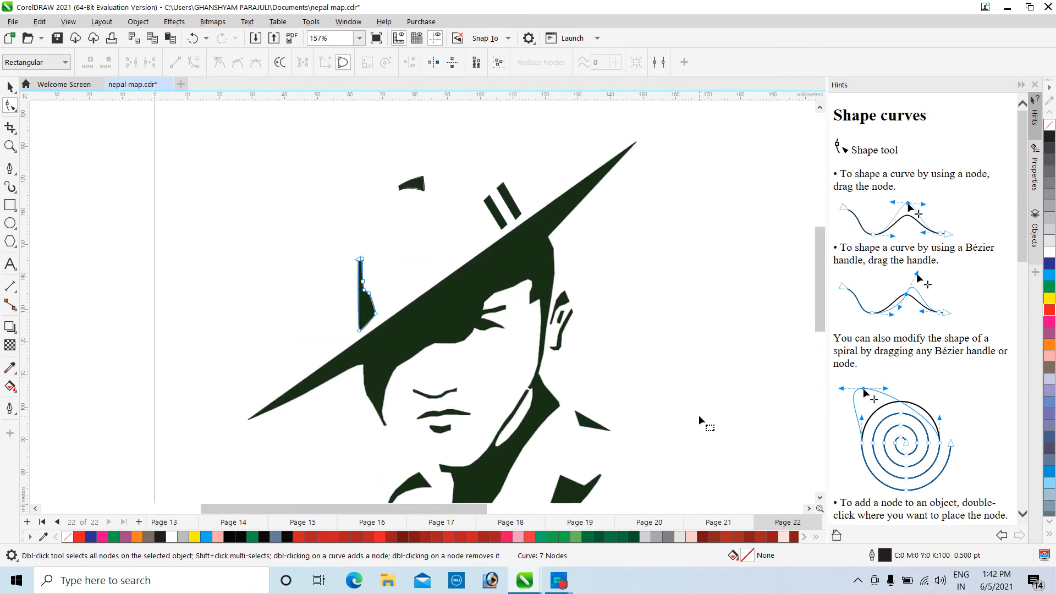
pyautogui.click(819, 498)
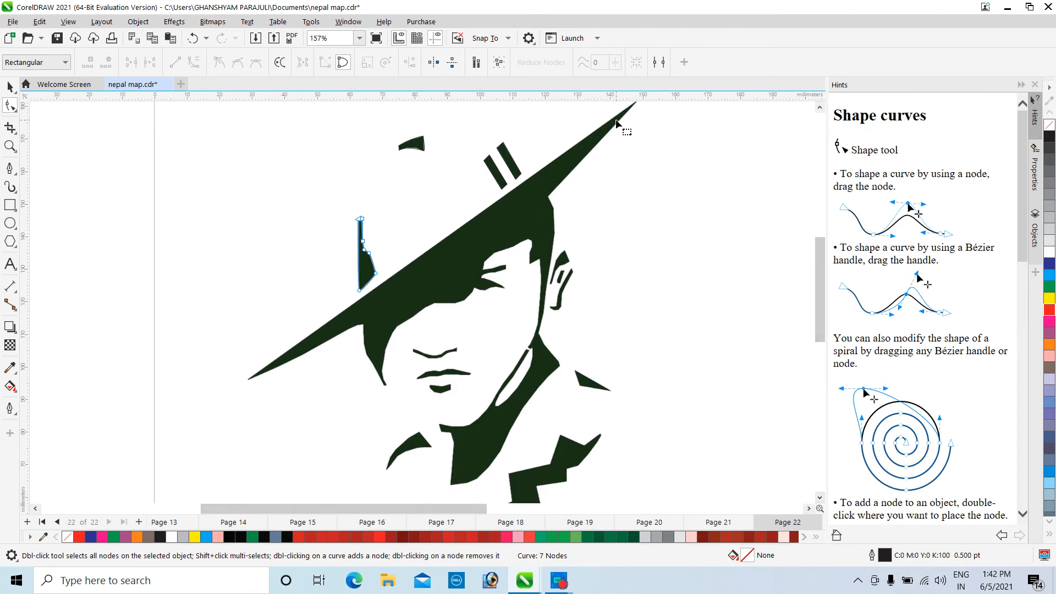
pyautogui.click(819, 107)
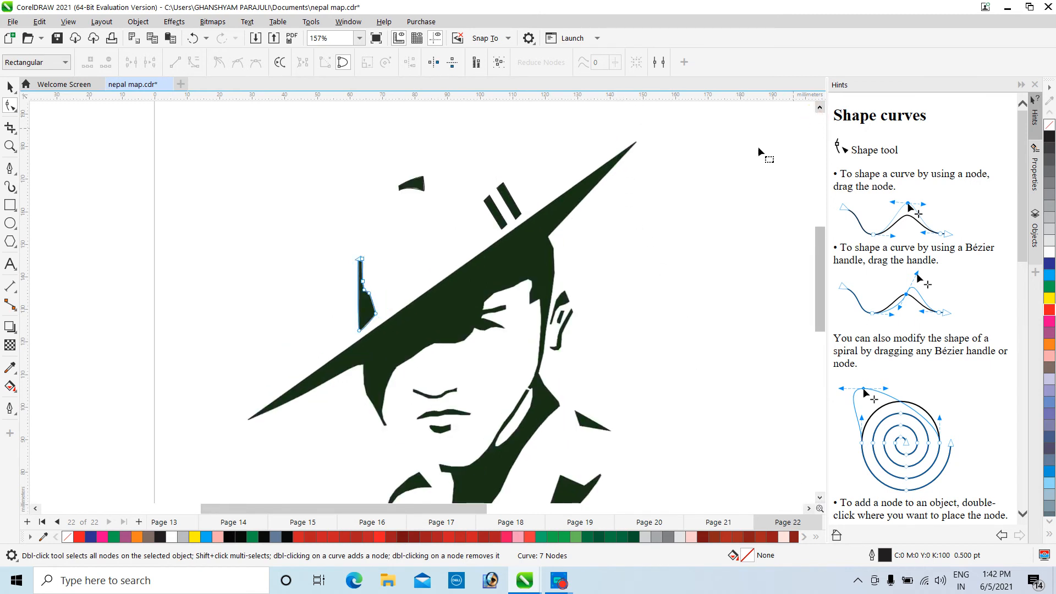
pyautogui.scroll(2, 468, 223)
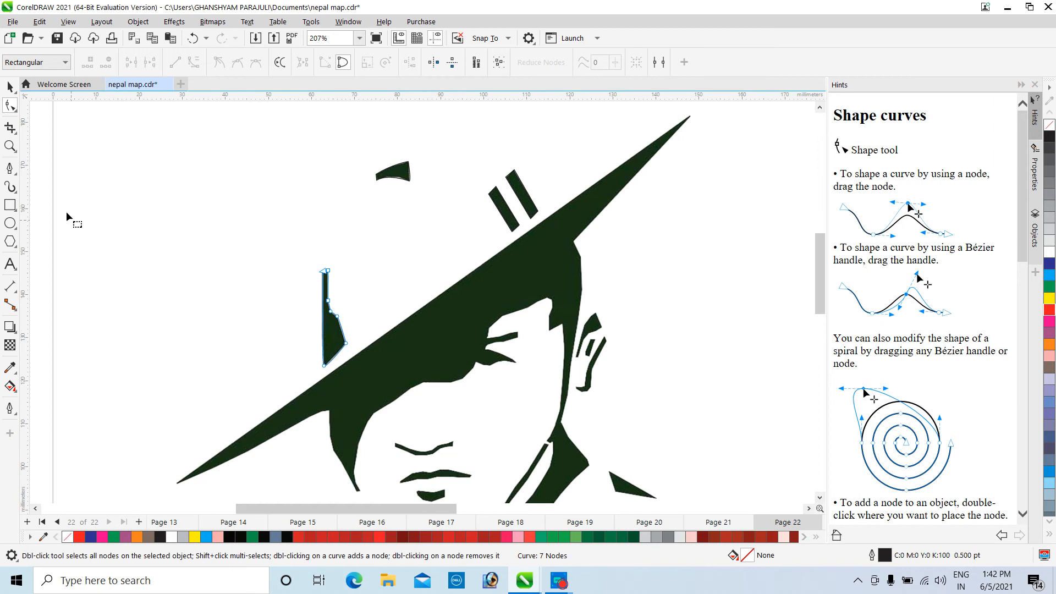
# Start a Pen tool outline from the brim's left tip to its upper right tip and back to the inner corner, about 120.1 by 86.4 mm.
pyautogui.click(16, 175)
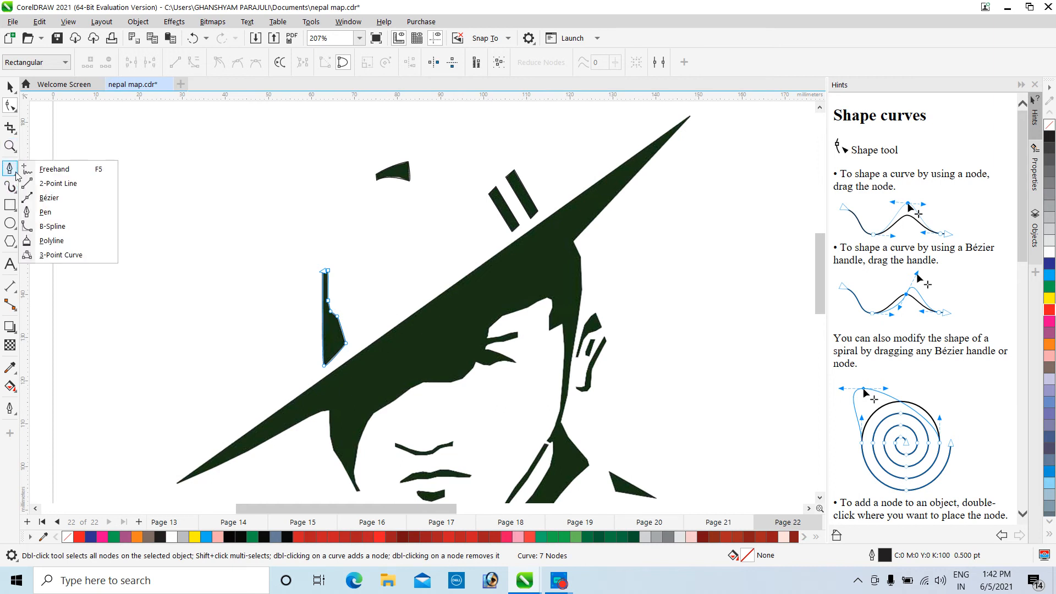
pyautogui.click(45, 212)
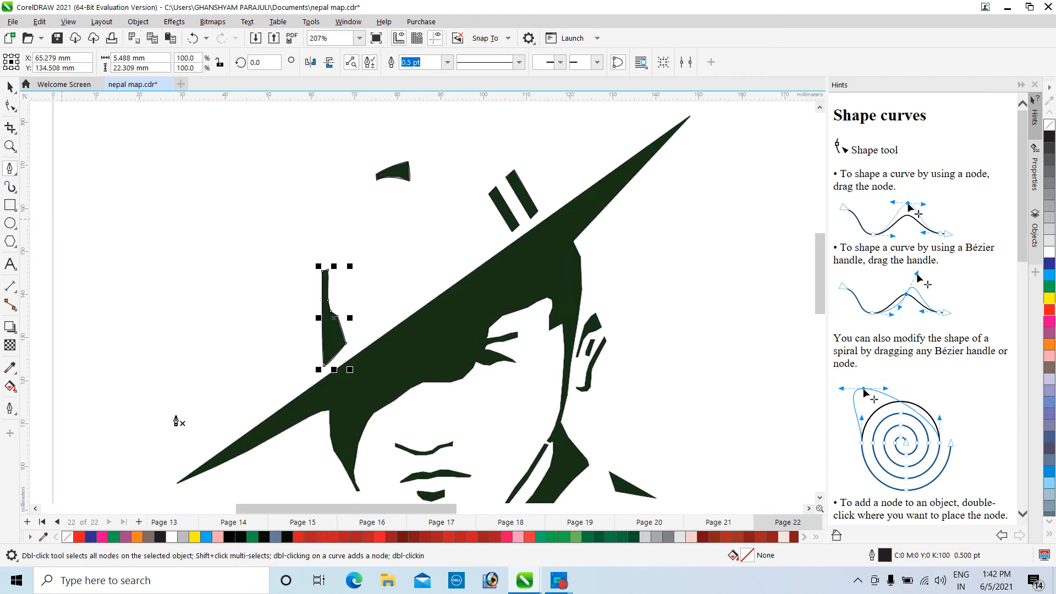
pyautogui.click(175, 485)
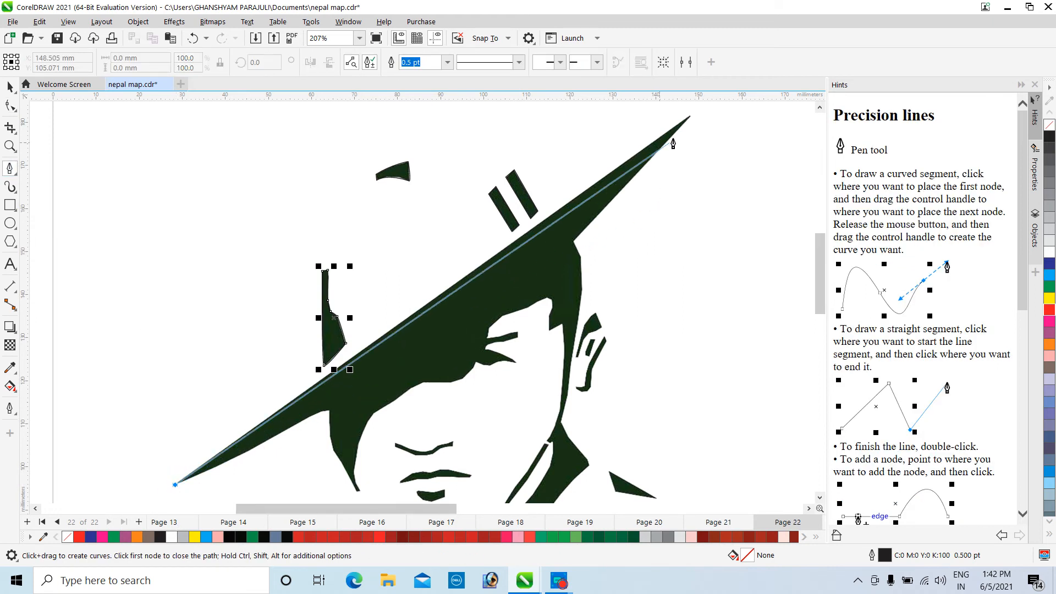
pyautogui.click(692, 116)
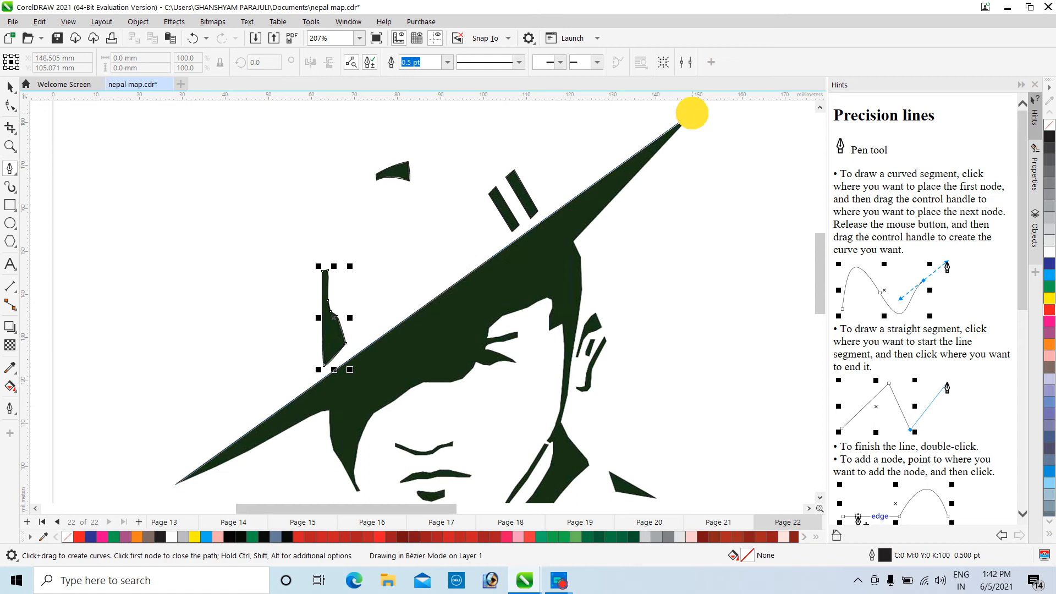
pyautogui.click(573, 243)
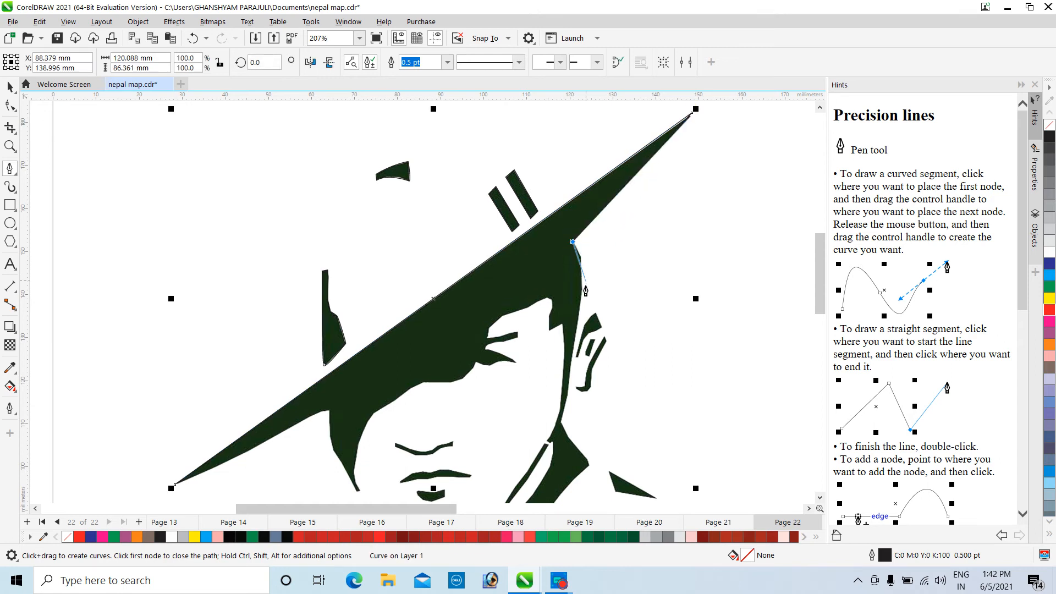
# Continue the brim outline with curved segments around the bend below the inner corner and down the right edge, and stop drawing there.
pyautogui.moveTo(581, 258); pyautogui.dragTo(584, 268)
pyautogui.scroll(3, 585, 269)
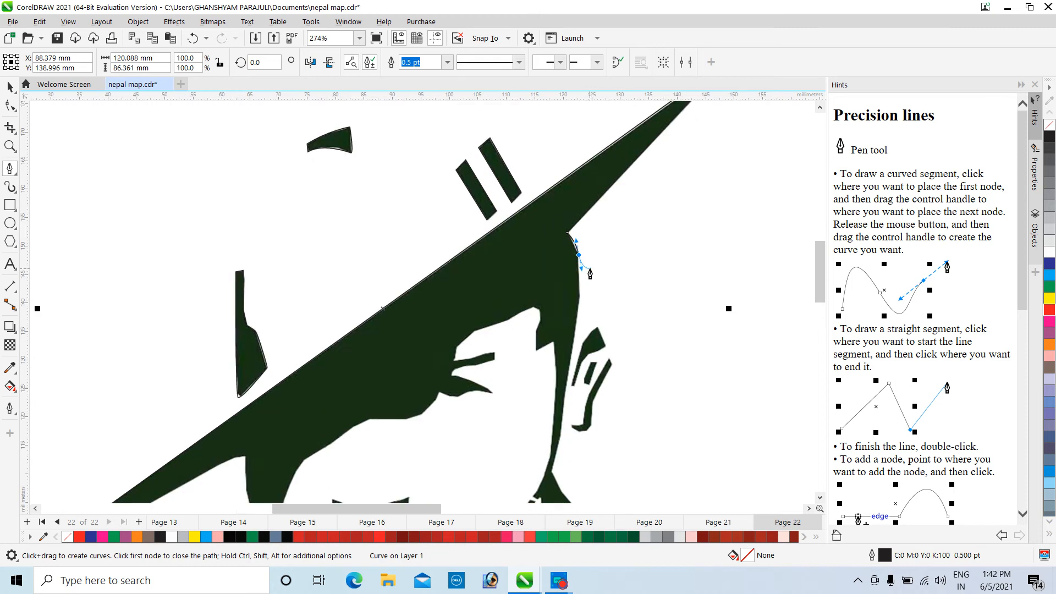
pyautogui.scroll(1, 588, 269)
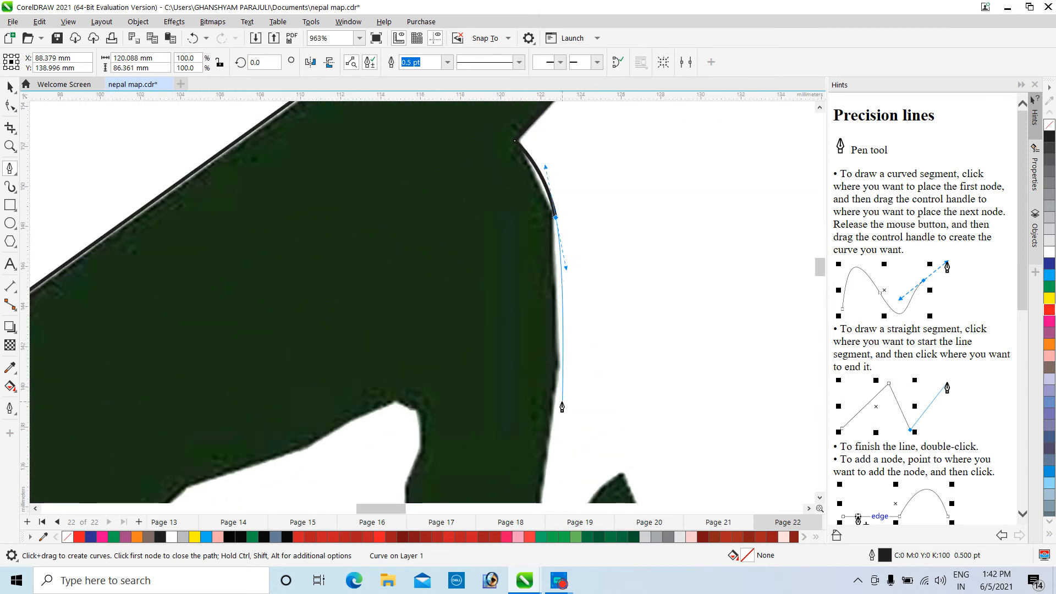
pyautogui.click(558, 363)
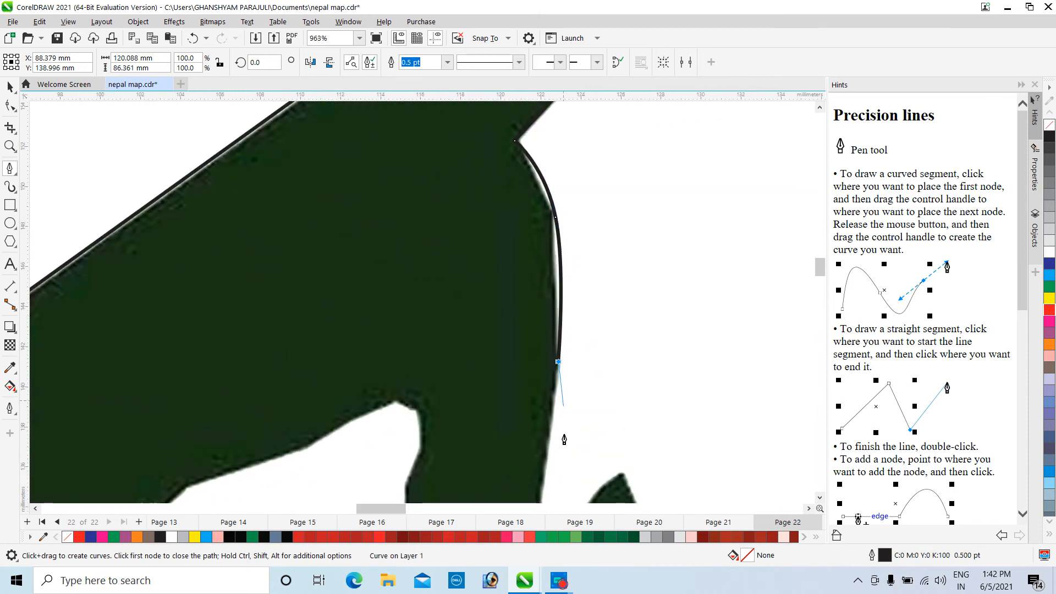
pyautogui.press('space')
pyautogui.press('space')
pyautogui.press('space')
pyautogui.press('space')
pyautogui.press('space')
pyautogui.press('space')
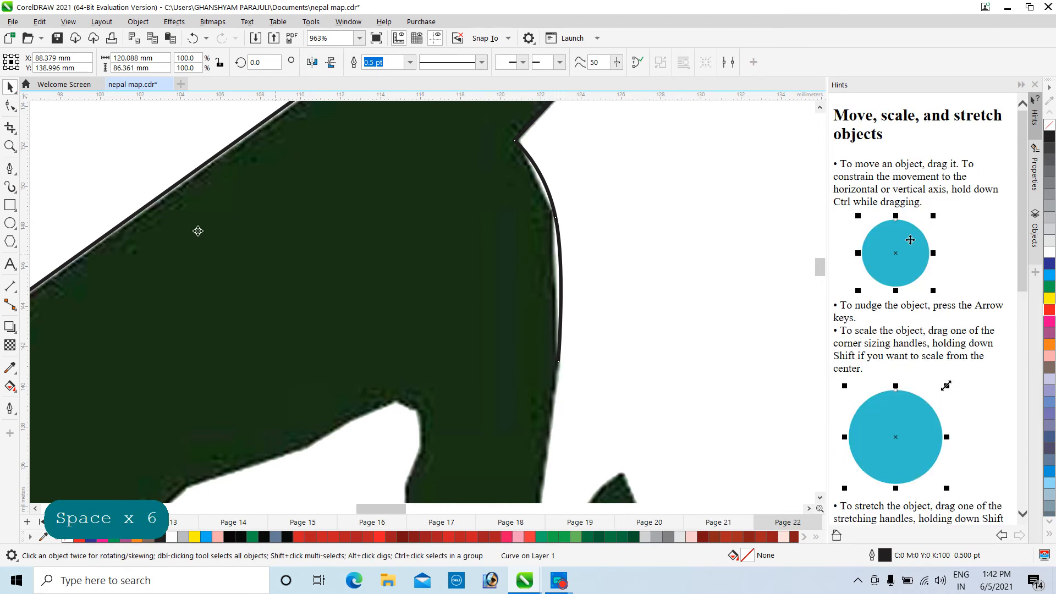
# Resume the Pen outline from its last node and trace the narrow strip's right edge with curved segments down to the notch at the neck.
pyautogui.click(9, 168)
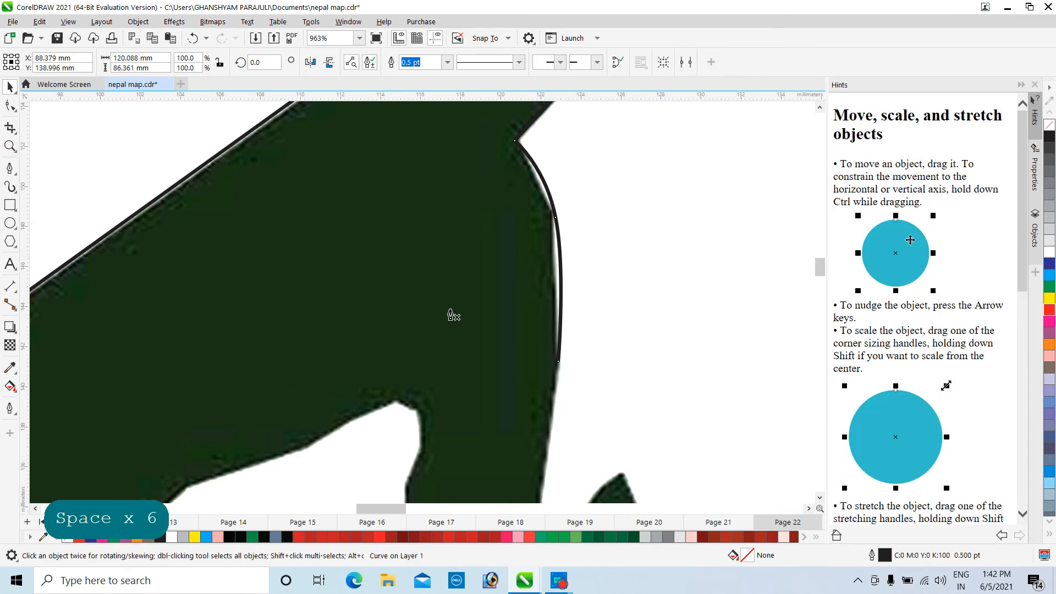
pyautogui.scroll(-2, 470, 335)
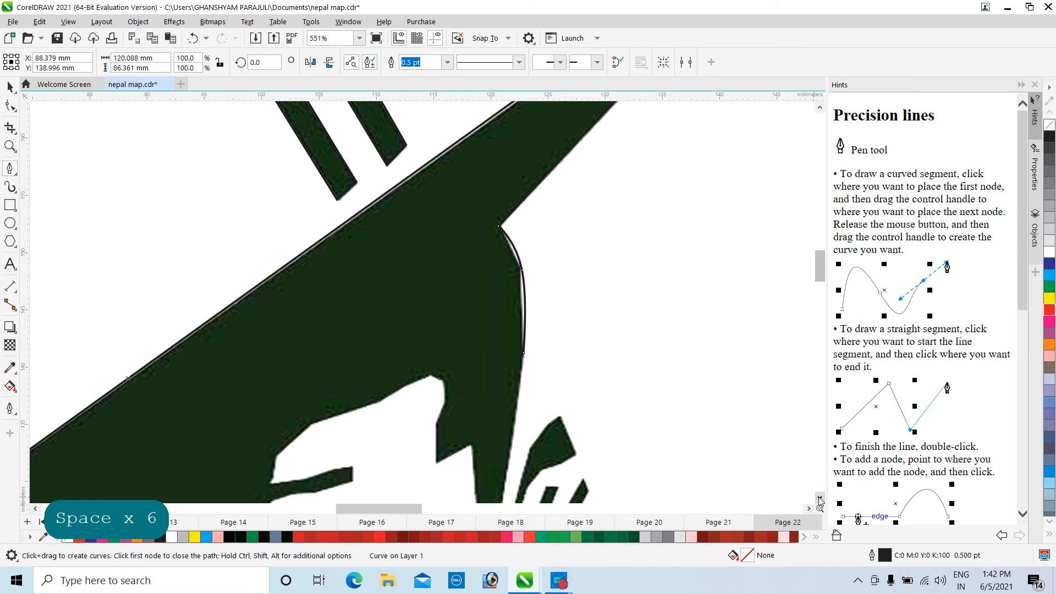
pyautogui.click(818, 497)
pyautogui.click(818, 496)
pyautogui.click(819, 497)
pyautogui.click(819, 496)
pyautogui.scroll(-1, 533, 225)
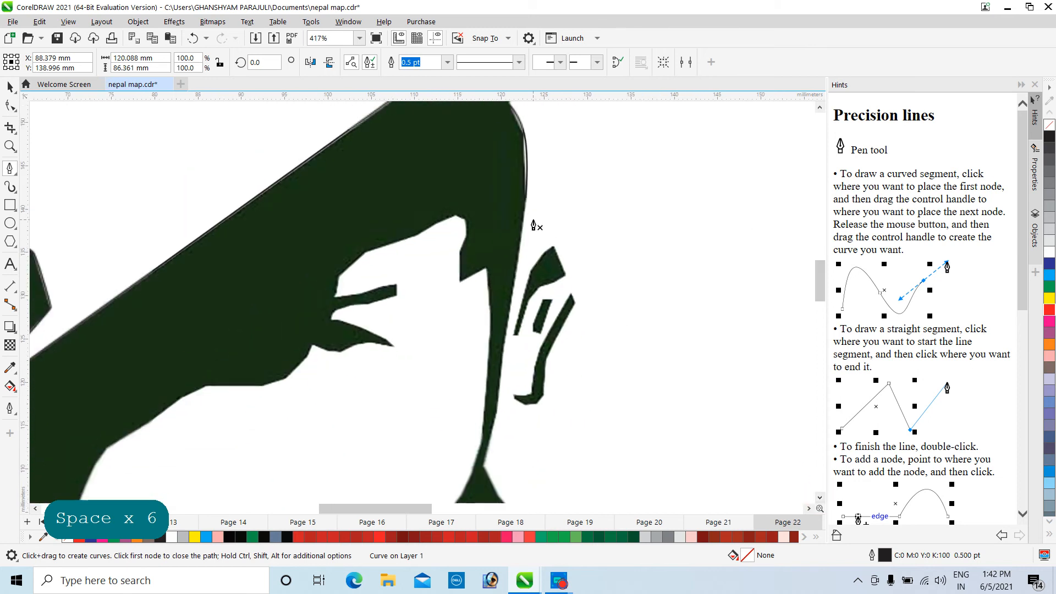
pyautogui.click(526, 199)
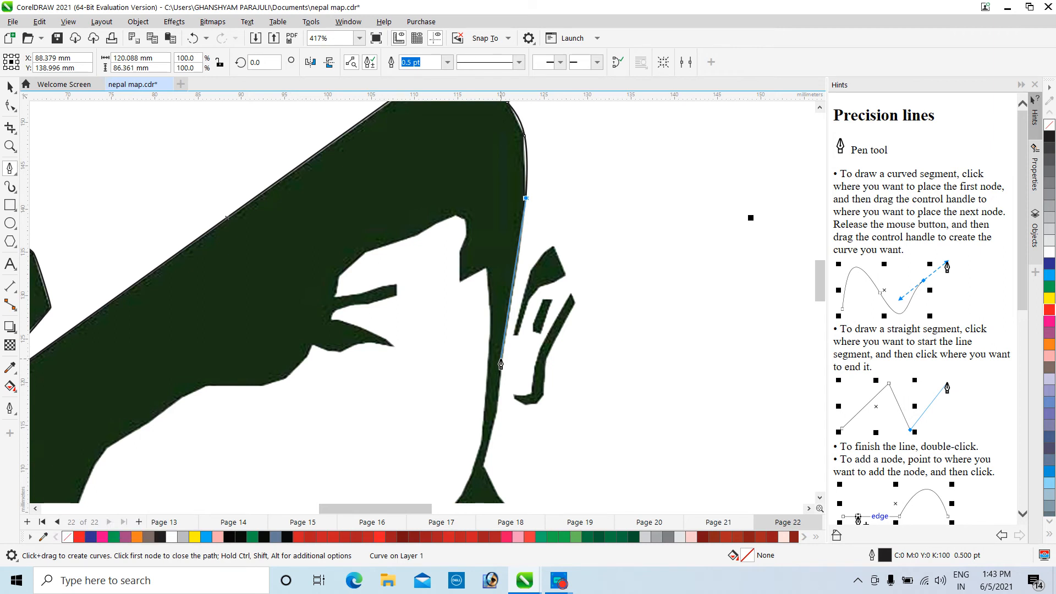
pyautogui.click(500, 355)
pyautogui.moveTo(501, 369); pyautogui.dragTo(497, 375)
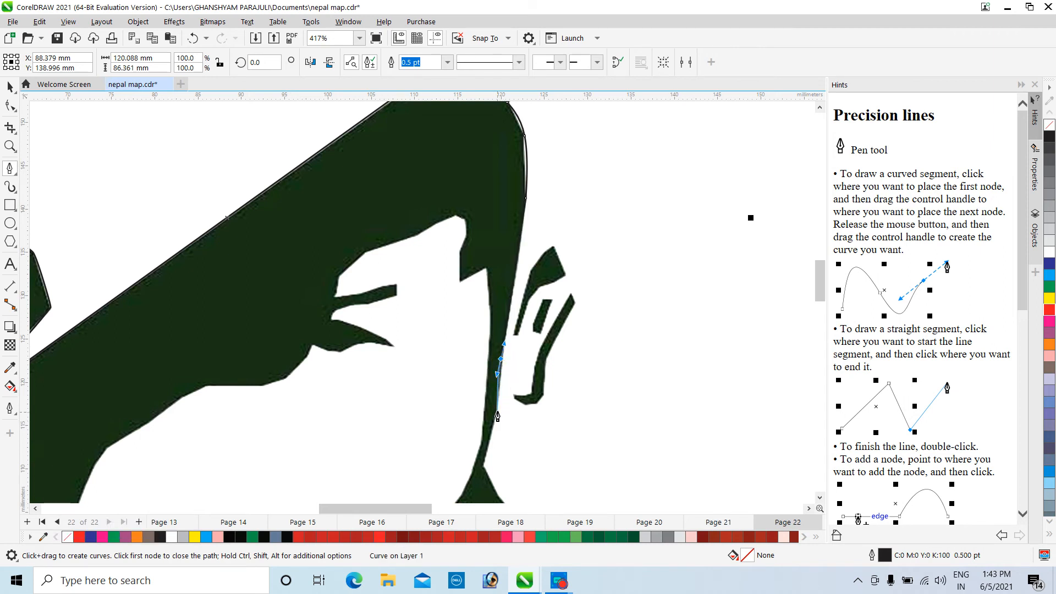
pyautogui.moveTo(485, 458)
pyautogui.mouseDown()
pyautogui.moveTo(460, 502)
pyautogui.moveTo(478, 484)
pyautogui.moveTo(466, 487)
pyautogui.mouseUp()
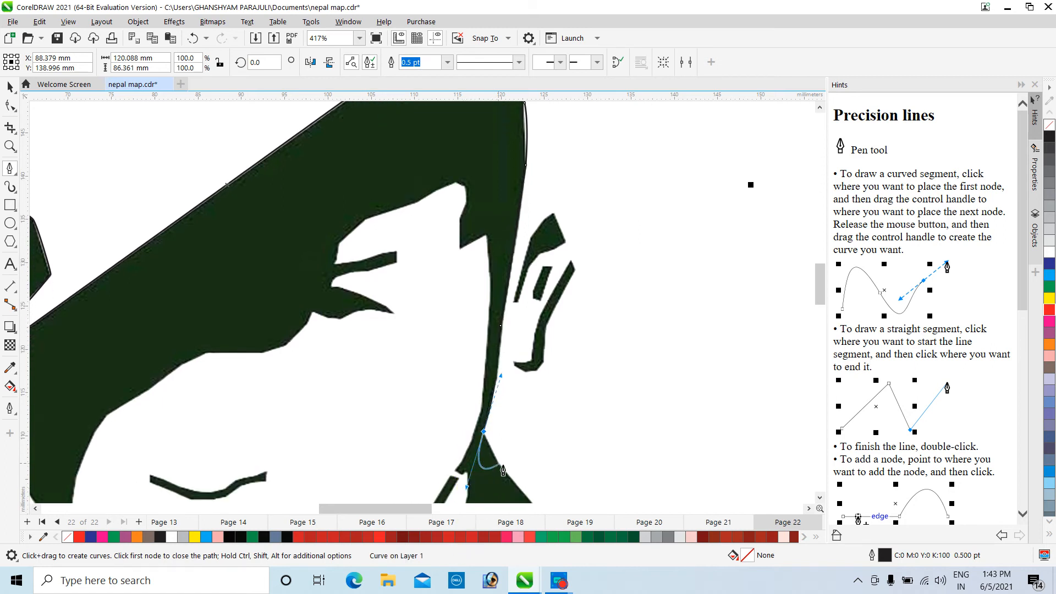
# Continue the Pen outline from the notch down the neck's upper right edge with short straight segments to its rightmost corner.
pyautogui.click(485, 437)
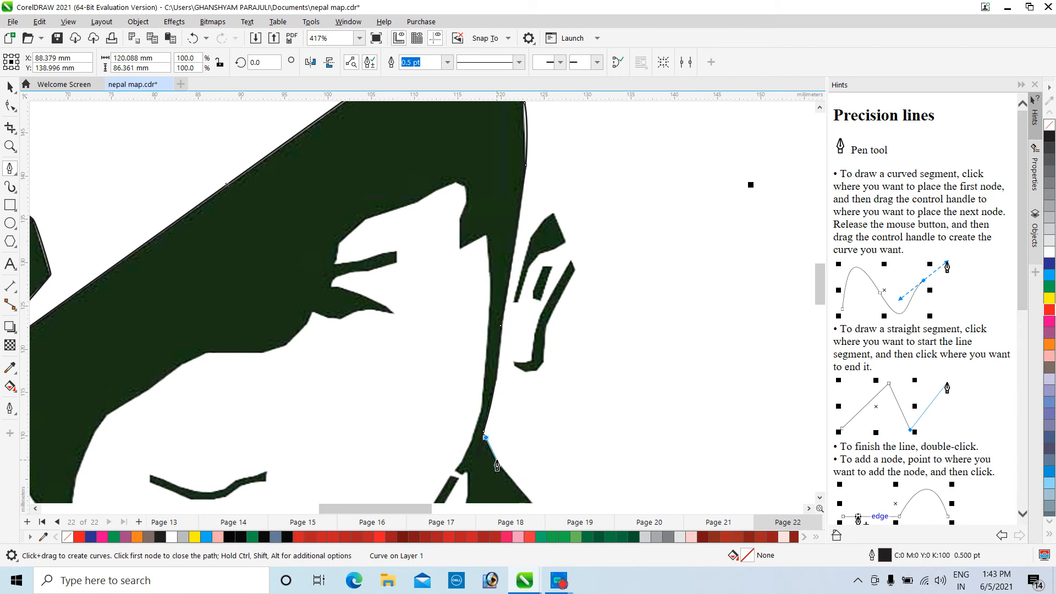
pyautogui.click(496, 460)
pyautogui.click(518, 488)
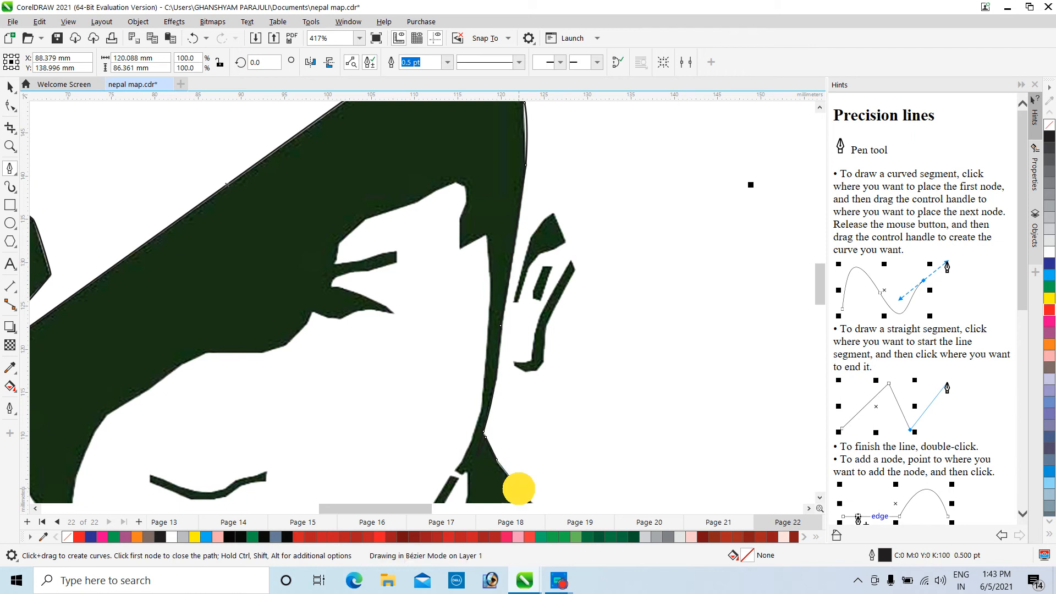
pyautogui.click(820, 499)
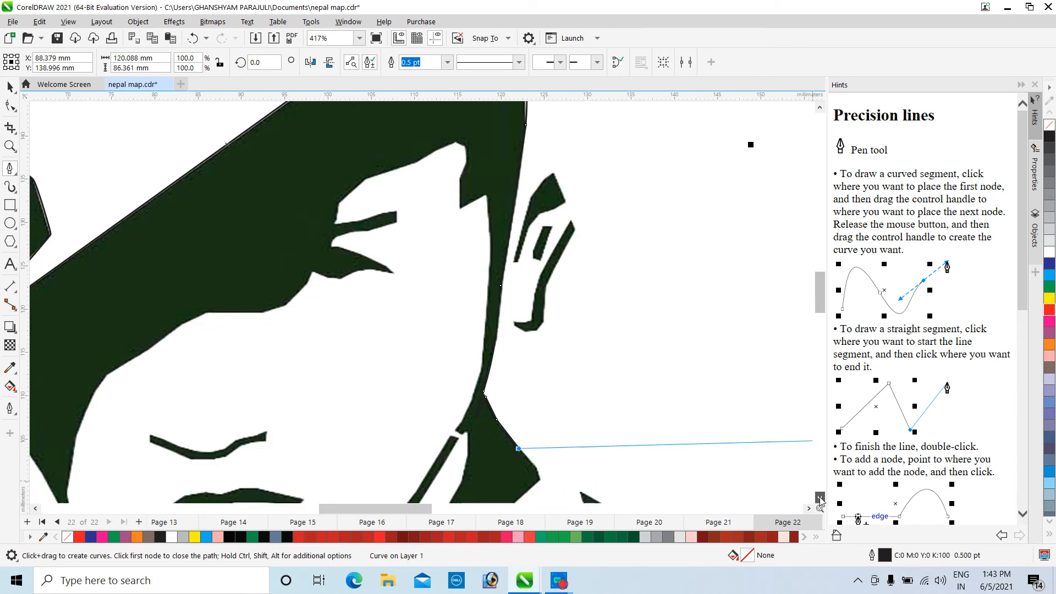
pyautogui.click(819, 499)
pyautogui.click(819, 499)
pyautogui.click(819, 499)
pyautogui.click(819, 499)
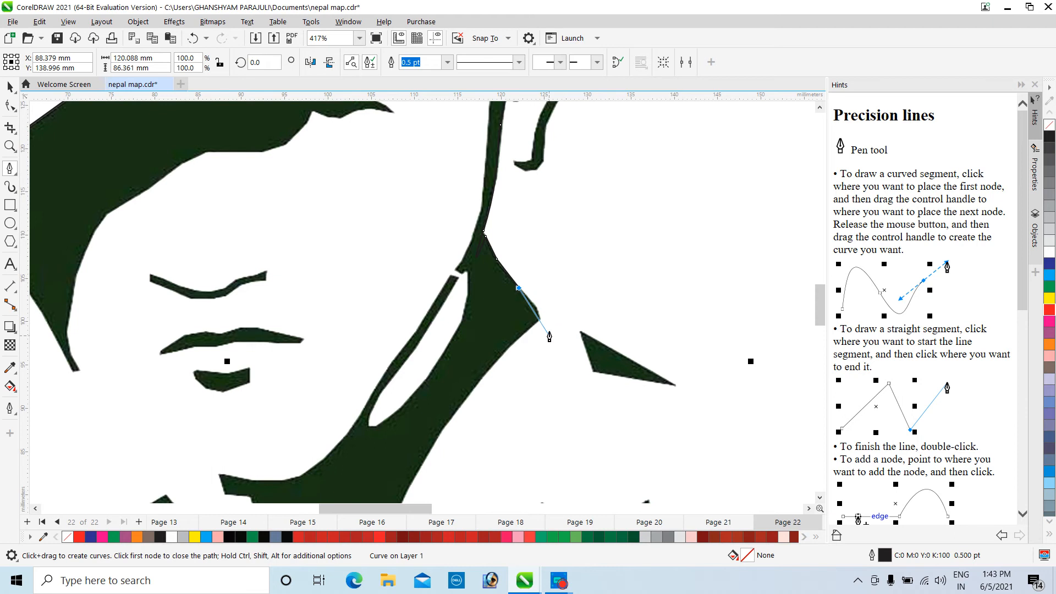
pyautogui.click(535, 305)
pyautogui.click(539, 321)
# Trace the neck's long lower right edge with curved and straight segments to its bottom corner, making the outline about 118.5 mm tall.
pyautogui.click(819, 498)
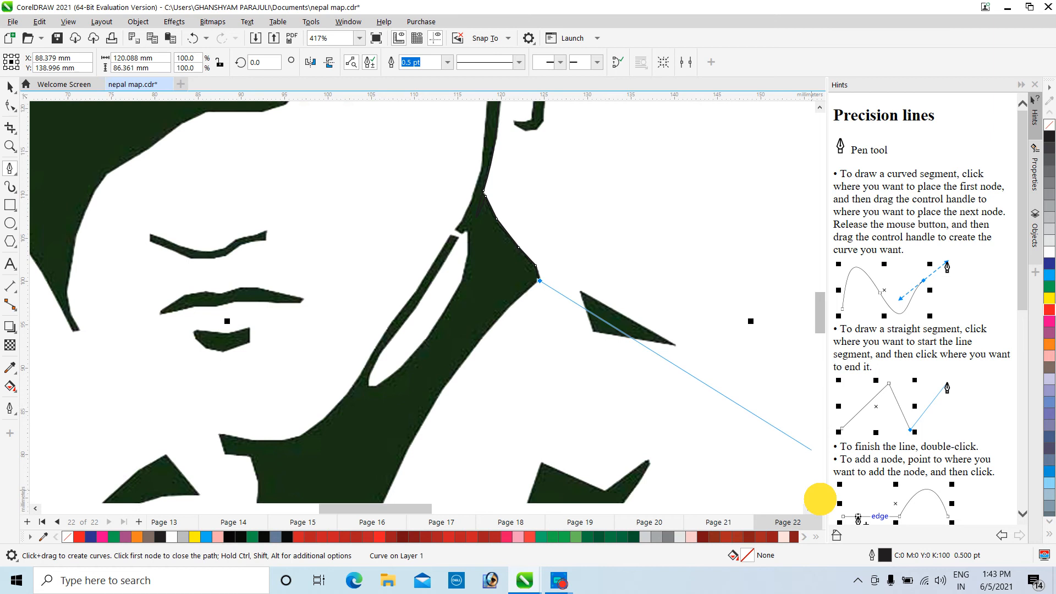
pyautogui.click(819, 498)
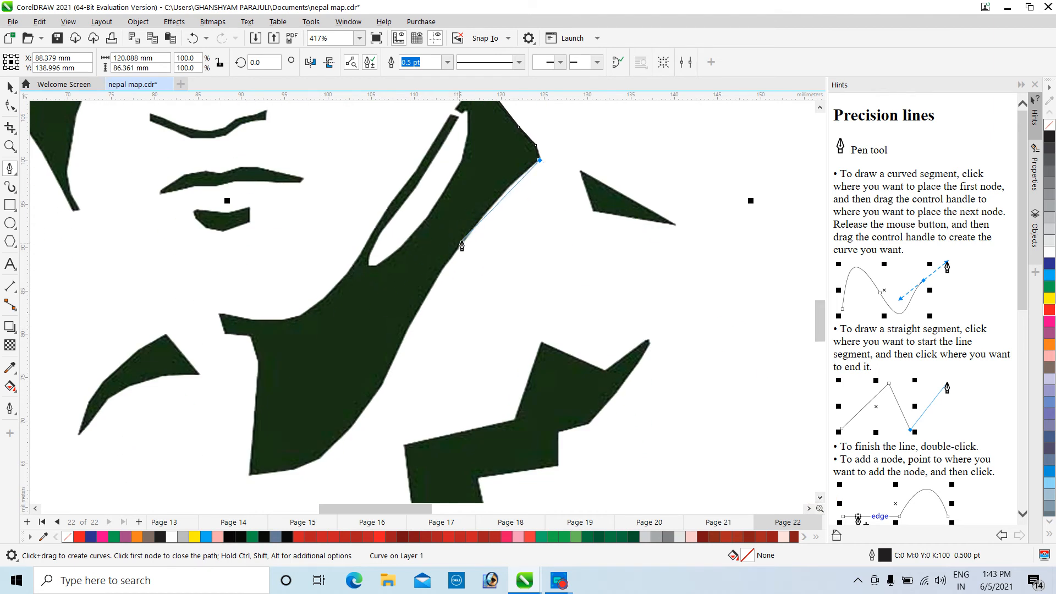
pyautogui.moveTo(485, 215); pyautogui.dragTo(478, 235)
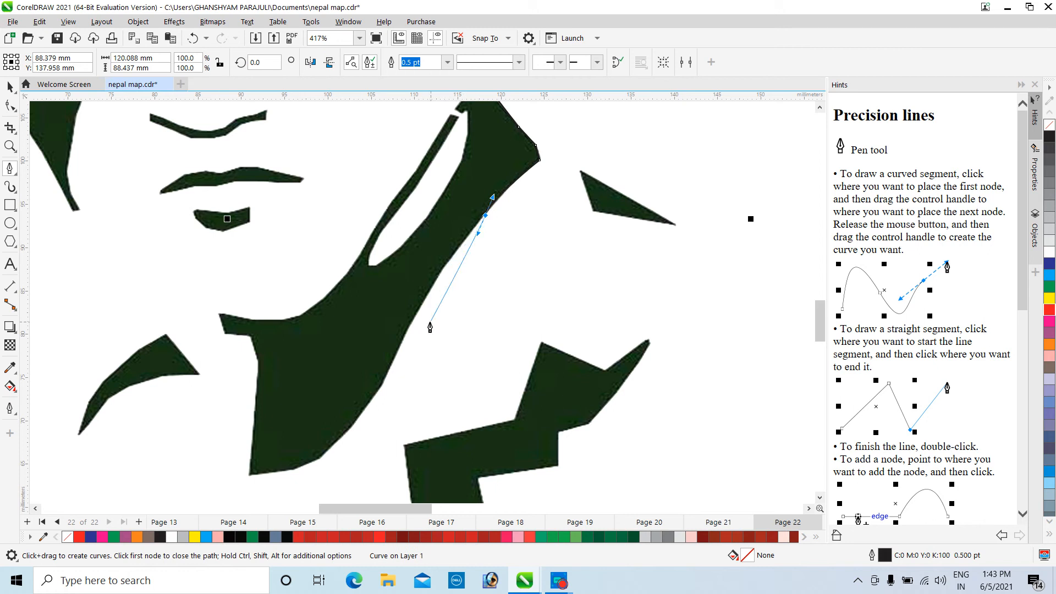
pyautogui.moveTo(429, 290); pyautogui.dragTo(399, 361)
pyautogui.click(382, 383)
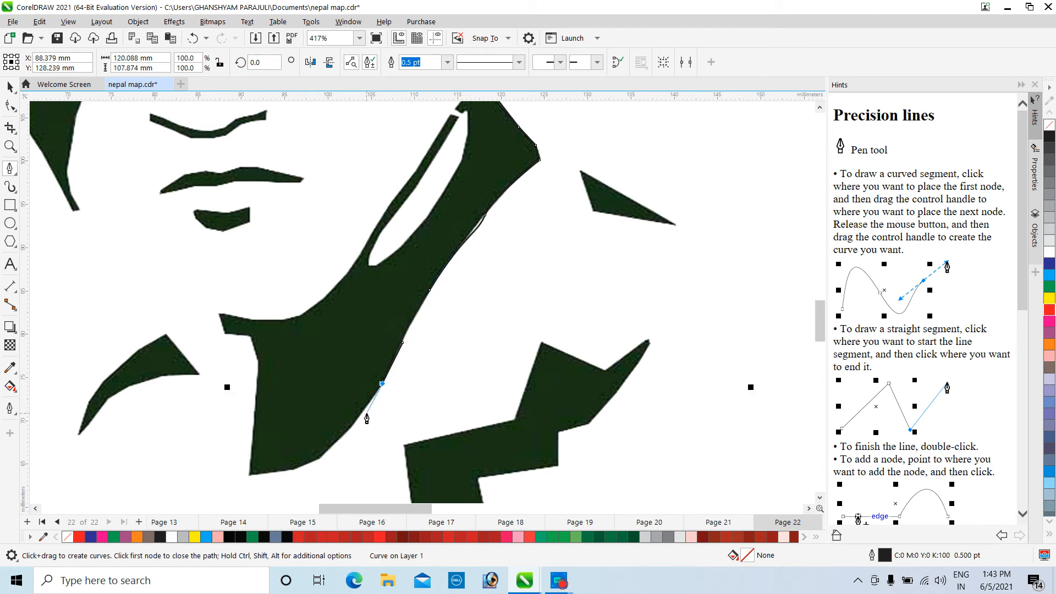
pyautogui.click(361, 413)
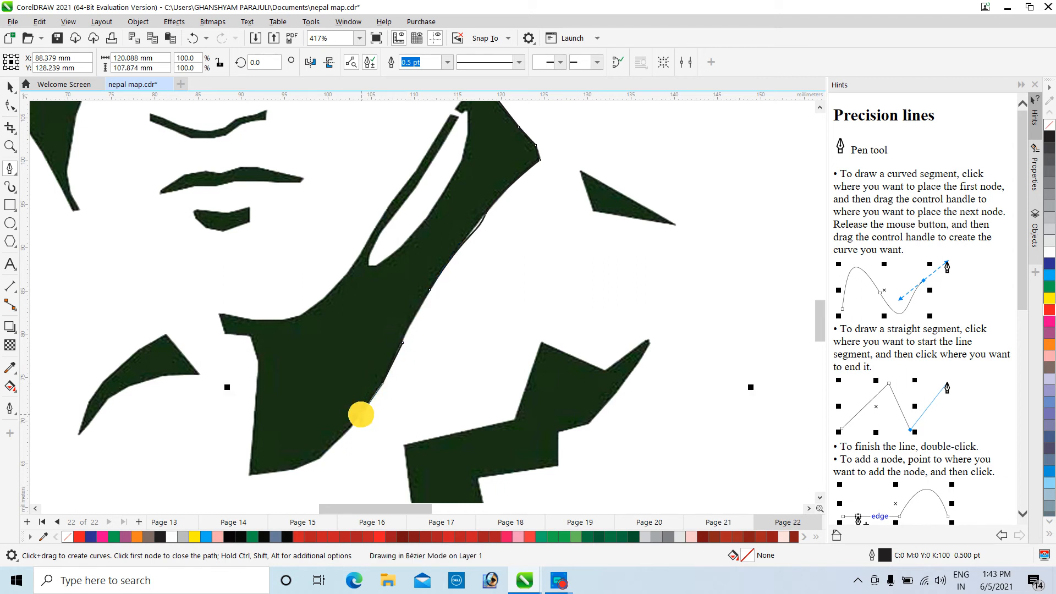
pyautogui.click(332, 445)
pyautogui.click(306, 462)
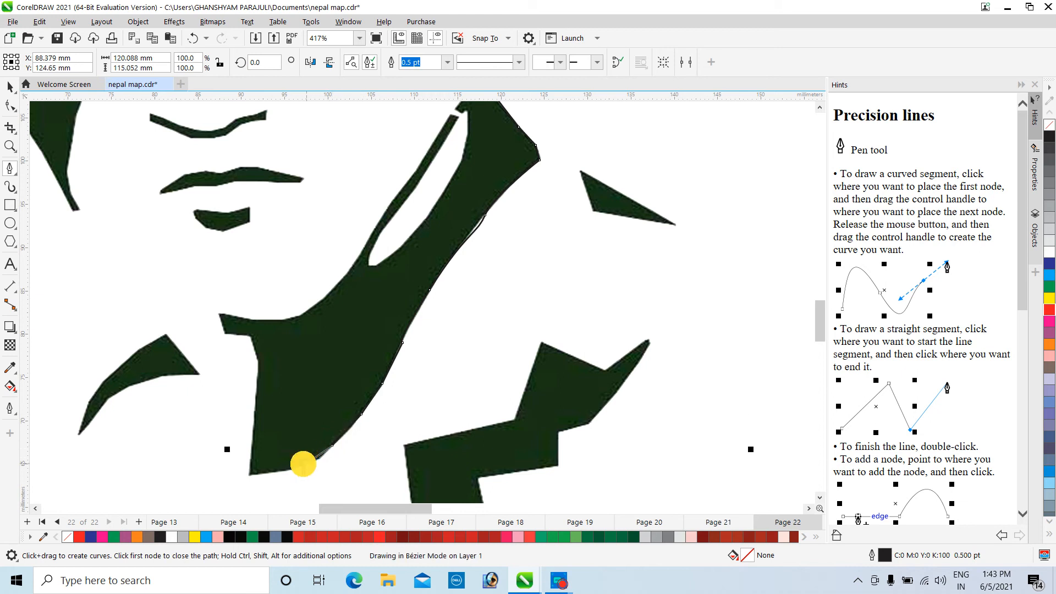
pyautogui.click(275, 472)
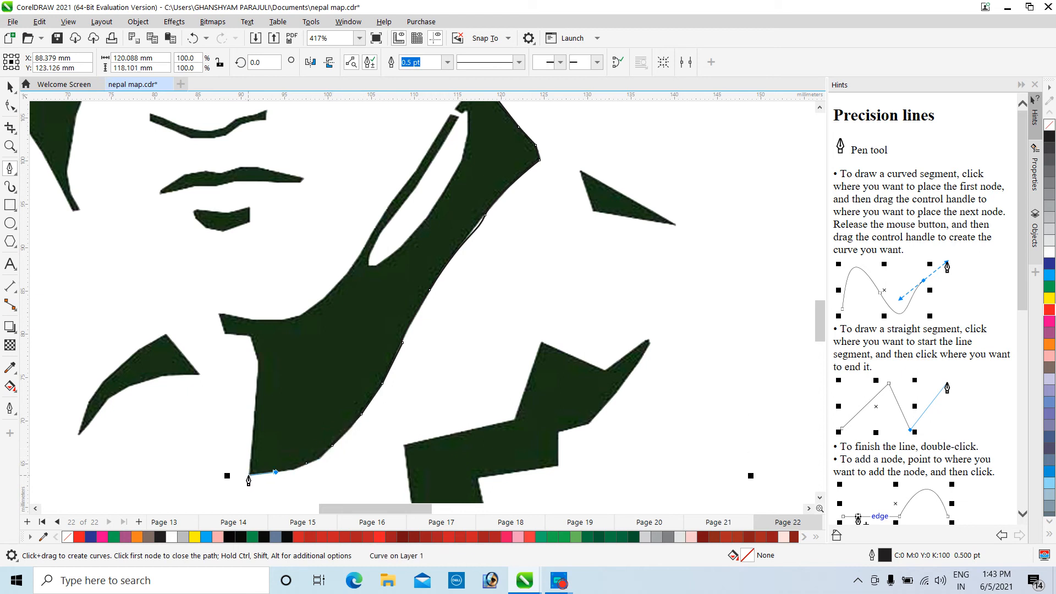
pyautogui.click(248, 475)
# Trace the neck's left edge with straight segments from its bottom corner up and around to the pointed tip under the chin.
pyautogui.click(258, 366)
pyautogui.click(251, 336)
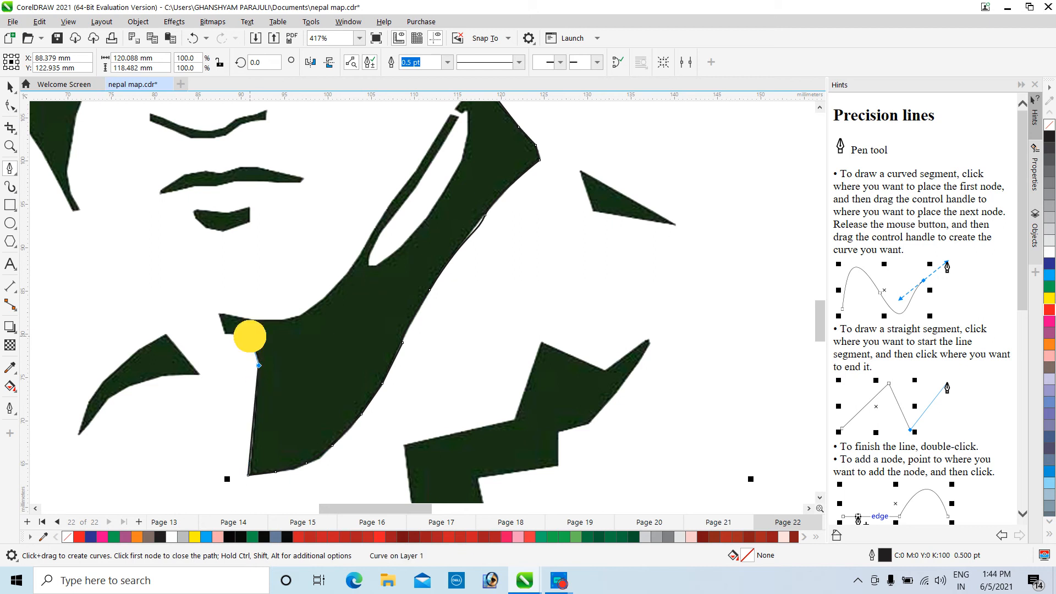
pyautogui.click(226, 335)
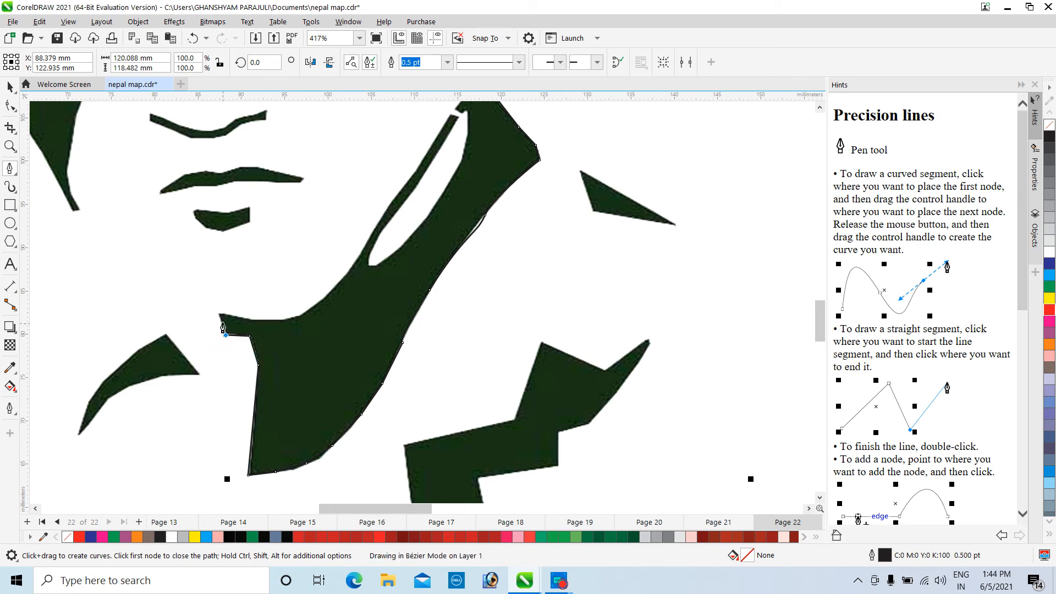
pyautogui.click(219, 314)
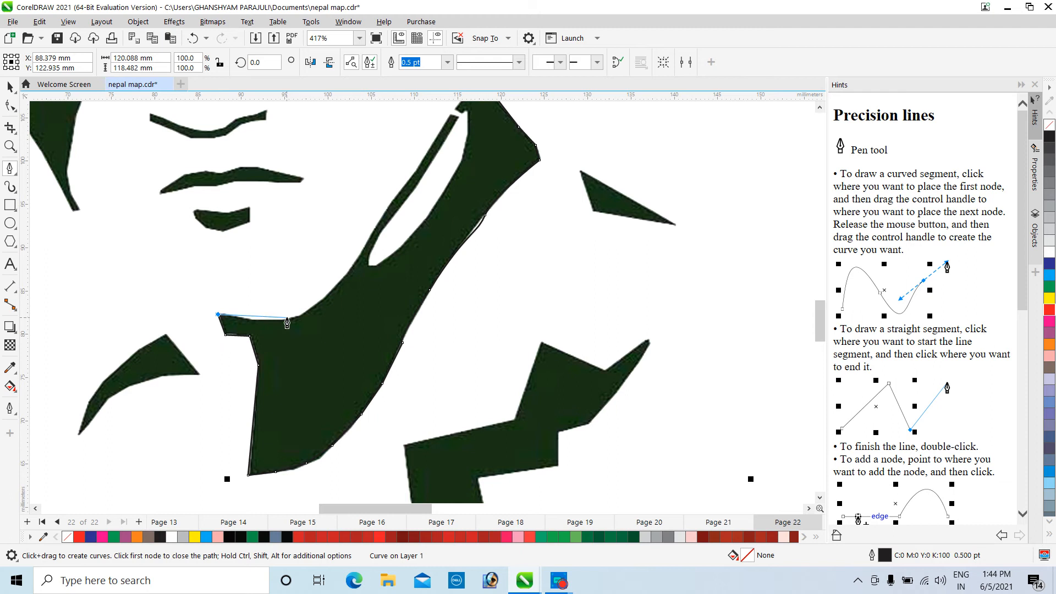
# Trace the jawline from the chin tip with one curved segment, then short segments up the thin strip's outer edge to its top.
pyautogui.moveTo(290, 314); pyautogui.dragTo(316, 308)
pyautogui.click(322, 299)
pyautogui.click(355, 263)
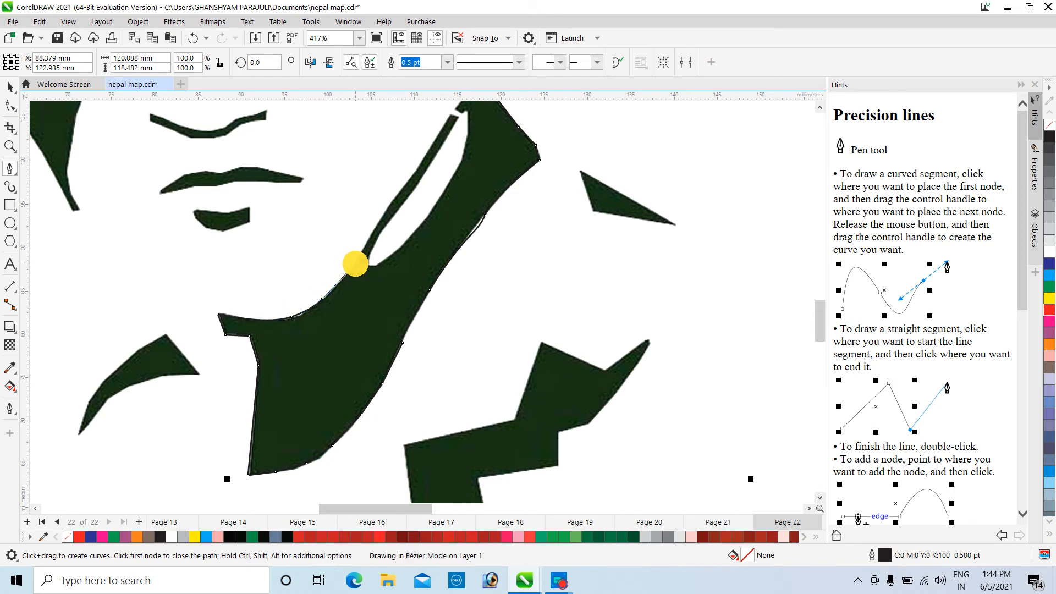
pyautogui.click(380, 217)
pyautogui.click(407, 183)
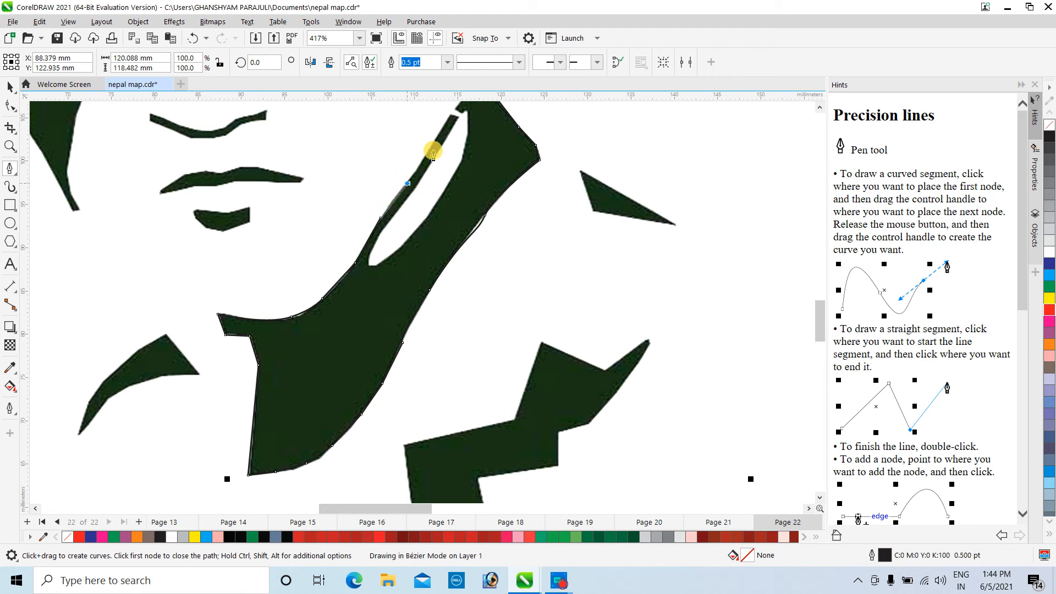
pyautogui.click(432, 145)
pyautogui.click(452, 114)
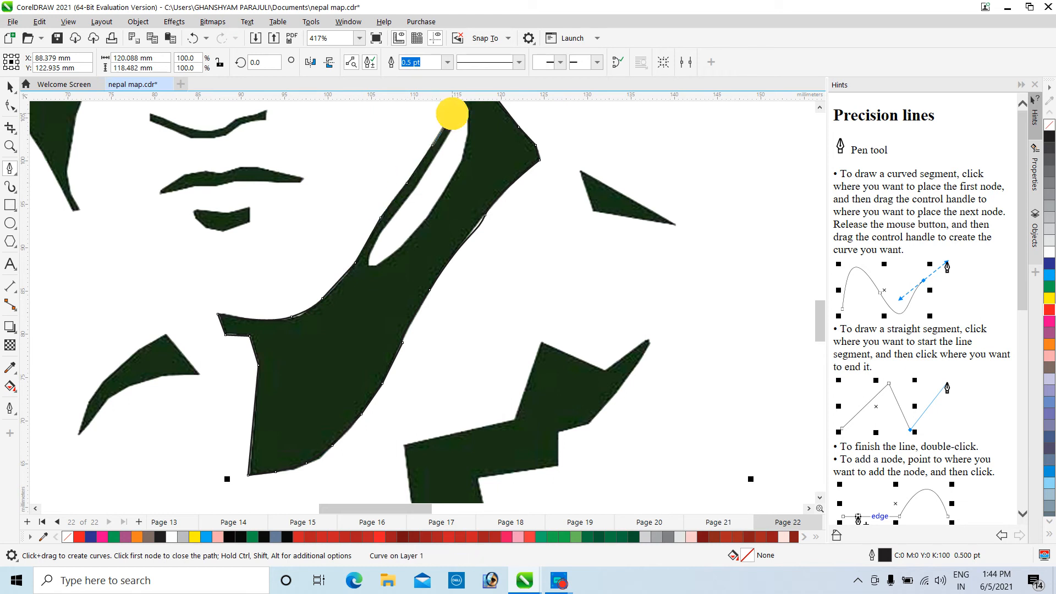
# Continue the outline across the small gap above the thin jaw strip and up the inner edge of the narrow side strip to its upper corner.
pyautogui.click(819, 108)
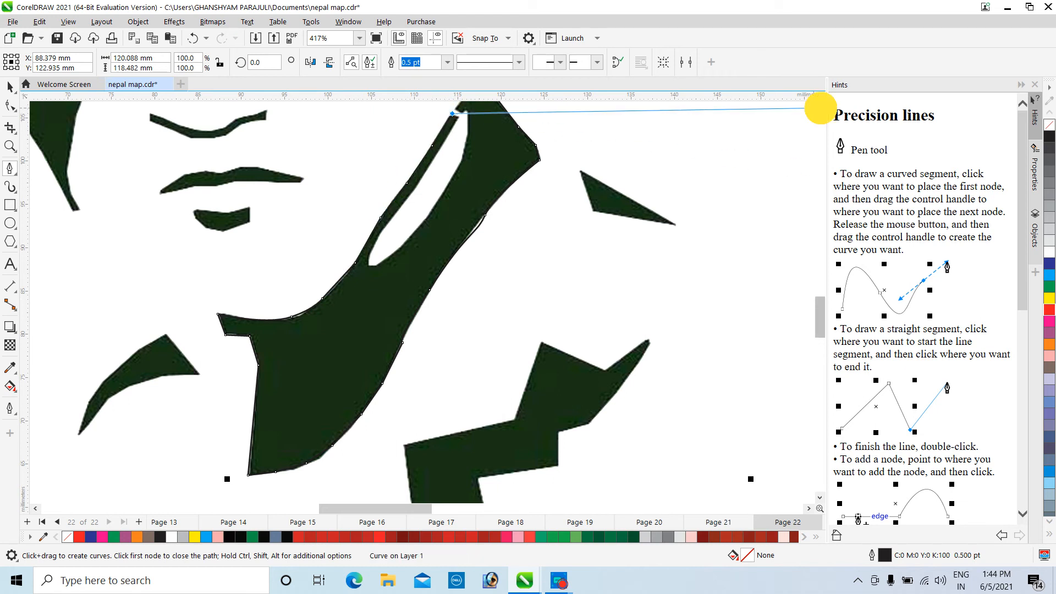
pyautogui.click(820, 108)
pyautogui.click(820, 108)
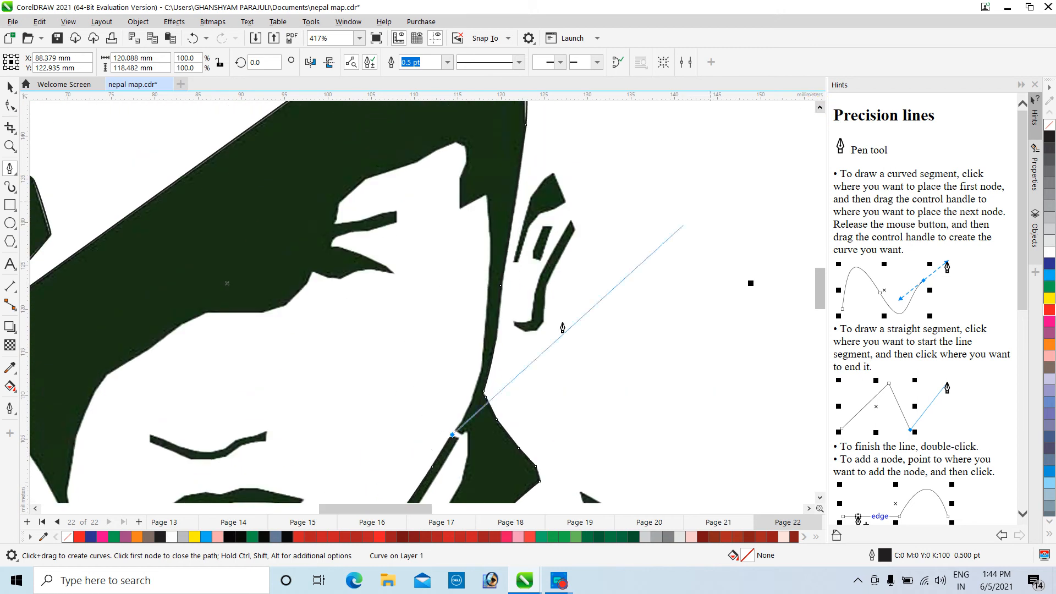
pyautogui.click(468, 408)
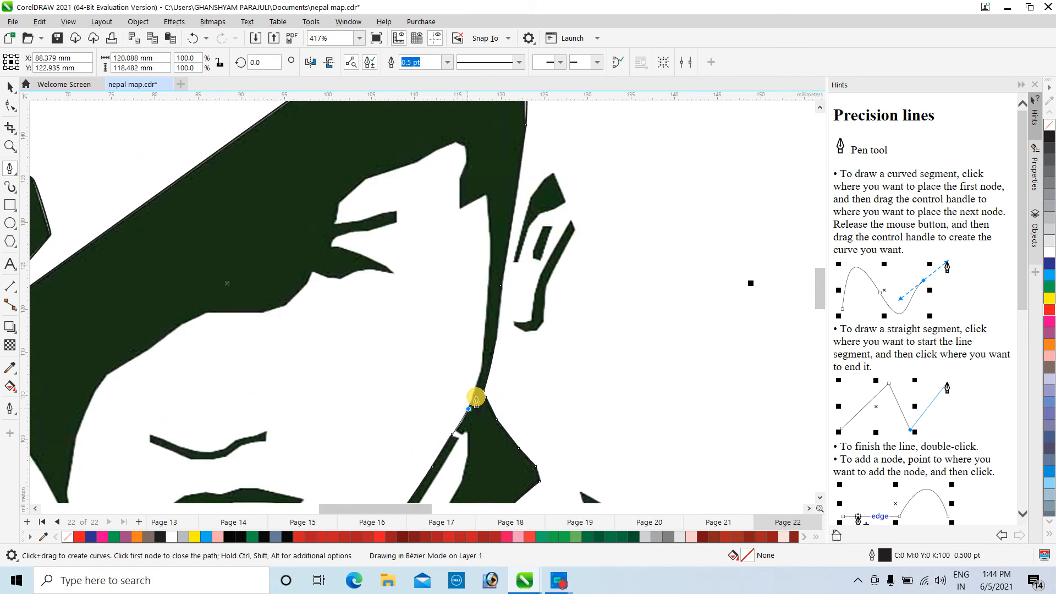
pyautogui.click(481, 375)
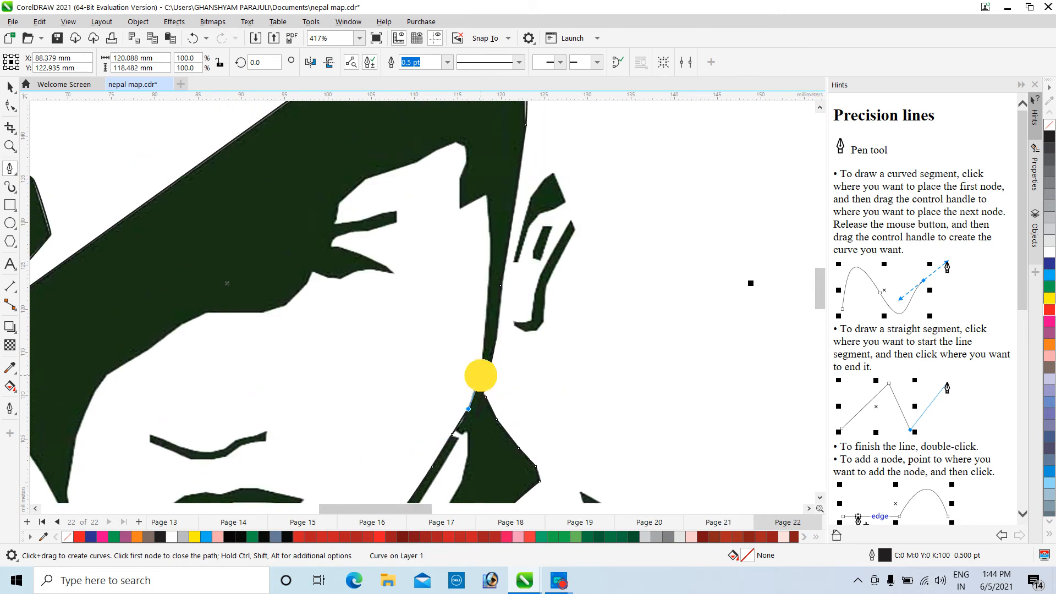
pyautogui.click(489, 297)
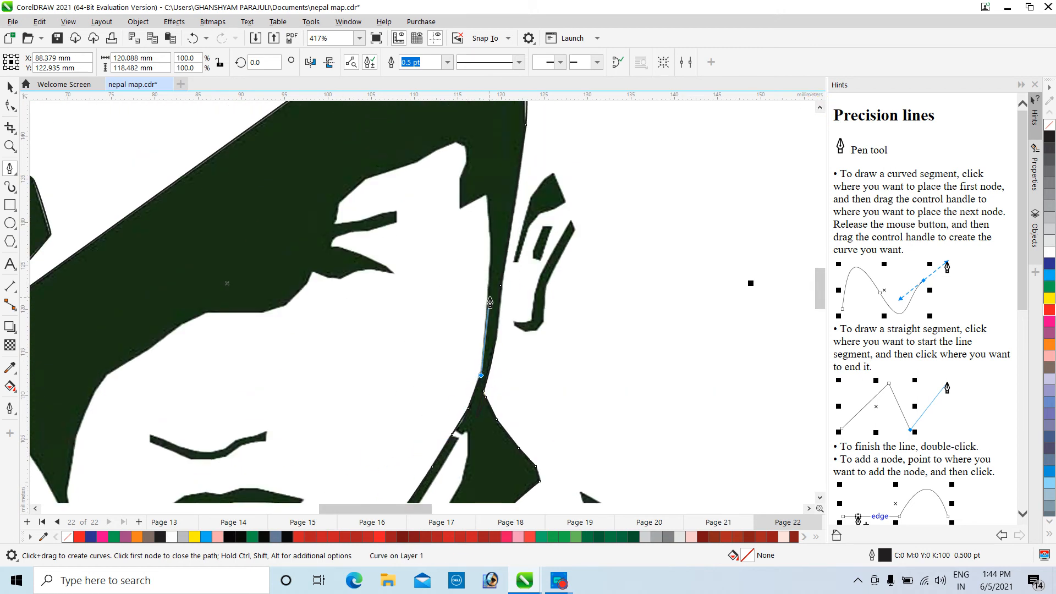
pyautogui.click(488, 195)
# Trace the stepped notch beside the temple and the sloping upper edge of the white area down to the upper spike's base.
pyautogui.click(461, 207)
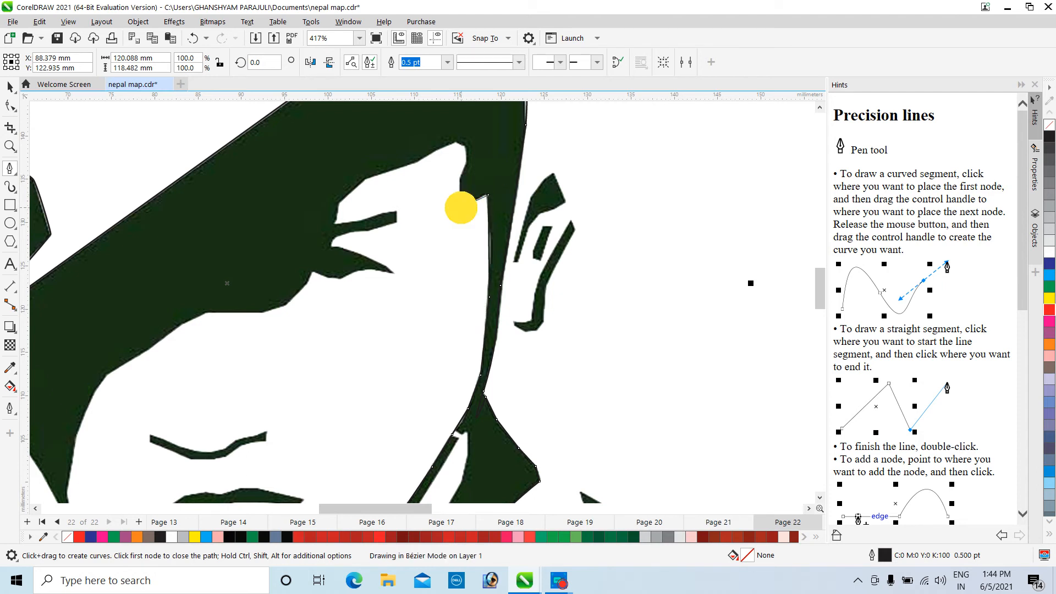
pyautogui.click(461, 180)
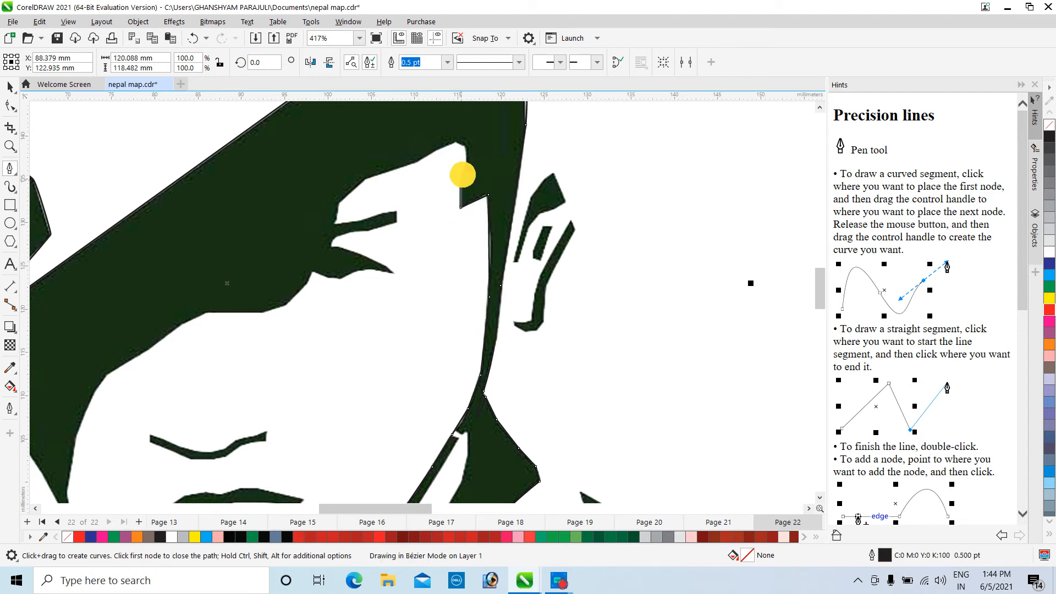
pyautogui.click(467, 161)
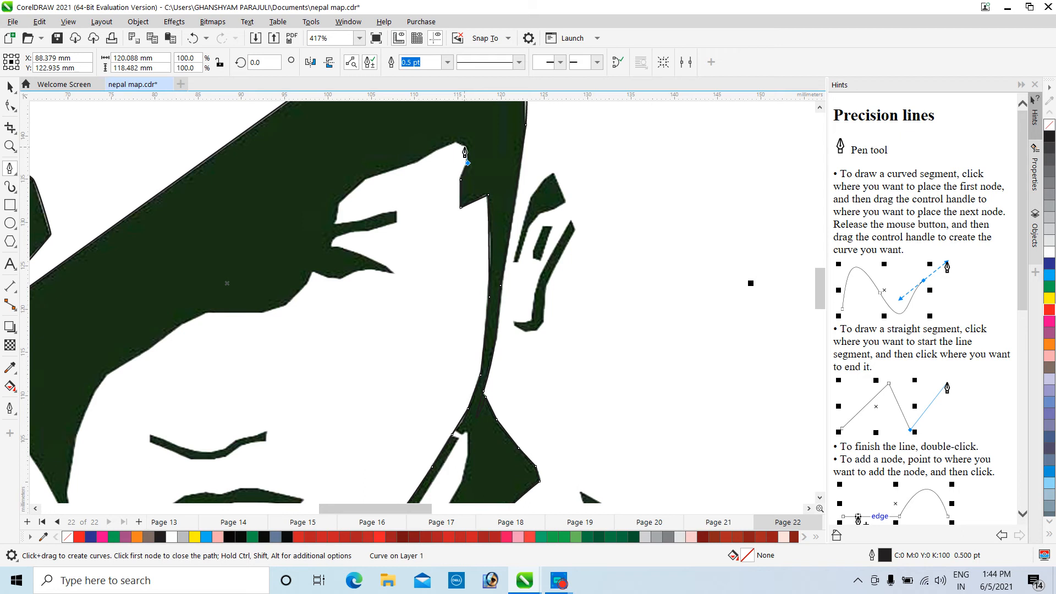
pyautogui.click(463, 148)
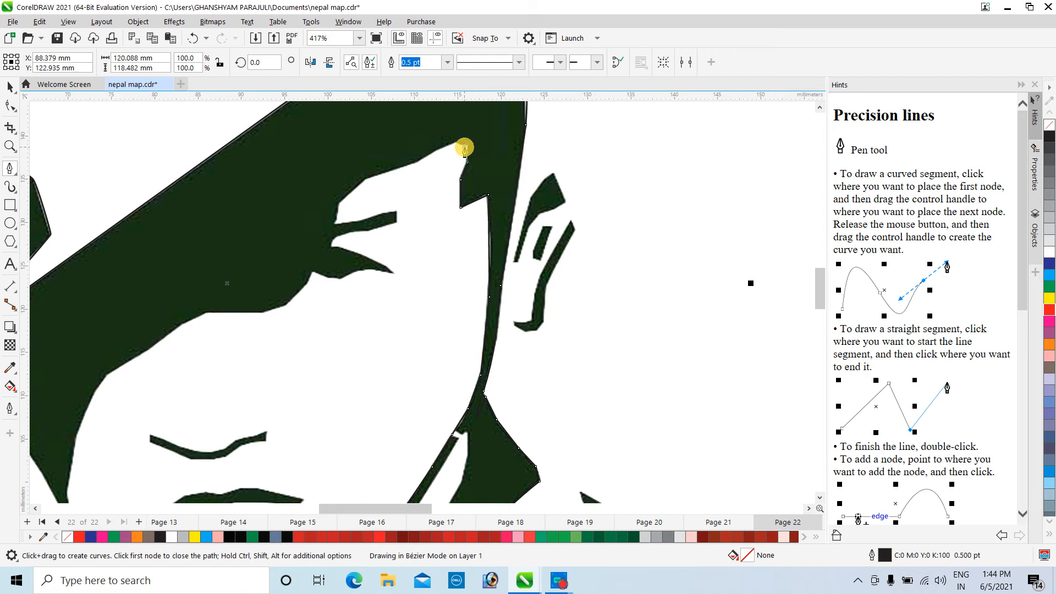
pyautogui.click(415, 162)
pyautogui.click(365, 179)
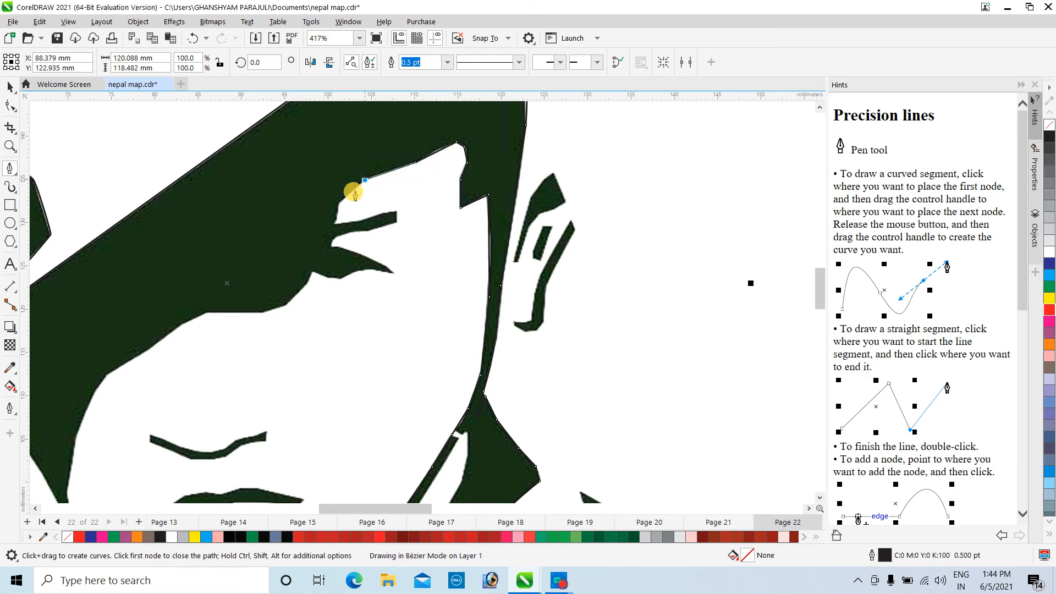
pyautogui.click(341, 204)
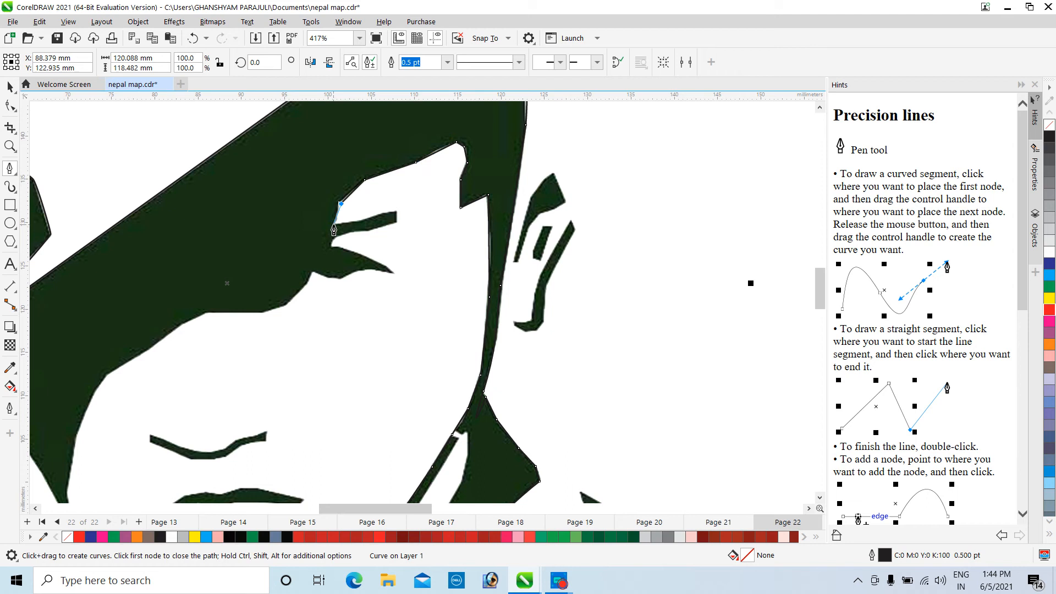
pyautogui.click(332, 225)
# Outline the upper spike with straight segments out to its blunt end and back to the inner corner below it.
pyautogui.click(367, 218)
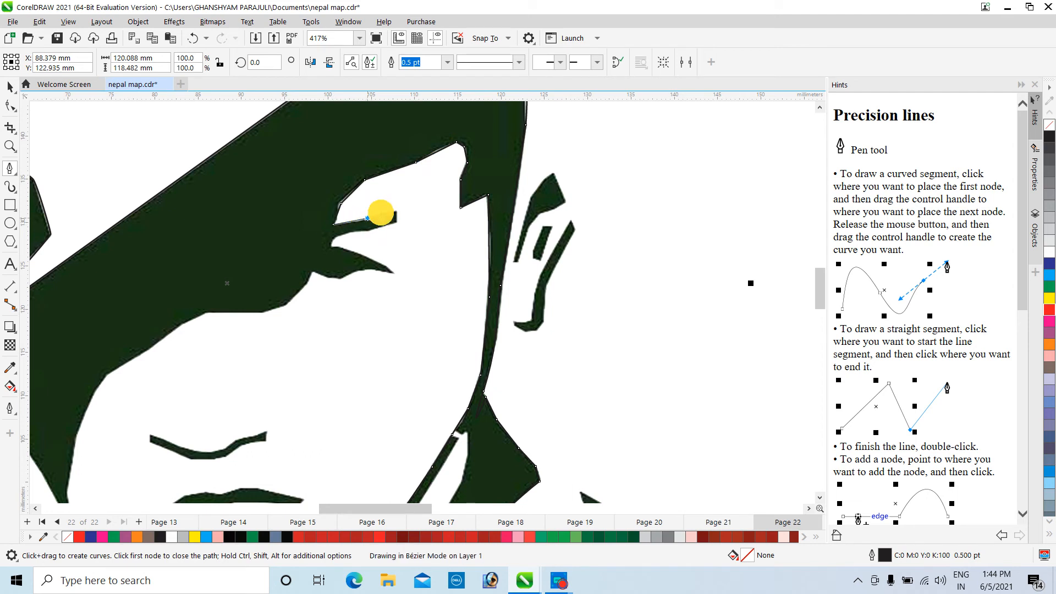
pyautogui.click(397, 210)
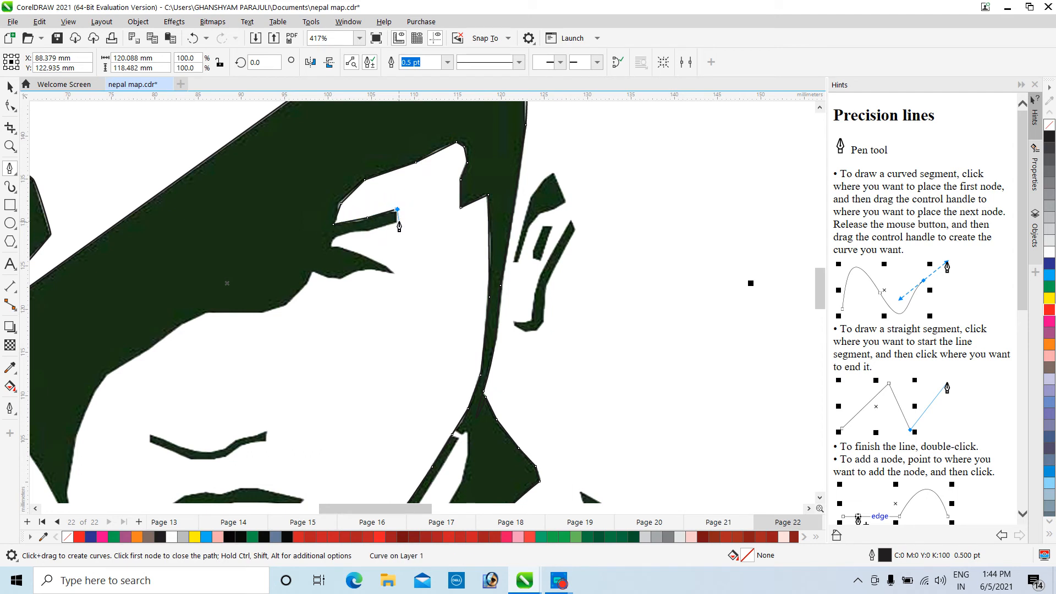
pyautogui.click(397, 222)
pyautogui.click(367, 231)
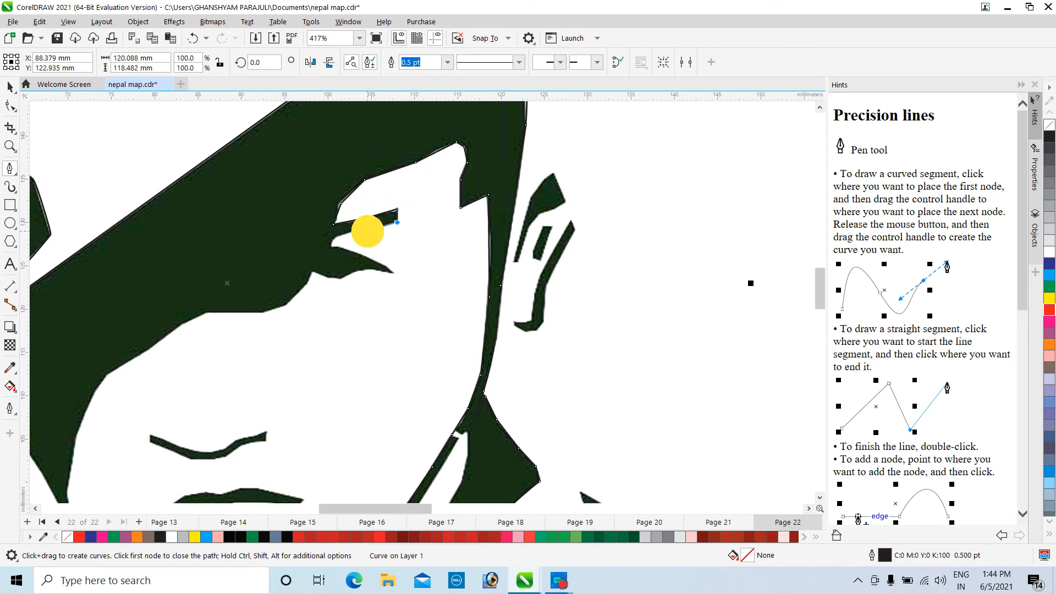
pyautogui.click(346, 238)
pyautogui.click(334, 237)
pyautogui.click(328, 245)
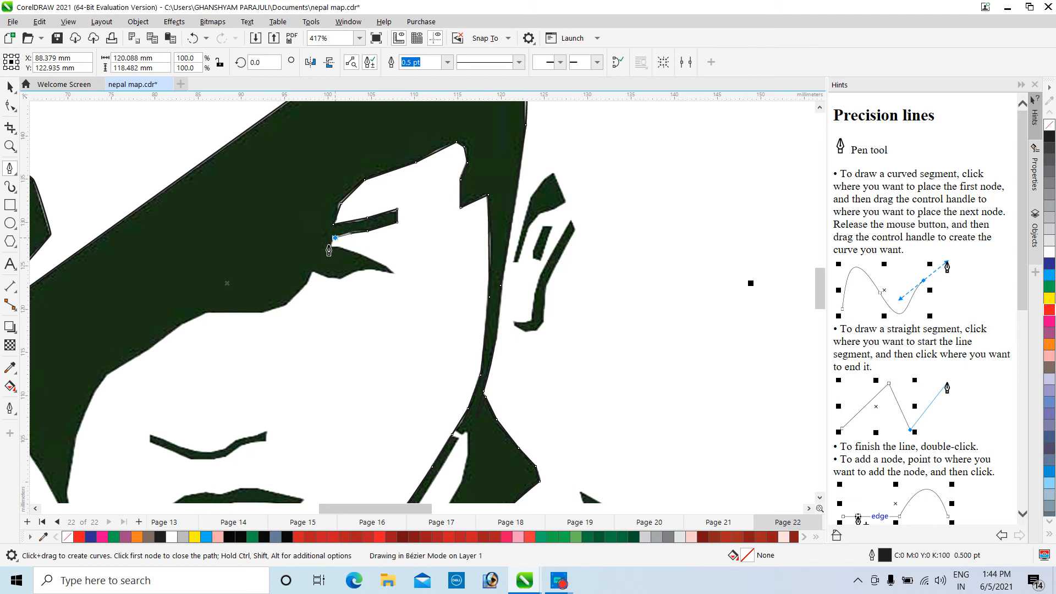
# Outline the lower pointed spike out to its tip and back along its underside to the corner at its base.
pyautogui.click(347, 250)
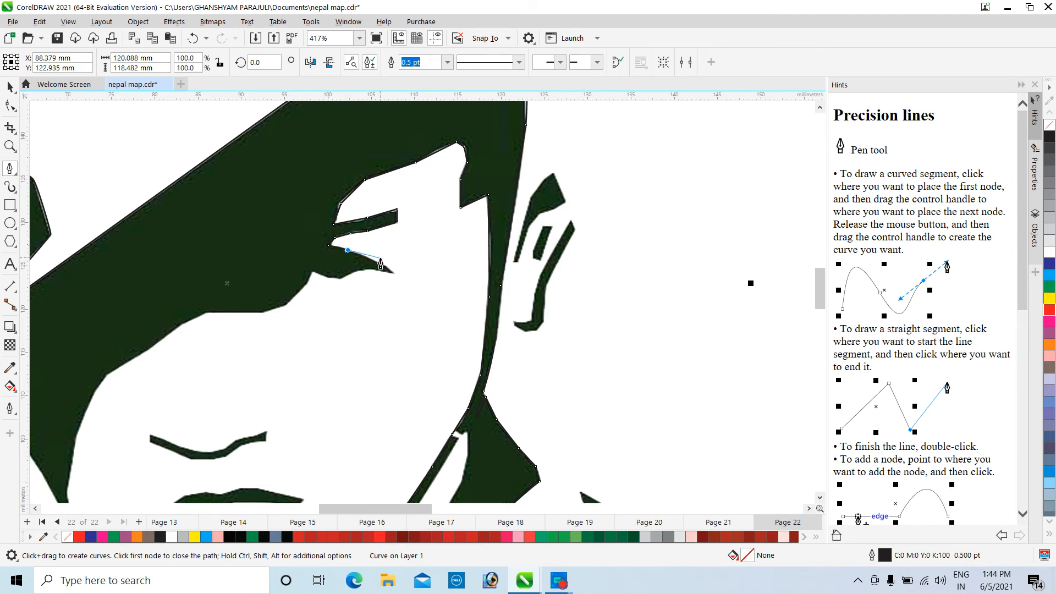
pyautogui.click(381, 262)
pyautogui.click(394, 272)
pyautogui.click(354, 266)
pyautogui.click(344, 277)
pyautogui.click(333, 279)
pyautogui.click(326, 277)
pyautogui.click(315, 272)
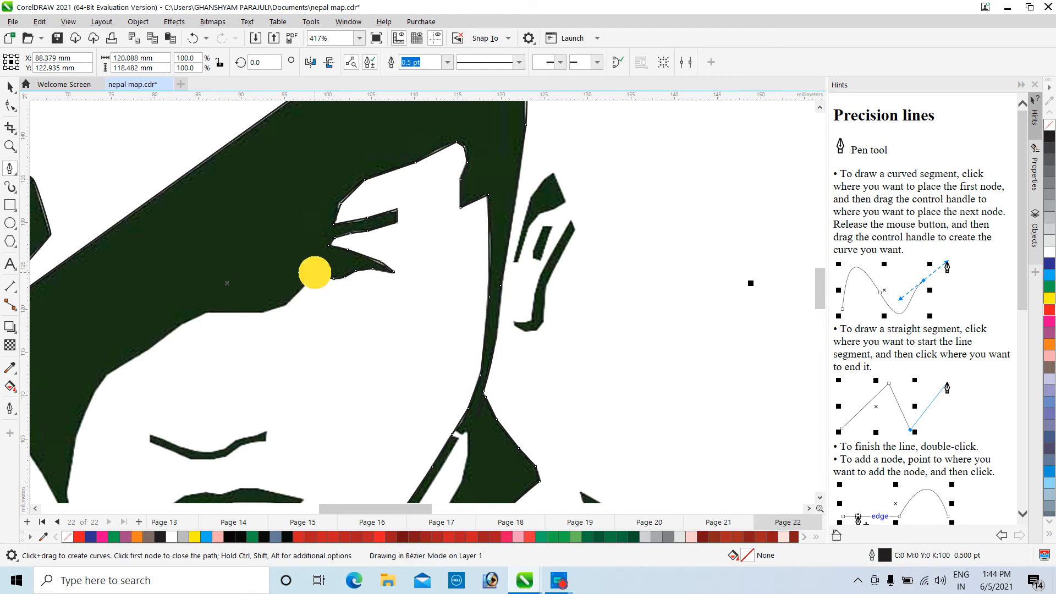
# Continue the outline from the lower spike's base down the slope and along the flat edge above the white face area.
pyautogui.click(309, 282)
pyautogui.click(297, 295)
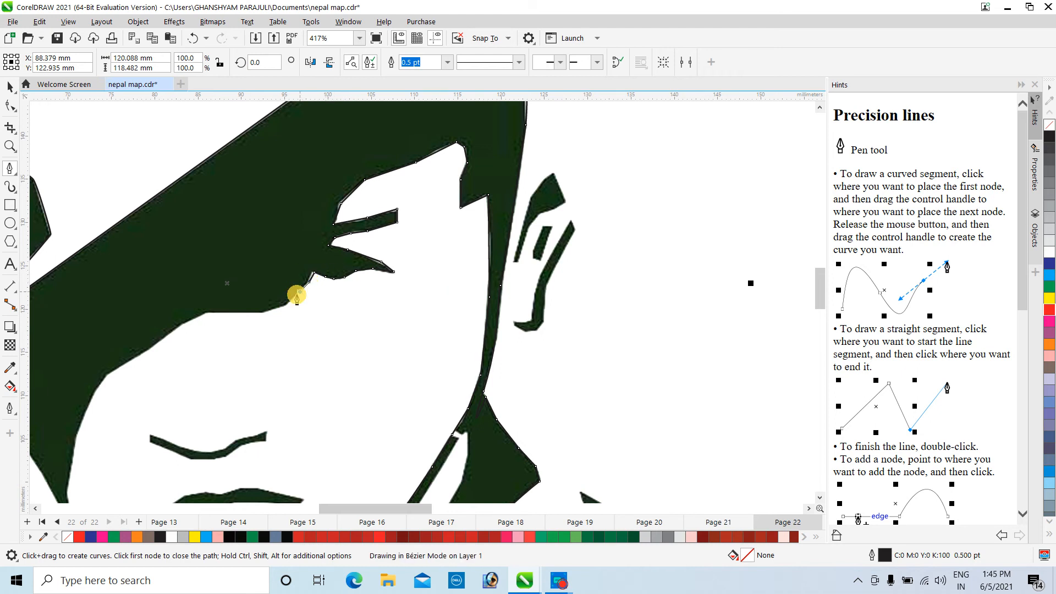
pyautogui.click(282, 306)
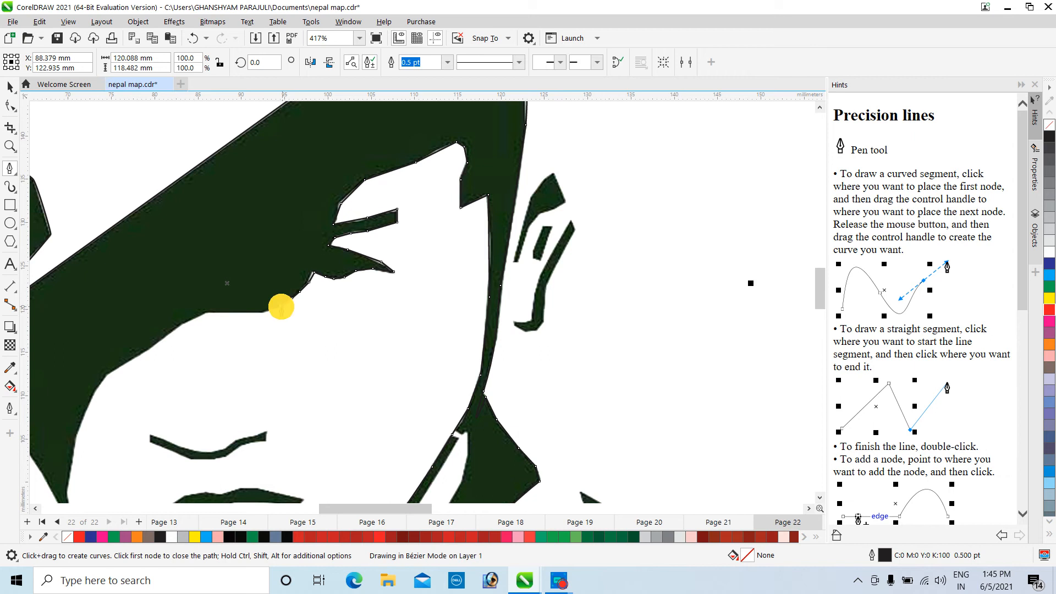
pyautogui.click(267, 309)
pyautogui.click(251, 313)
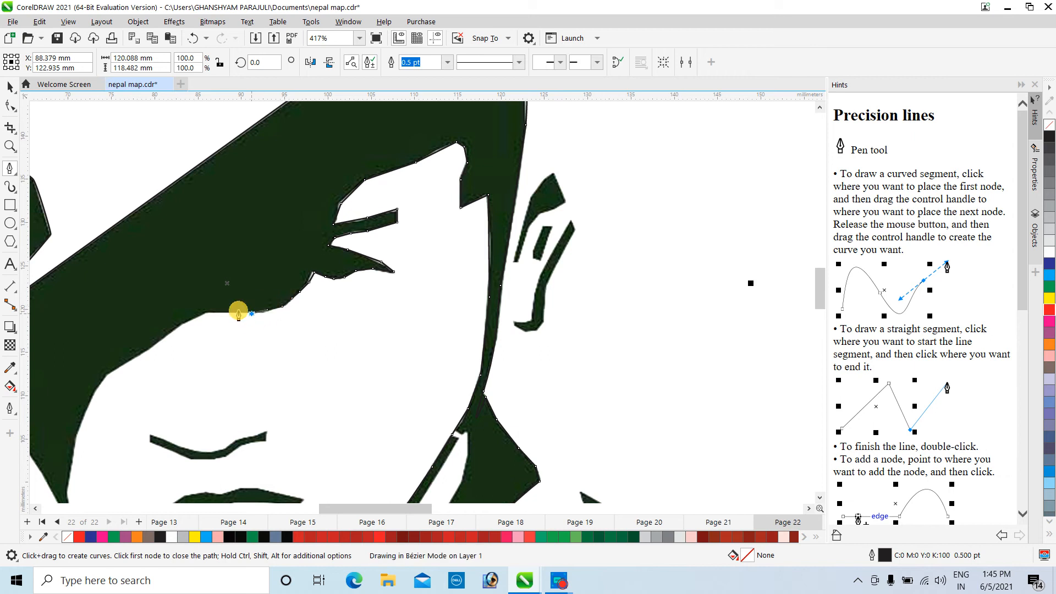
pyautogui.click(232, 313)
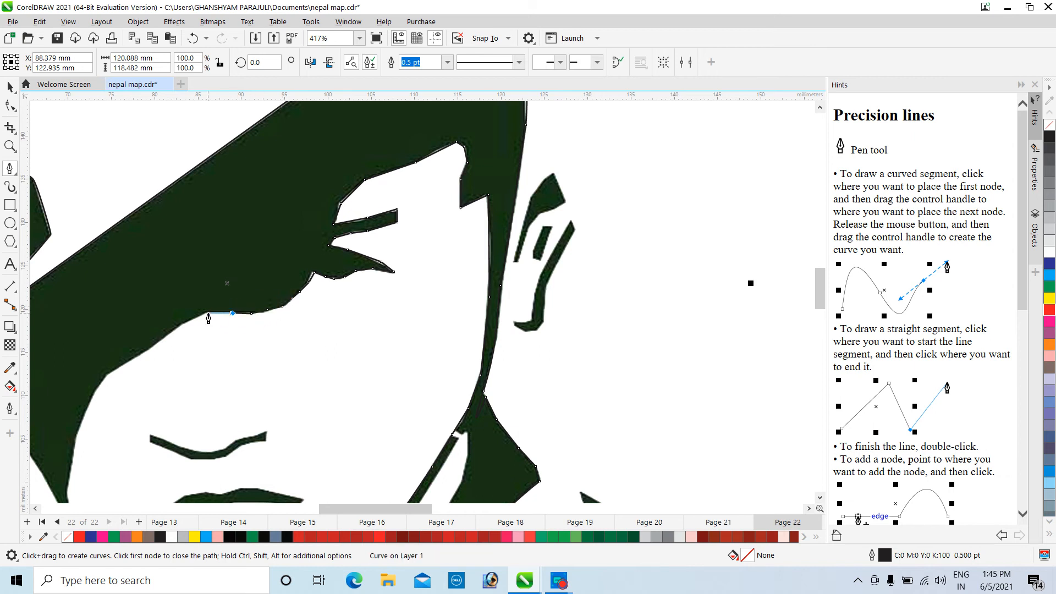
# Trace the sloping forehead edge of the white face area down to where it turns steeply beside the face.
pyautogui.click(208, 313)
pyautogui.click(184, 323)
pyautogui.click(163, 339)
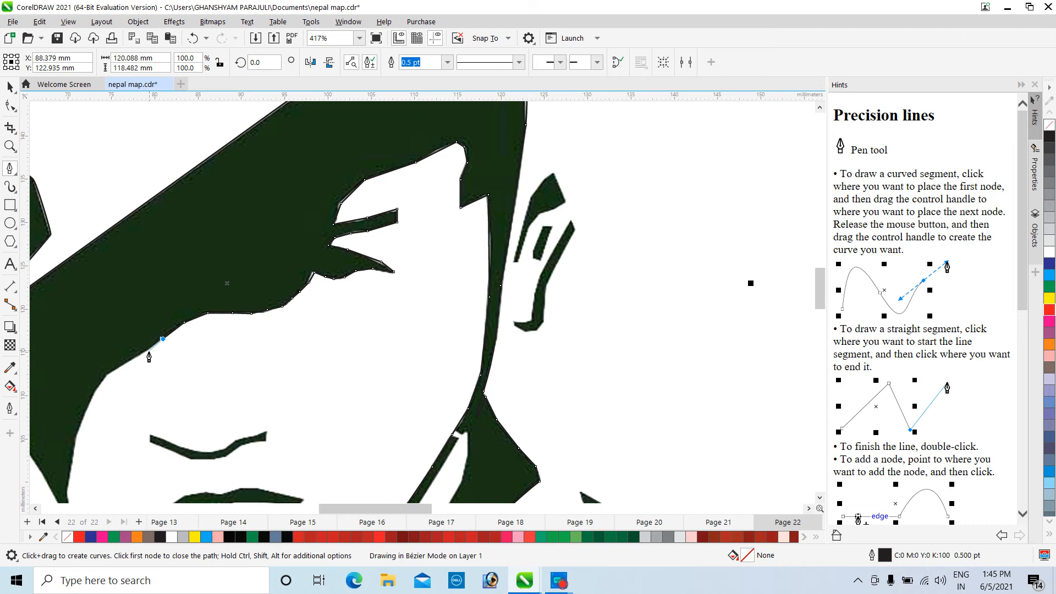
pyautogui.click(148, 351)
pyautogui.click(130, 362)
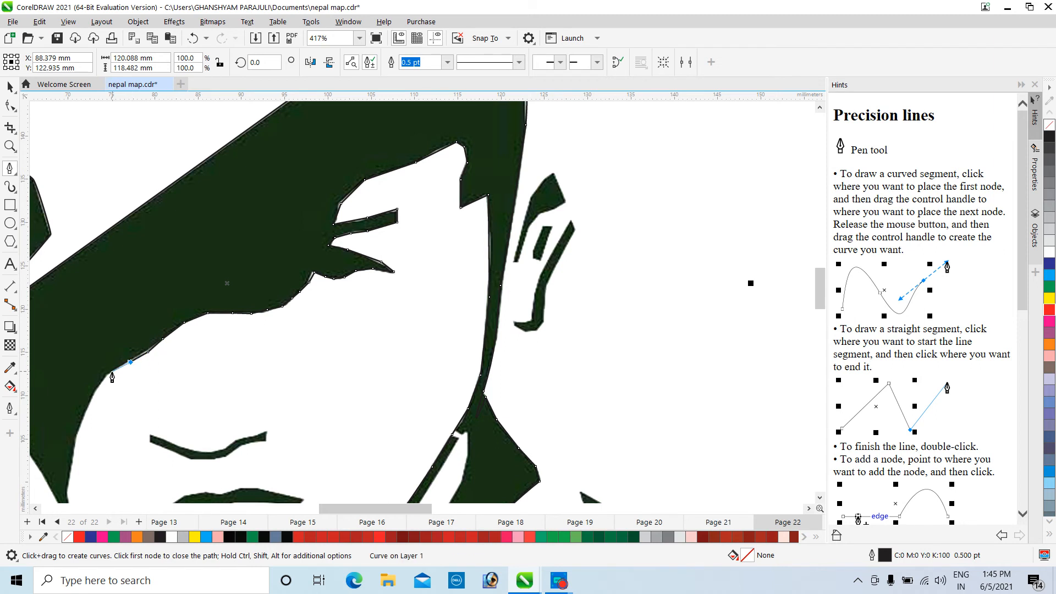
pyautogui.click(108, 374)
pyautogui.click(93, 395)
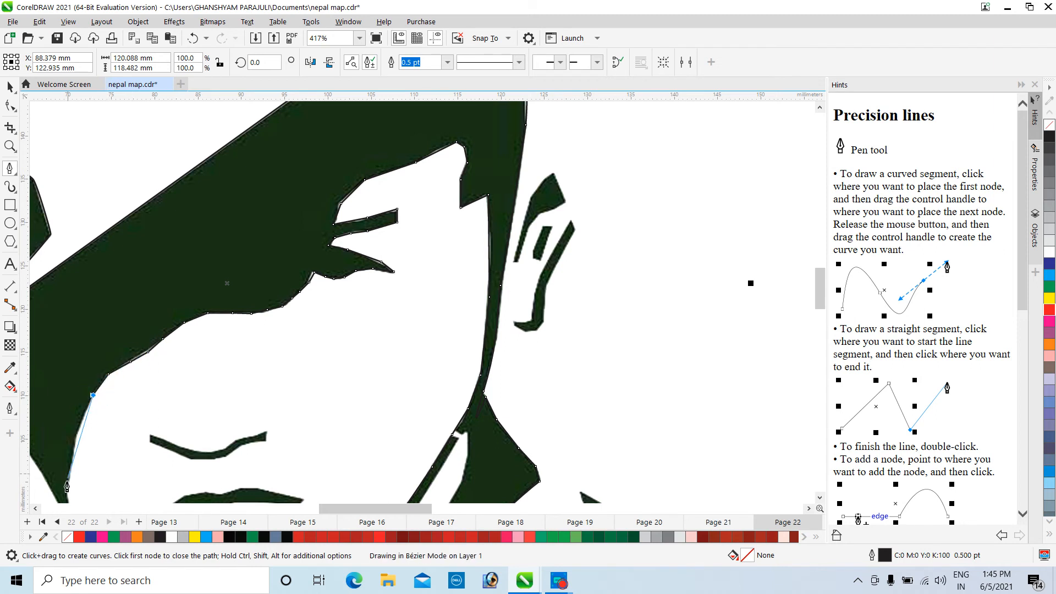
# Trace the inner edge of the dark strip hanging beside the face down to its narrow lower end.
pyautogui.click(818, 497)
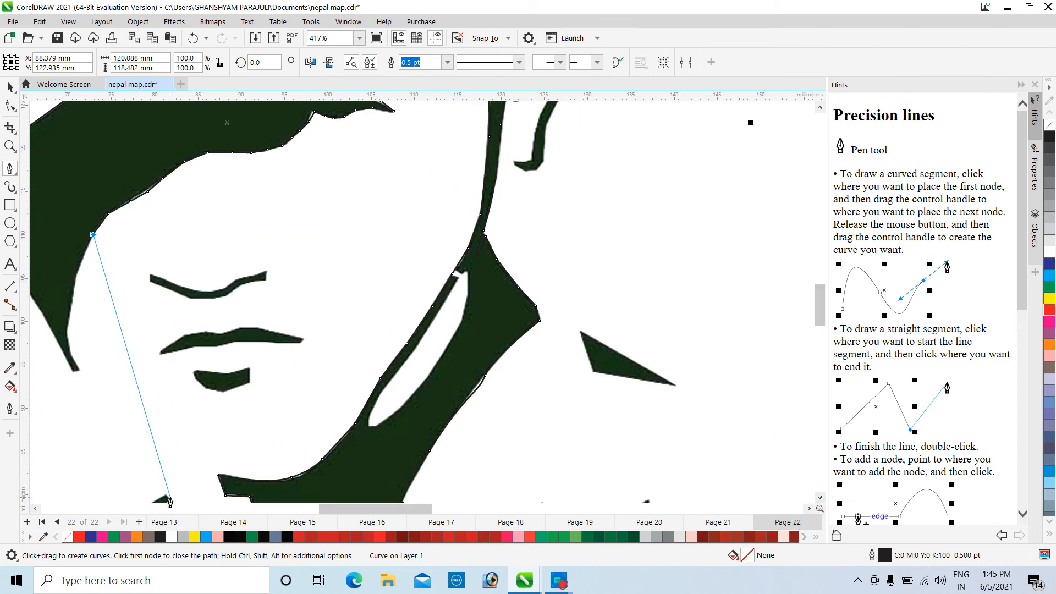
pyautogui.click(35, 508)
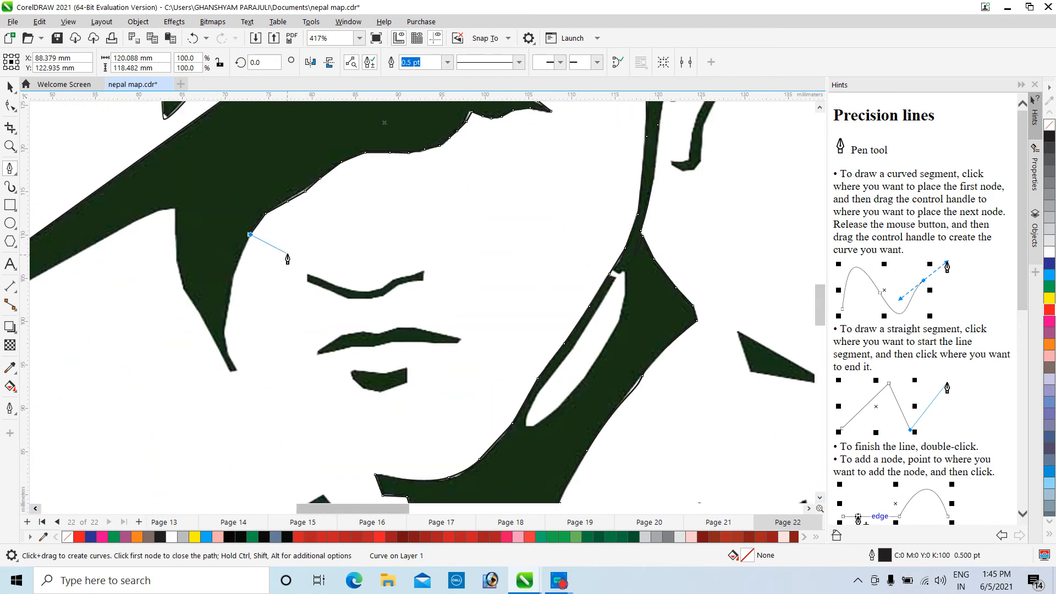
pyautogui.click(243, 248)
pyautogui.click(237, 269)
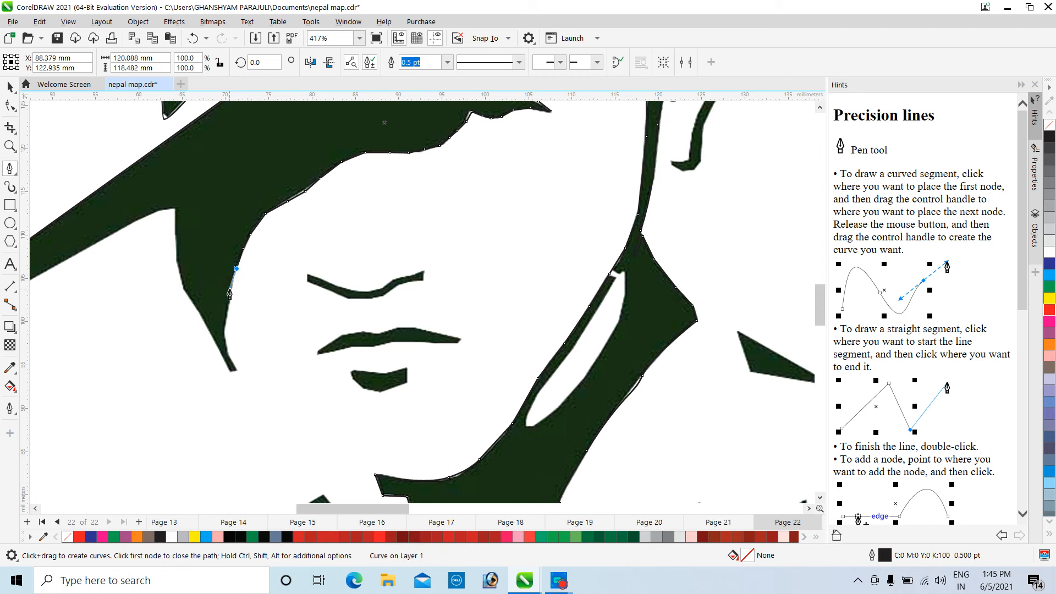
pyautogui.click(231, 292)
pyautogui.click(225, 326)
pyautogui.click(226, 338)
pyautogui.click(229, 355)
pyautogui.click(237, 370)
# Outline the strip's blunt lower end and its outer edge, curving up to the corner beneath the brim, and make that node a sharp corner.
pyautogui.click(231, 373)
pyautogui.click(216, 342)
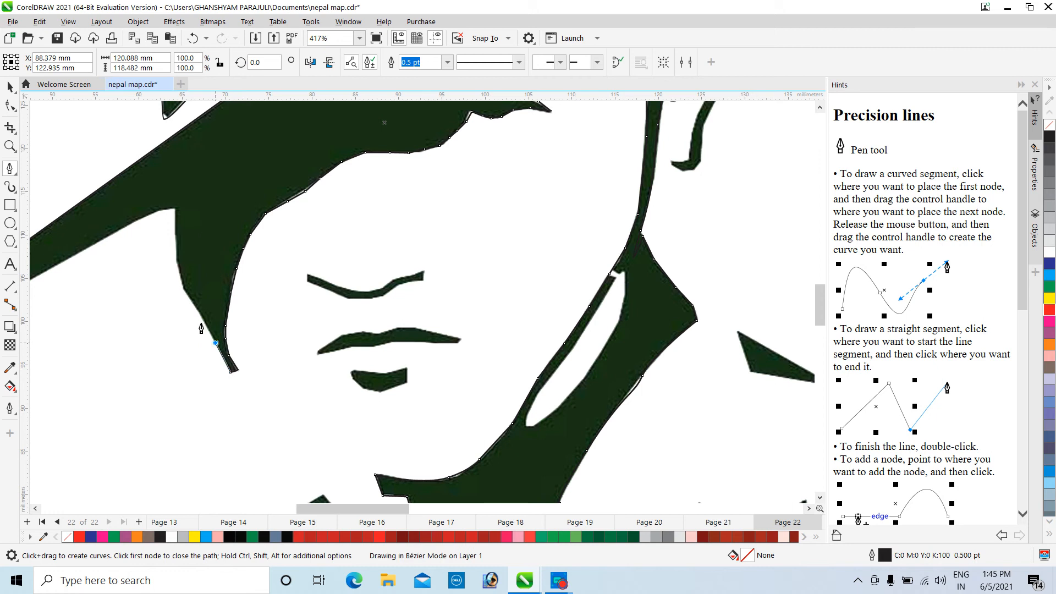
pyautogui.click(201, 315)
pyautogui.click(187, 295)
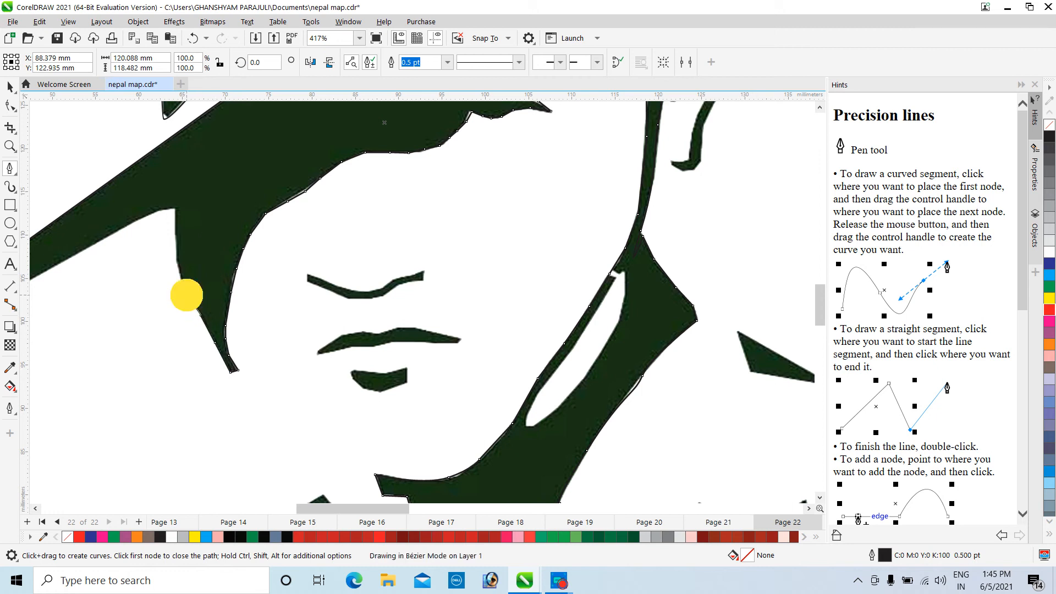
pyautogui.moveTo(176, 212); pyautogui.dragTo(176, 174)
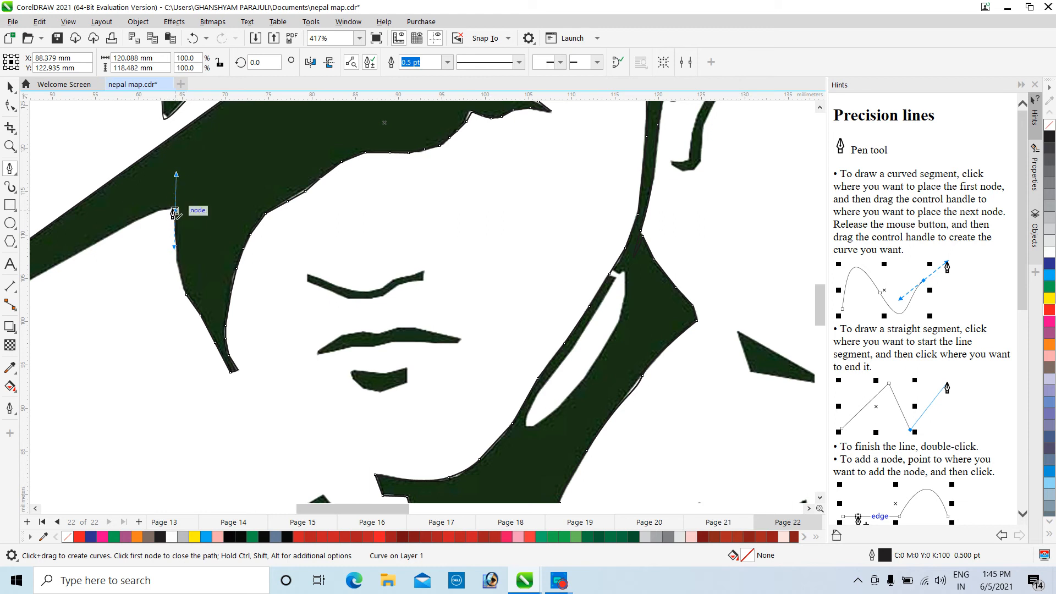
pyautogui.click(172, 210)
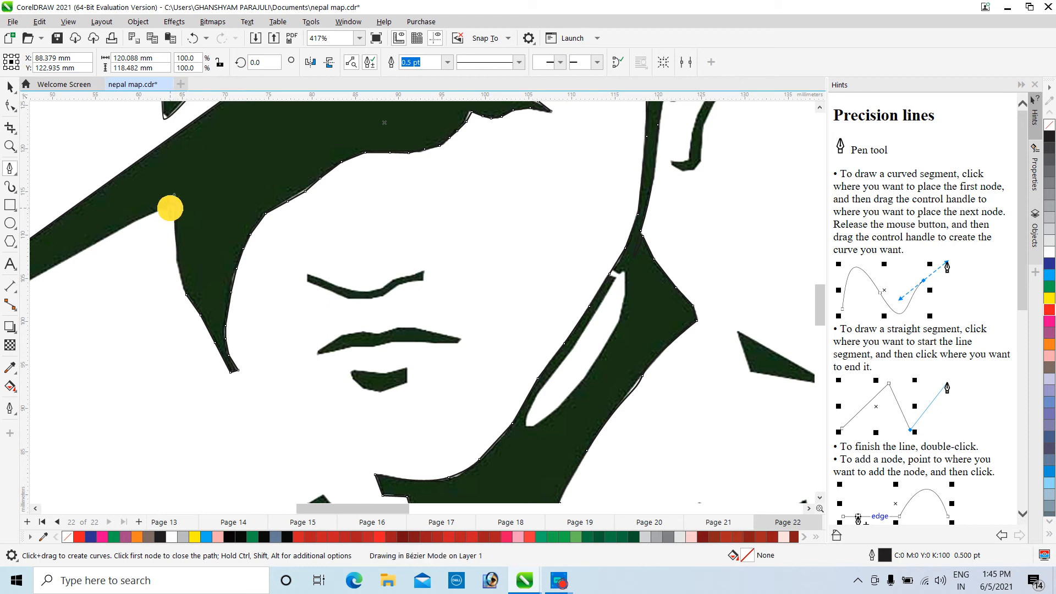
# Trace the brim's underside from the corner out to the pointed brim tip and close the large hat, head and neck outline there.
pyautogui.click(129, 224)
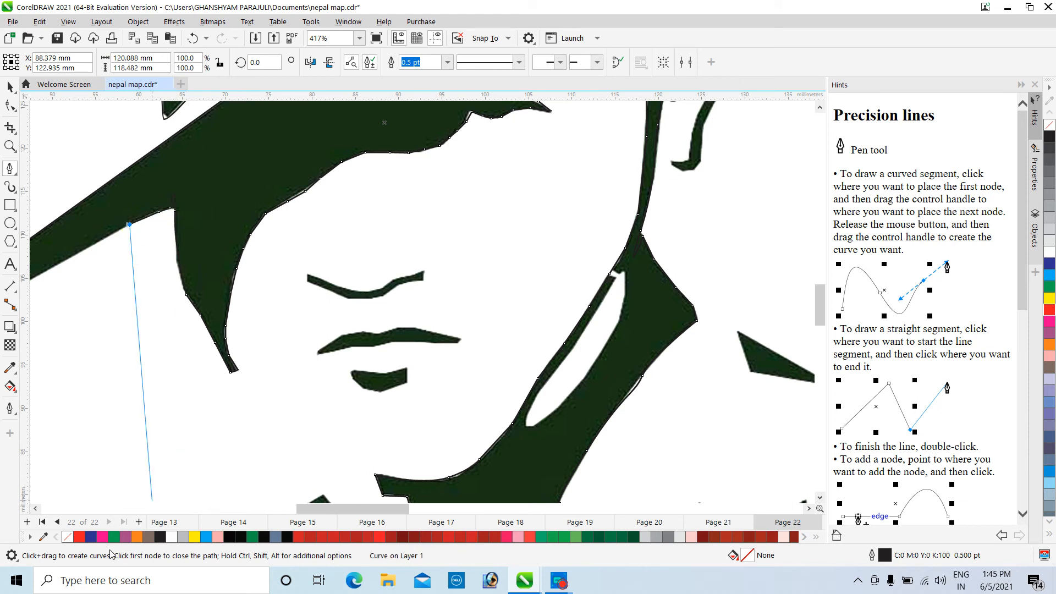
pyautogui.click(57, 521)
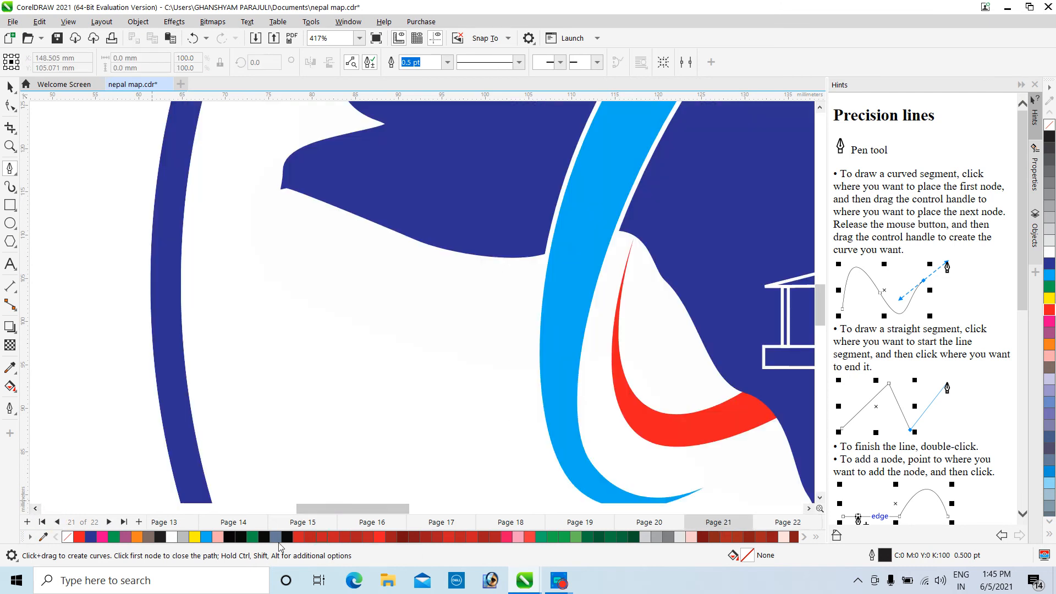
pyautogui.click(124, 522)
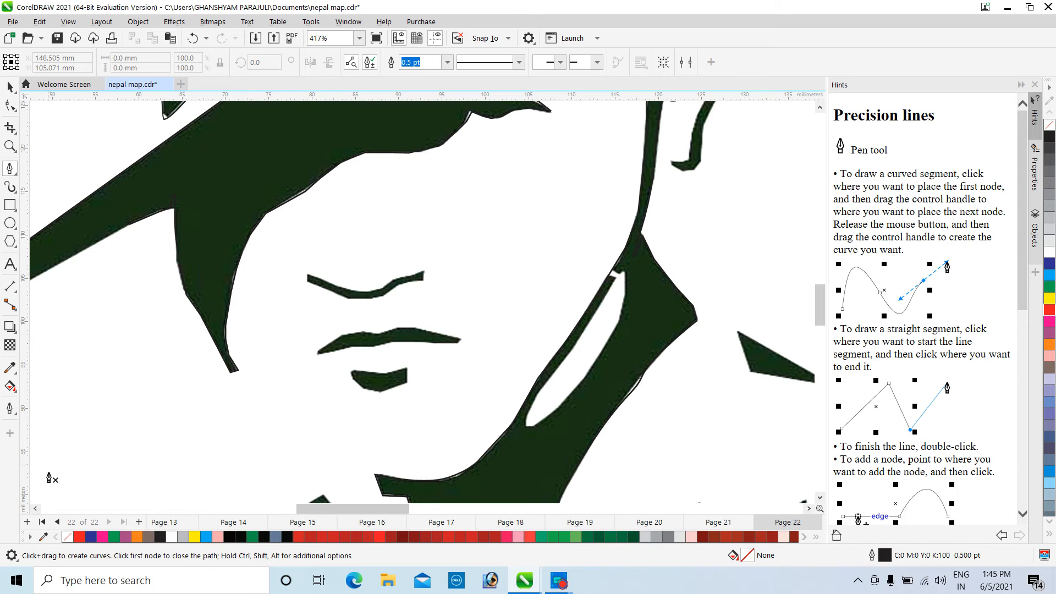
pyautogui.click(35, 508)
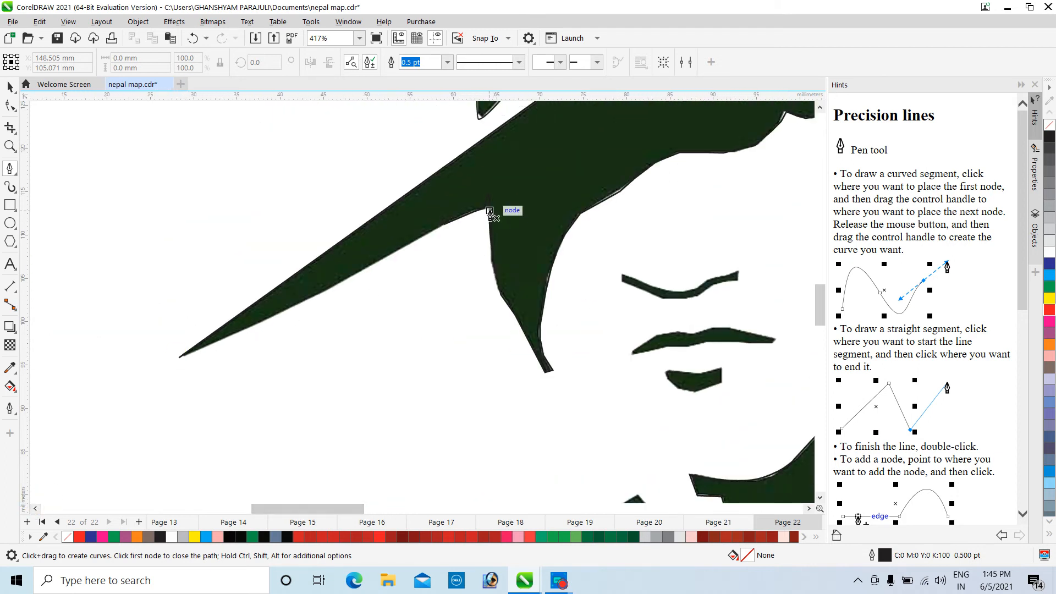
pyautogui.click(443, 225)
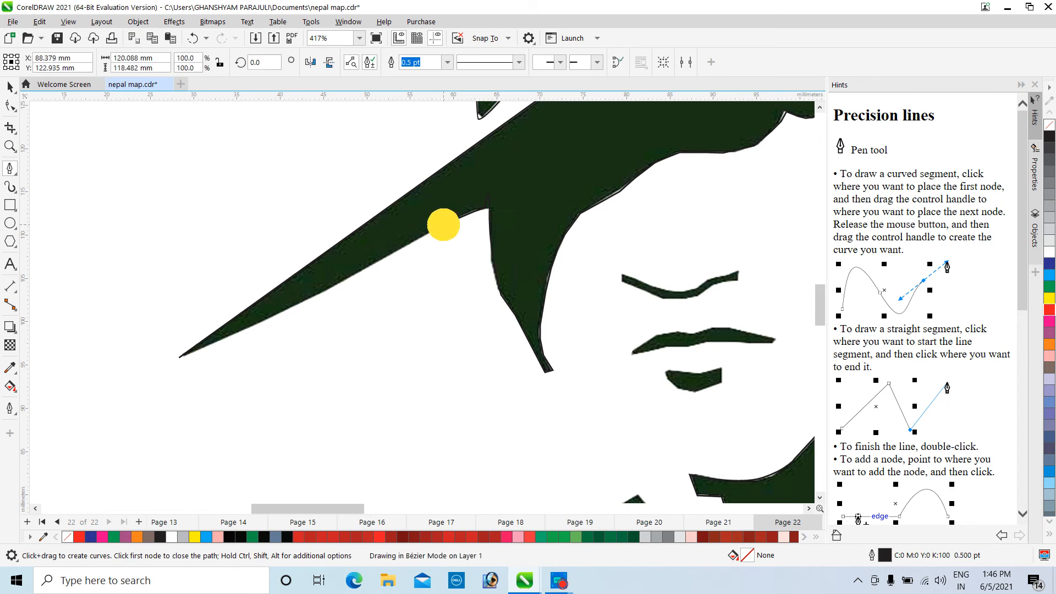
pyautogui.click(178, 357)
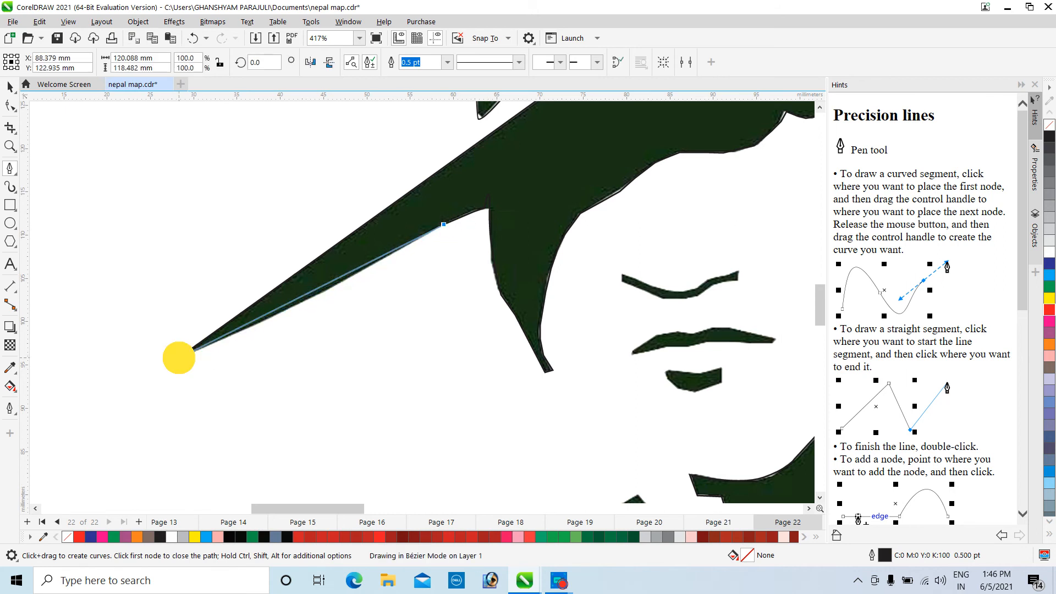
pyautogui.scroll(-5, 550, 337)
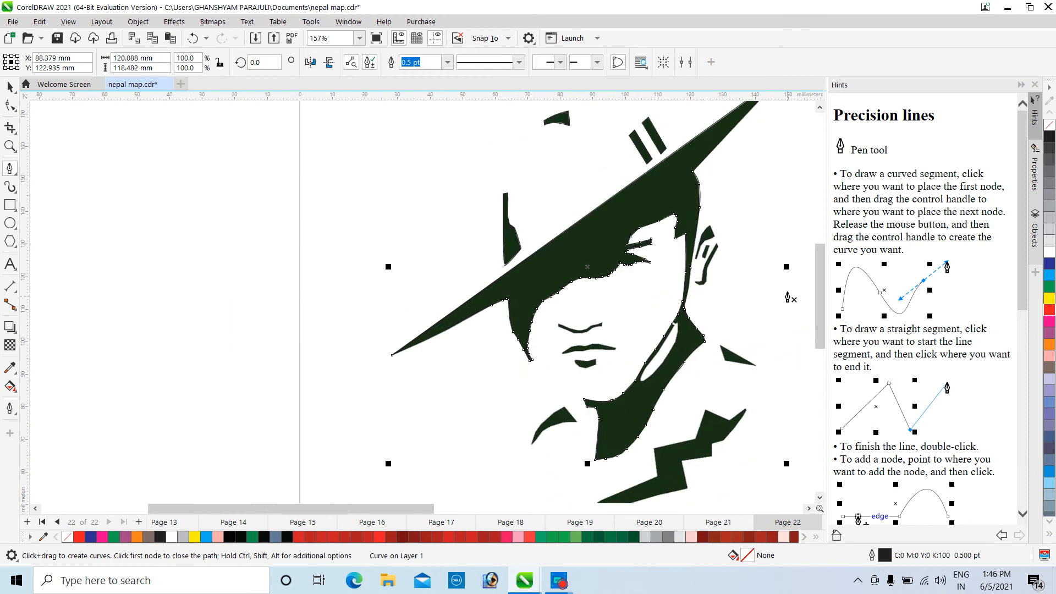
pyautogui.scroll(7, 753, 245)
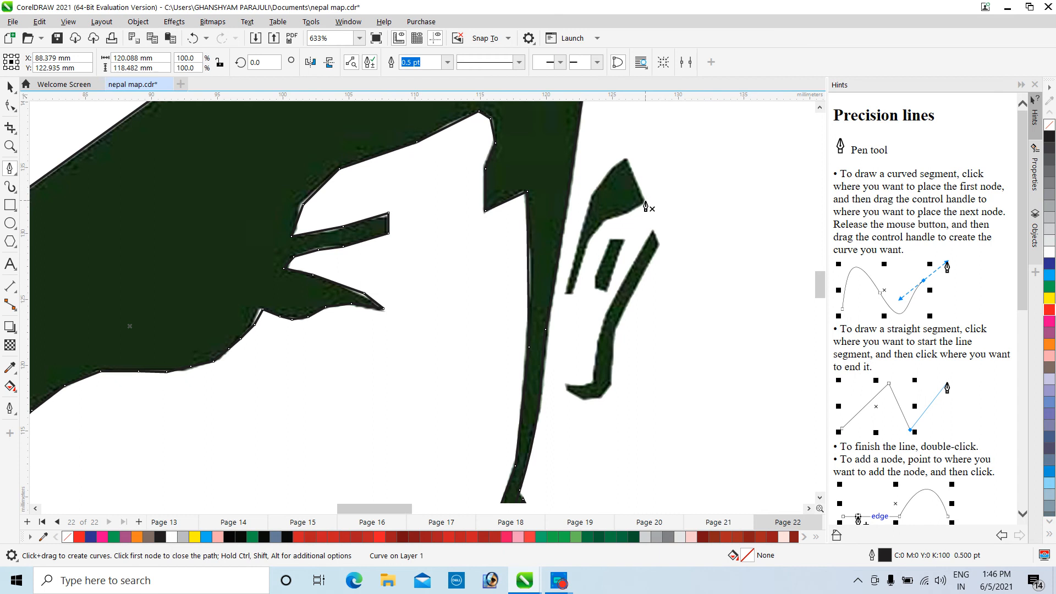
pyautogui.click(645, 203)
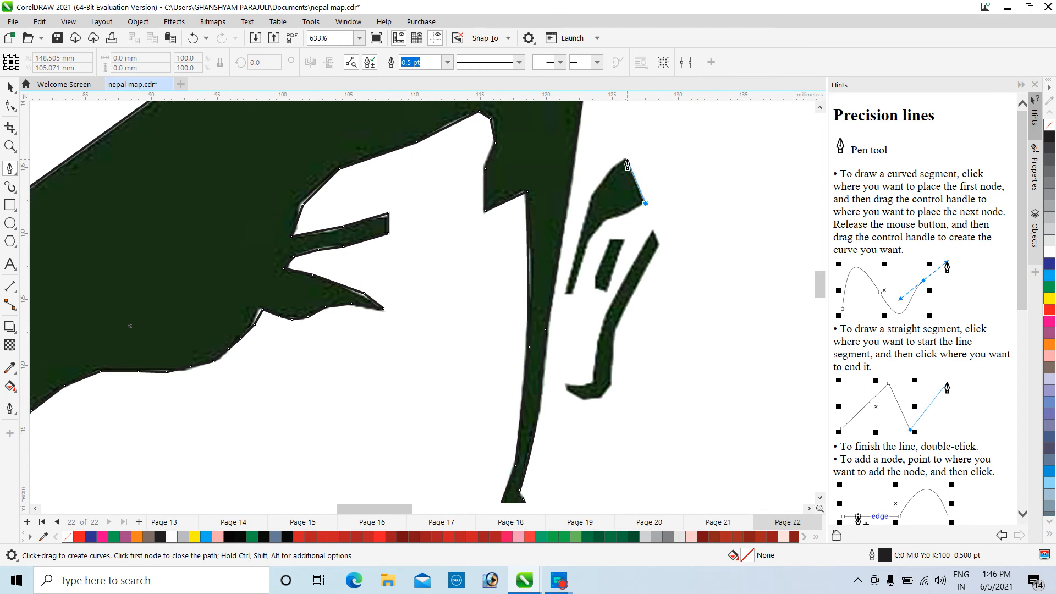
pyautogui.click(627, 164)
pyautogui.moveTo(604, 175); pyautogui.dragTo(599, 191)
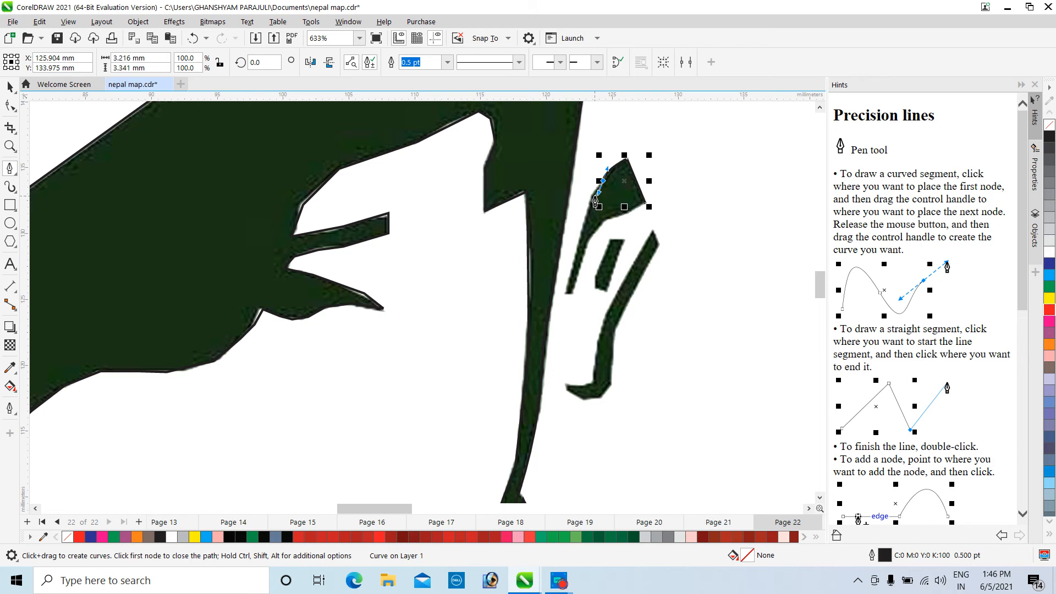
pyautogui.press('BackSpace')
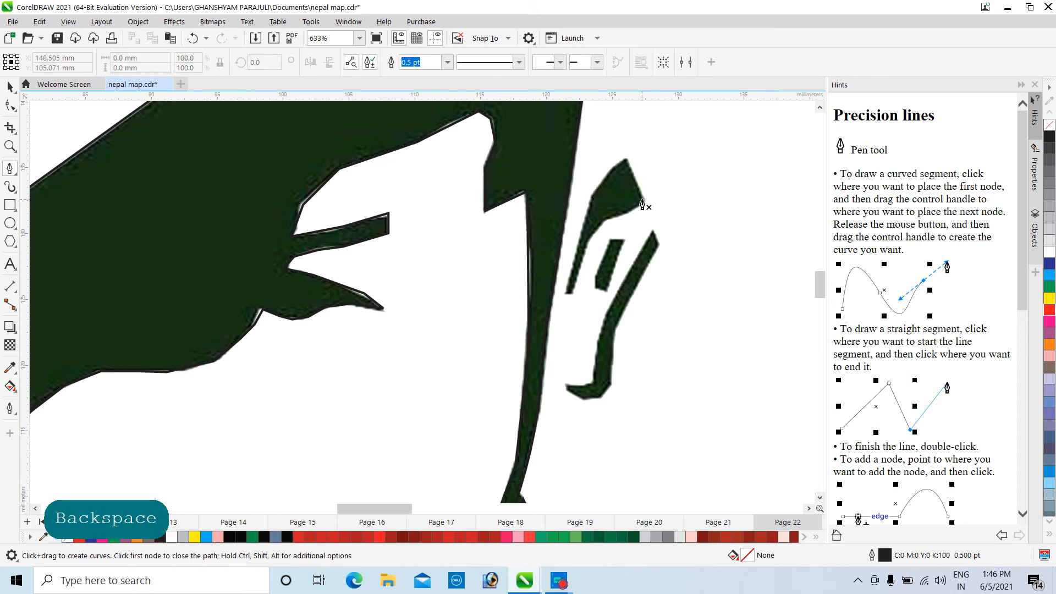
# Outline the upper ear shape from its outer corner over the peak and down the long side facing the head to the lower tip.
pyautogui.click(645, 202)
pyautogui.click(627, 160)
pyautogui.click(614, 169)
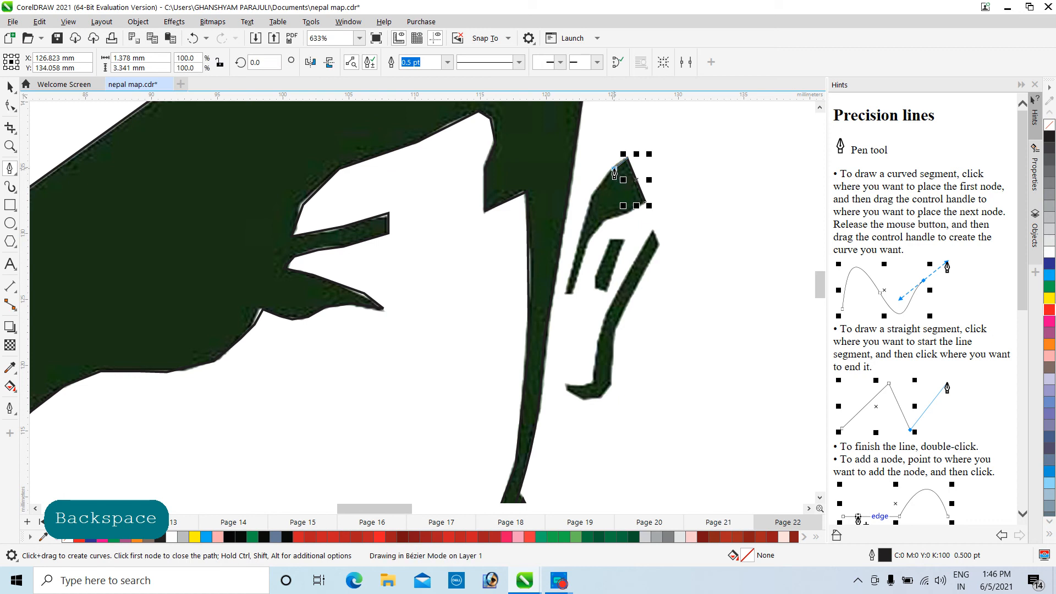
pyautogui.click(603, 180)
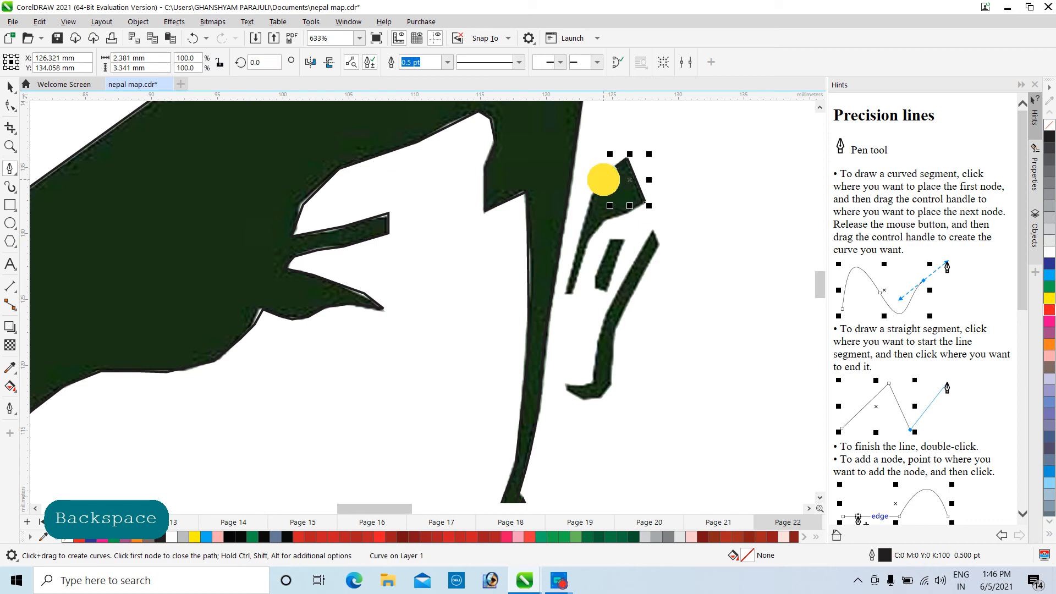
pyautogui.click(593, 193)
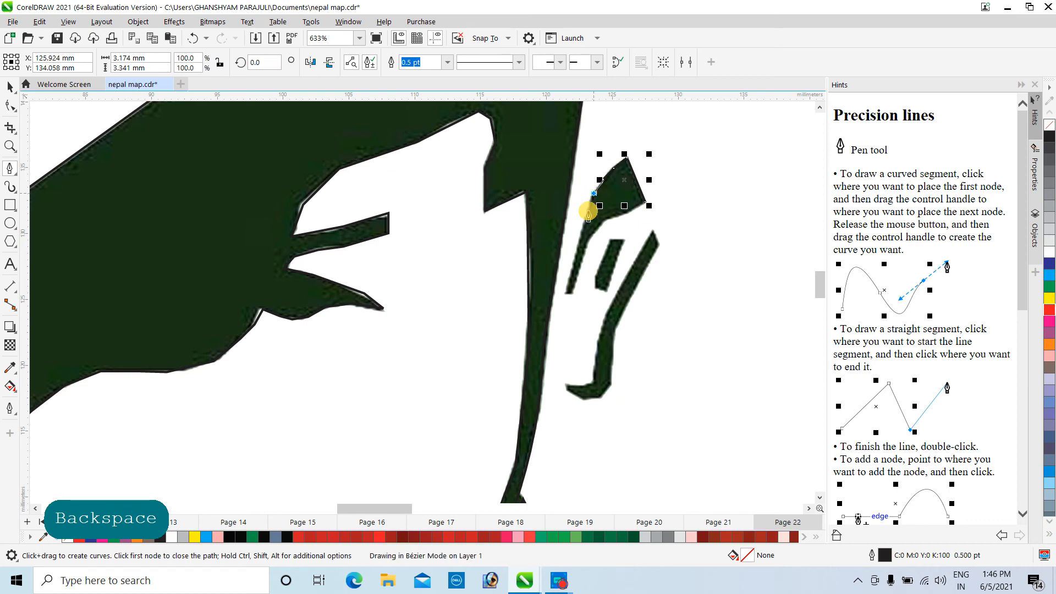
pyautogui.click(579, 243)
pyautogui.click(565, 294)
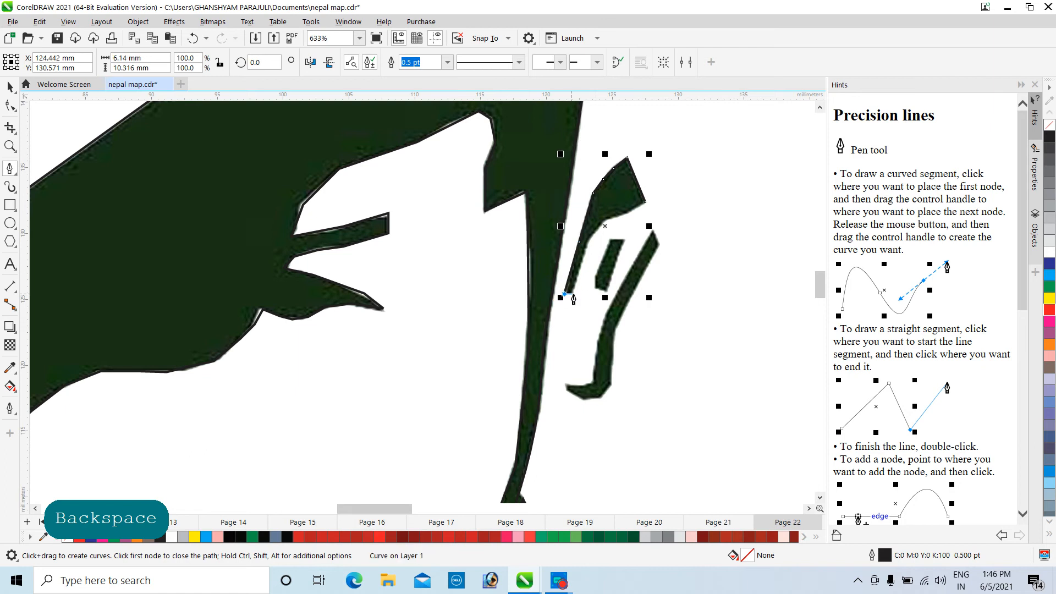
# Trace the ear shape's narrow lower end and inner underside back to the starting corner and close the outline.
pyautogui.click(573, 293)
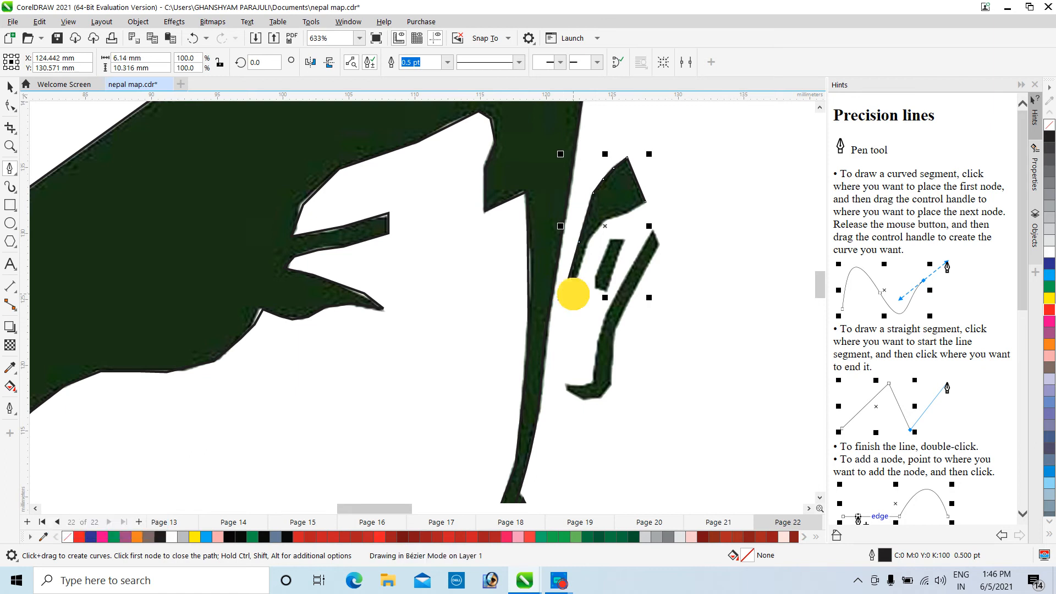
pyautogui.click(579, 264)
pyautogui.click(592, 235)
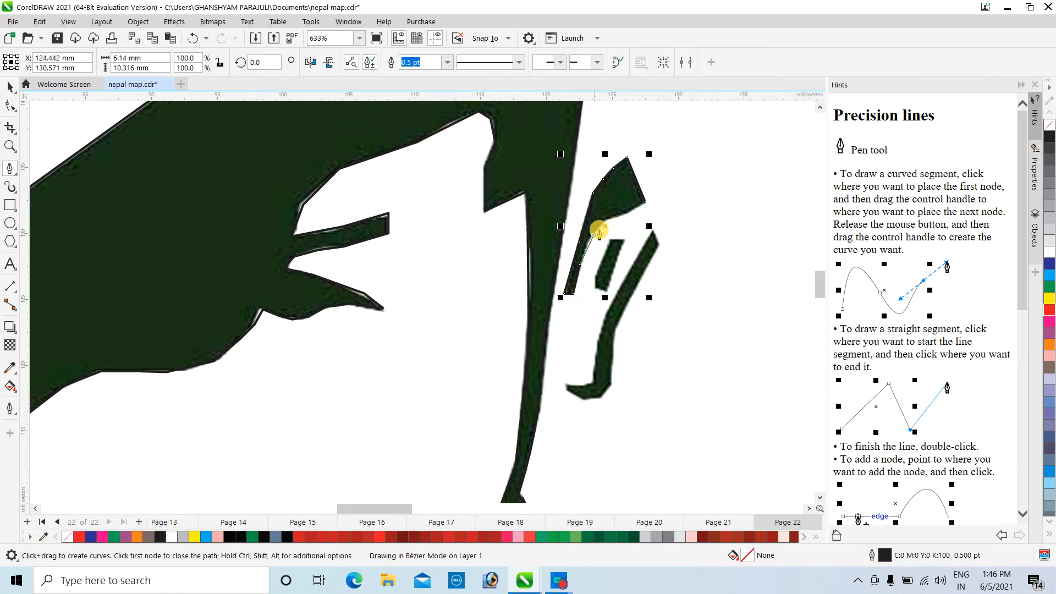
pyautogui.click(606, 220)
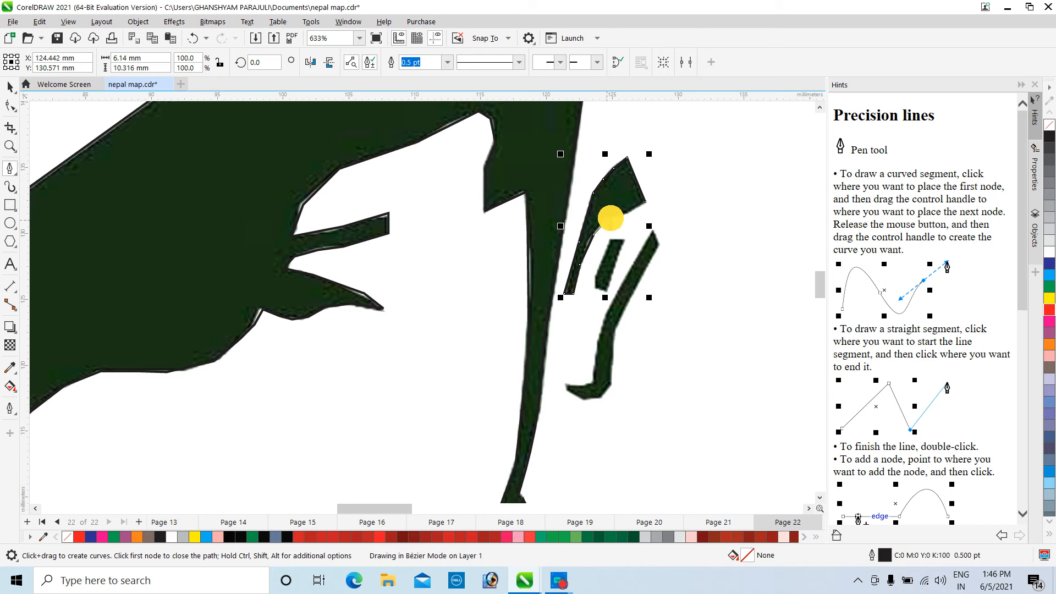
pyautogui.click(625, 214)
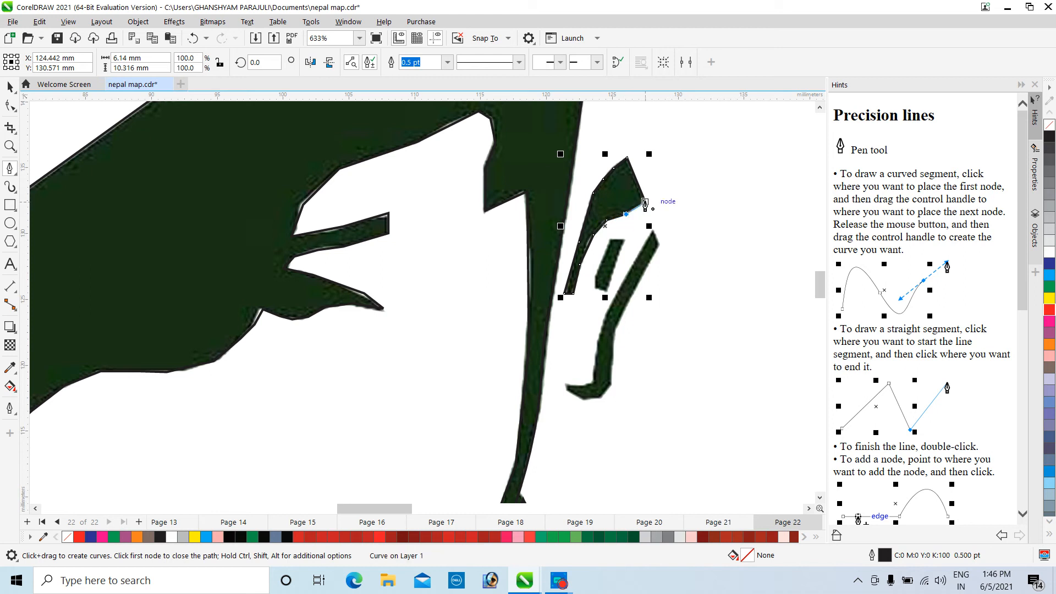
pyautogui.click(645, 204)
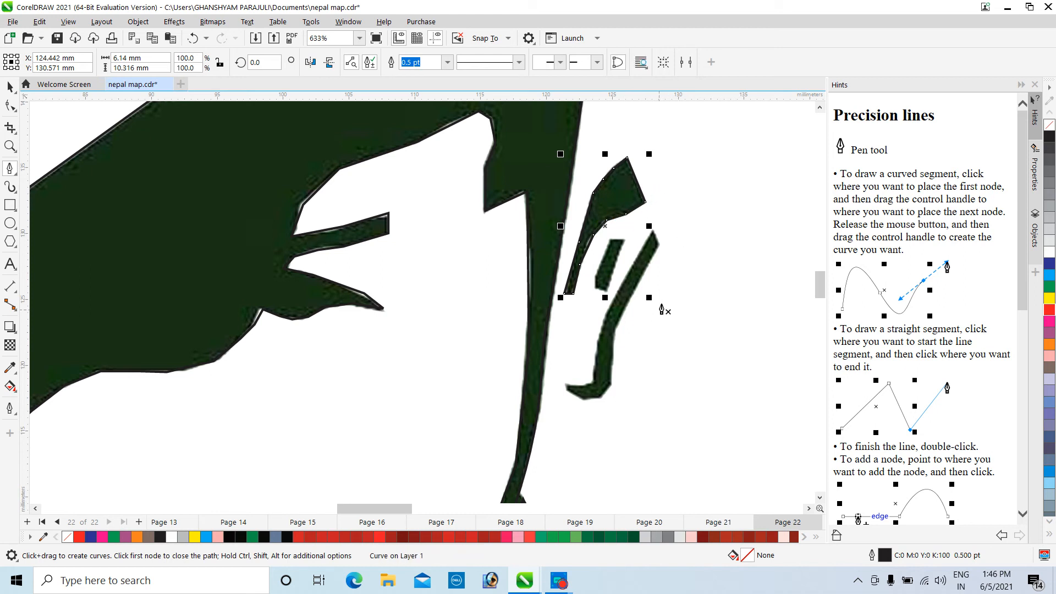
# Outline the small slanted bar inside the ear as a closed four-sided shape.
pyautogui.click(624, 241)
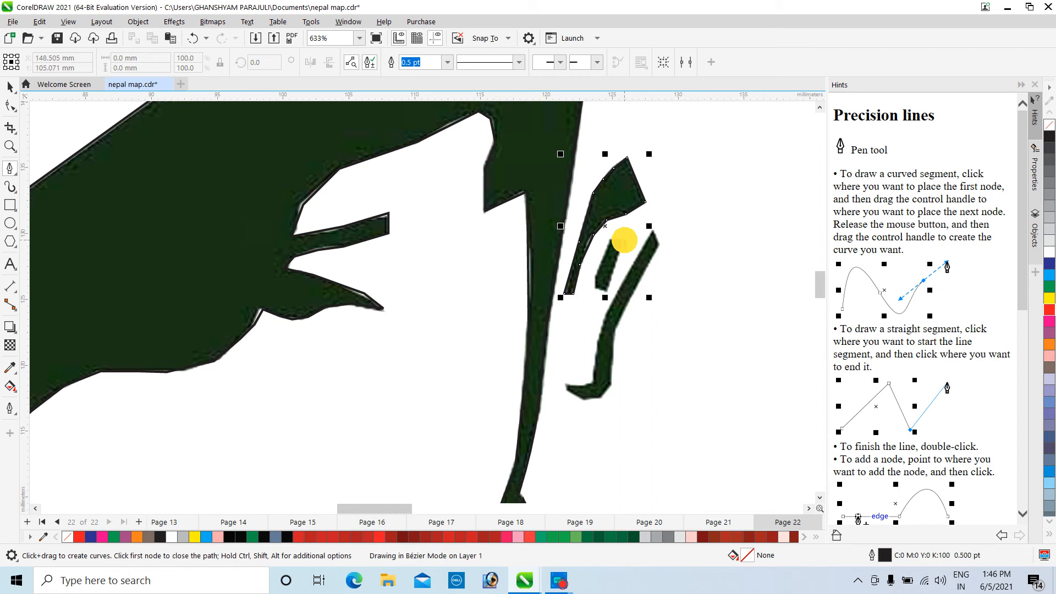
pyautogui.doubleClick(609, 290)
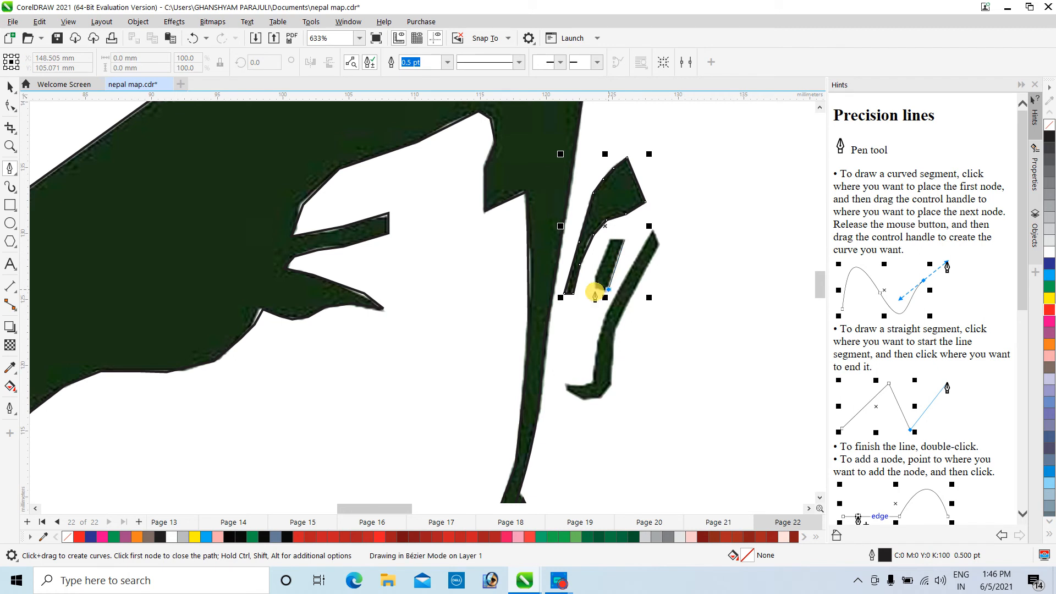
pyautogui.click(594, 288)
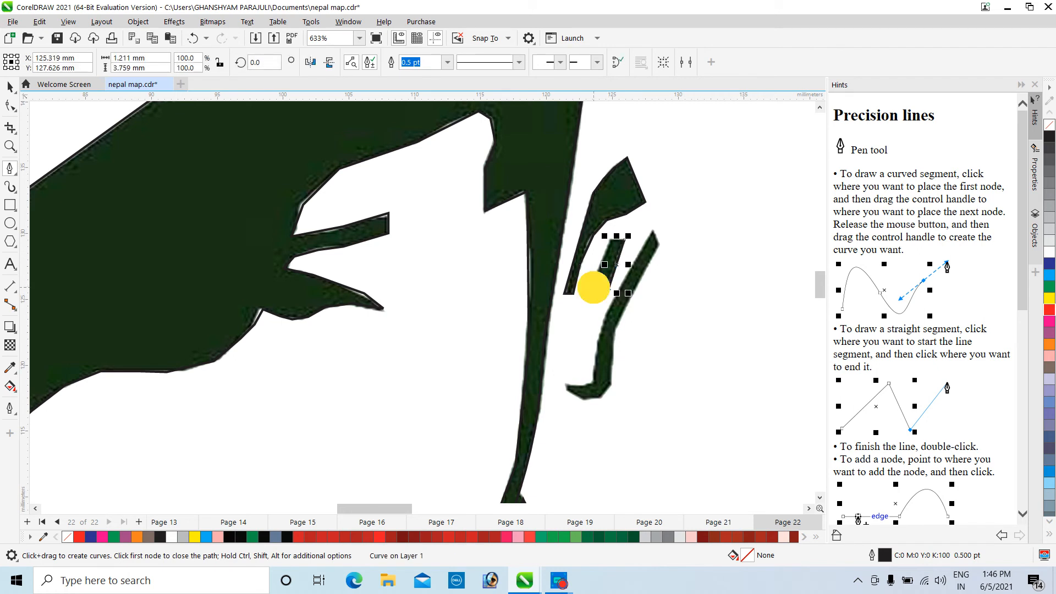
pyautogui.click(611, 240)
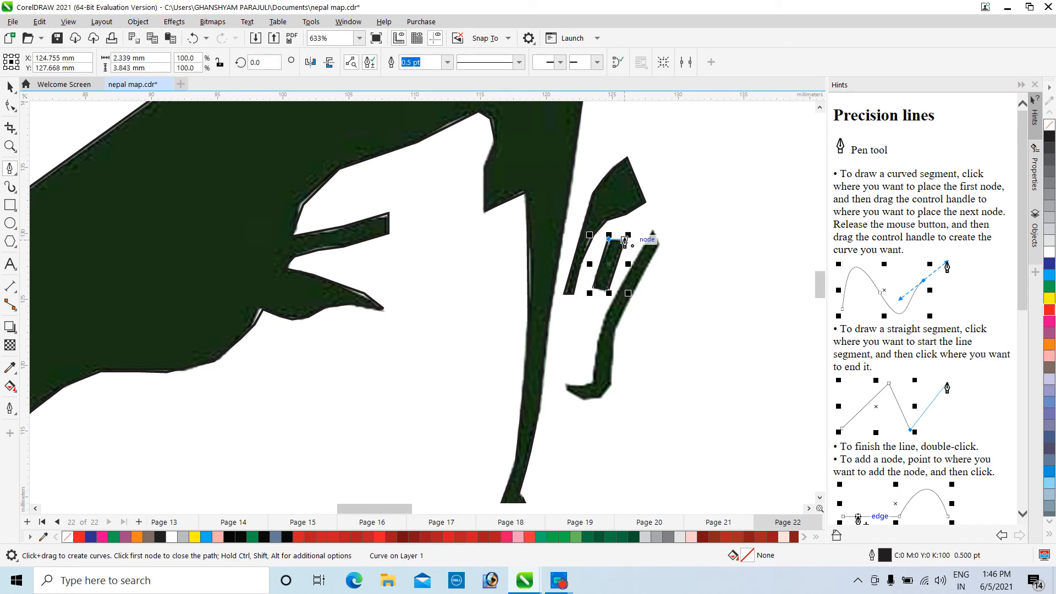
# Outline the outer ear strip from its upper tip down the edge facing away from the head to the start of the lower hook.
pyautogui.click(653, 229)
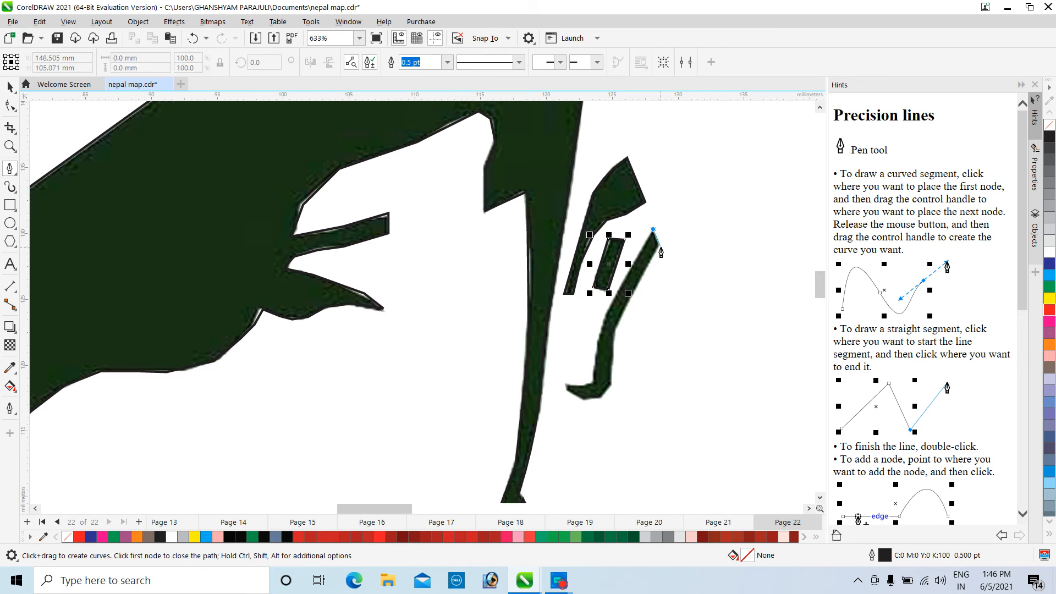
pyautogui.click(660, 248)
pyautogui.click(631, 300)
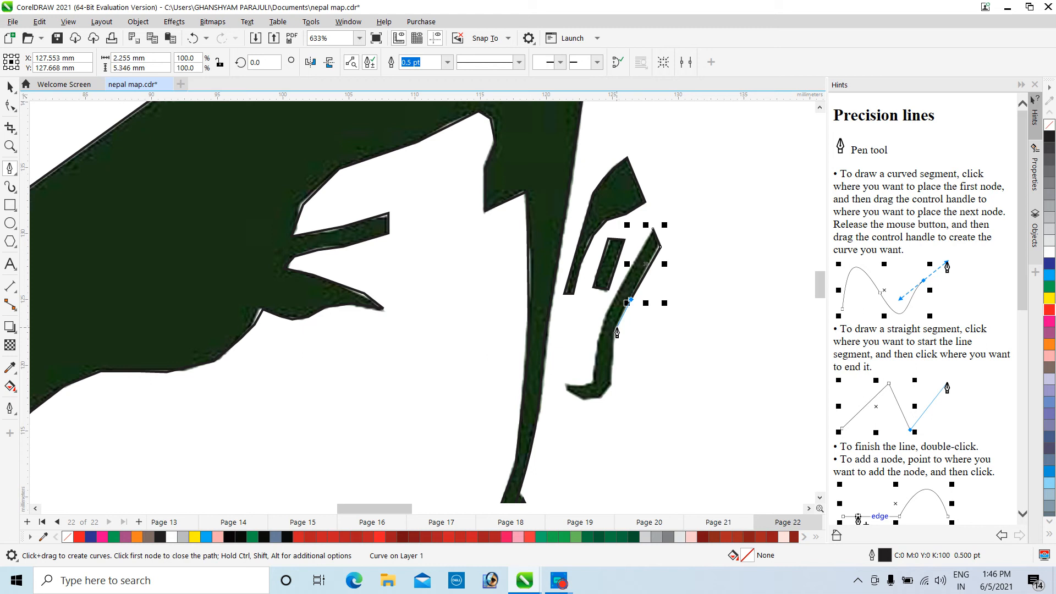
pyautogui.click(616, 328)
pyautogui.click(611, 364)
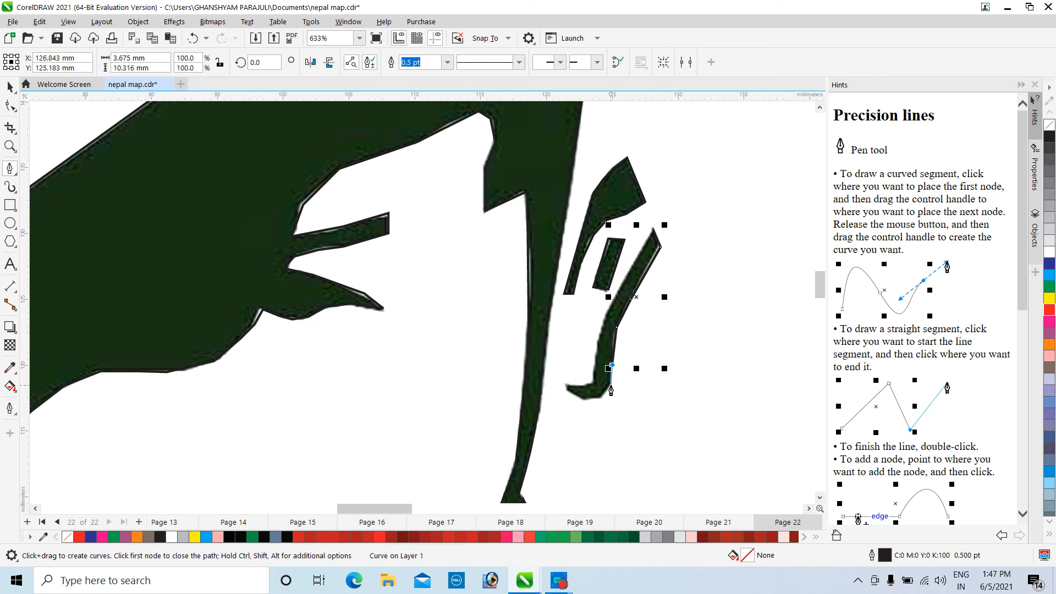
pyautogui.click(611, 384)
# Trace the ear strip's hooked lower end and inner edge back up to the starting tip and close the outline.
pyautogui.moveTo(590, 399)
pyautogui.mouseDown()
pyautogui.moveTo(571, 399)
pyautogui.moveTo(567, 387)
pyautogui.moveTo(590, 381)
pyautogui.moveTo(599, 341)
pyautogui.mouseUp()
pyautogui.click(592, 380)
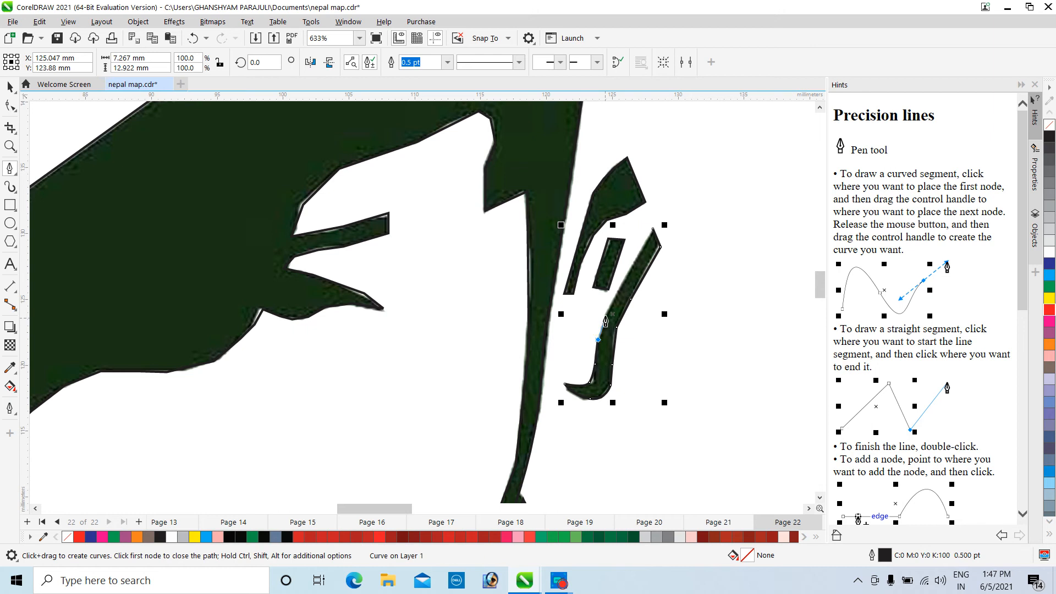
pyautogui.moveTo(617, 292); pyautogui.dragTo(618, 291)
pyautogui.click(632, 264)
pyautogui.click(652, 230)
pyautogui.doubleClick(652, 231)
# Examine the traced jaw and neck outline and the untraced pieces around and below it.
pyautogui.scroll(-2, 712, 384)
pyautogui.scroll(-3, 690, 410)
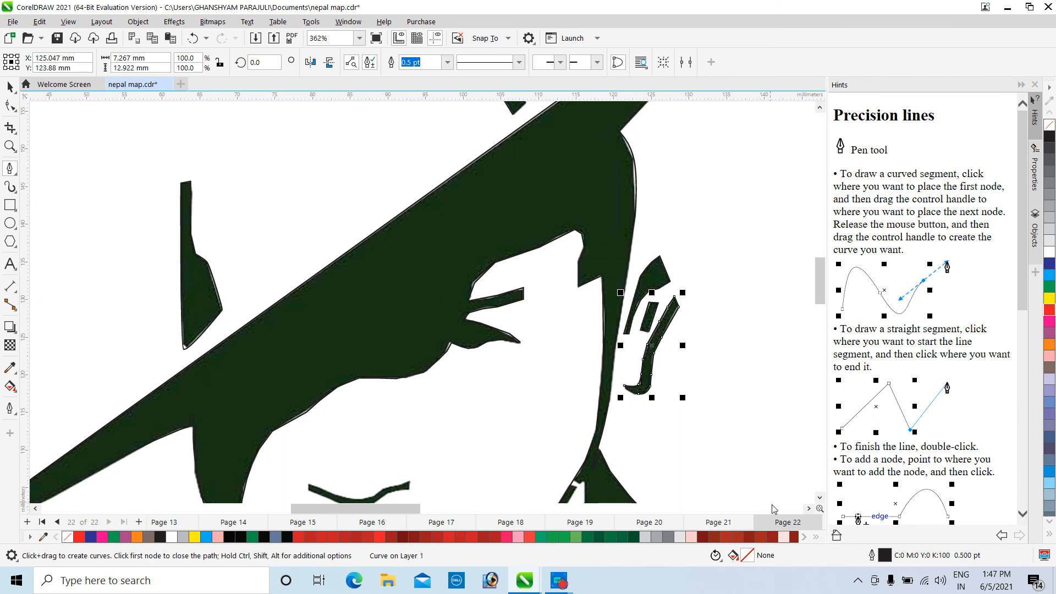
pyautogui.click(819, 498)
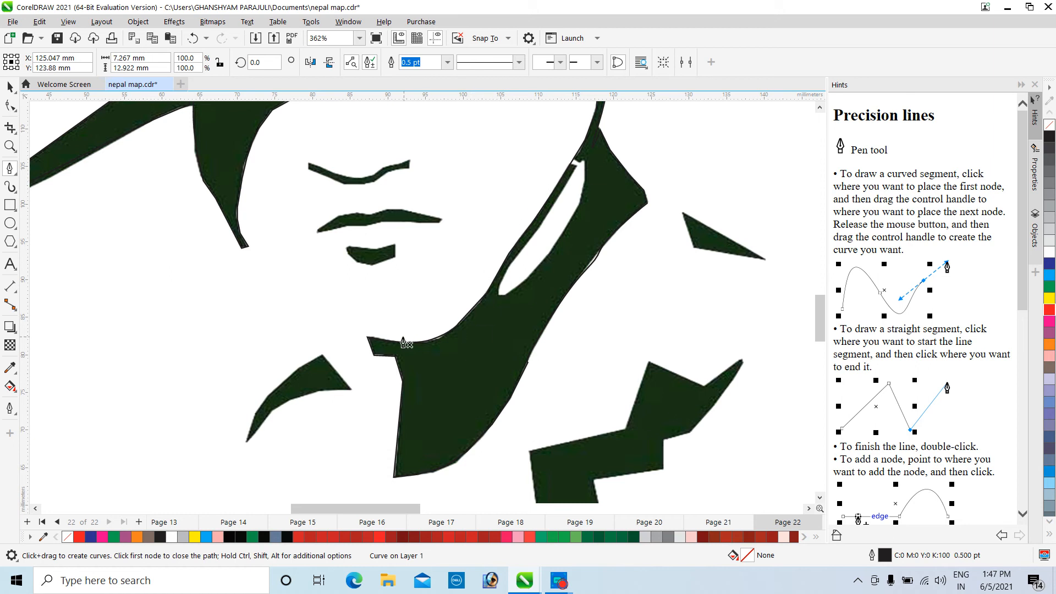
pyautogui.scroll(-1, 473, 272)
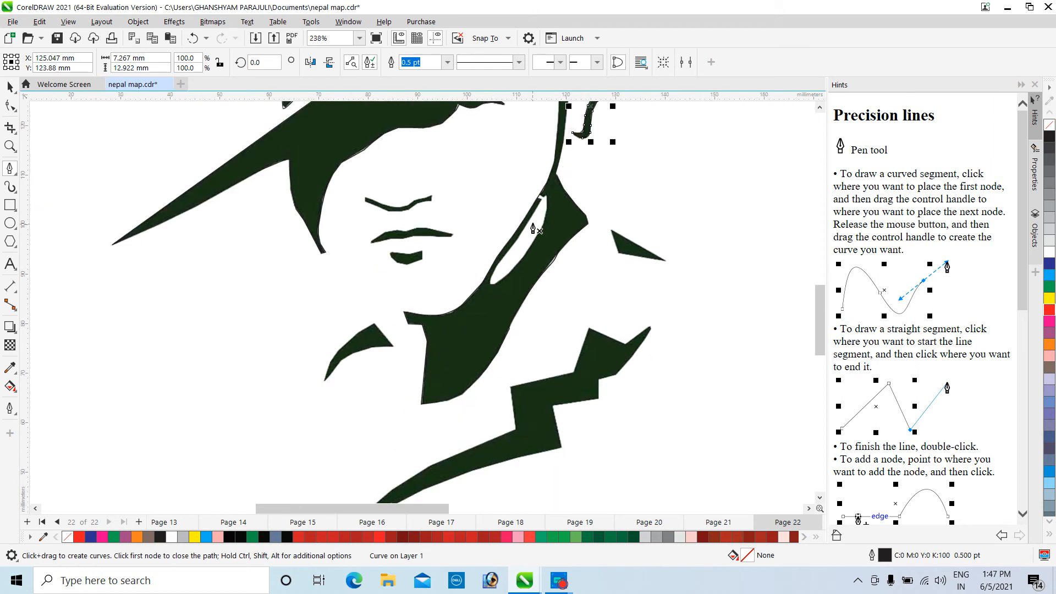
pyautogui.scroll(2, 445, 385)
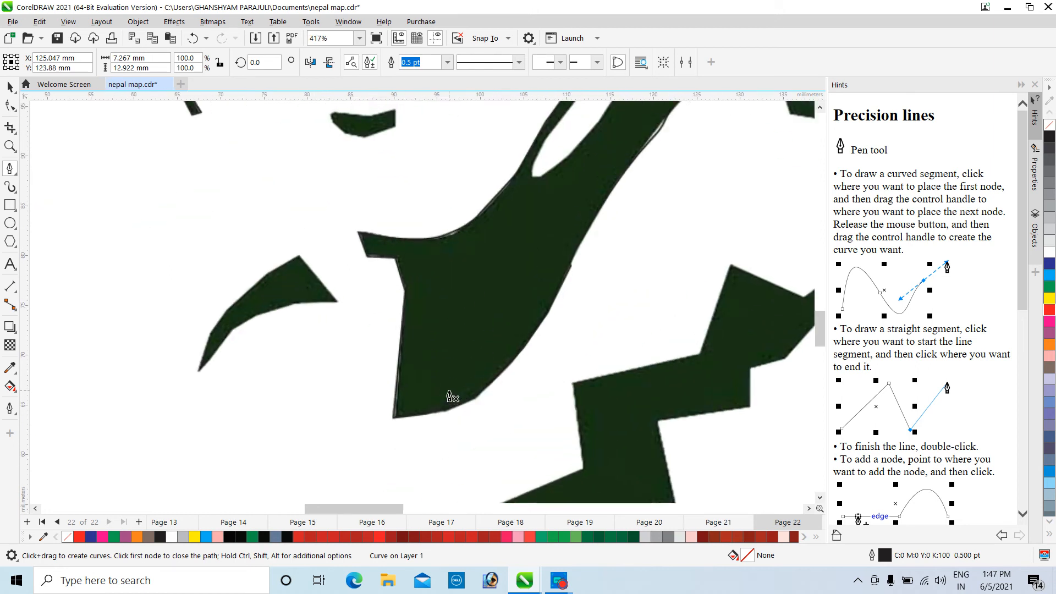
pyautogui.scroll(-1, 498, 399)
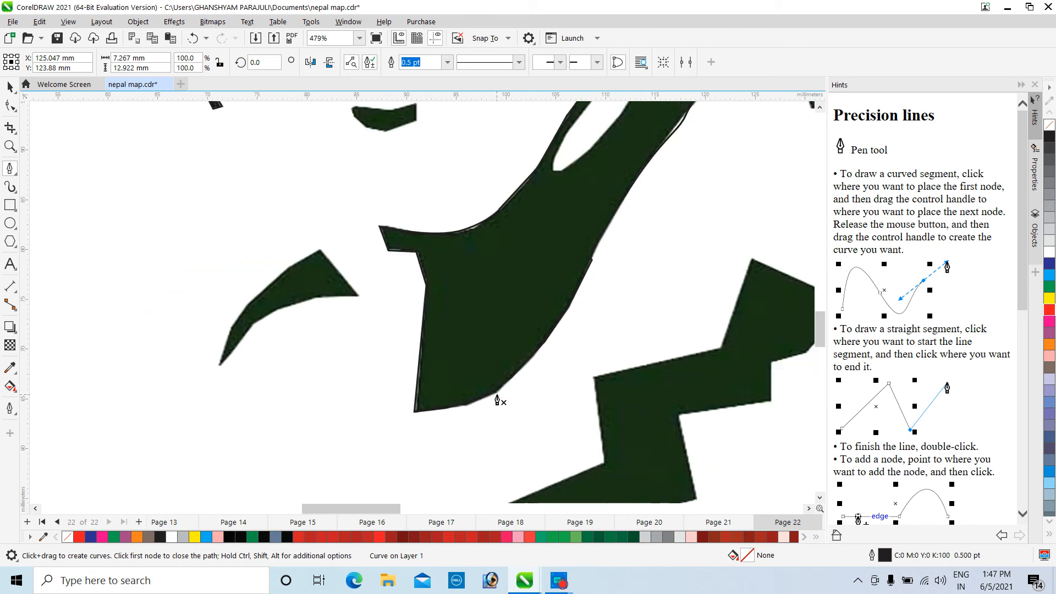
pyautogui.scroll(-3, 616, 271)
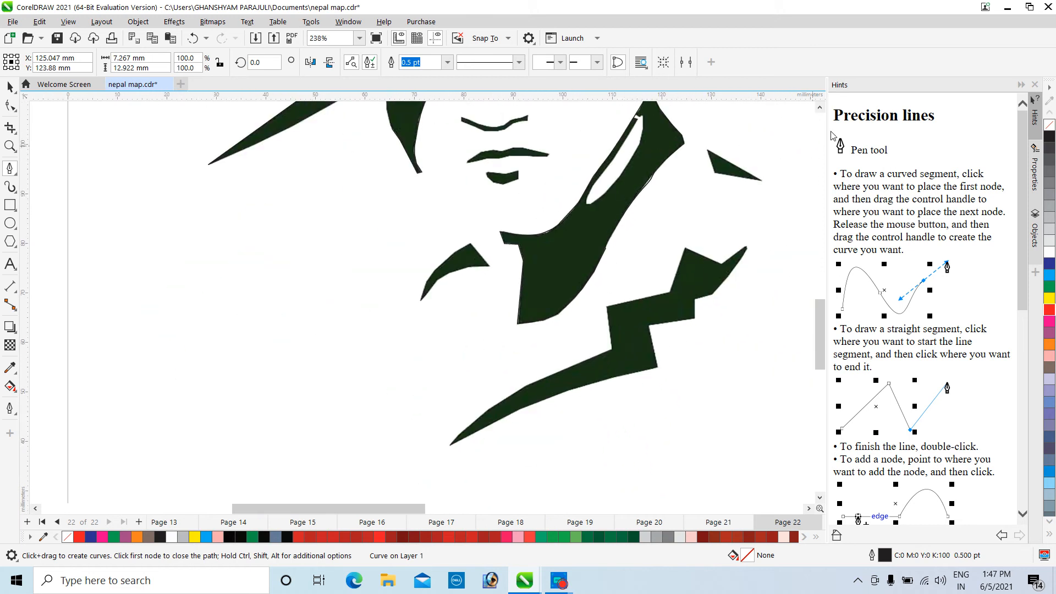
pyautogui.click(819, 108)
# Outline the white sliver inside the jaw shape from its upper tip down the edge facing the face to its blunt lower end.
pyautogui.scroll(3, 646, 203)
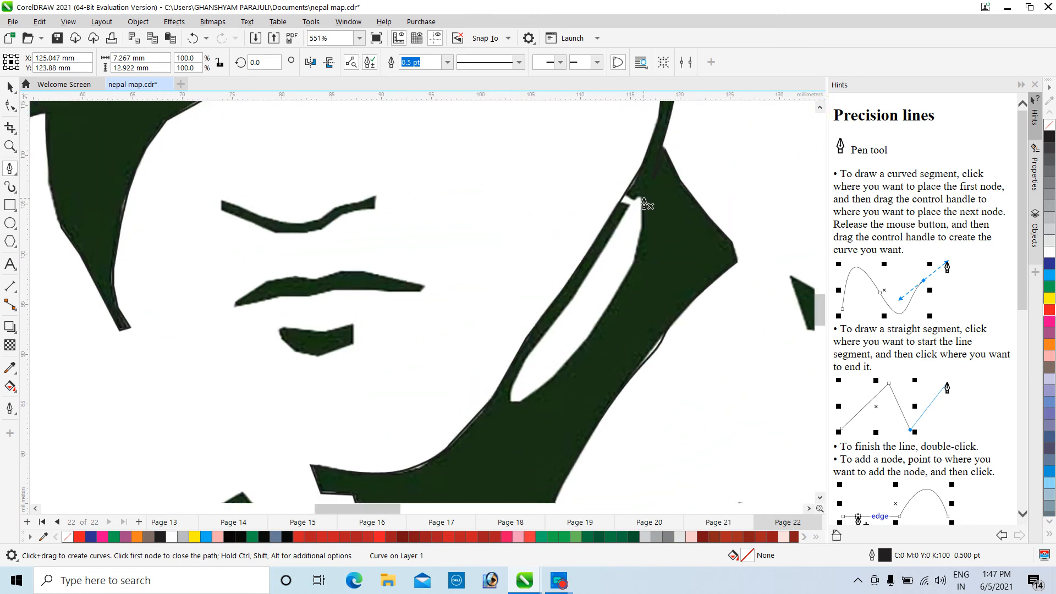
pyautogui.click(638, 196)
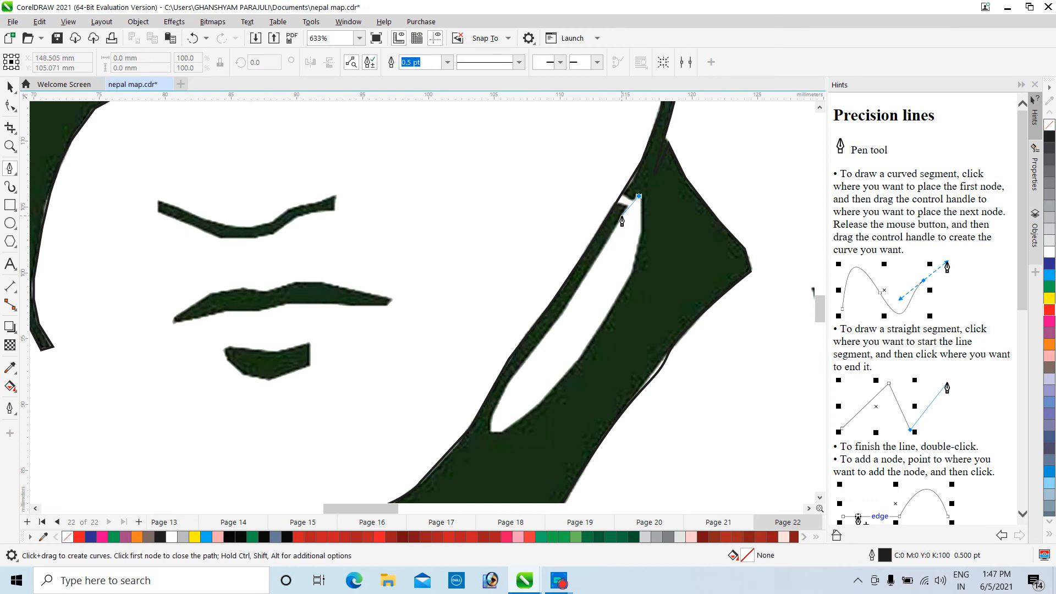
pyautogui.click(620, 216)
pyautogui.click(598, 254)
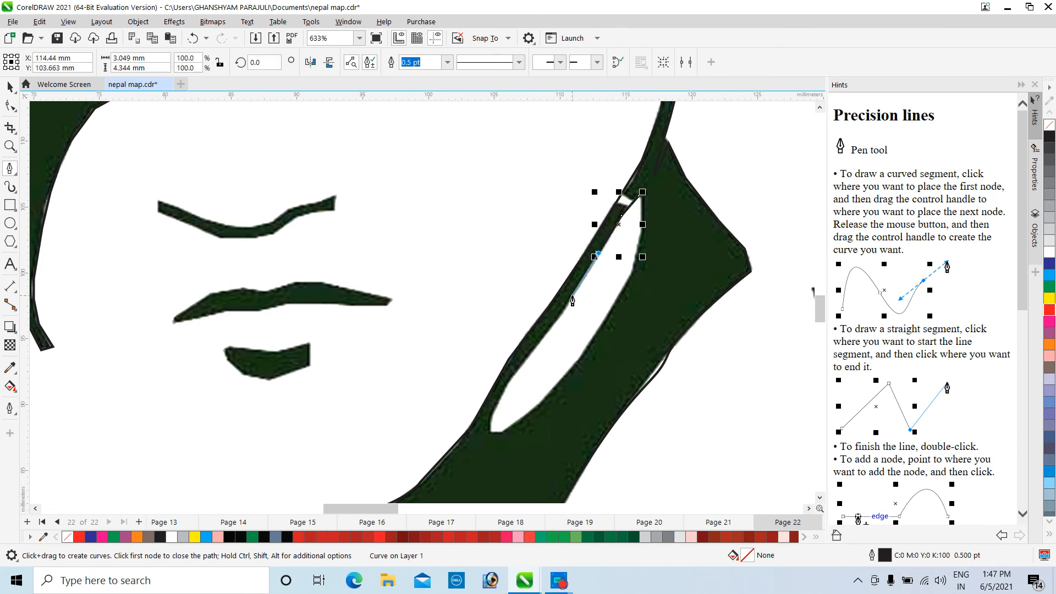
pyautogui.click(548, 329)
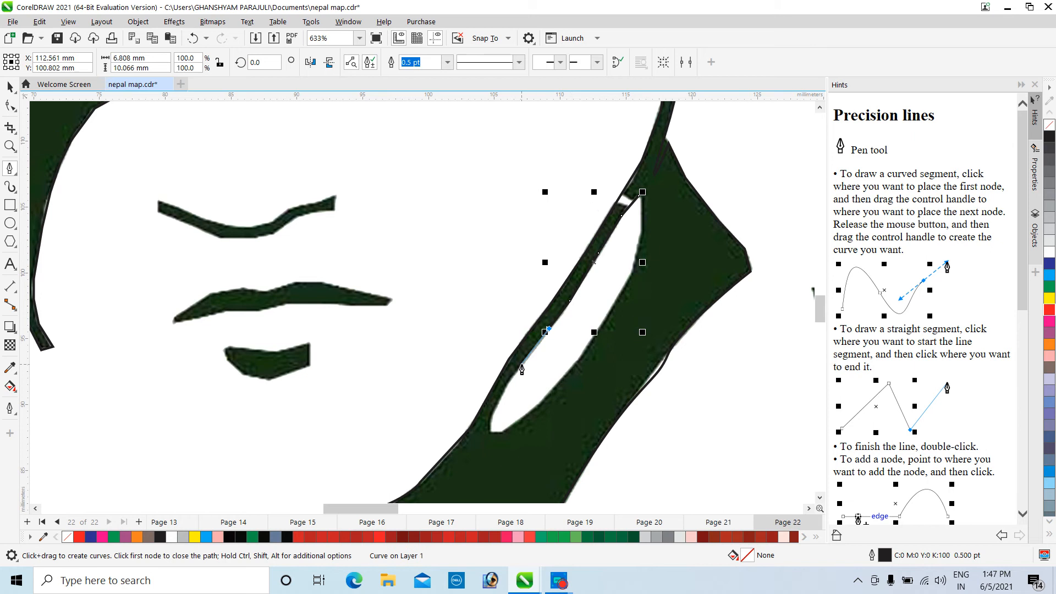
pyautogui.click(521, 365)
pyautogui.click(504, 388)
pyautogui.click(494, 406)
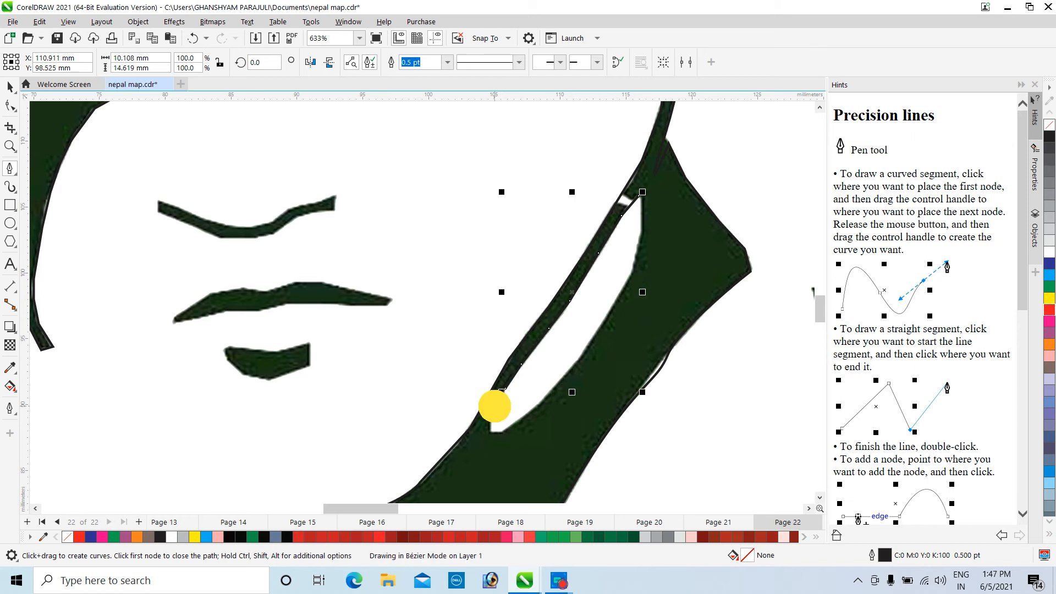
pyautogui.click(498, 432)
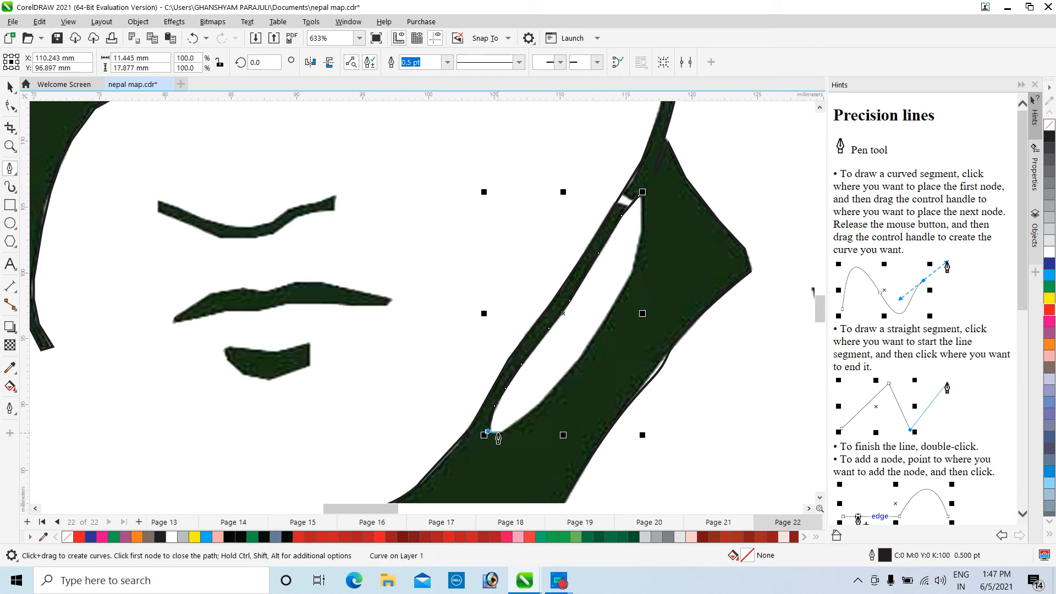
# Trace the white sliver's curved neck-side edge from the lower end back up to the starting tip and close the outline.
pyautogui.click(517, 419)
pyautogui.click(541, 399)
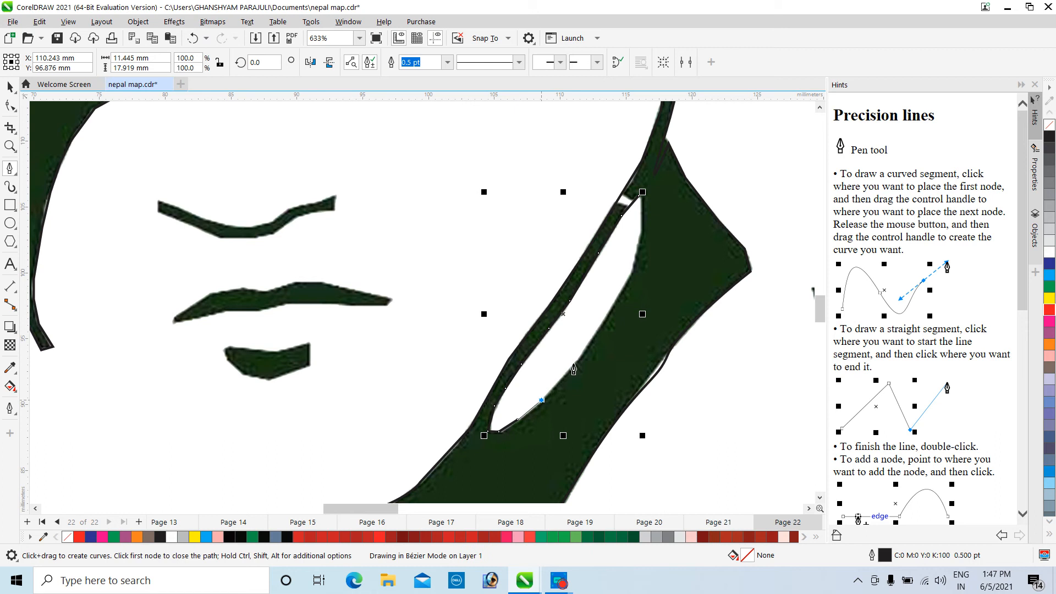
pyautogui.click(574, 363)
pyautogui.click(603, 320)
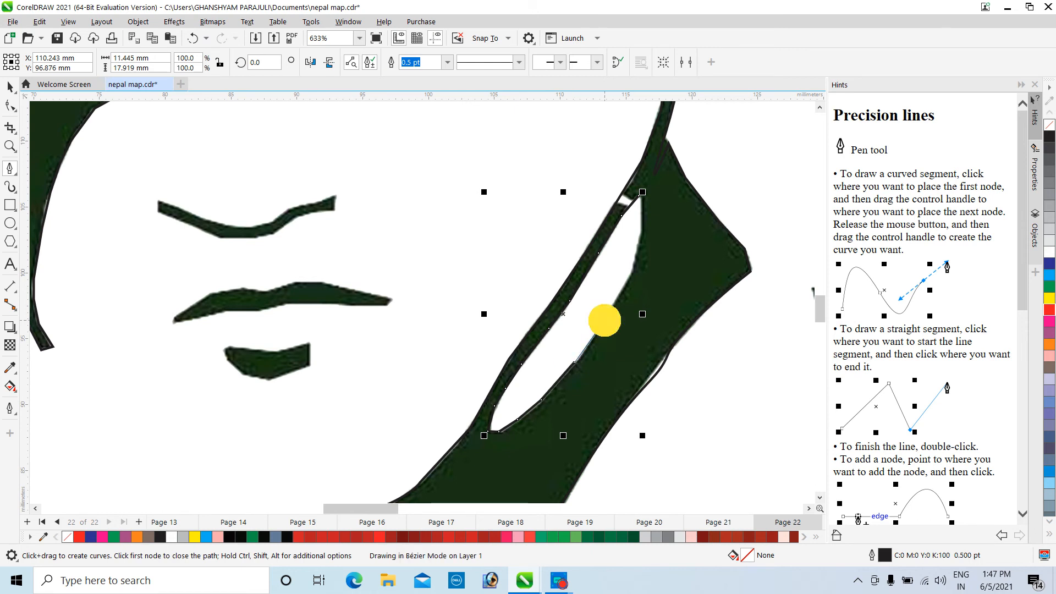
pyautogui.click(629, 275)
pyautogui.click(637, 248)
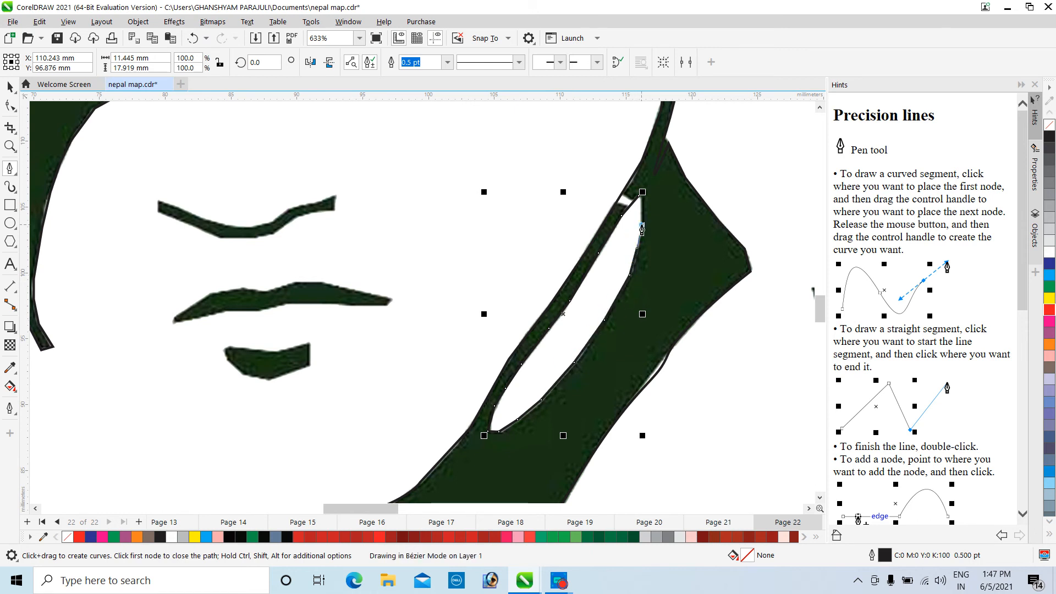
pyautogui.click(642, 225)
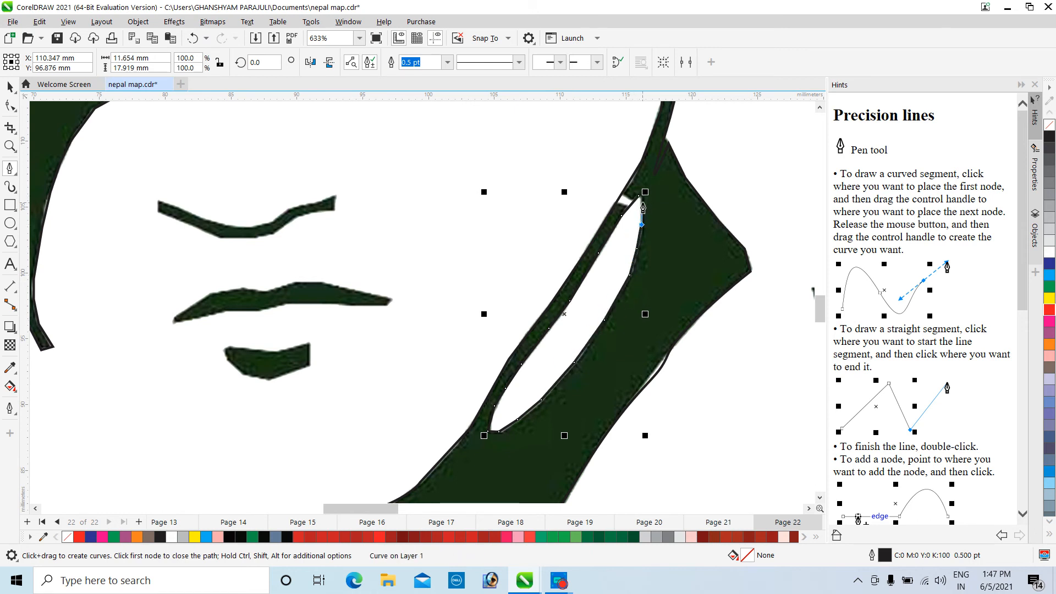
pyautogui.click(639, 197)
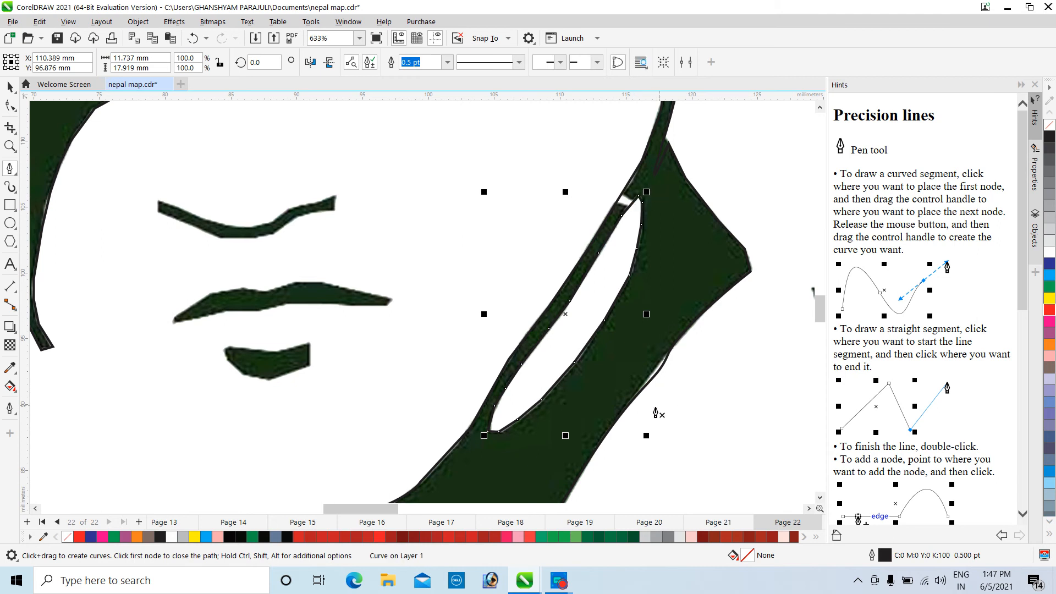
# Outline the small pointed triangle beside the neck as a closed three-sided shape.
pyautogui.scroll(-5, 643, 418)
pyautogui.scroll(2, 715, 409)
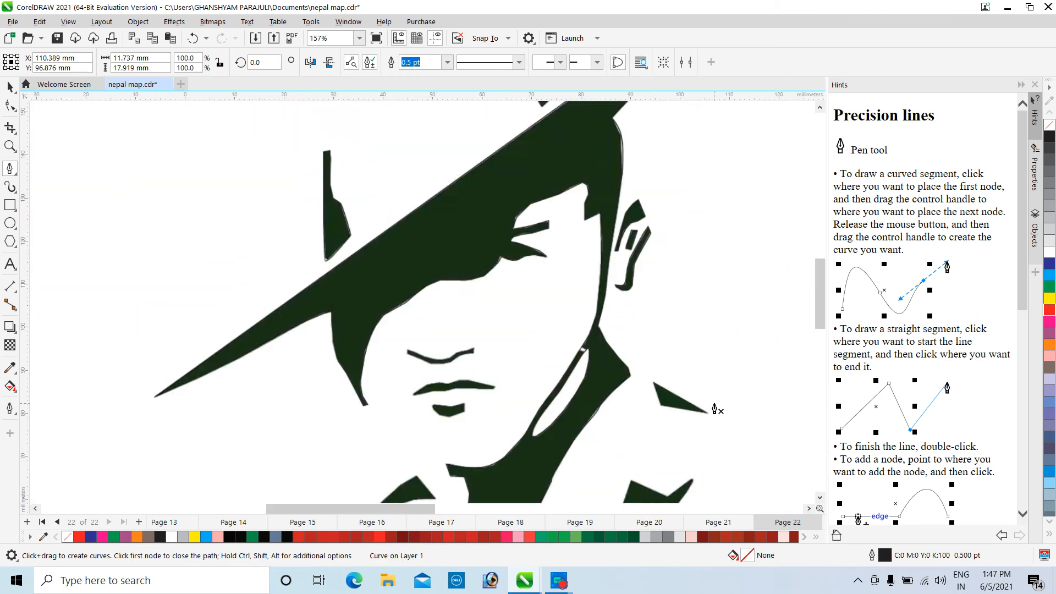
pyautogui.scroll(4, 714, 409)
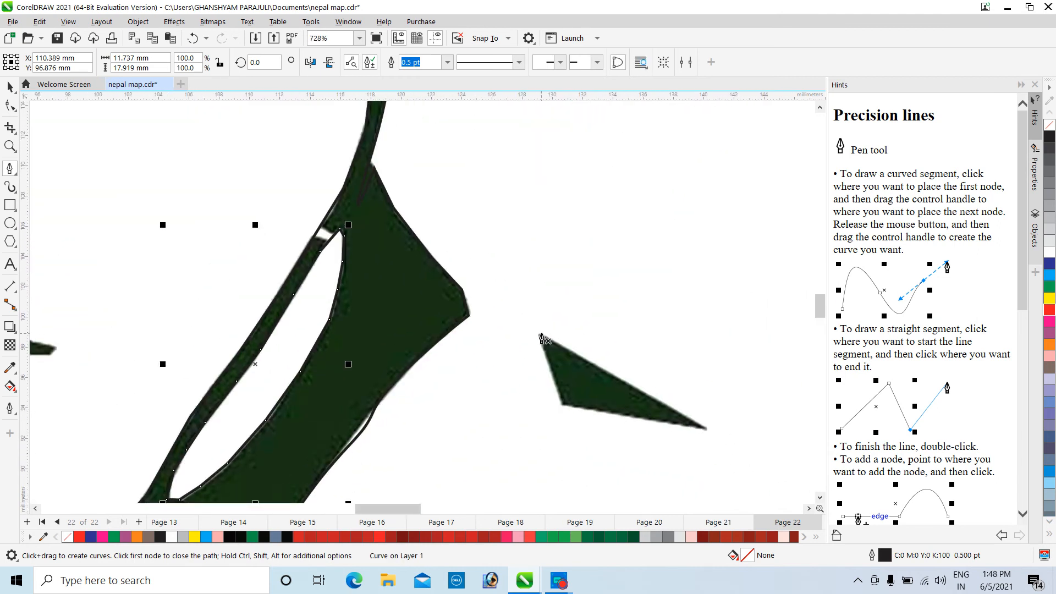
pyautogui.click(540, 335)
pyautogui.click(561, 406)
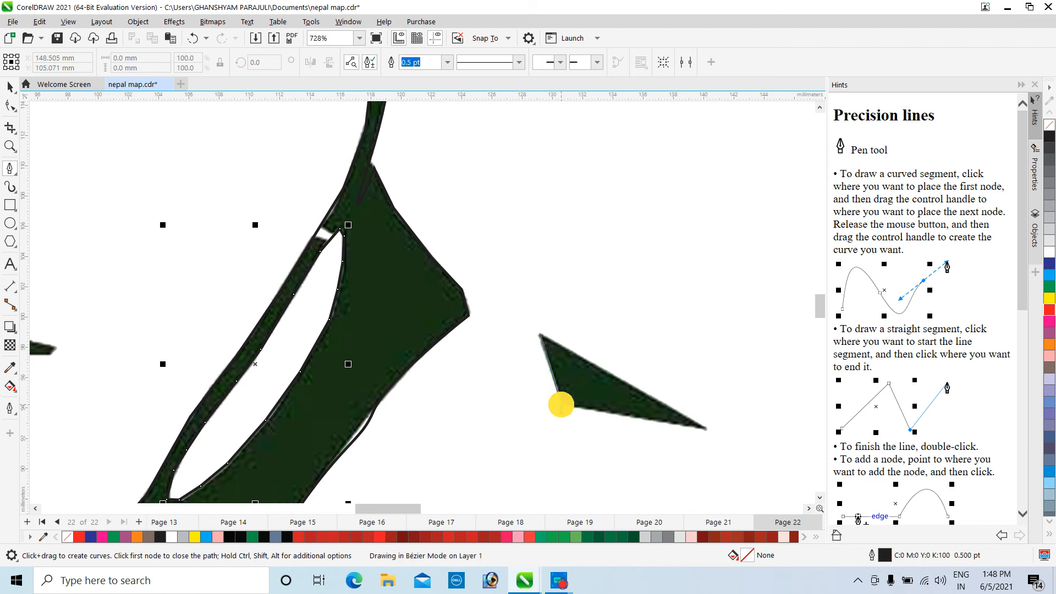
pyautogui.click(709, 429)
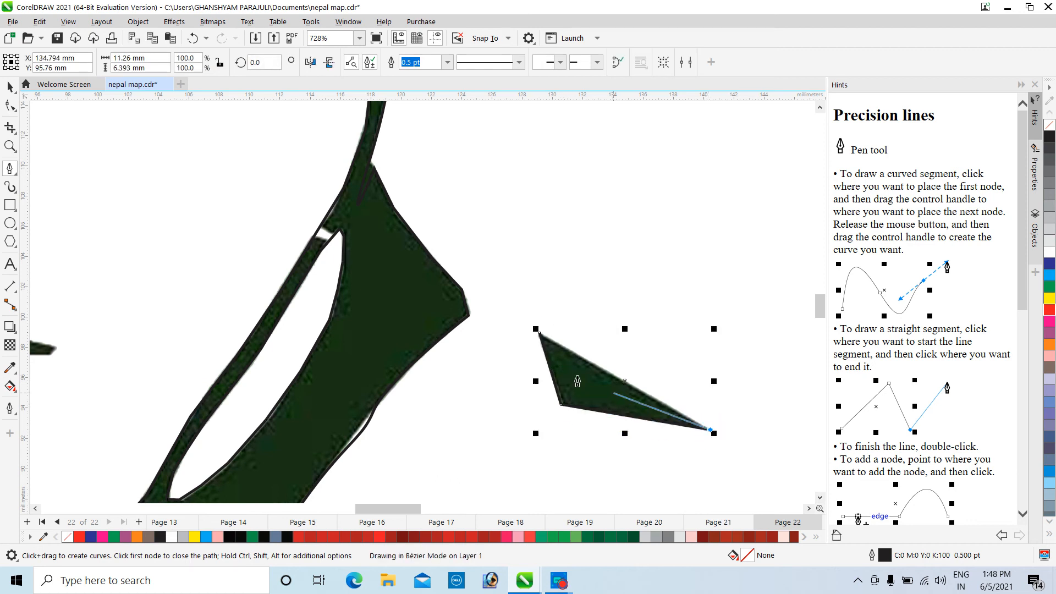
pyautogui.click(539, 333)
# Outline the zigzag collar piece's outer edge from its upper tip through the stepped corners, curving down to its long lower point.
pyautogui.scroll(-4, 618, 451)
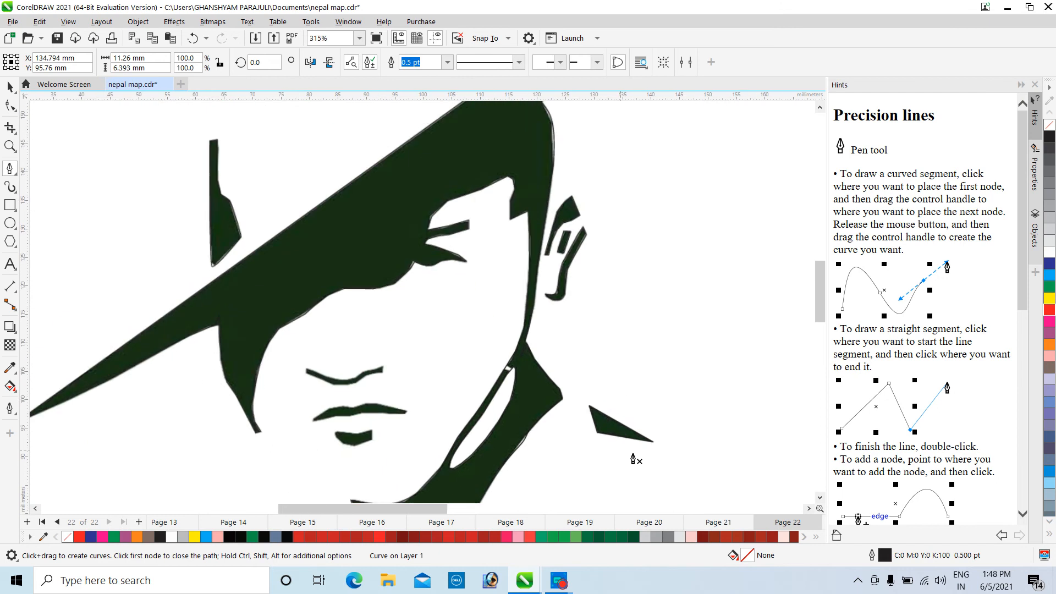
pyautogui.click(819, 498)
pyautogui.click(819, 498)
pyautogui.click(819, 498)
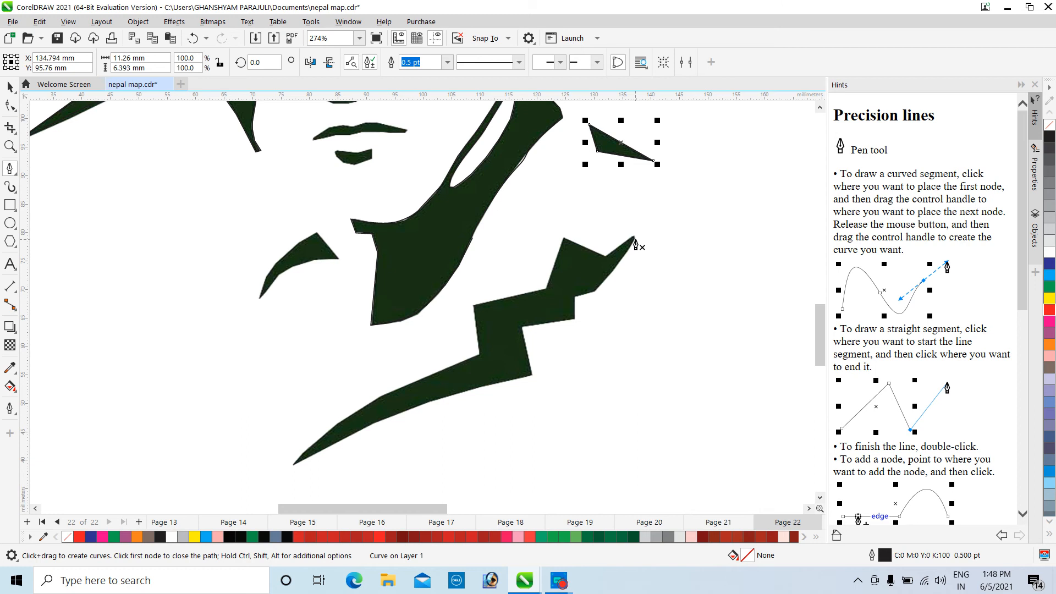
pyautogui.click(635, 238)
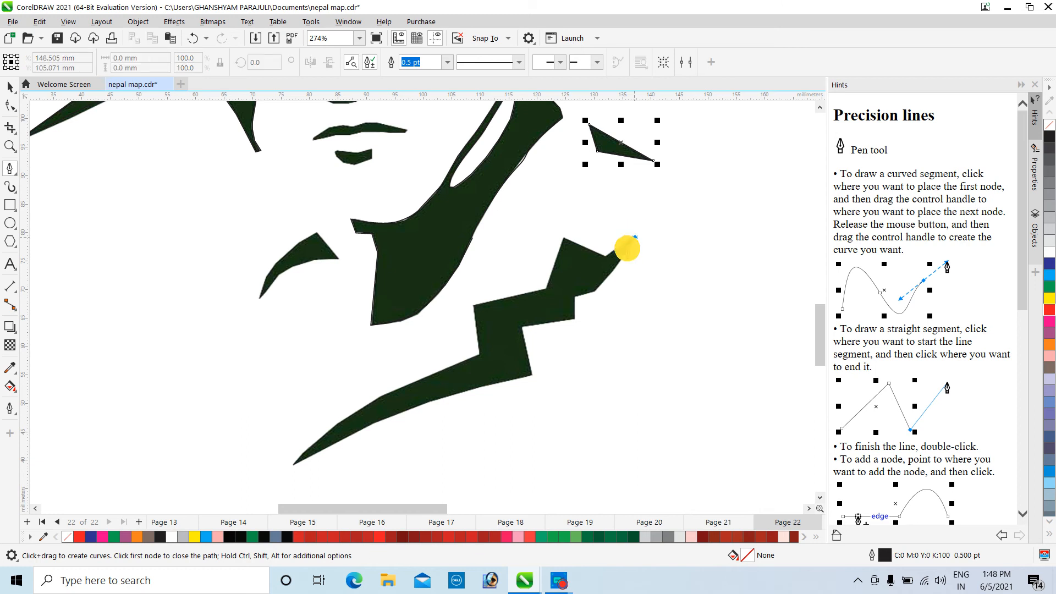
pyautogui.click(597, 292)
pyautogui.click(573, 299)
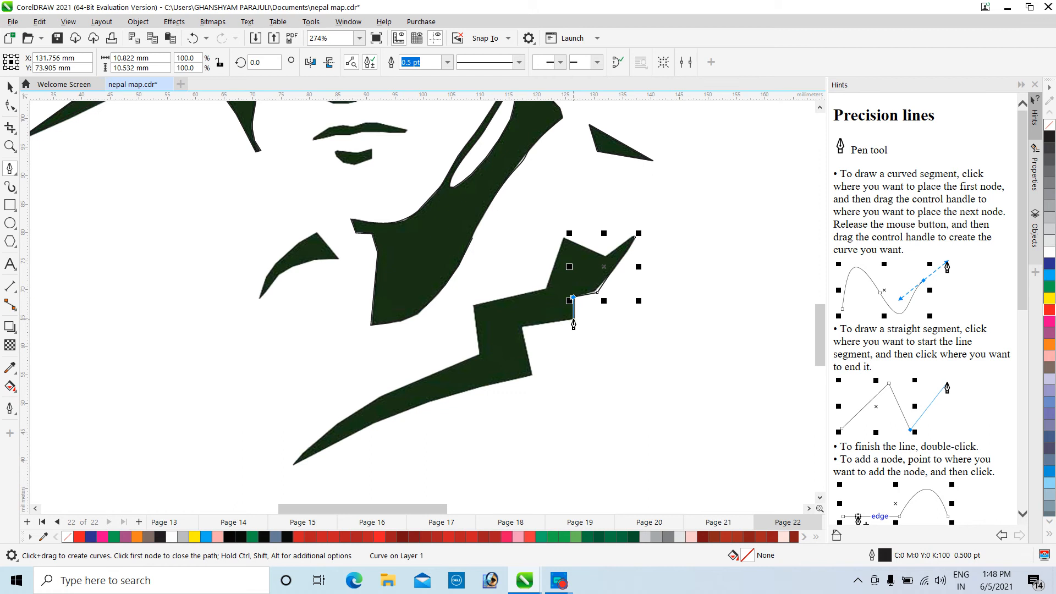
pyautogui.click(576, 322)
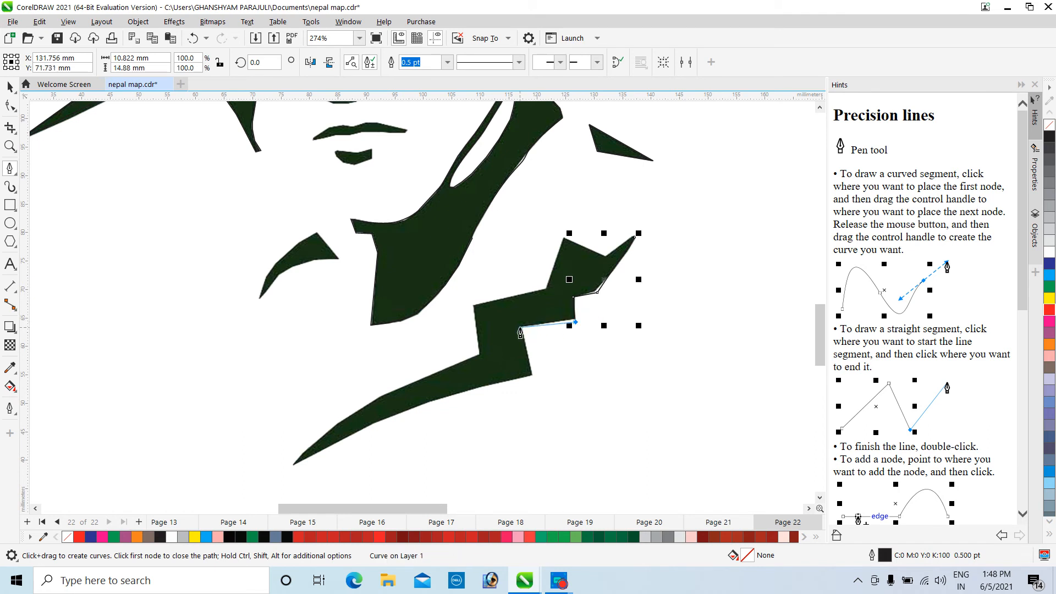
pyautogui.click(521, 328)
pyautogui.click(532, 377)
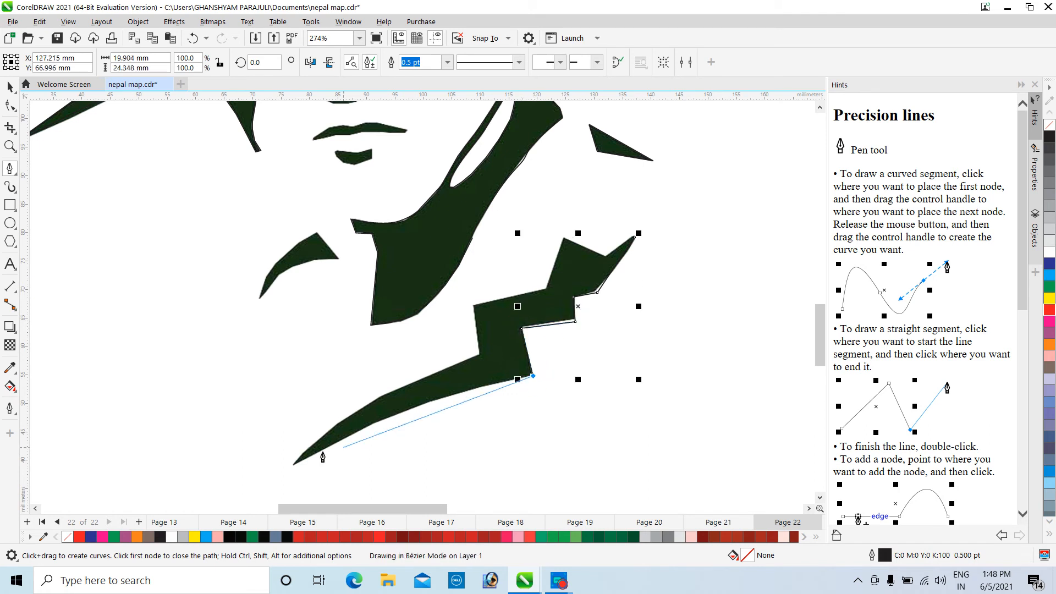
pyautogui.click(294, 467)
pyautogui.moveTo(295, 468)
pyautogui.mouseDown()
pyautogui.moveTo(259, 495)
pyautogui.moveTo(271, 469)
pyautogui.moveTo(257, 479)
pyautogui.moveTo(269, 464)
pyautogui.moveTo(258, 457)
pyautogui.moveTo(219, 464)
pyautogui.moveTo(188, 479)
pyautogui.moveTo(194, 487)
pyautogui.mouseUp()
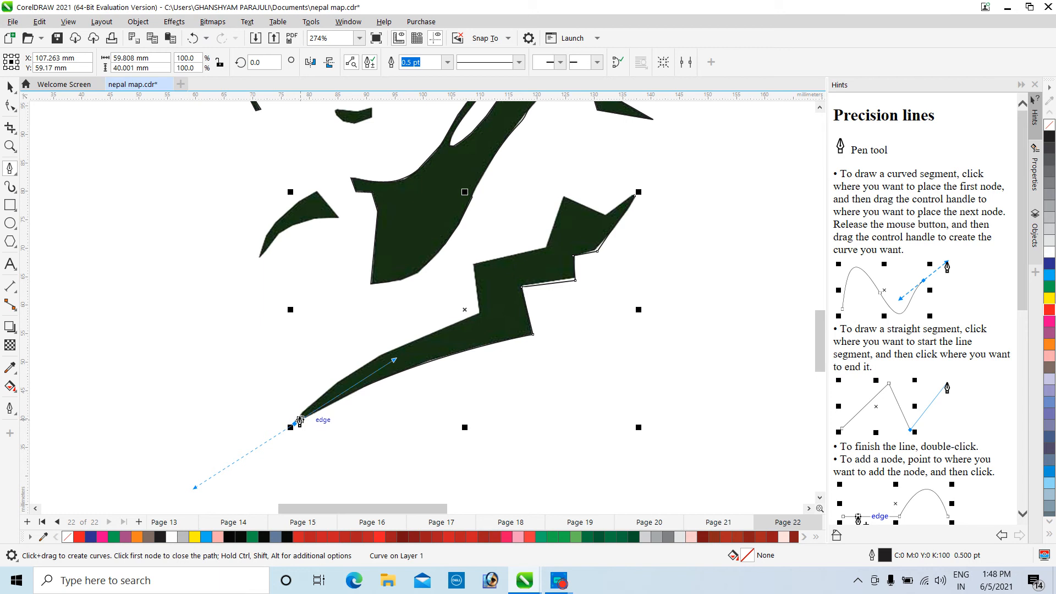
# Trace the zigzag collar piece's inner edge from the long lower point back up to the starting tip and close the outline.
pyautogui.click(299, 419)
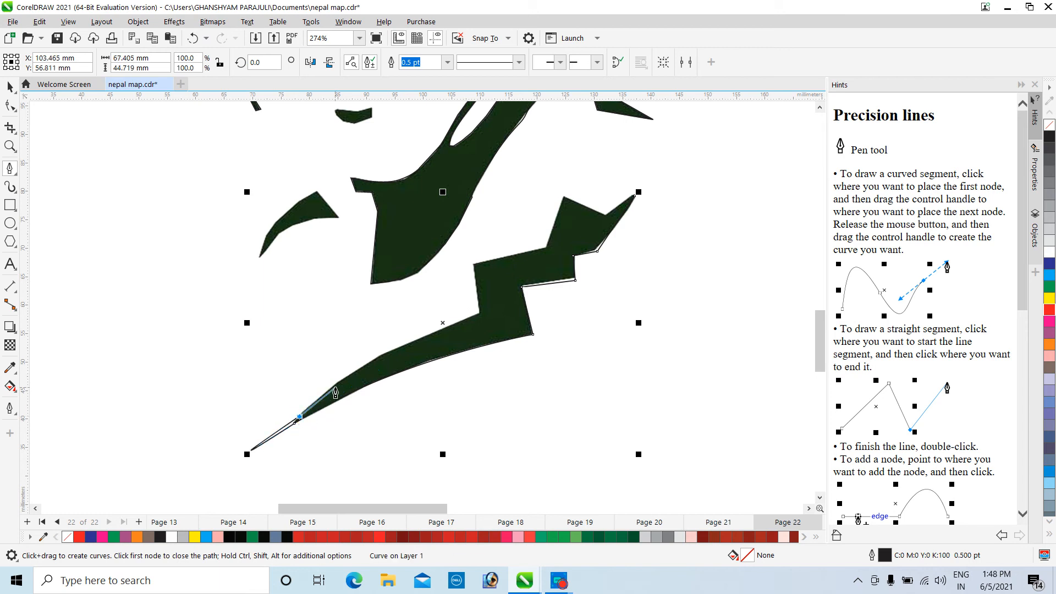
pyautogui.click(358, 371)
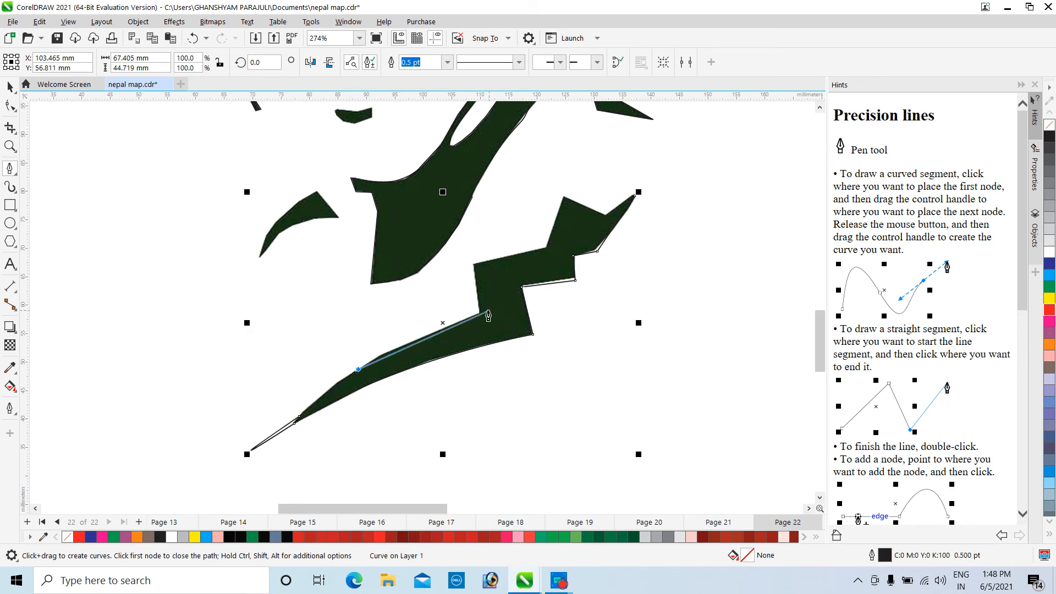
pyautogui.moveTo(477, 316); pyautogui.dragTo(555, 287)
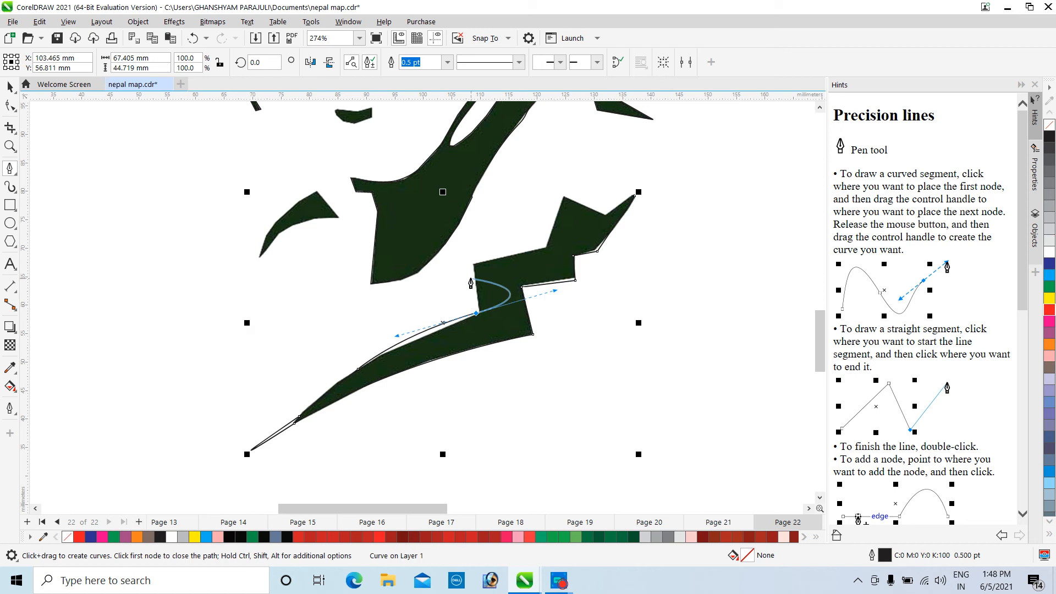
pyautogui.click(478, 312)
pyautogui.click(474, 264)
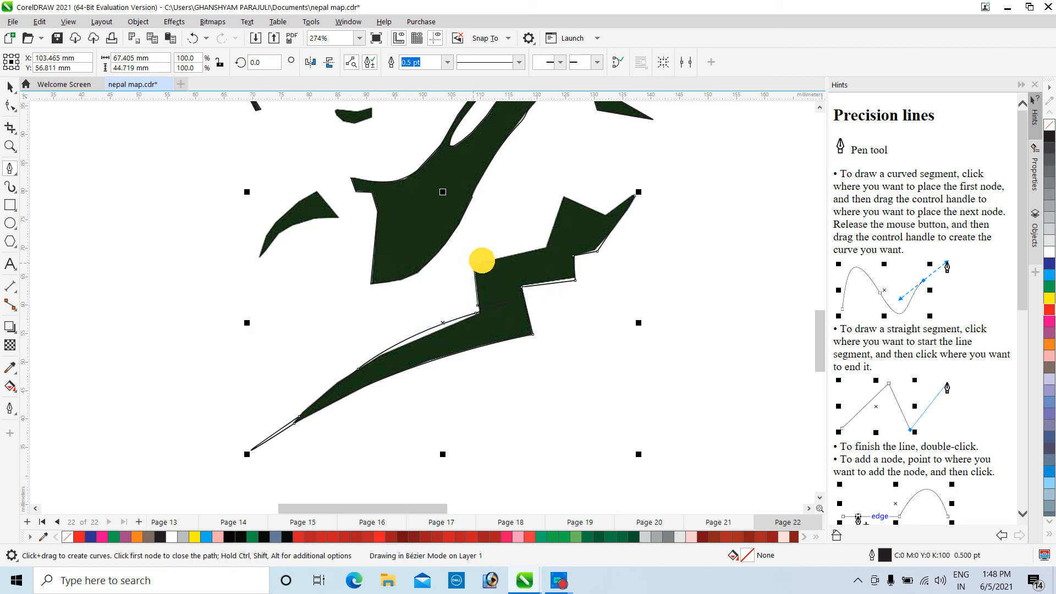
pyautogui.click(546, 246)
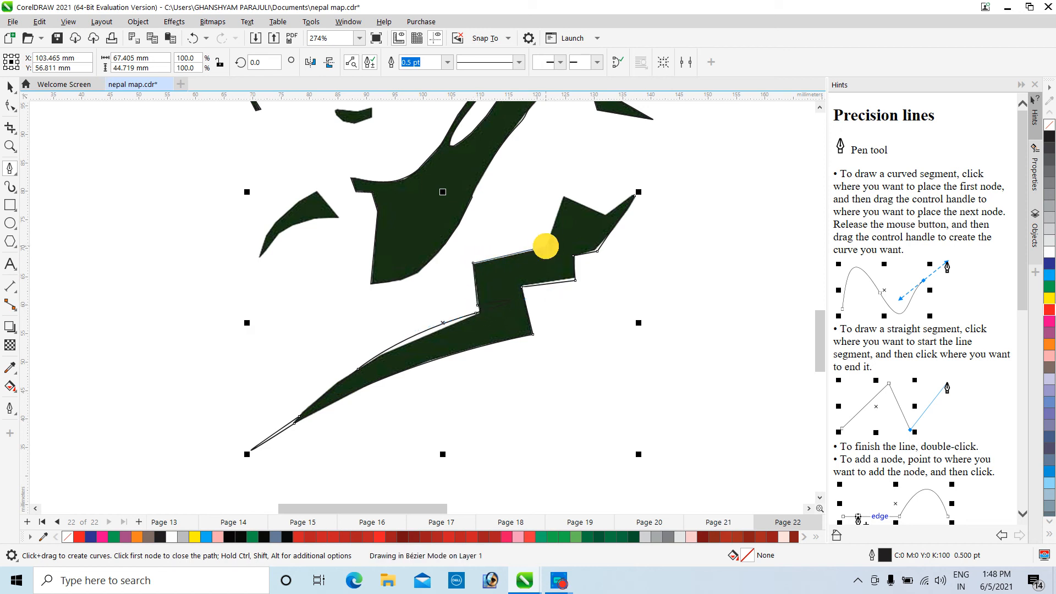
pyautogui.click(564, 195)
pyautogui.click(605, 214)
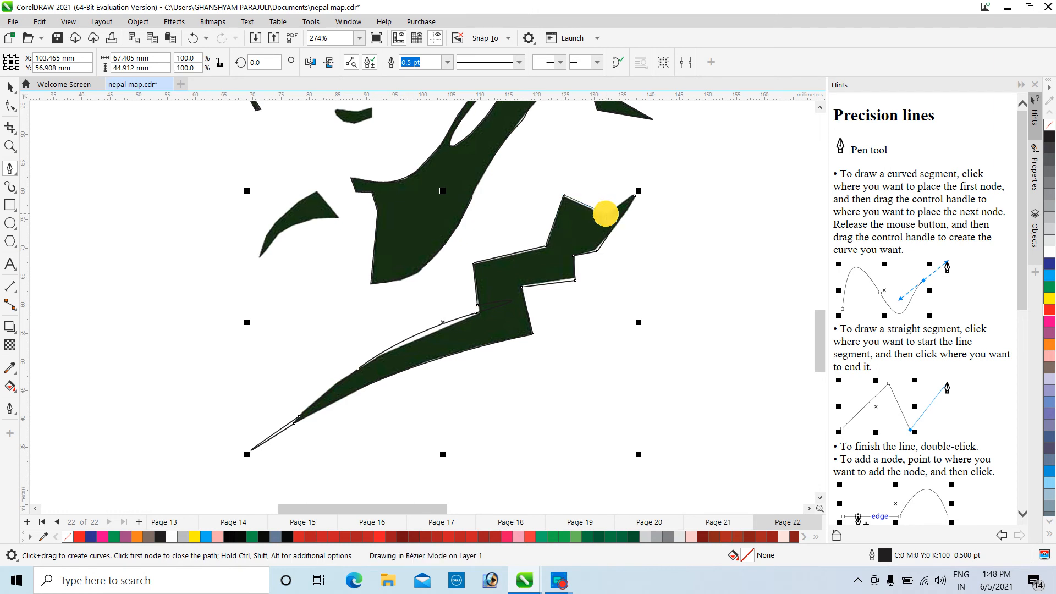
pyautogui.click(634, 197)
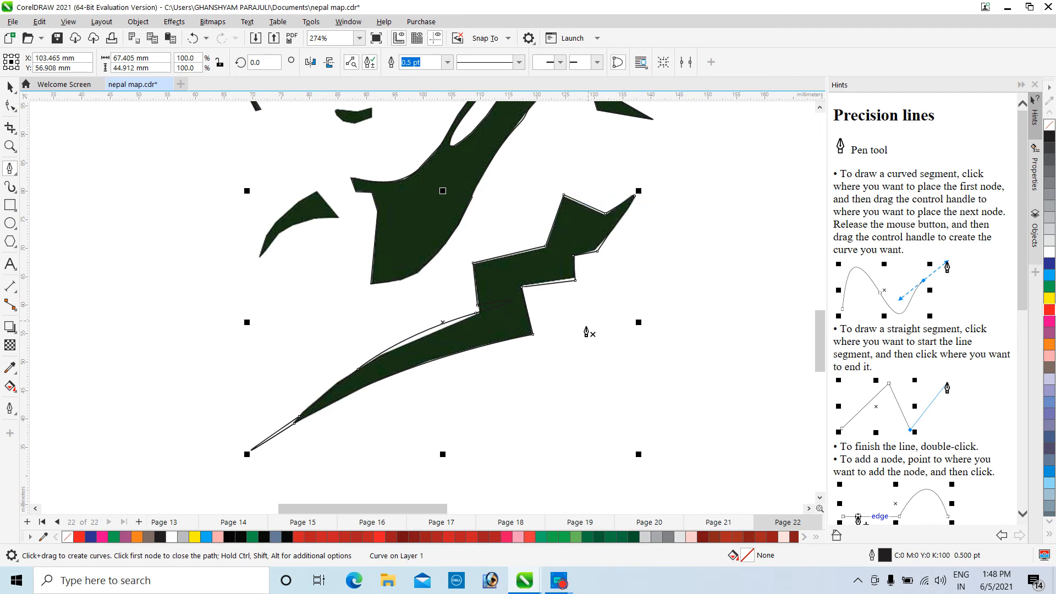
# Outline the small curved collar piece below the chin from its upper corner, along its short end and concave edge to the lower point.
pyautogui.scroll(-2, 586, 332)
pyautogui.scroll(3, 478, 306)
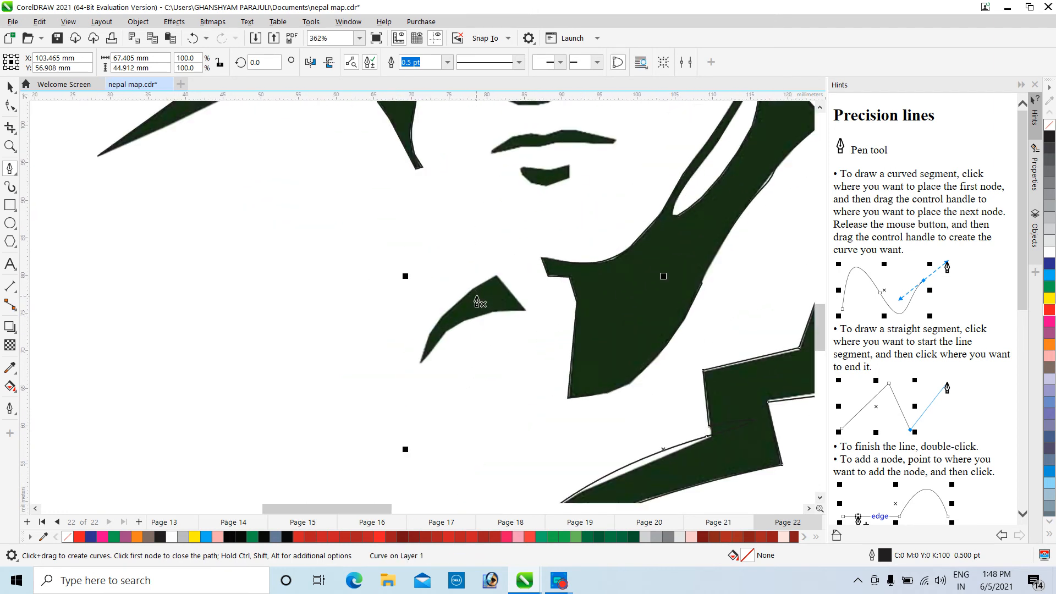
pyautogui.scroll(1, 477, 301)
pyautogui.click(503, 270)
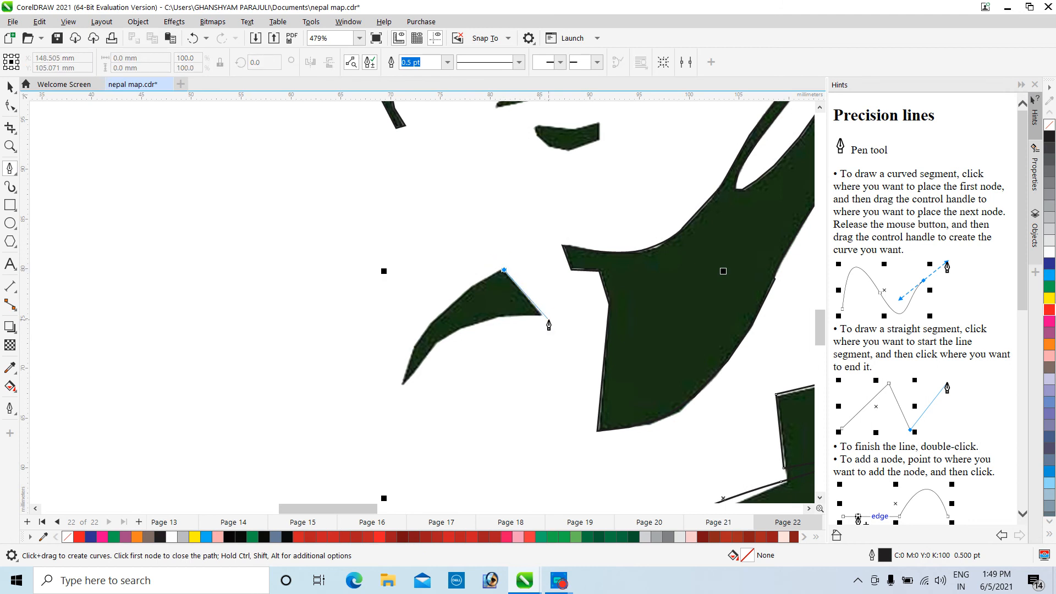
pyautogui.click(541, 316)
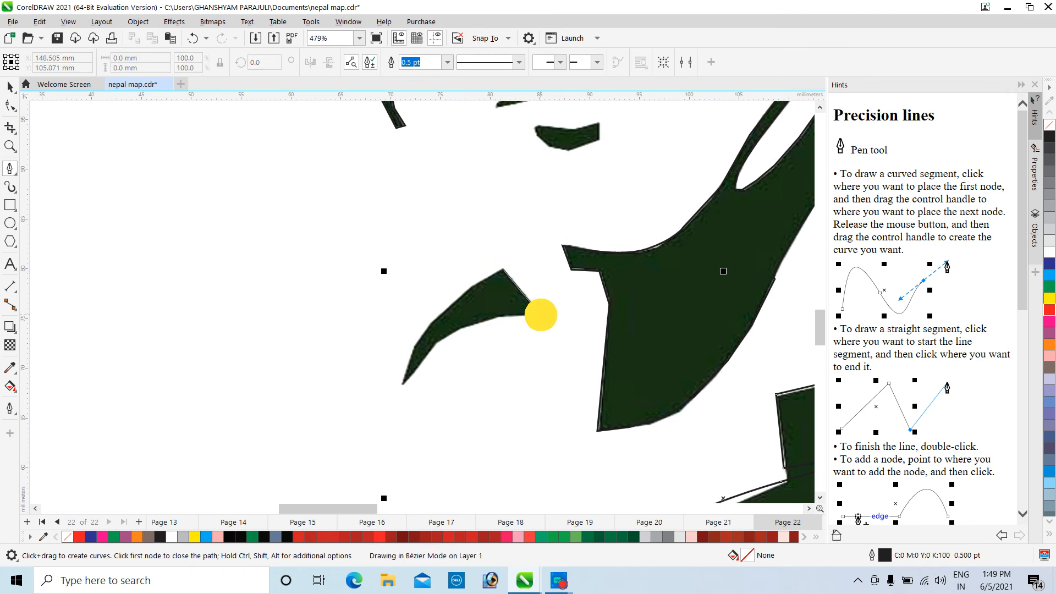
pyautogui.moveTo(467, 327); pyautogui.dragTo(436, 339)
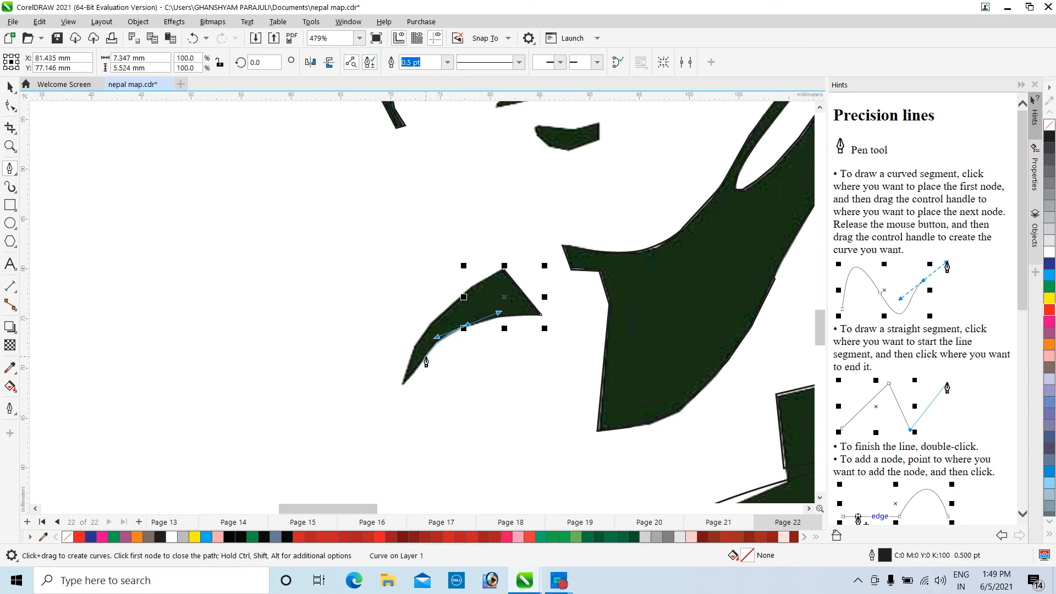
pyautogui.click(426, 357)
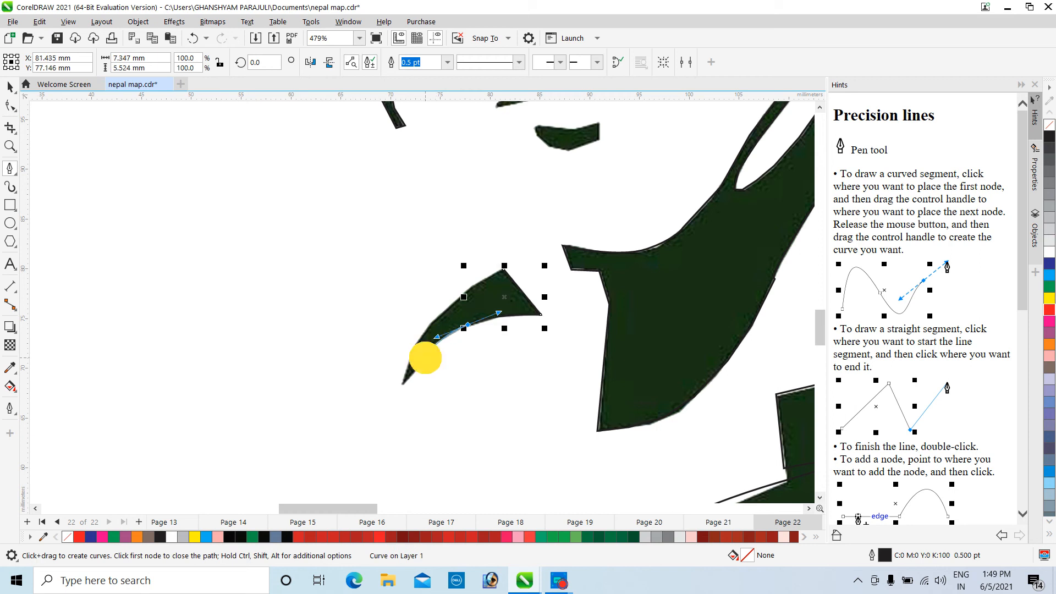
pyautogui.click(403, 385)
# Trace the small curved collar piece's convex edge from the lower point back to the starting corner and close the outline.
pyautogui.click(413, 350)
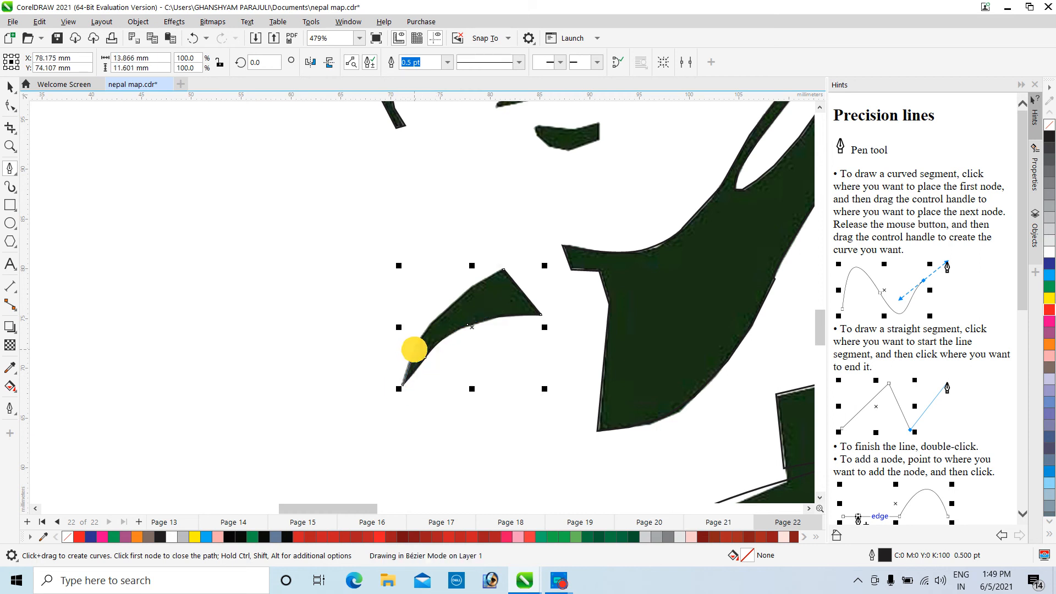
pyautogui.click(434, 321)
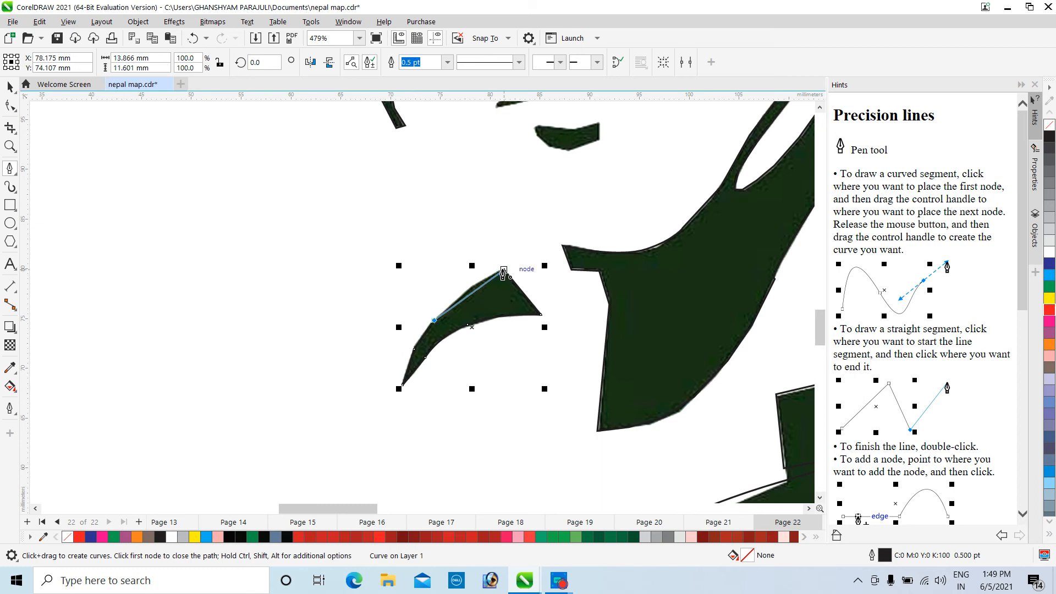
pyautogui.moveTo(503, 270)
pyautogui.mouseDown()
pyautogui.moveTo(533, 269)
pyautogui.moveTo(516, 240)
pyautogui.moveTo(464, 283)
pyautogui.mouseUp()
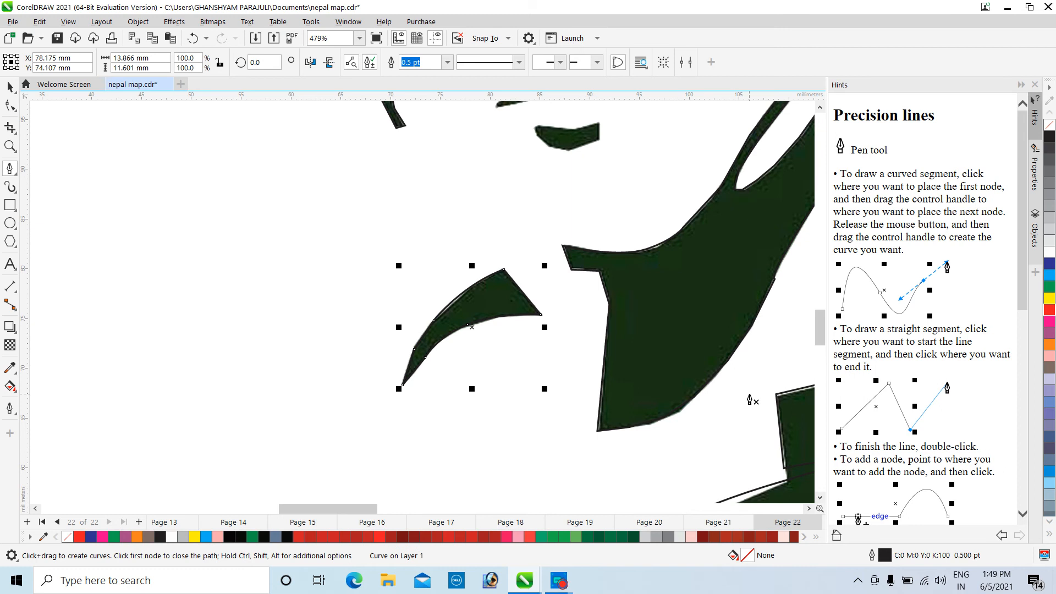
# Trace the upper edge of the nose line above the mouth from the end nearest the hat strap to the opposite raised tip.
pyautogui.scroll(-4, 641, 330)
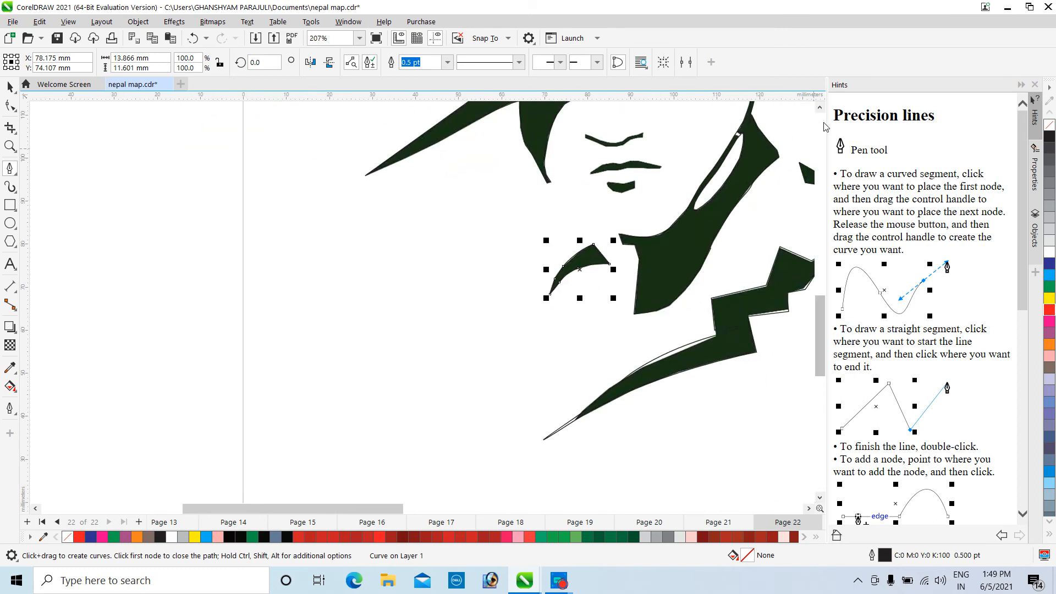
pyautogui.click(820, 108)
pyautogui.click(820, 108)
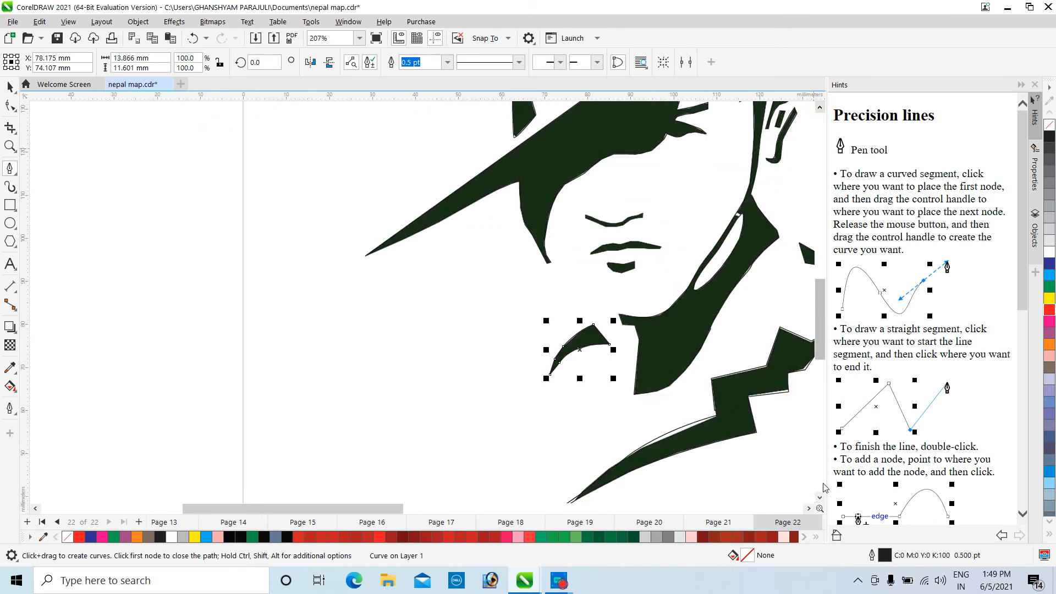
pyautogui.click(808, 508)
pyautogui.click(808, 508)
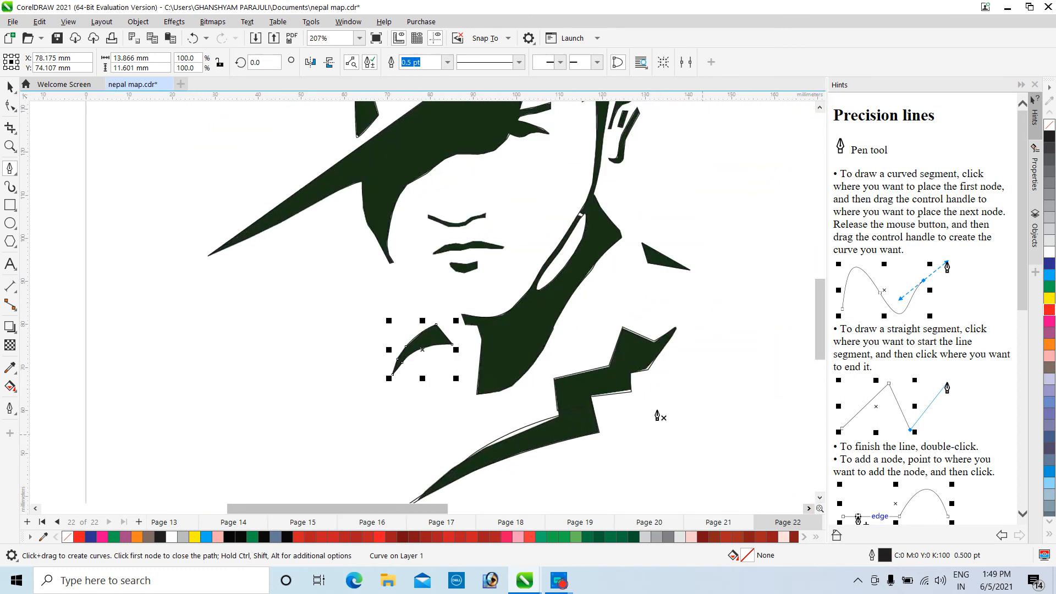
pyautogui.click(820, 107)
pyautogui.scroll(6, 448, 242)
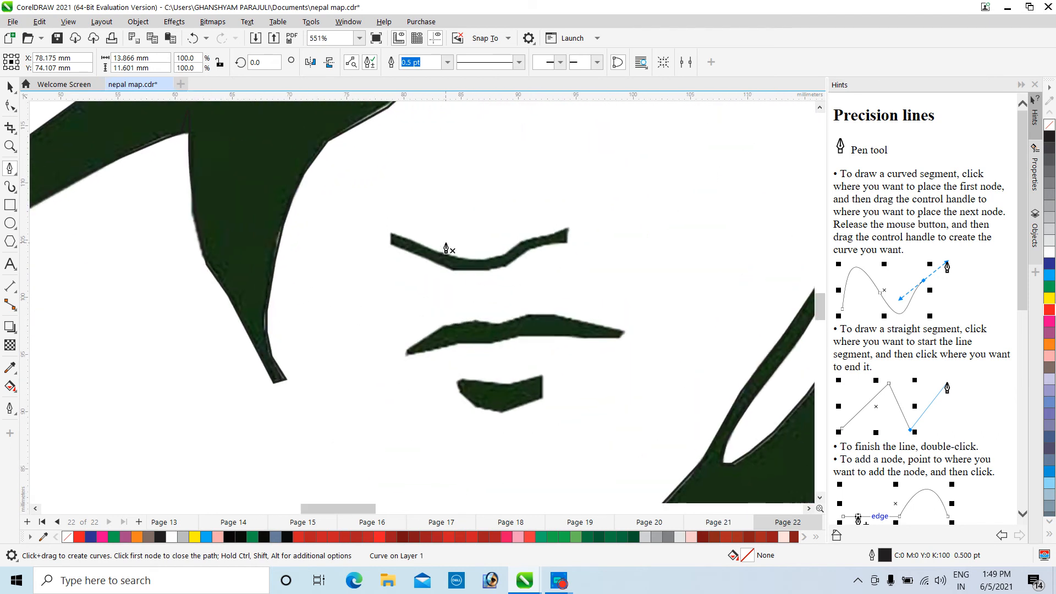
pyautogui.scroll(1, 448, 249)
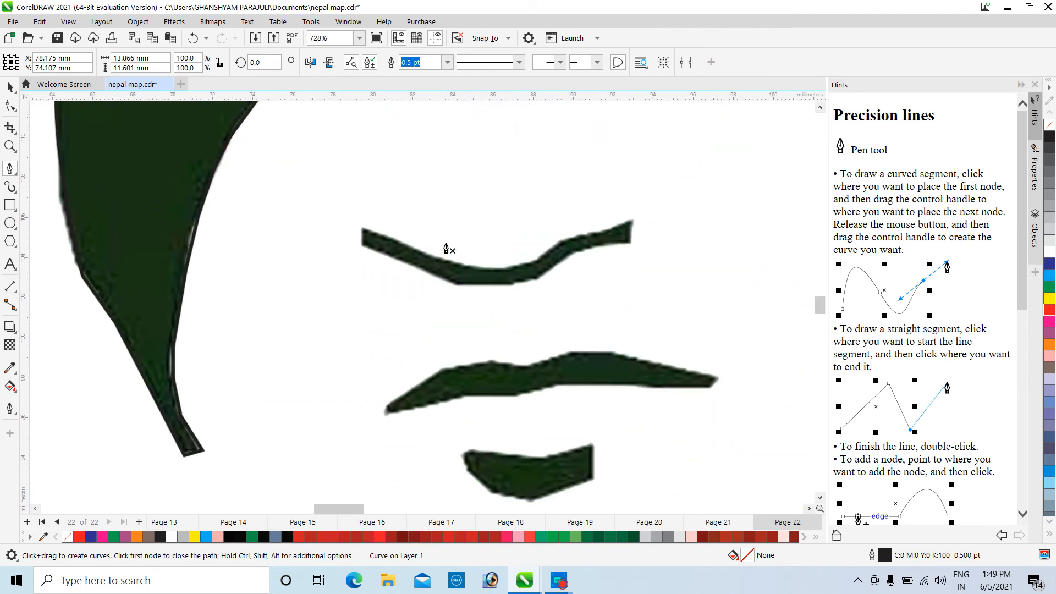
pyautogui.click(361, 227)
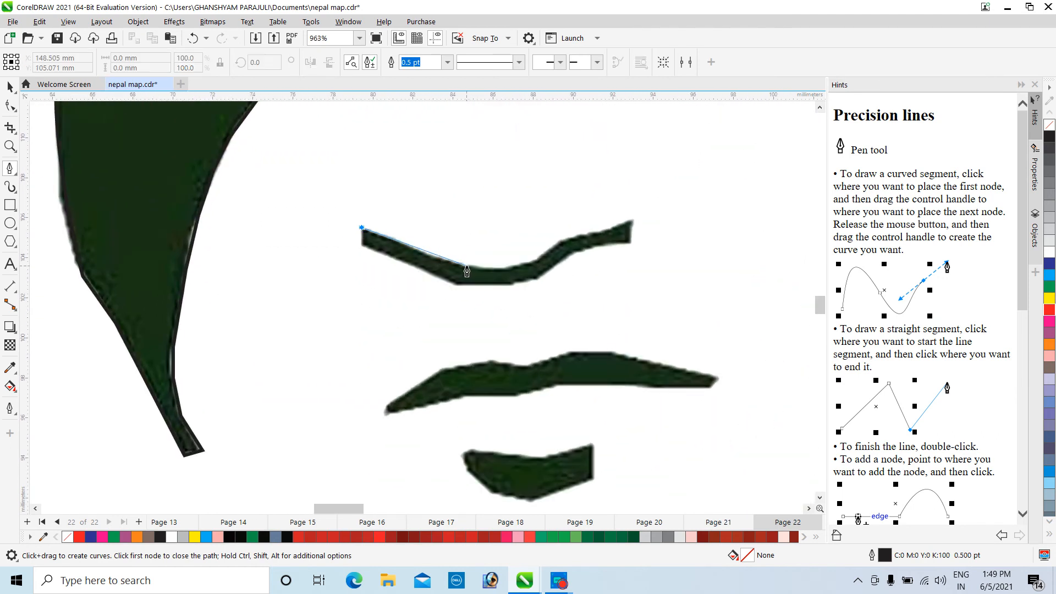
pyautogui.moveTo(470, 269); pyautogui.dragTo(484, 267)
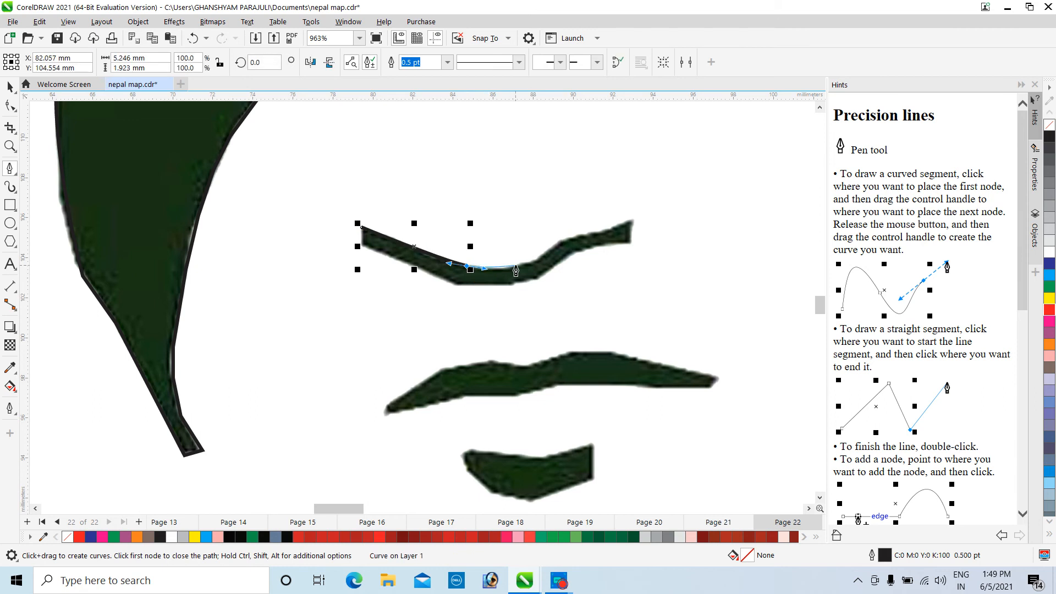
pyautogui.click(515, 266)
pyautogui.click(536, 260)
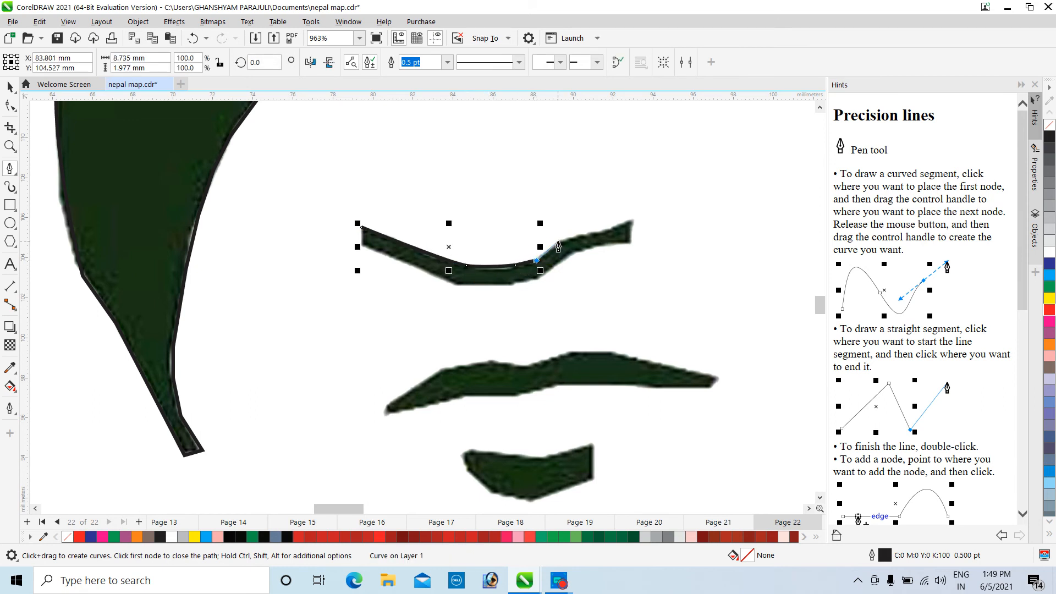
pyautogui.click(557, 241)
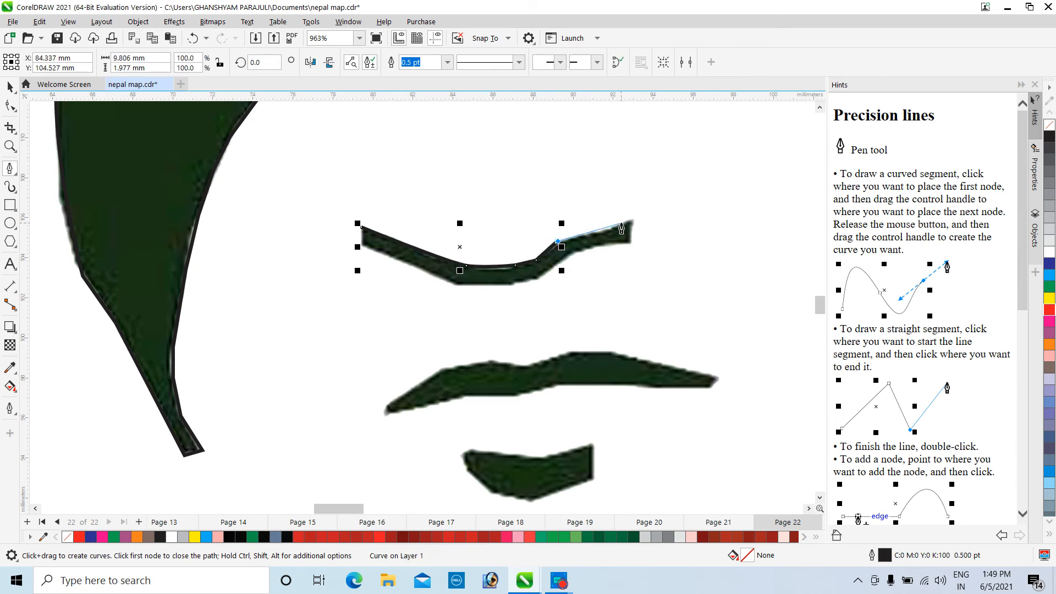
pyautogui.moveTo(629, 222); pyautogui.dragTo(658, 209)
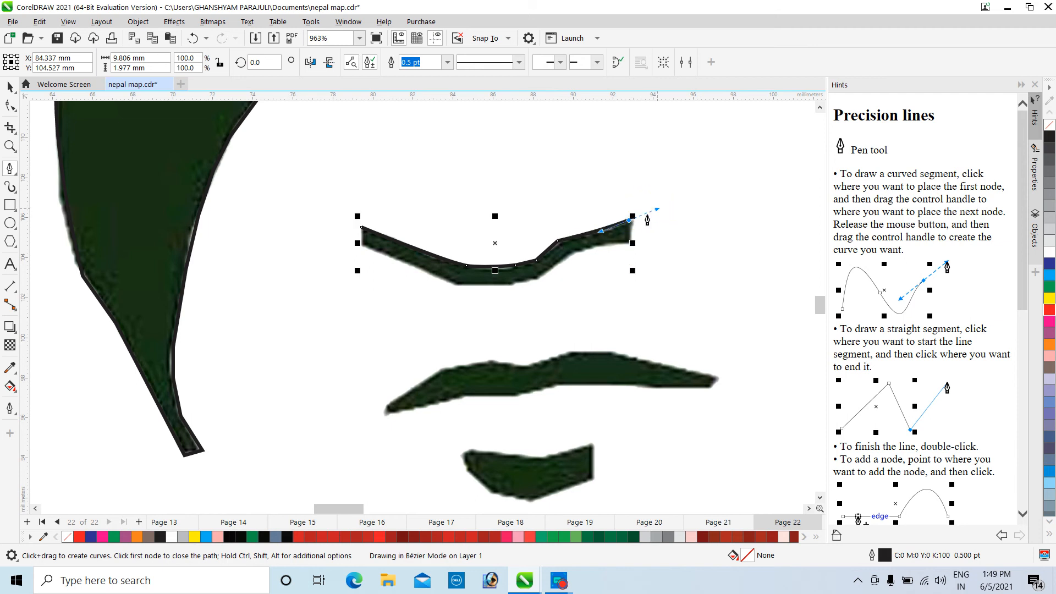
# Trace the nose line's short raised end and its lower edge back to the starting end, and close the outline.
pyautogui.doubleClick(631, 226)
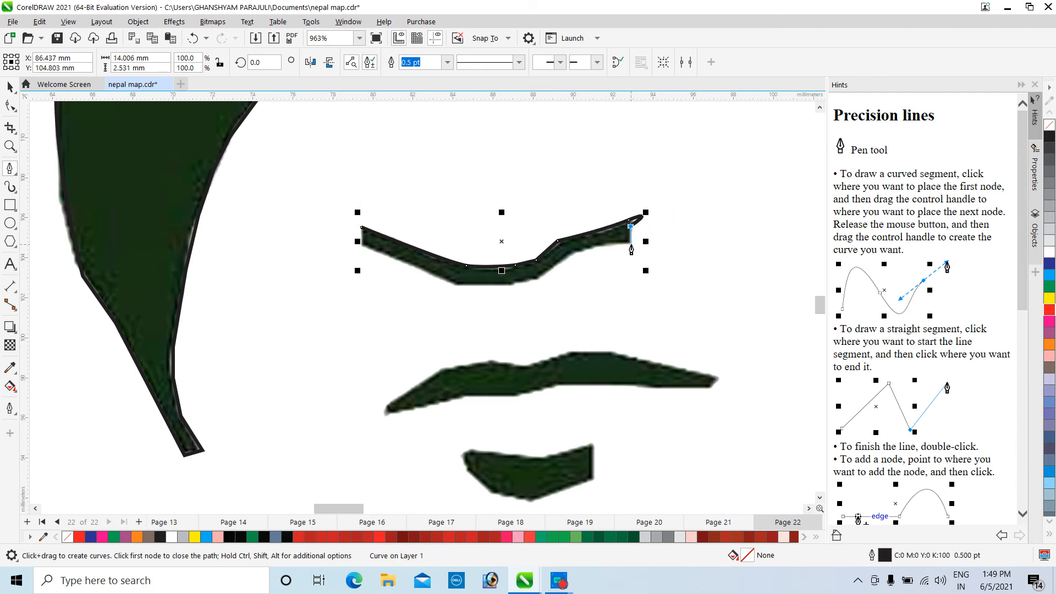
pyautogui.click(630, 244)
pyautogui.click(581, 250)
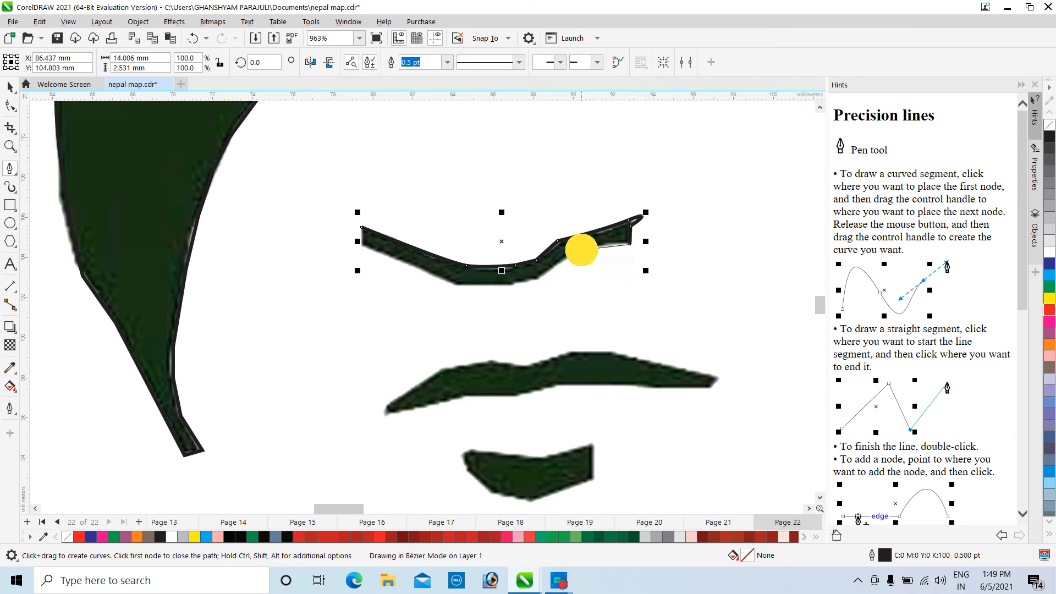
pyautogui.click(557, 265)
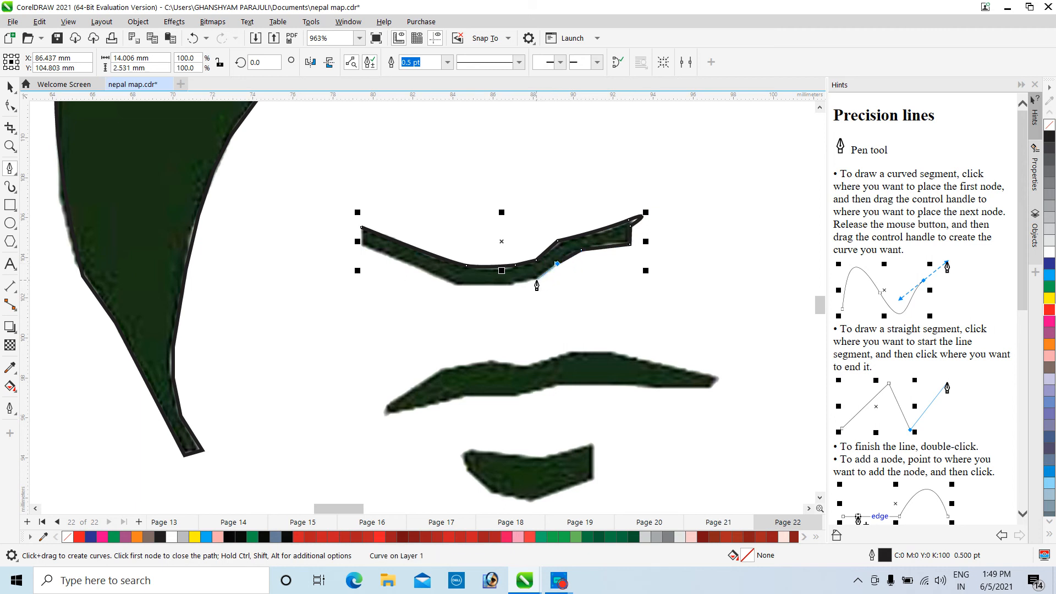
pyautogui.click(536, 281)
pyautogui.click(511, 284)
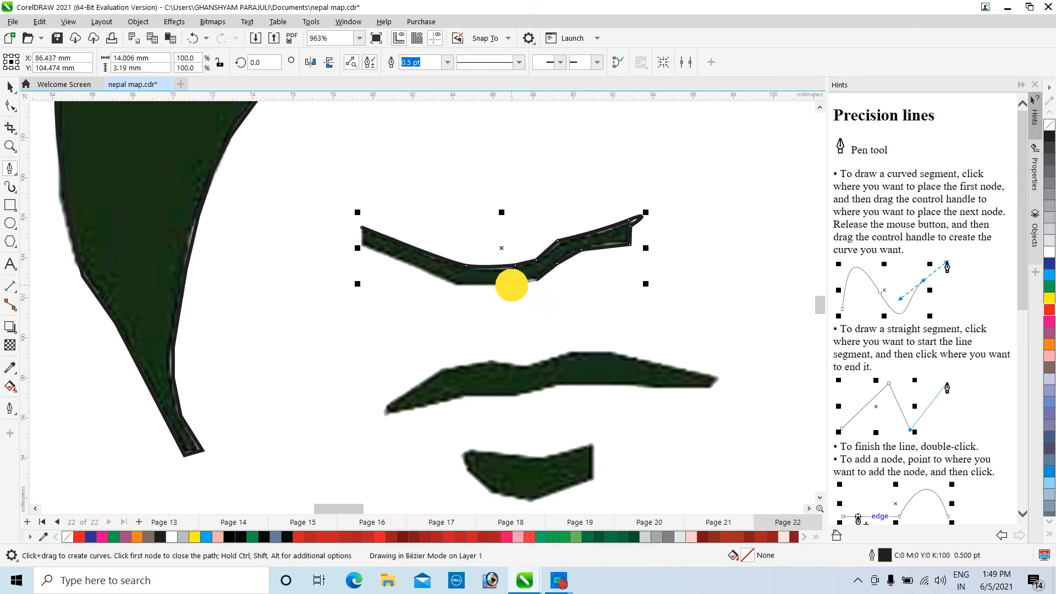
pyautogui.click(461, 286)
pyautogui.click(435, 279)
pyautogui.click(400, 262)
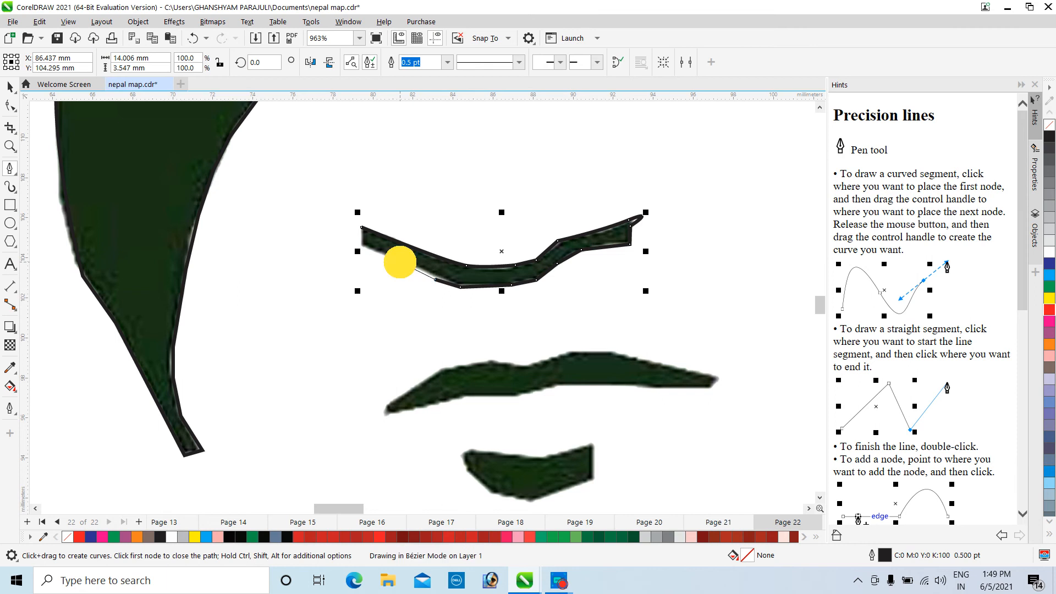
pyautogui.click(361, 249)
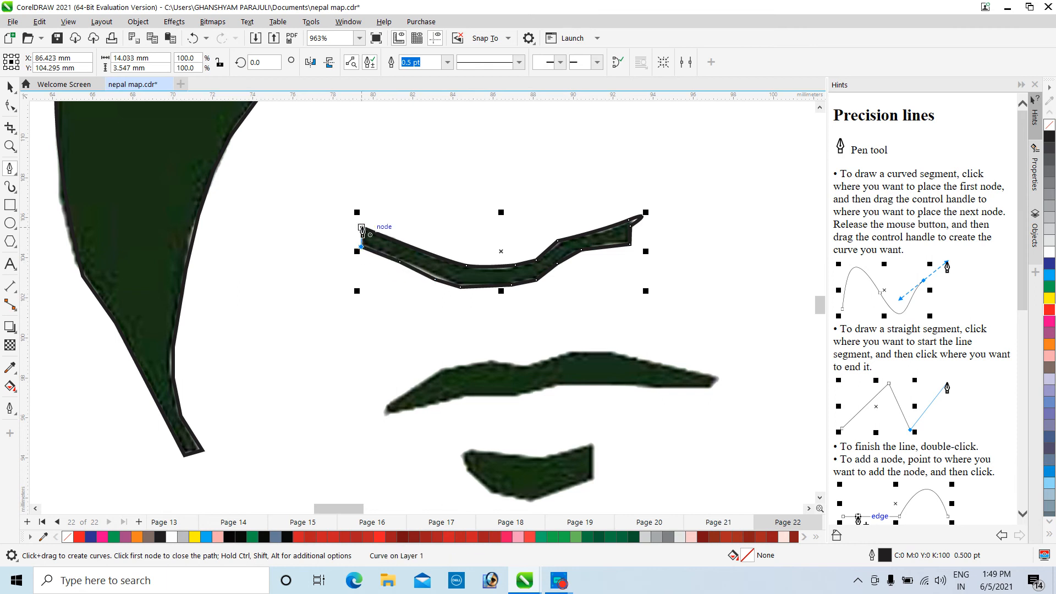
pyautogui.click(360, 227)
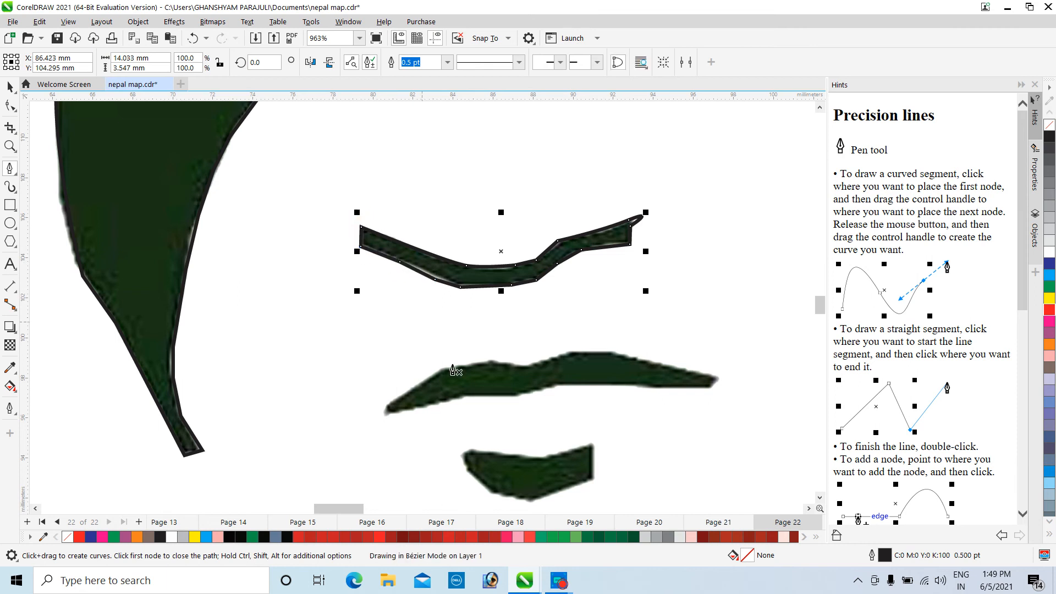
# Trace the lower edge of the mouth line from its low pointed end near the hat strap to the opposite tip.
pyautogui.click(383, 415)
pyautogui.click(461, 396)
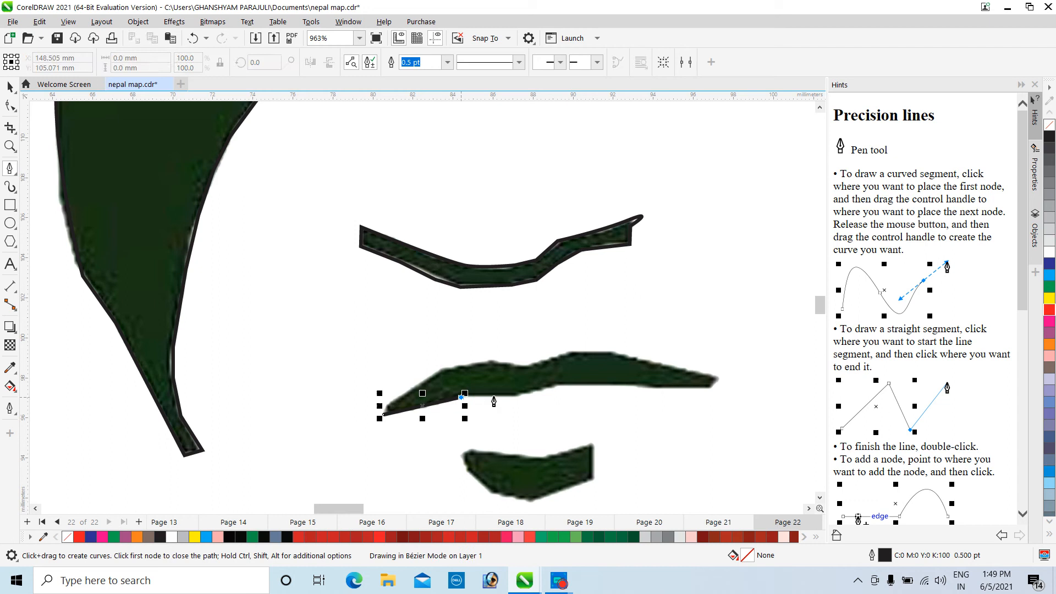
pyautogui.click(504, 392)
pyautogui.click(535, 392)
pyautogui.click(560, 384)
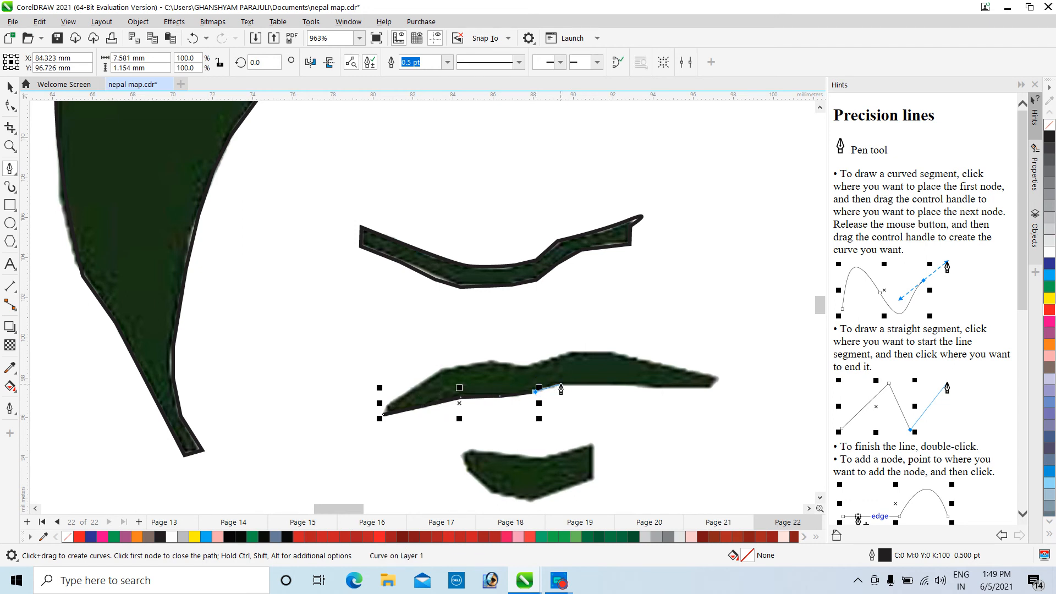
pyautogui.click(605, 383)
pyautogui.click(641, 385)
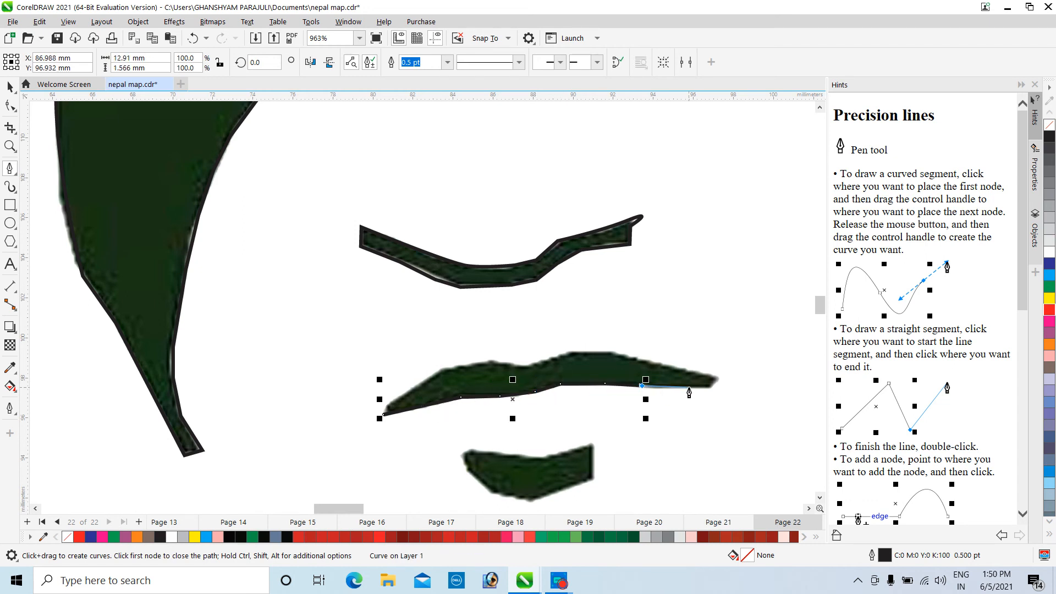
pyautogui.click(691, 387)
pyautogui.click(709, 386)
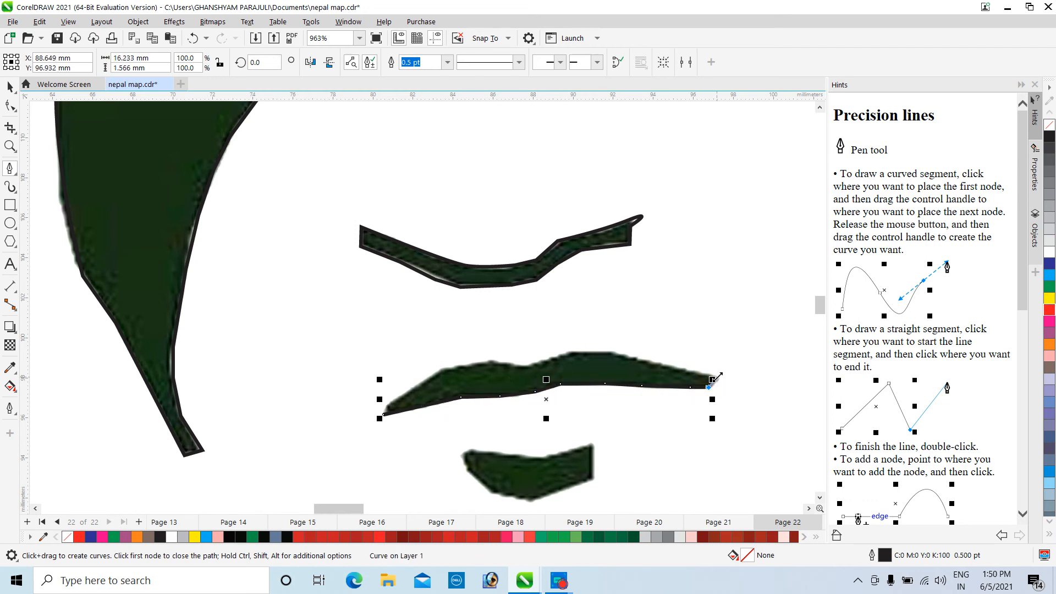
pyautogui.click(721, 377)
# Trace the mouth line's upper edge from the far tip over the first hump to the dip in the middle.
pyautogui.click(680, 370)
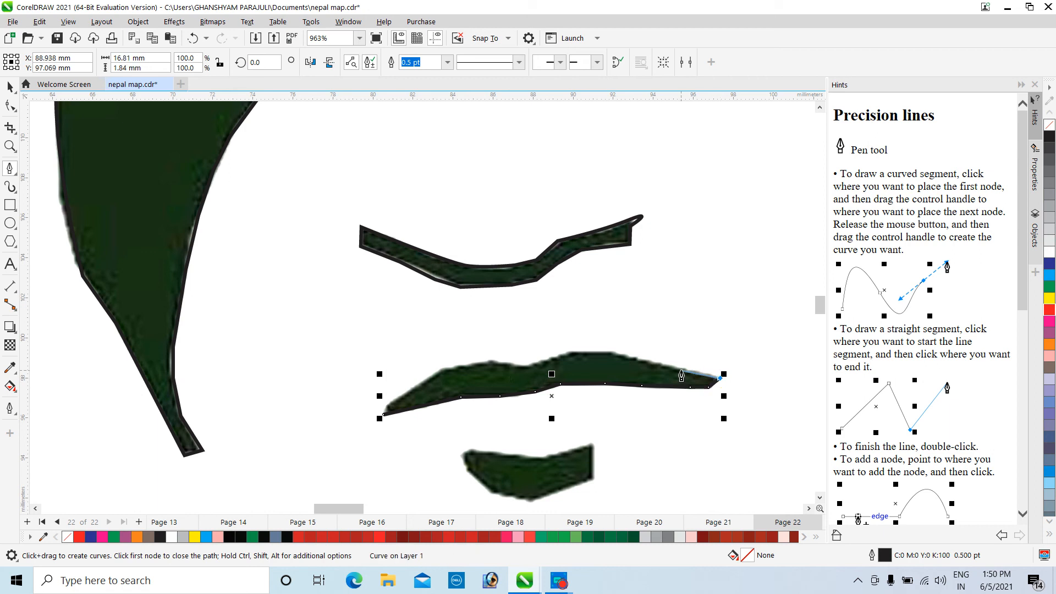
pyautogui.click(633, 358)
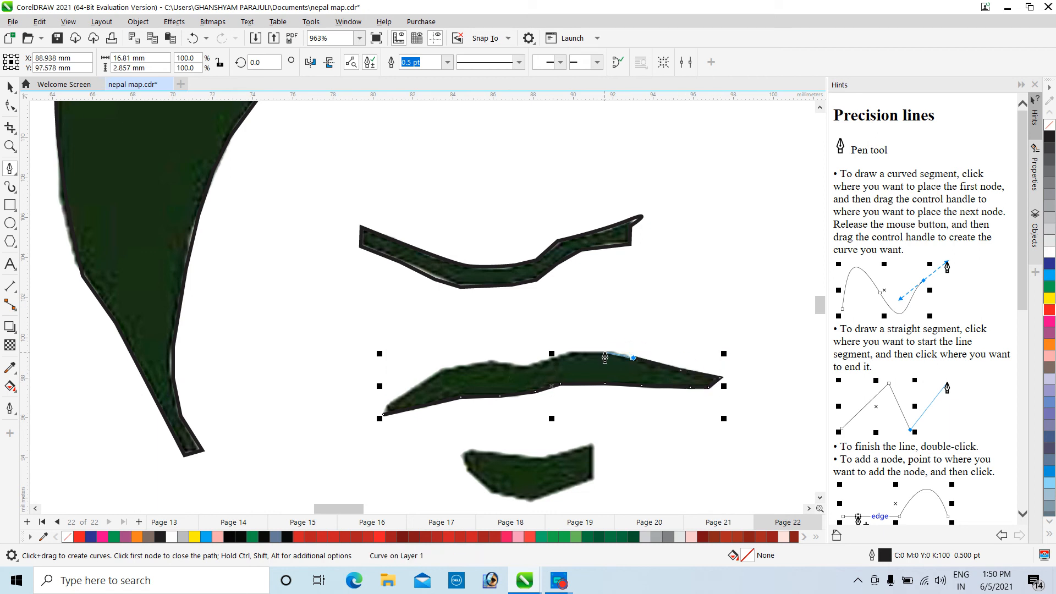
pyautogui.click(600, 351)
pyautogui.click(578, 352)
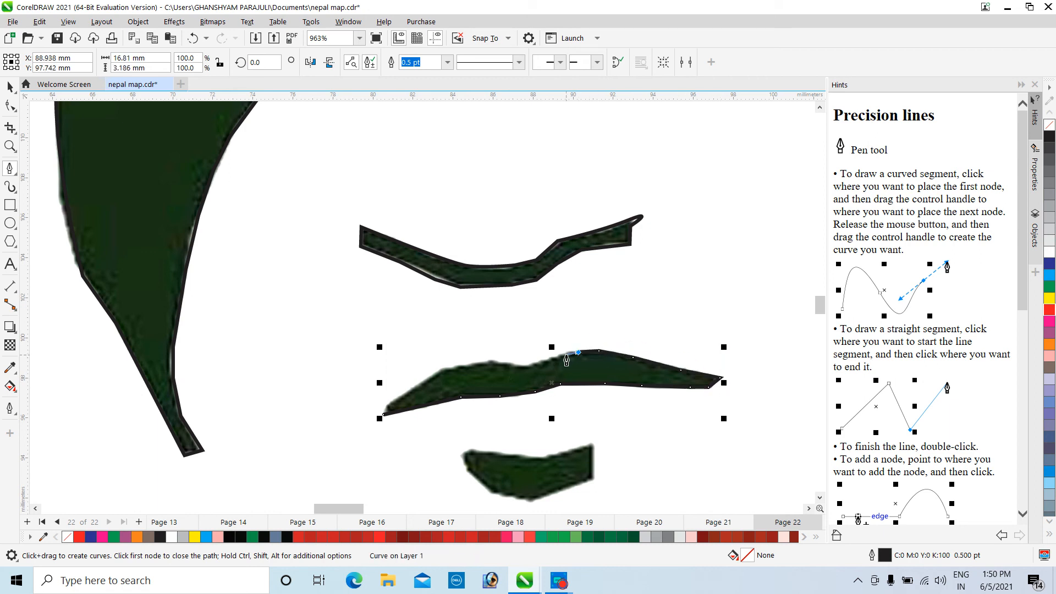
pyautogui.click(563, 355)
pyautogui.click(539, 361)
pyautogui.click(529, 364)
# Continue the mouth line's upper edge from the middle dip over the second hump to the starting point and close the outline.
pyautogui.click(510, 364)
pyautogui.click(482, 361)
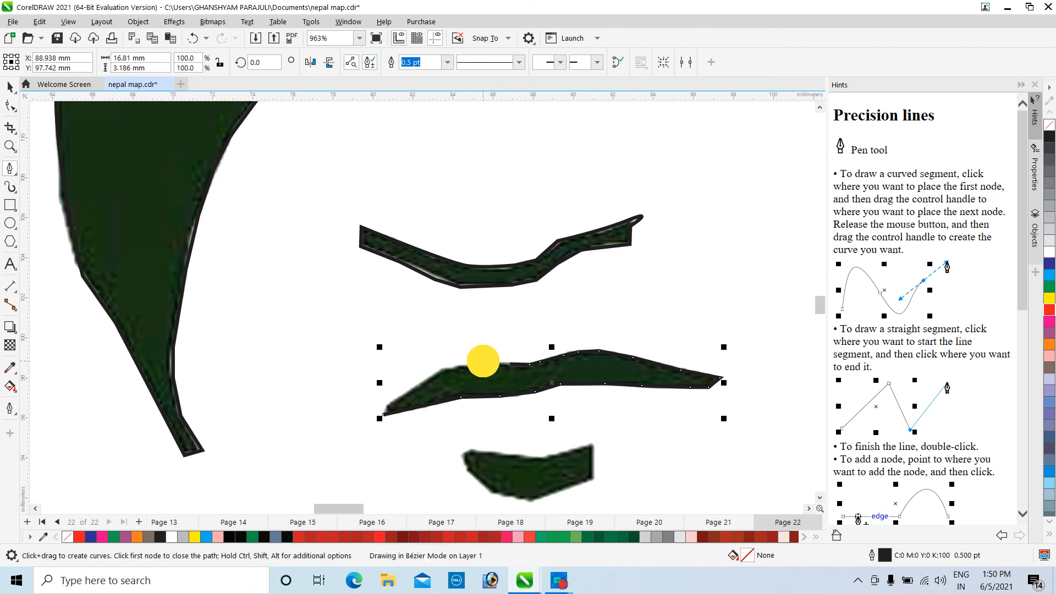
pyautogui.click(453, 367)
pyautogui.click(434, 372)
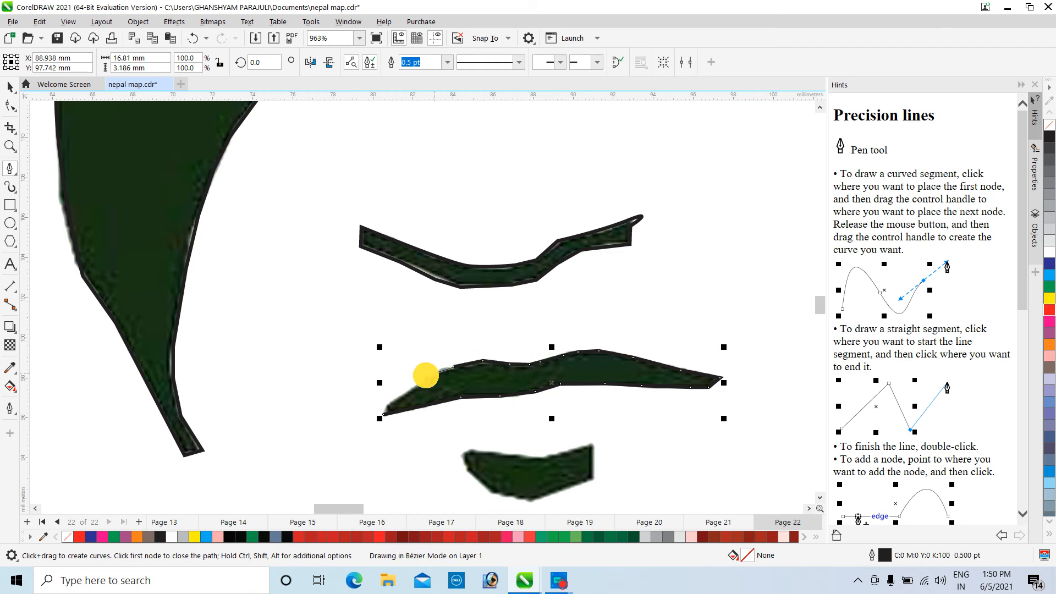
pyautogui.click(405, 395)
pyautogui.click(389, 403)
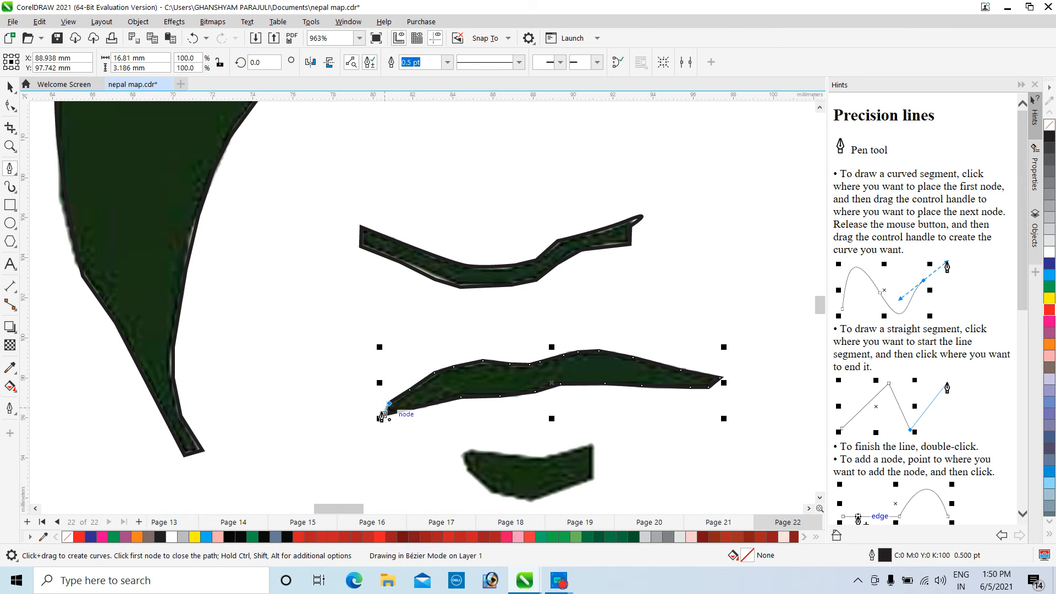
pyautogui.click(382, 416)
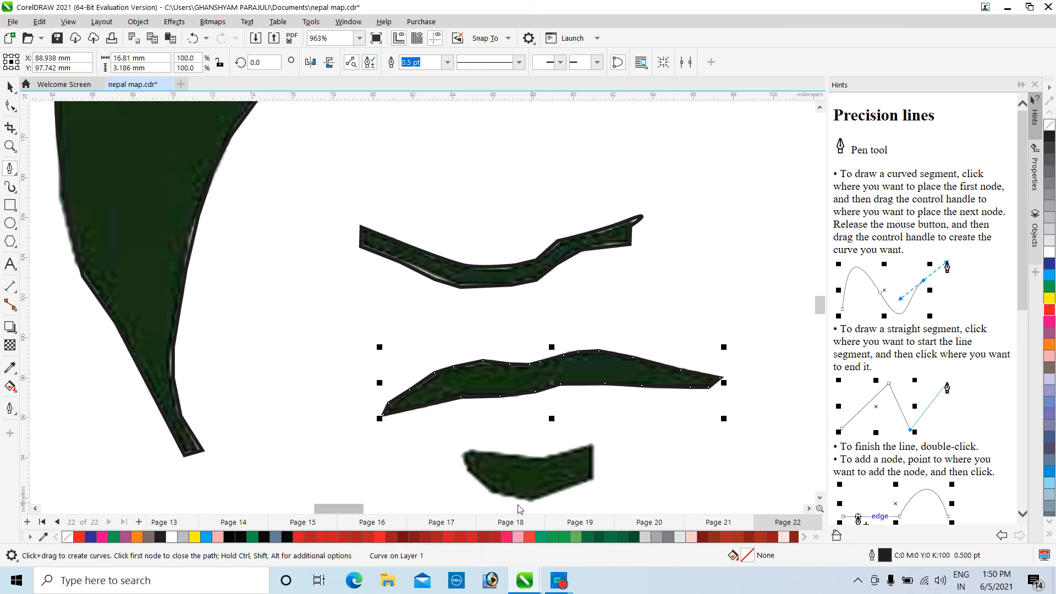
# Trace the small shape below the mouth along its curved lower edge and back across its upper edge, ending the path at the upper corner.
pyautogui.click(595, 478)
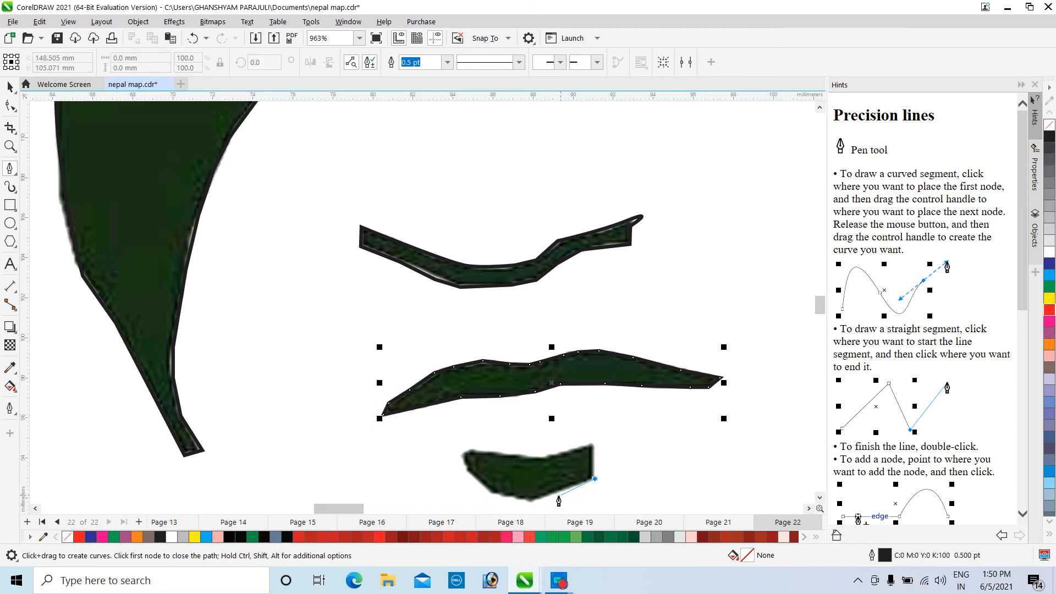
pyautogui.click(528, 500)
pyautogui.moveTo(515, 485); pyautogui.dragTo(491, 477)
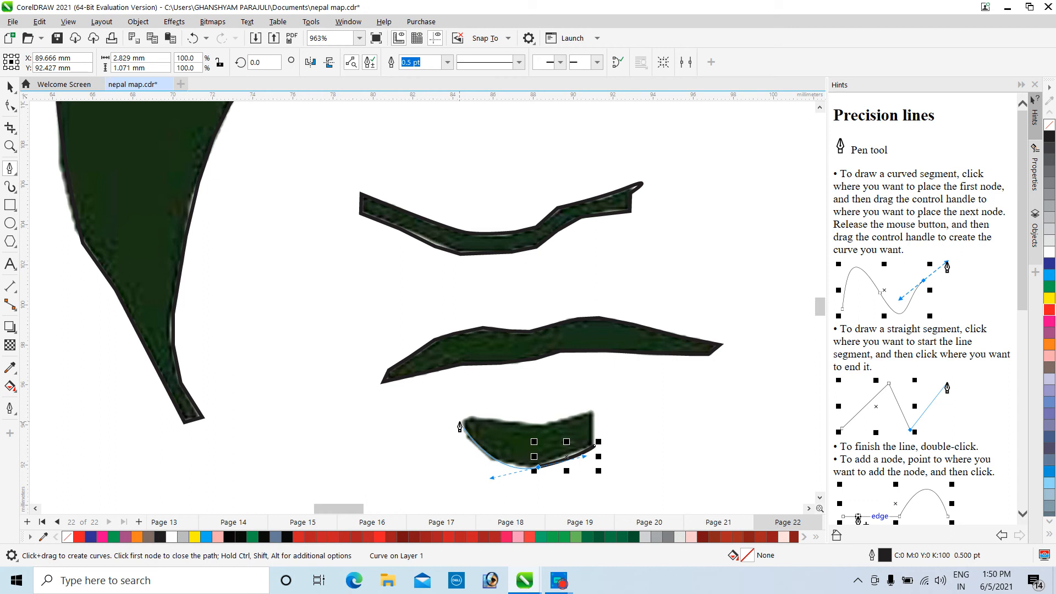
pyautogui.click(460, 422)
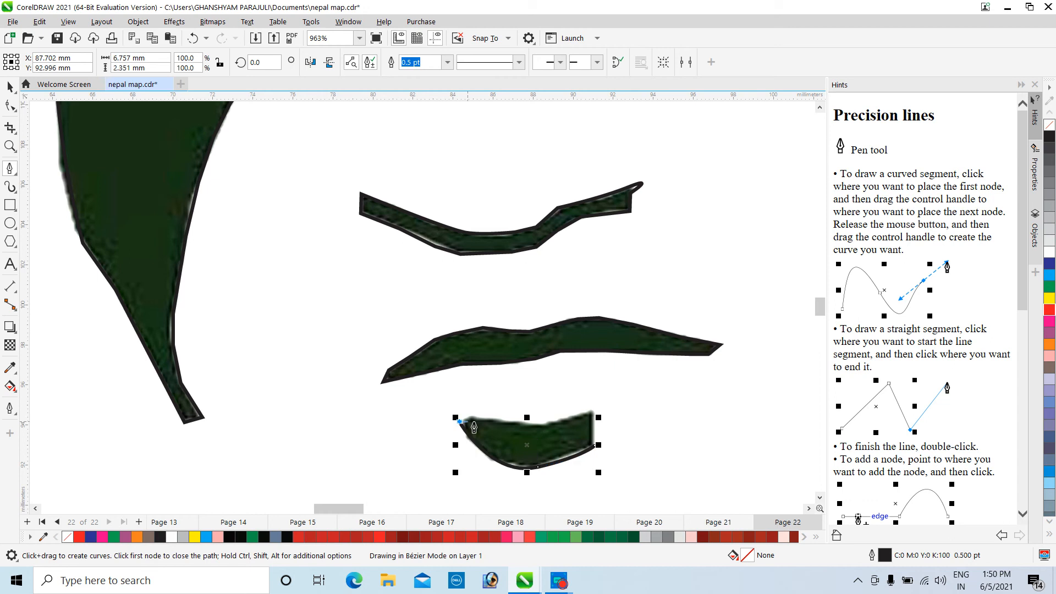
pyautogui.click(529, 426)
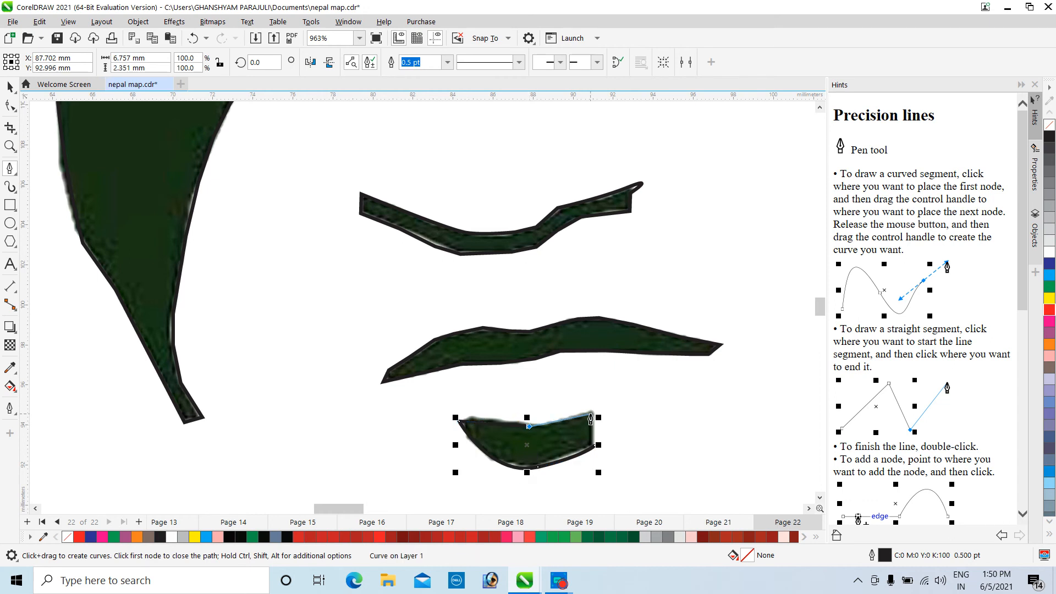
pyautogui.moveTo(590, 416); pyautogui.dragTo(615, 403)
pyautogui.scroll(4, 603, 422)
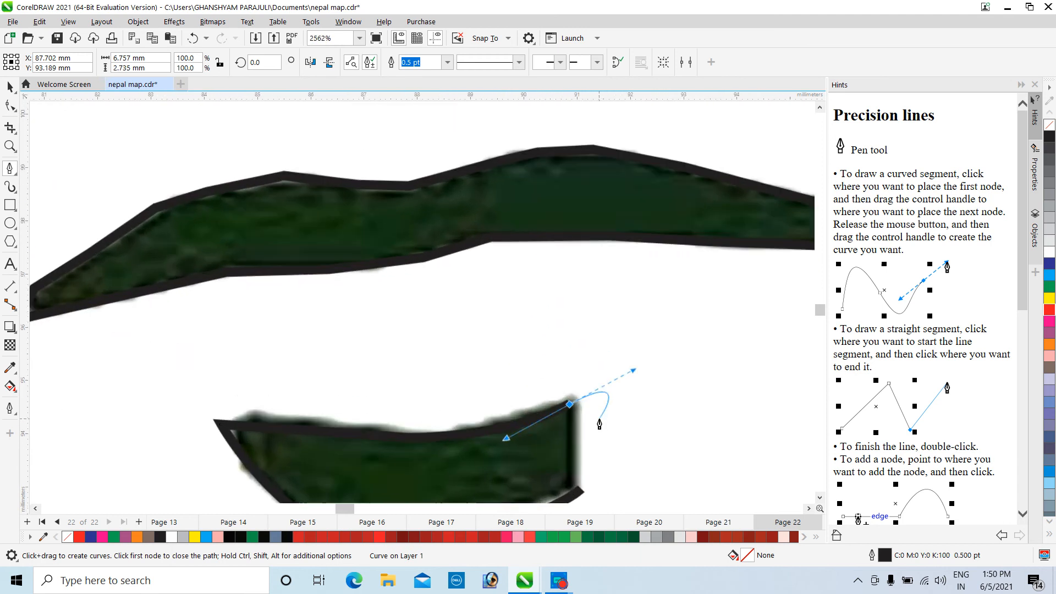
pyautogui.click(569, 406)
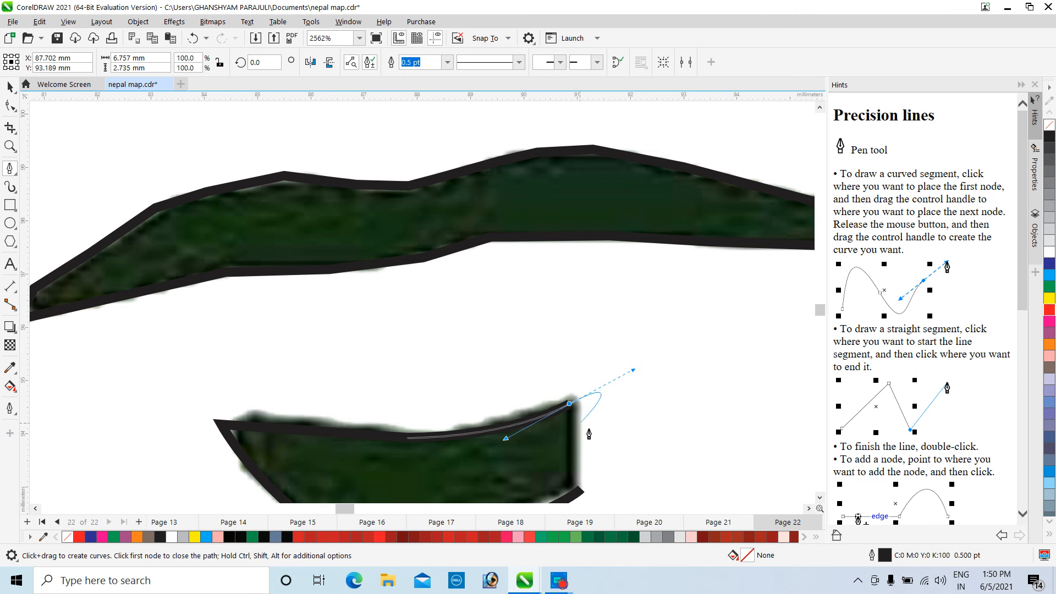
pyautogui.doubleClick(569, 405)
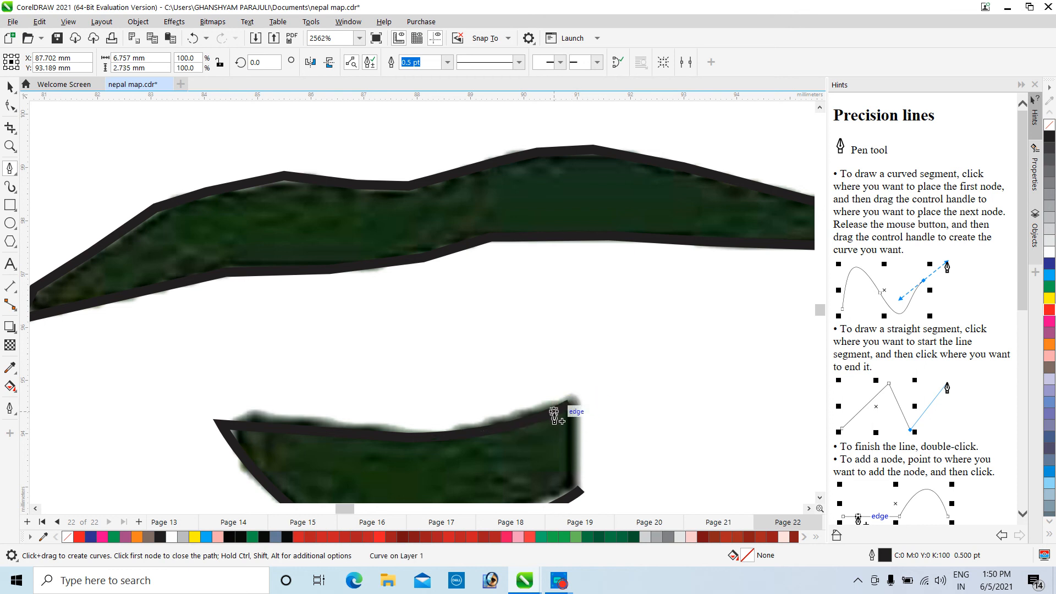
# Draw a straight diagonal line about 167 mm wide and 63 mm high in the empty area beside the page, and switch to the Pick tool.
pyautogui.scroll(-3, 578, 415)
pyautogui.scroll(-8, 584, 446)
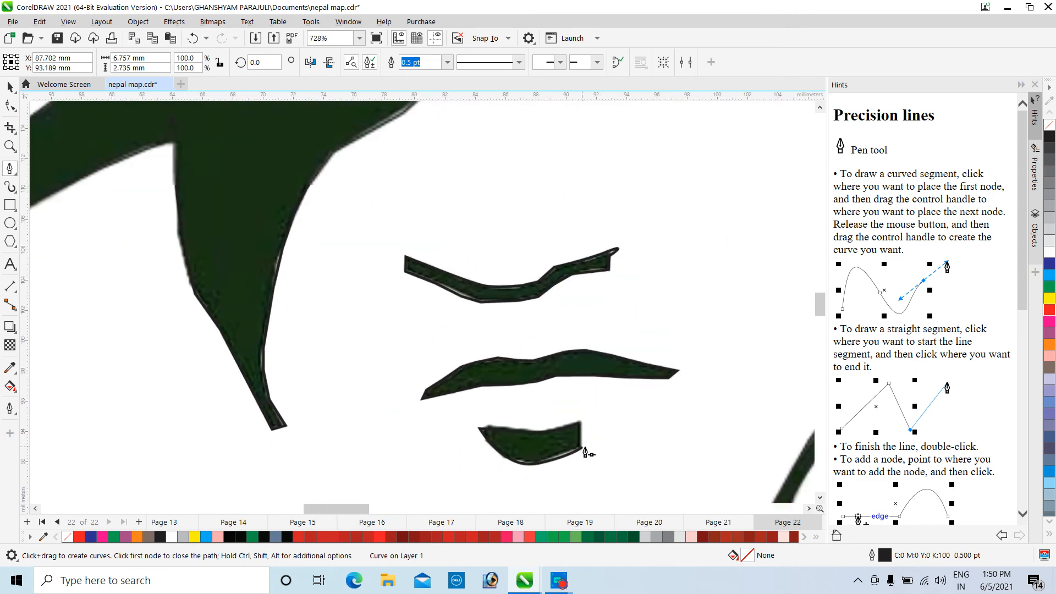
pyautogui.scroll(-1, 584, 447)
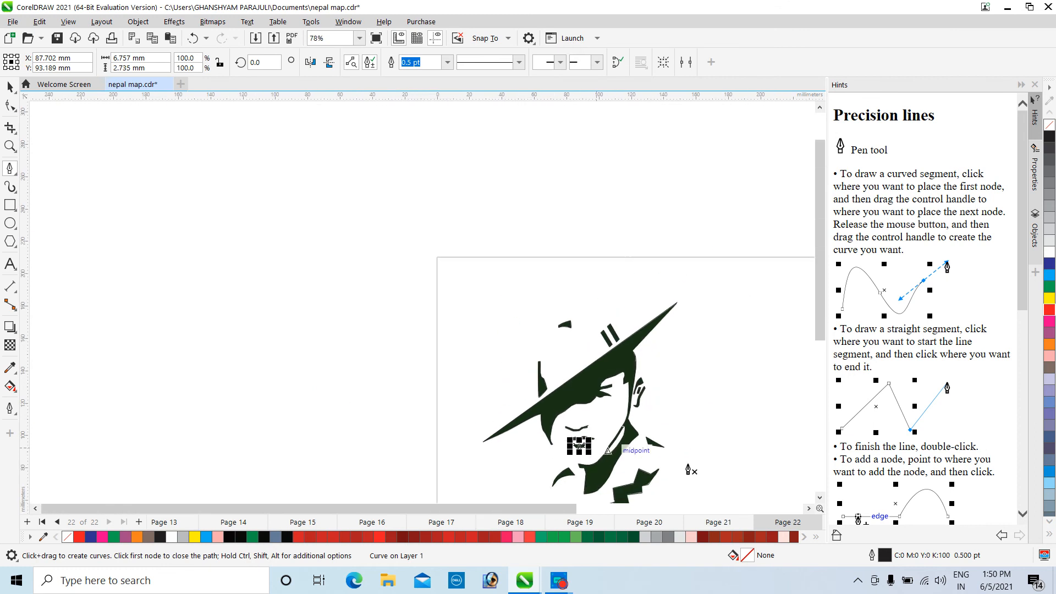
pyautogui.click(821, 497)
pyautogui.click(821, 497)
pyautogui.click(822, 497)
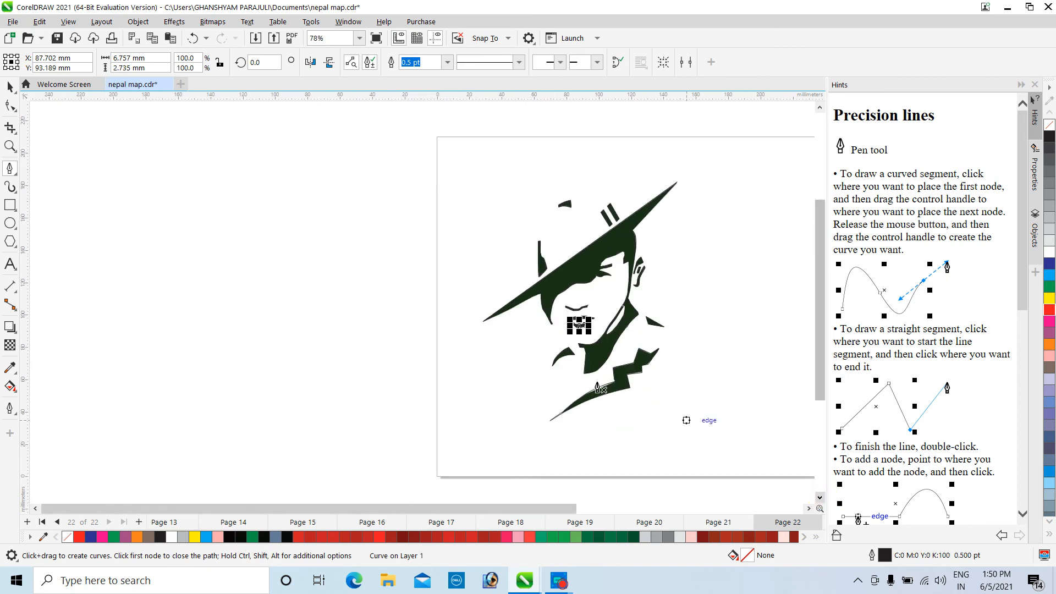
pyautogui.click(390, 281)
pyautogui.doubleClick(120, 179)
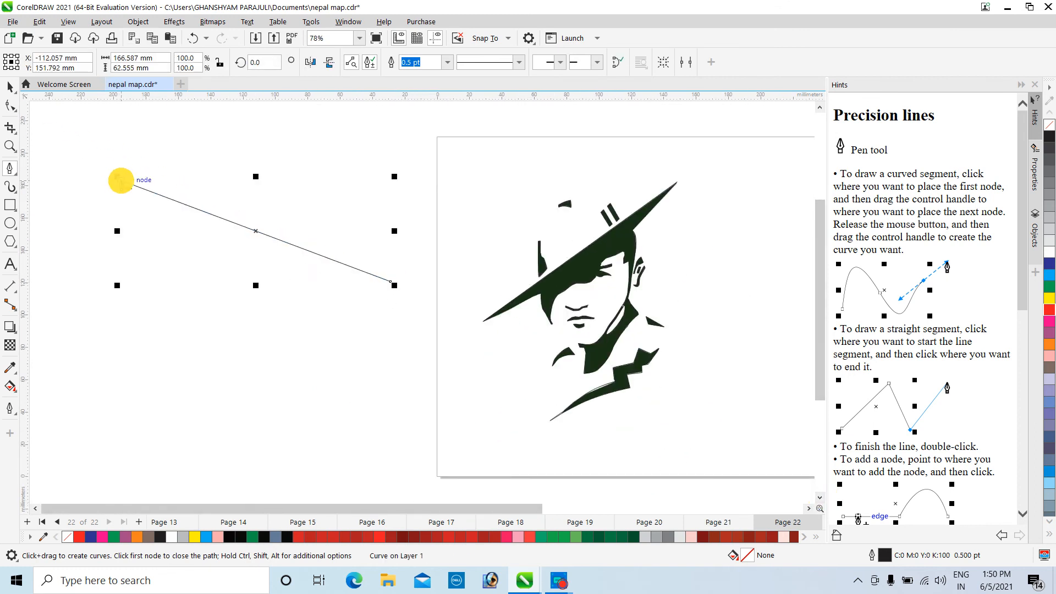
pyautogui.click(10, 87)
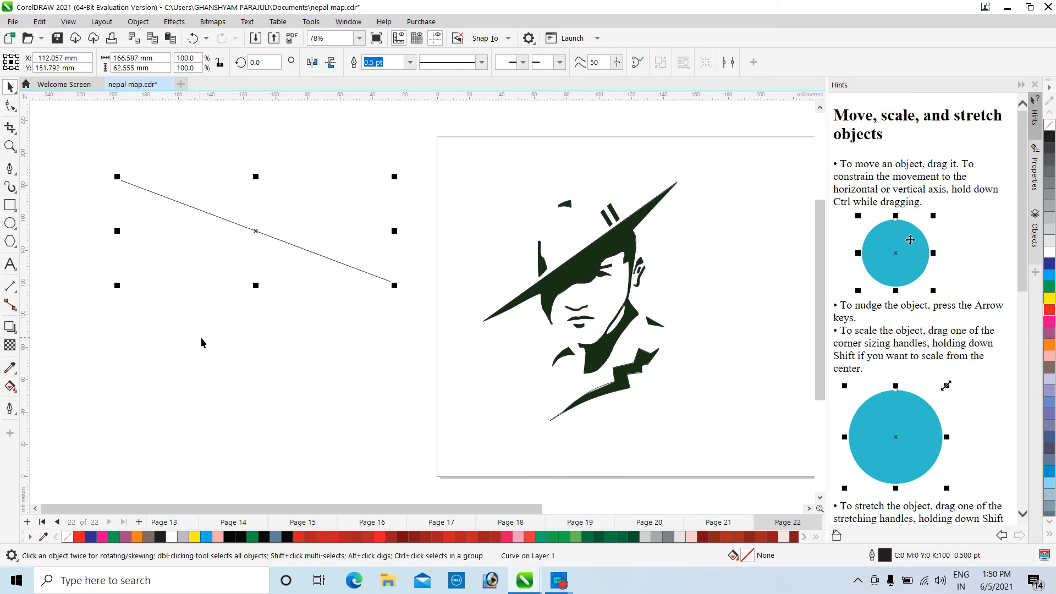
# Delete the stray diagonal line and move the filled hat portrait bitmap off the page, leaving the traced outlines in place.
pyautogui.press('Delete')
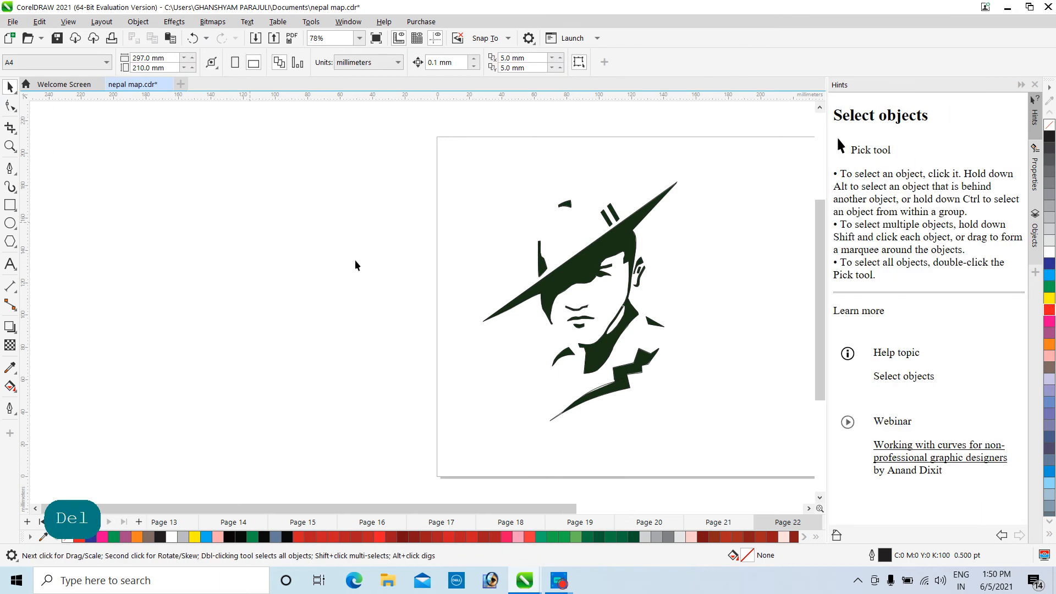
pyautogui.click(566, 236)
pyautogui.moveTo(558, 236); pyautogui.dragTo(266, 252)
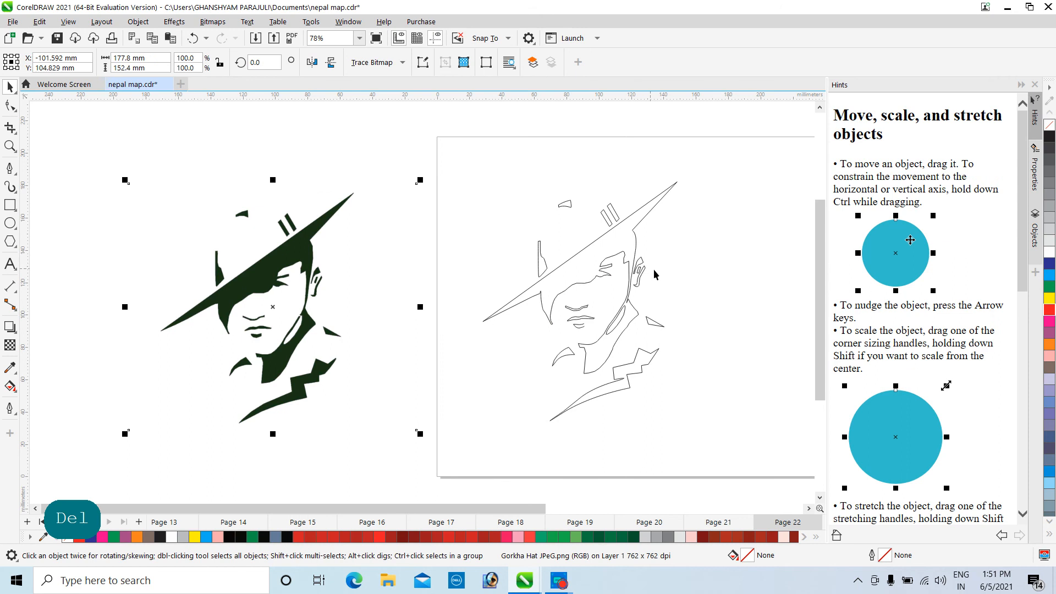
# Convert the small outline above the hat to curves and reshape its right edge at the lower-right node with the Shape tool.
pyautogui.scroll(3, 654, 273)
pyautogui.scroll(2, 611, 202)
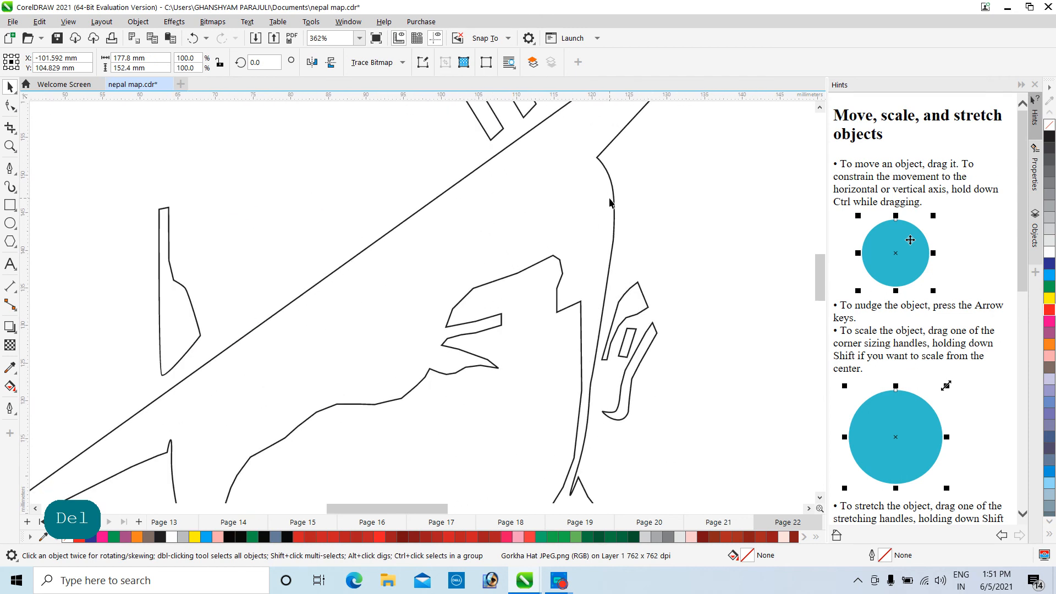
pyautogui.moveTo(819, 108); pyautogui.dragTo(819, 108)
pyautogui.scroll(5, 281, 239)
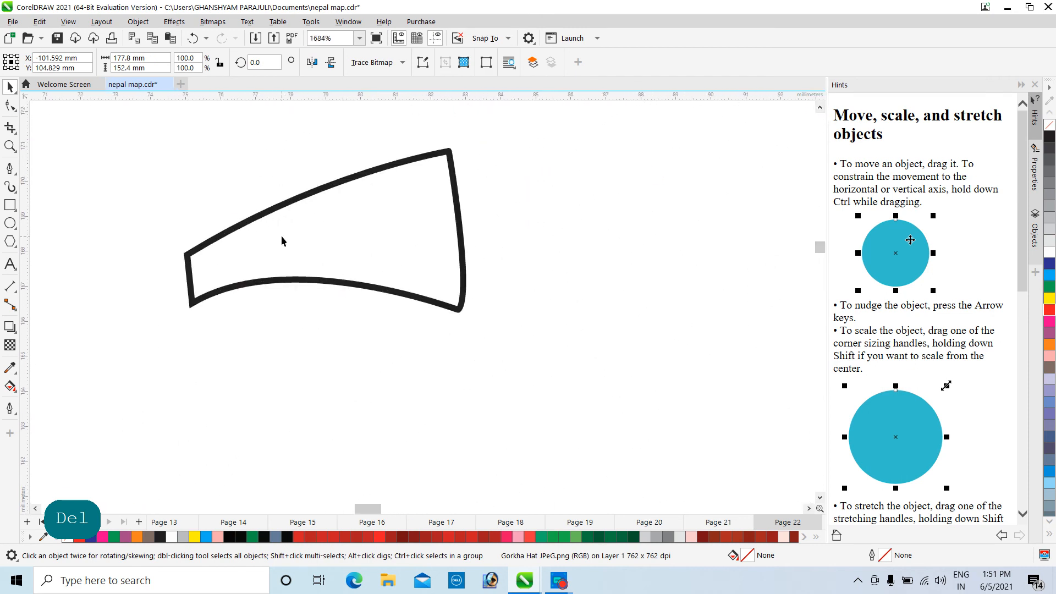
pyautogui.click(384, 248)
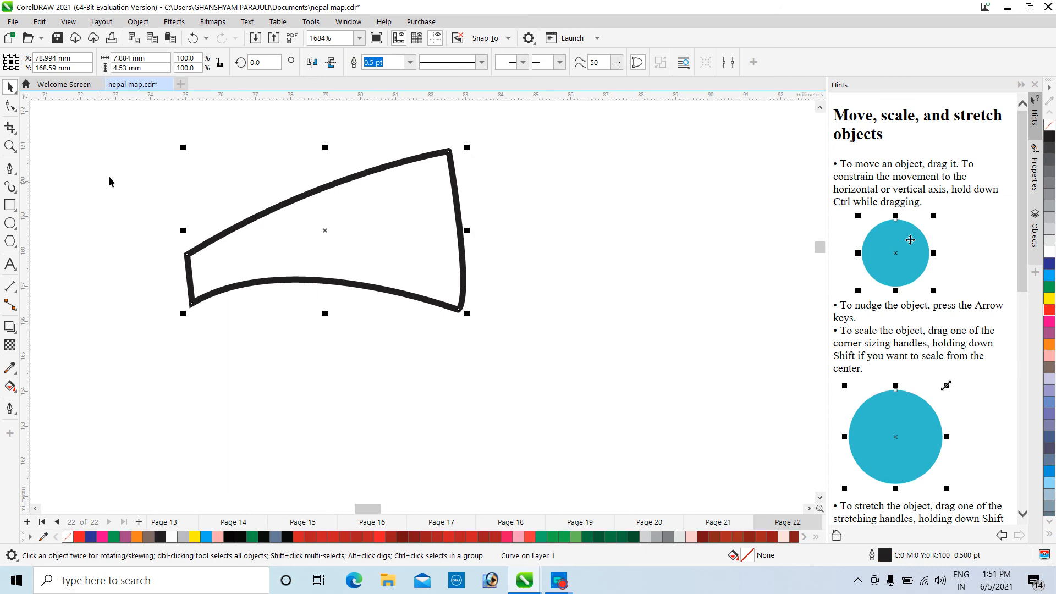
pyautogui.hotkey('ctrl', 'q')
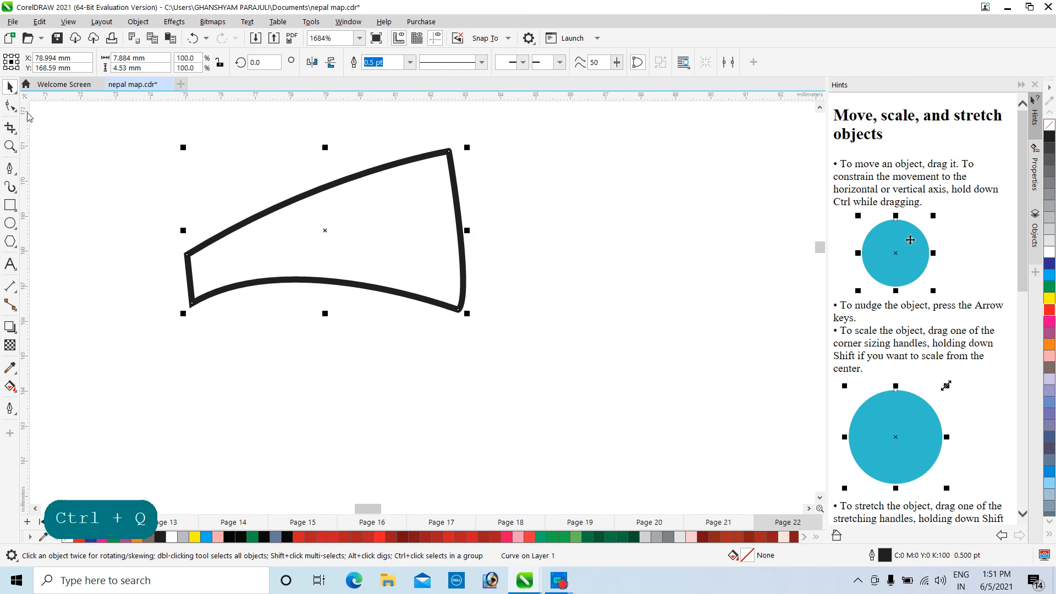
pyautogui.click(10, 105)
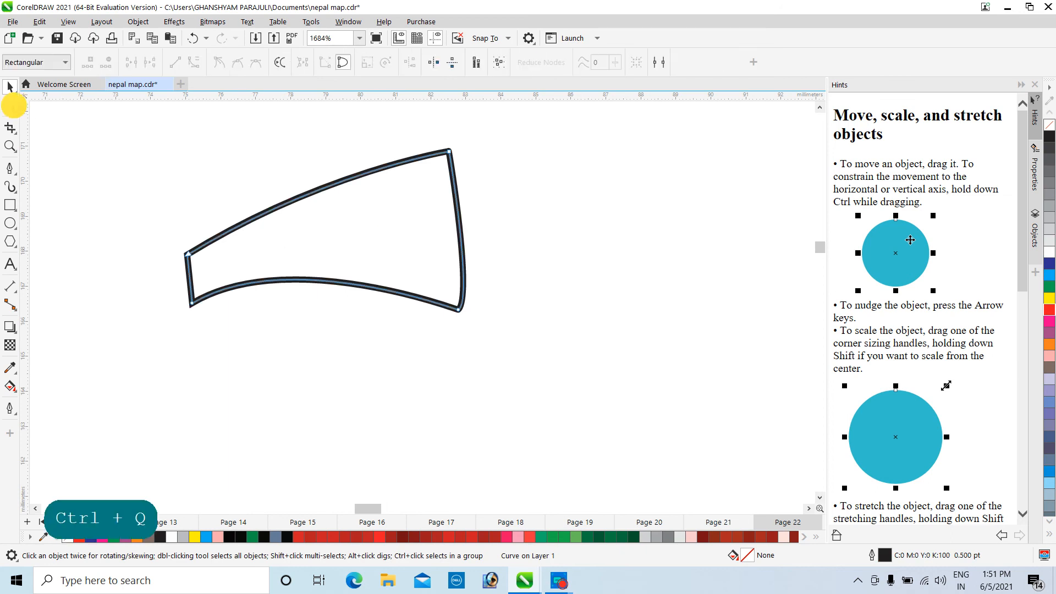
pyautogui.click(459, 311)
pyautogui.moveTo(473, 299); pyautogui.dragTo(466, 269)
# Adjust the curve handle at the bend node on the right side of the narrow outline beside the hat.
pyautogui.scroll(-4, 351, 262)
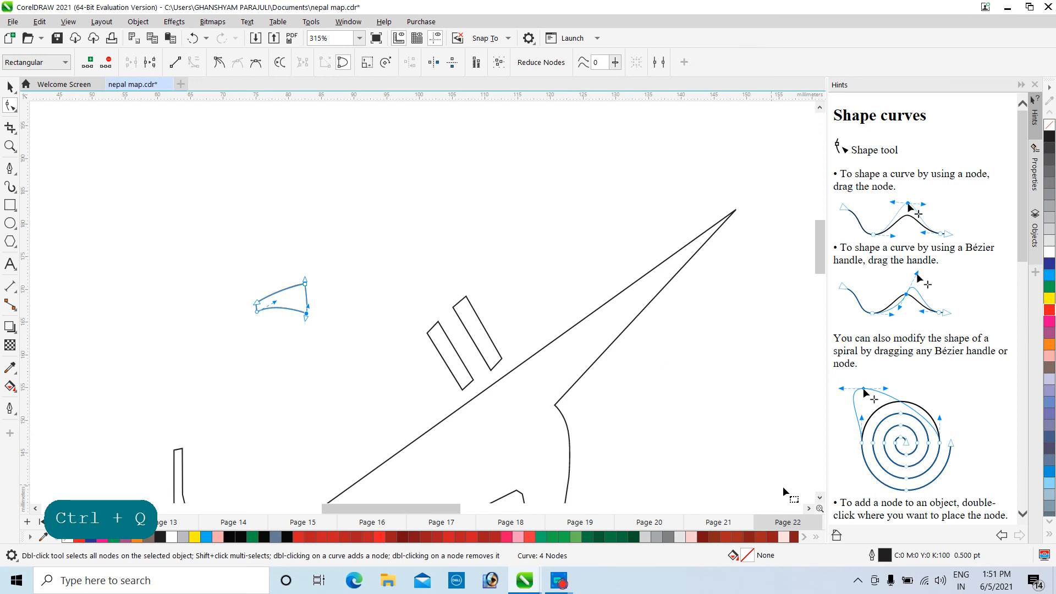
pyautogui.click(819, 498)
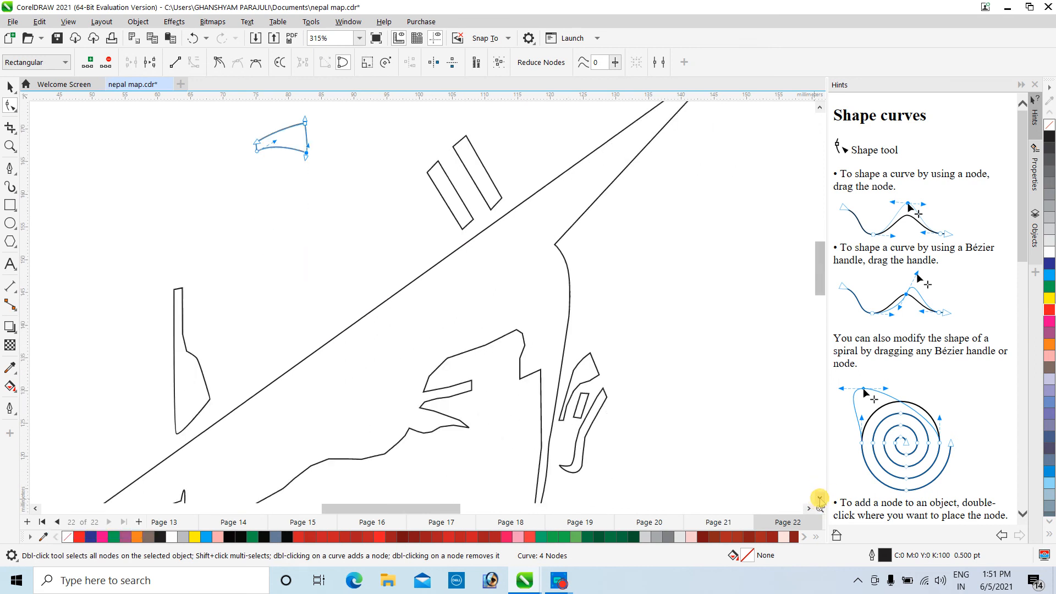
pyautogui.click(180, 293)
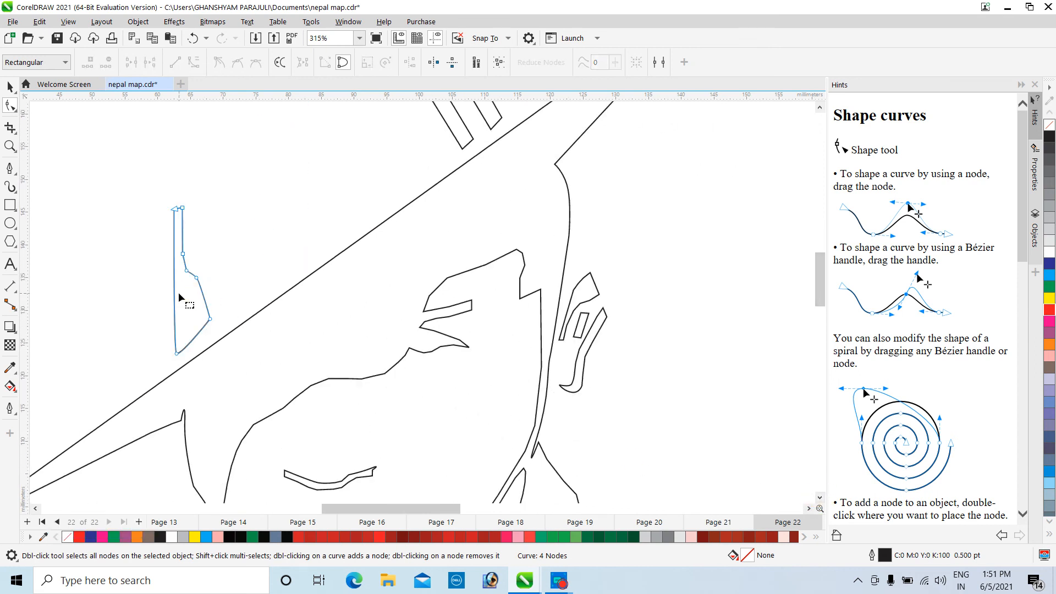
pyautogui.scroll(4, 178, 292)
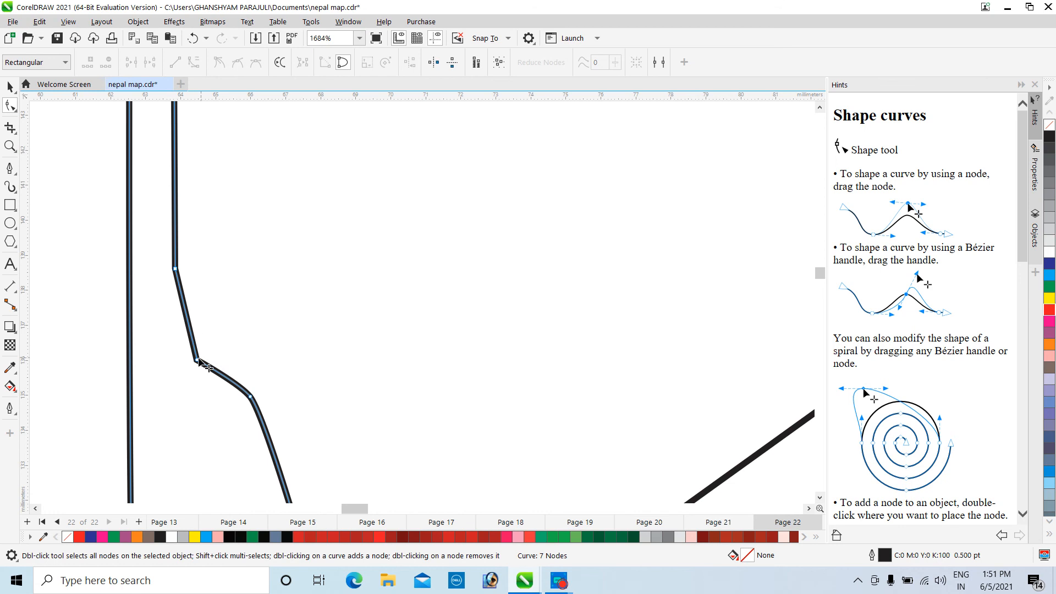
pyautogui.click(198, 360)
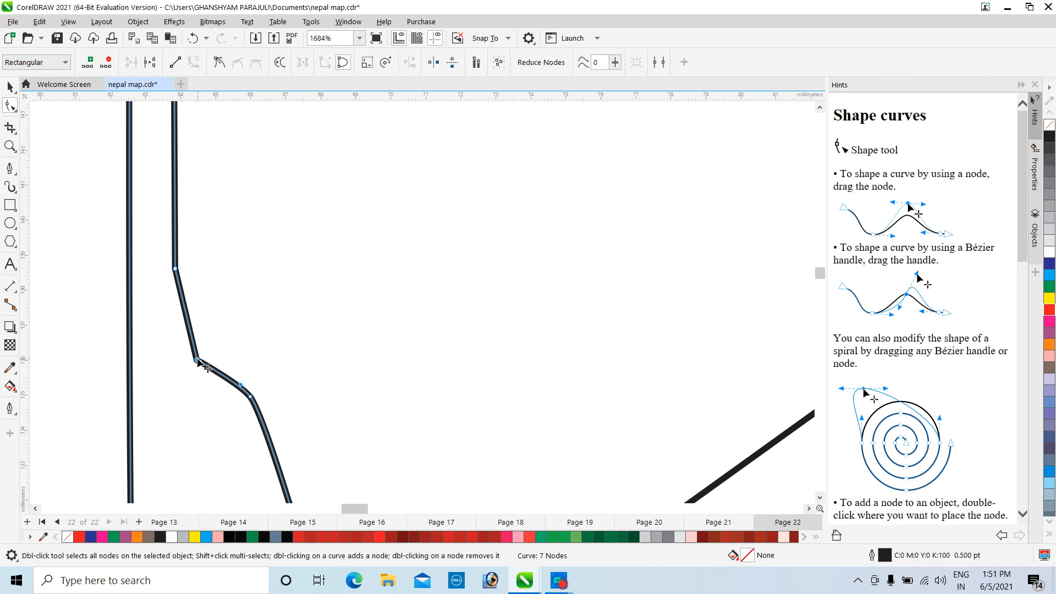
pyautogui.click(250, 398)
pyautogui.scroll(2, 264, 411)
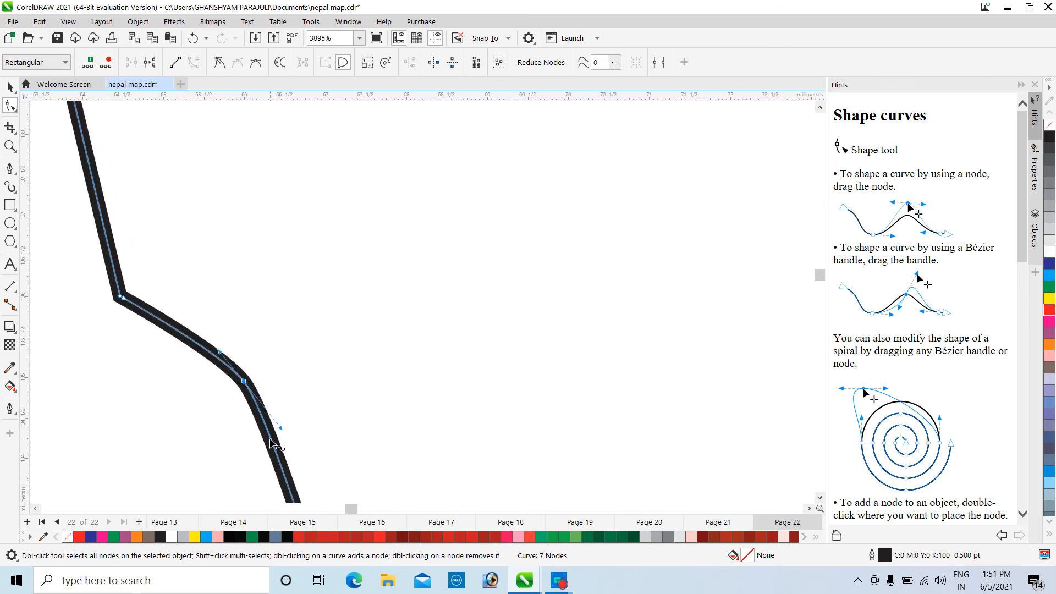
pyautogui.moveTo(280, 428); pyautogui.dragTo(288, 419)
# Remove the two angular nodes above the bend on the narrow outline's right side to smooth its contour.
pyautogui.click(121, 297)
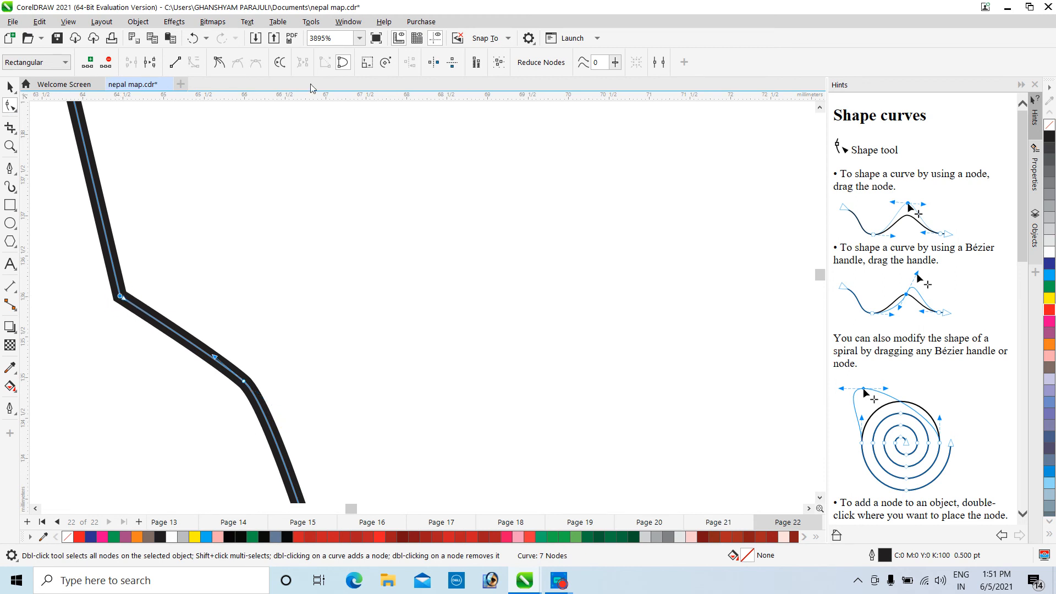
pyautogui.hotkey('ctrl', 'q')
pyautogui.hotkey('ctrl', 'q')
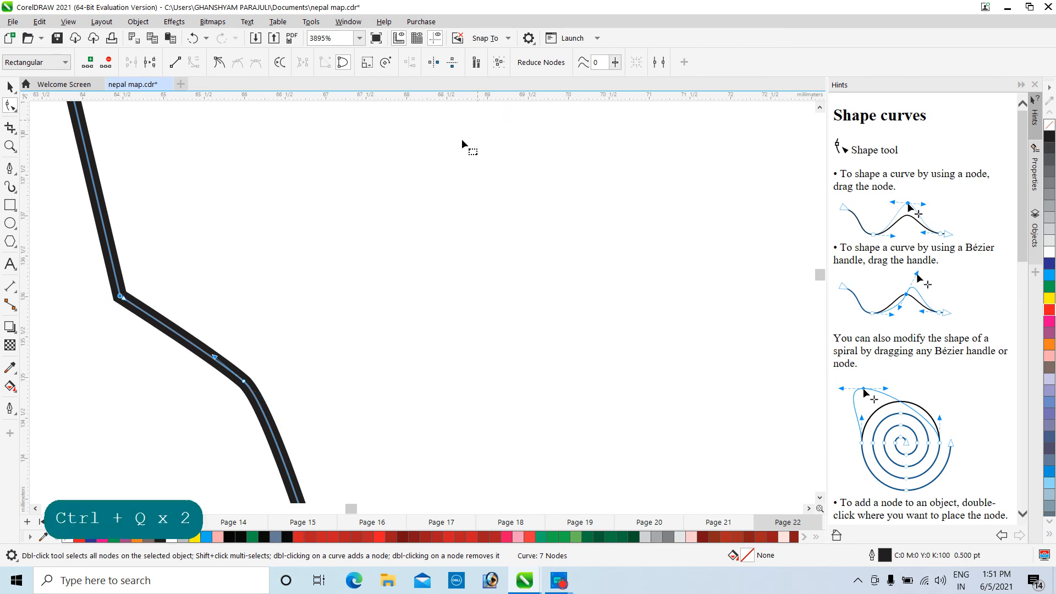
pyautogui.doubleClick(120, 297)
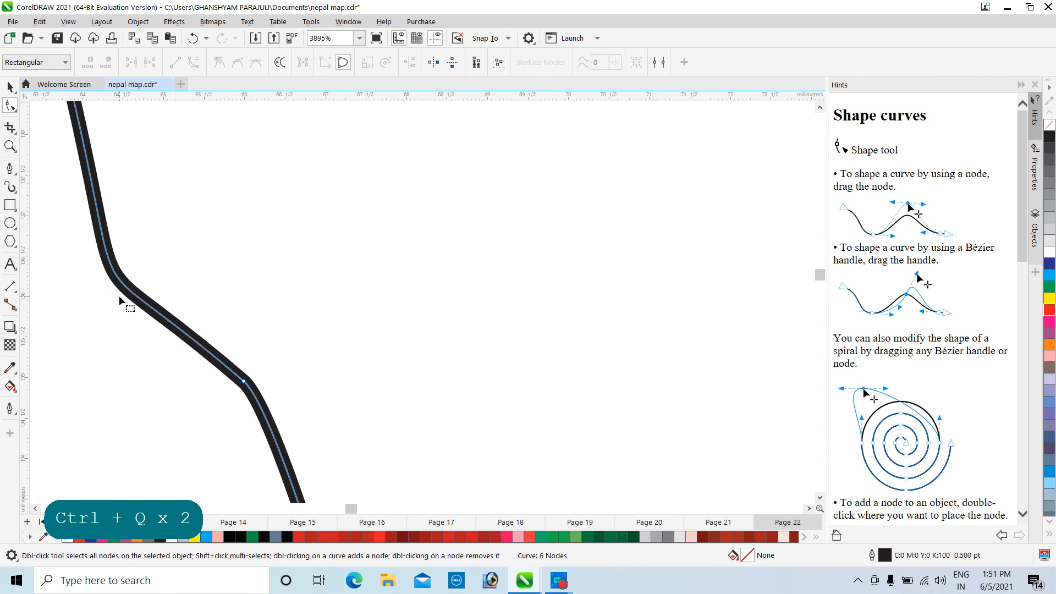
pyautogui.scroll(-3, 185, 337)
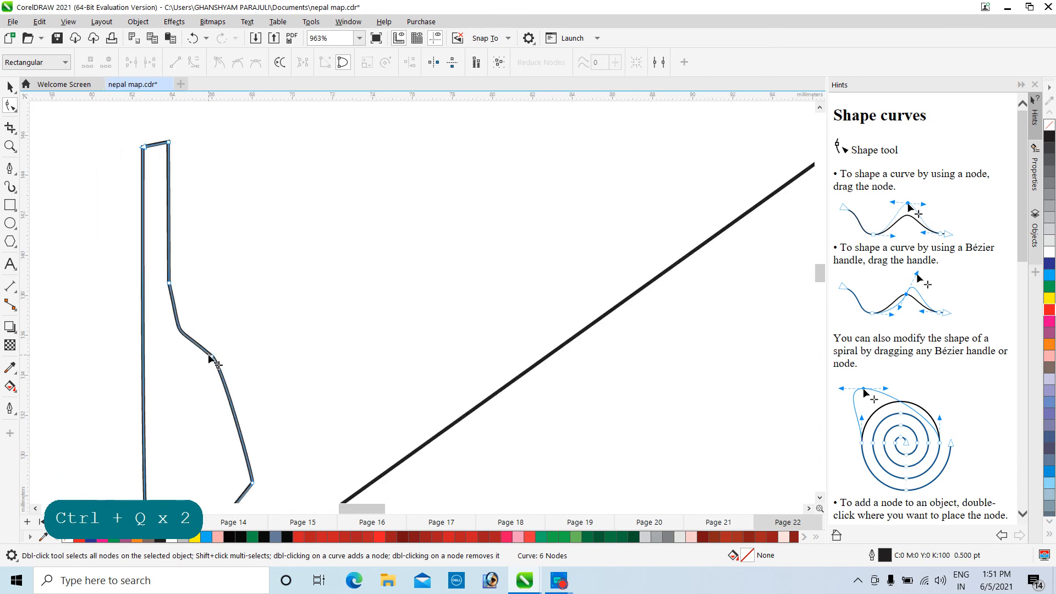
pyautogui.doubleClick(168, 284)
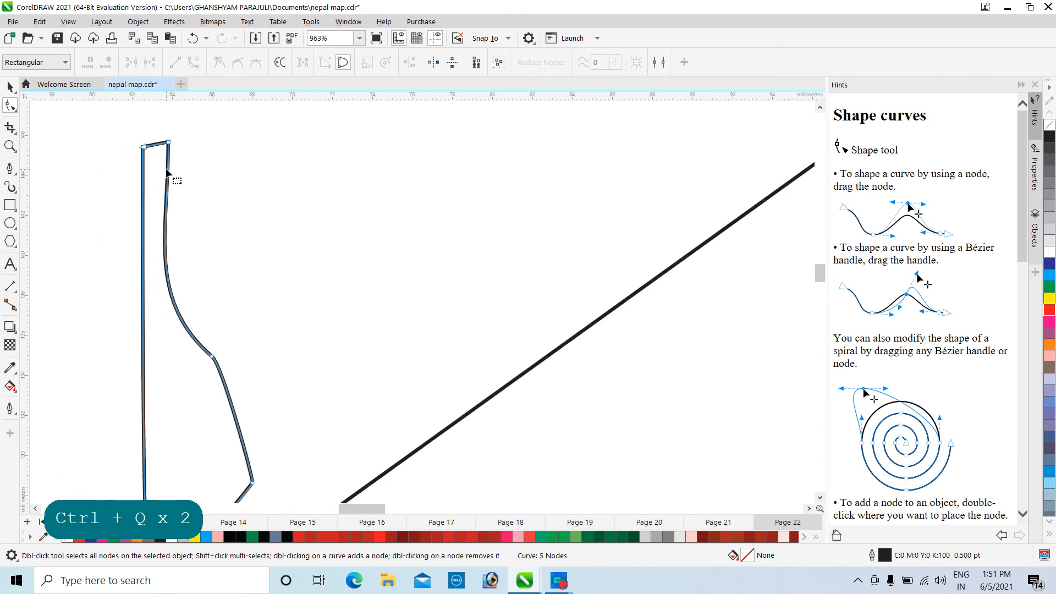
# Convert the short segment at the peak of the face outline above the eye from a line to a curve.
pyautogui.scroll(-3, 236, 405)
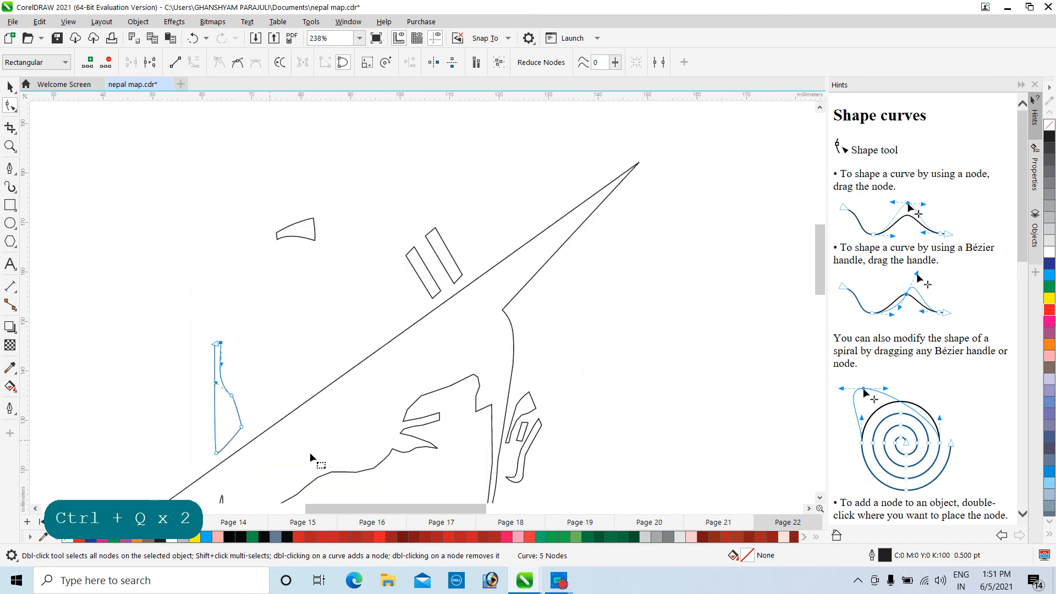
pyautogui.moveTo(819, 499); pyautogui.dragTo(820, 500)
pyautogui.scroll(2, 407, 238)
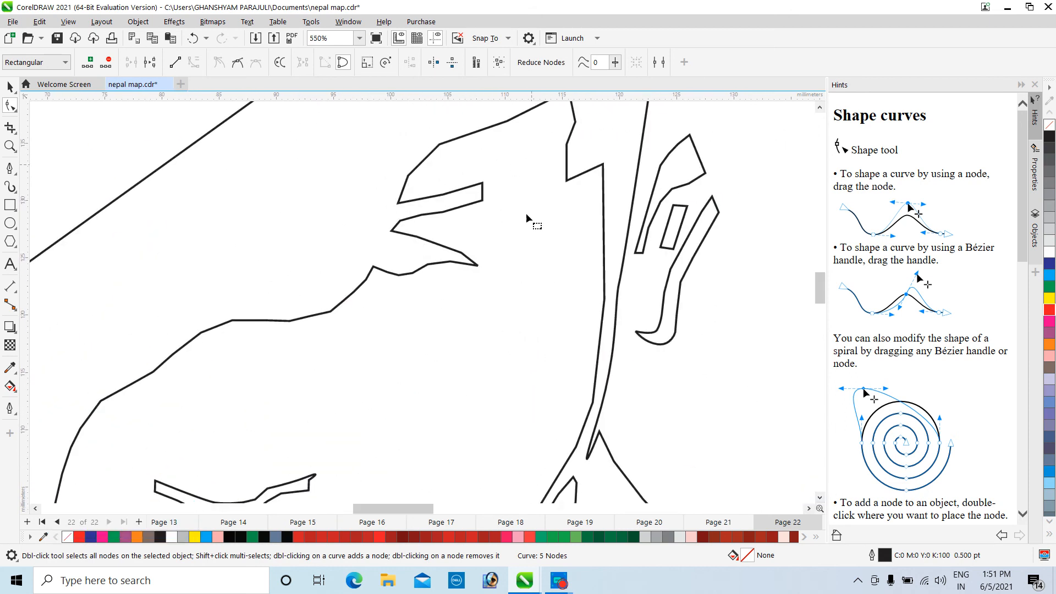
pyautogui.moveTo(819, 108); pyautogui.dragTo(819, 107)
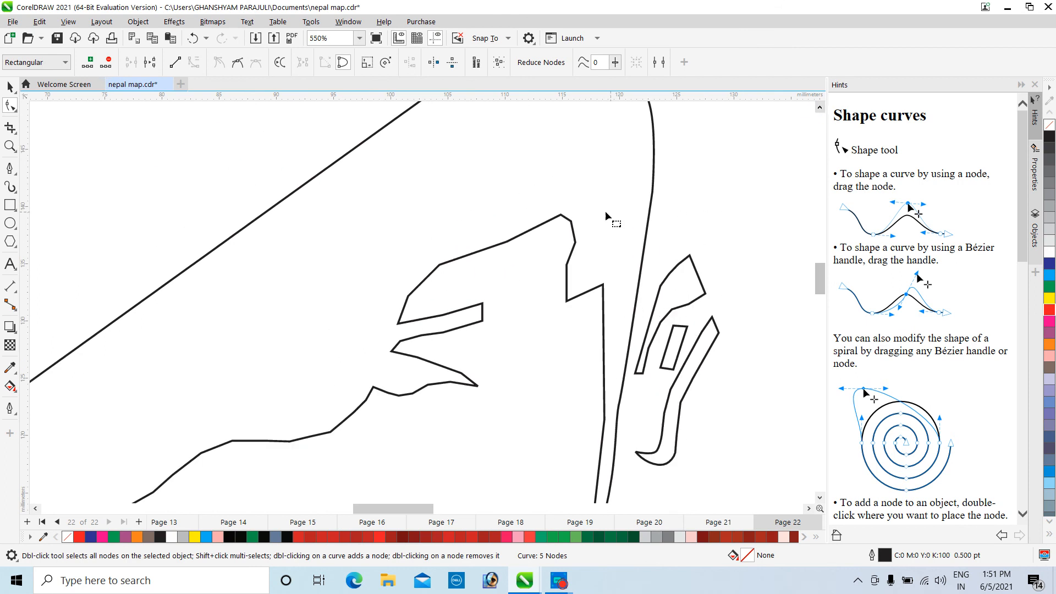
pyautogui.scroll(2, 563, 251)
pyautogui.click(542, 262)
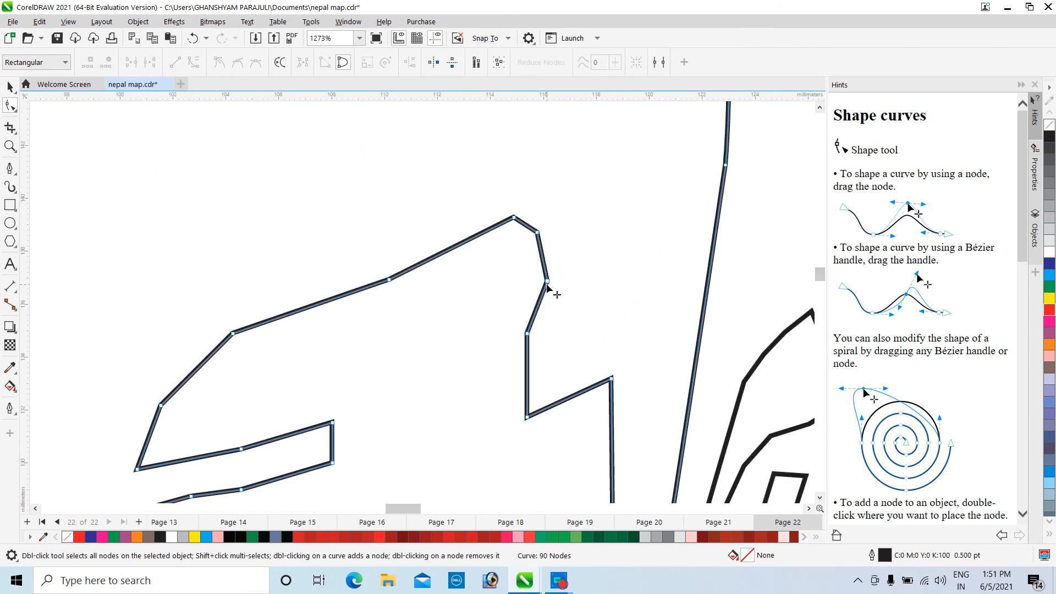
pyautogui.doubleClick(538, 233)
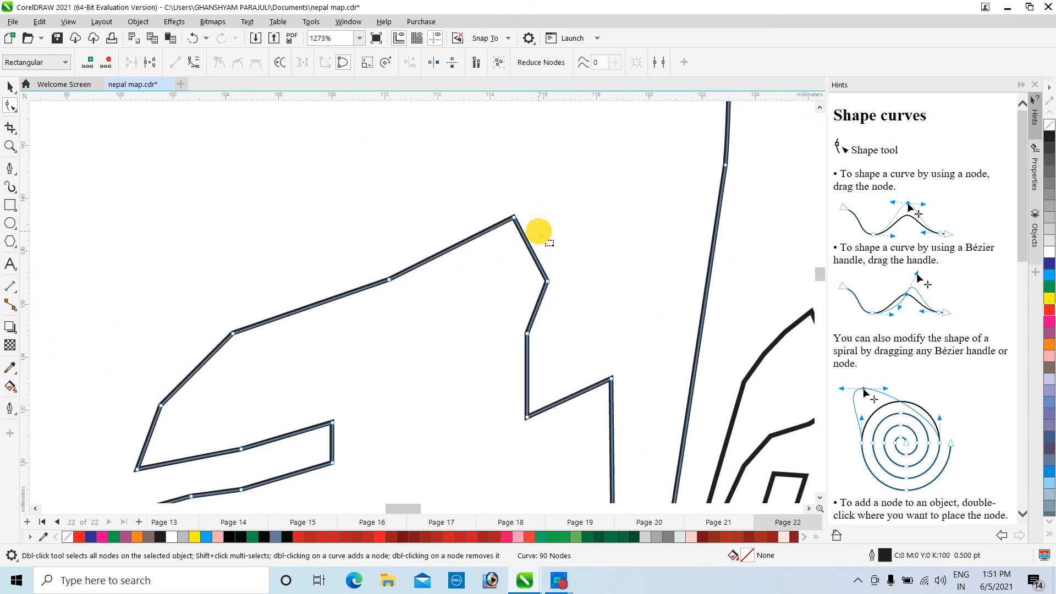
pyautogui.hotkey('ctrl', 'z')
pyautogui.click(514, 218)
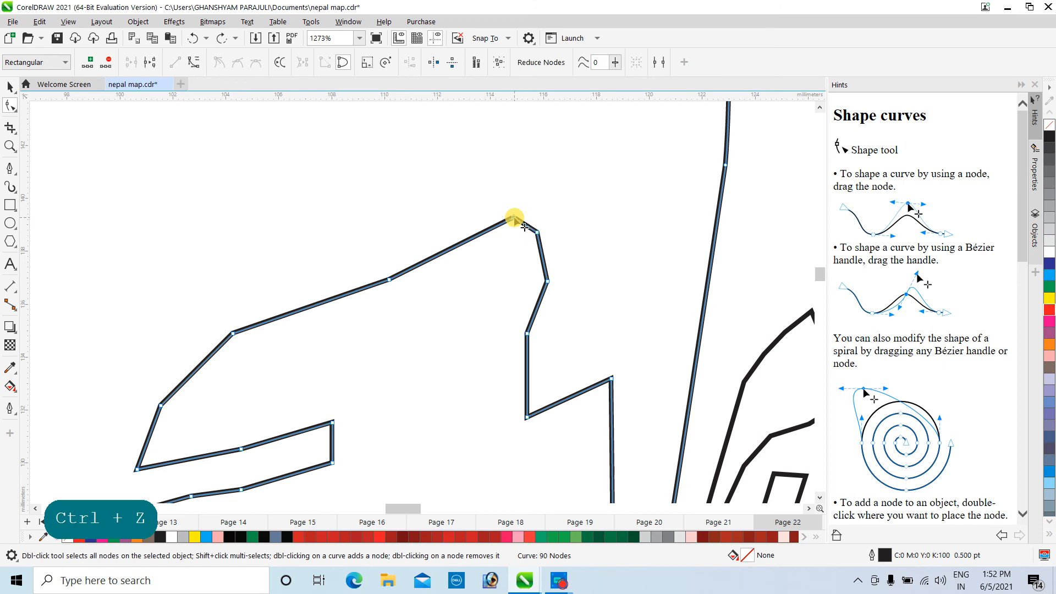
pyautogui.click(193, 62)
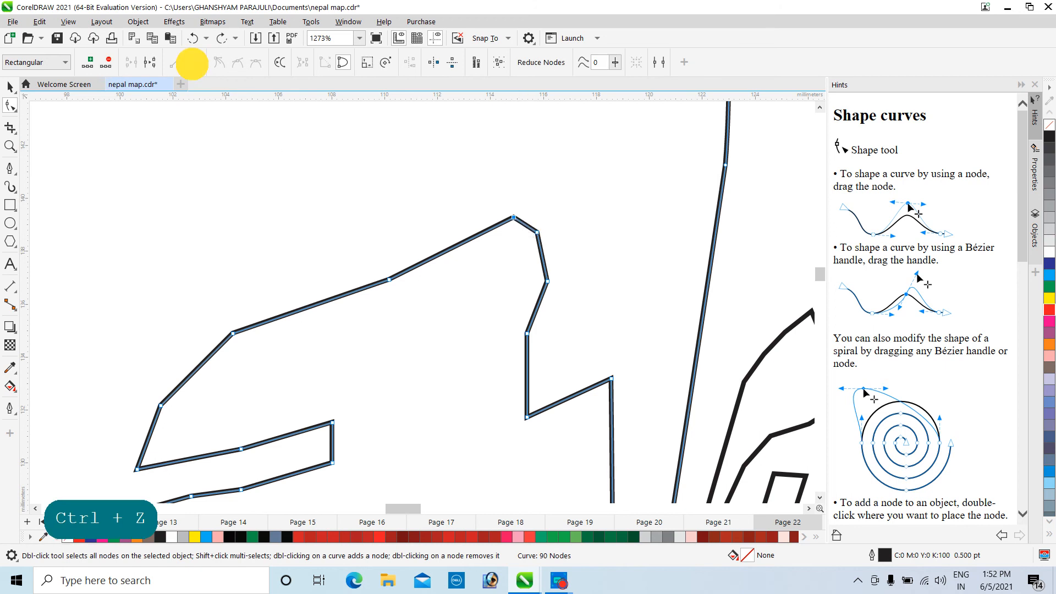
# Bend the short peak segment outward with its two handles to round the corner, and make the peak node smooth.
pyautogui.scroll(4, 566, 229)
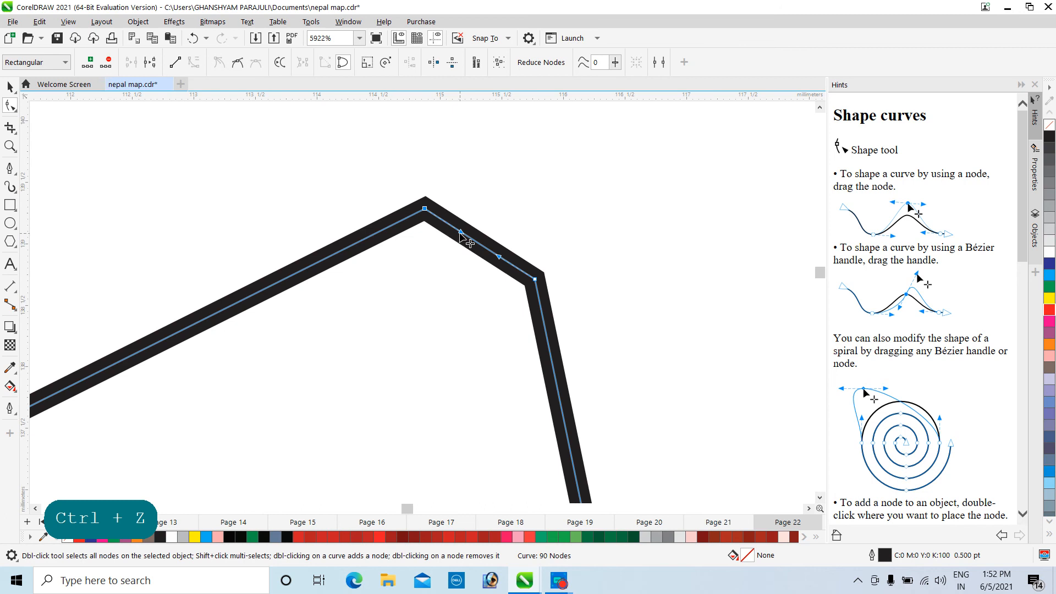
pyautogui.moveTo(464, 234)
pyautogui.mouseDown()
pyautogui.moveTo(480, 202)
pyautogui.moveTo(537, 203)
pyautogui.moveTo(501, 212)
pyautogui.mouseUp()
pyautogui.click(536, 279)
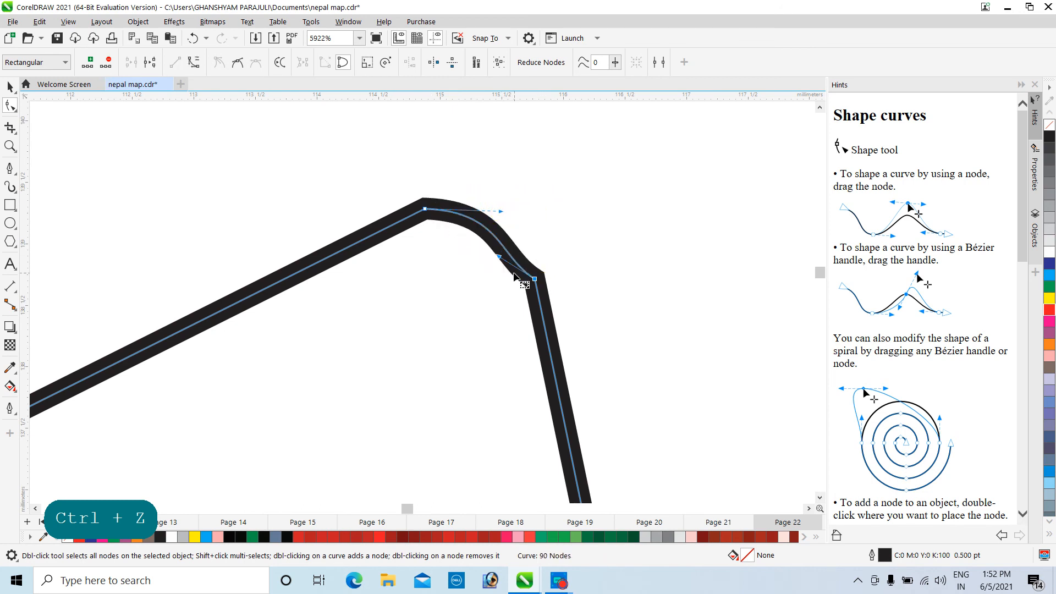
pyautogui.moveTo(498, 257); pyautogui.dragTo(523, 244)
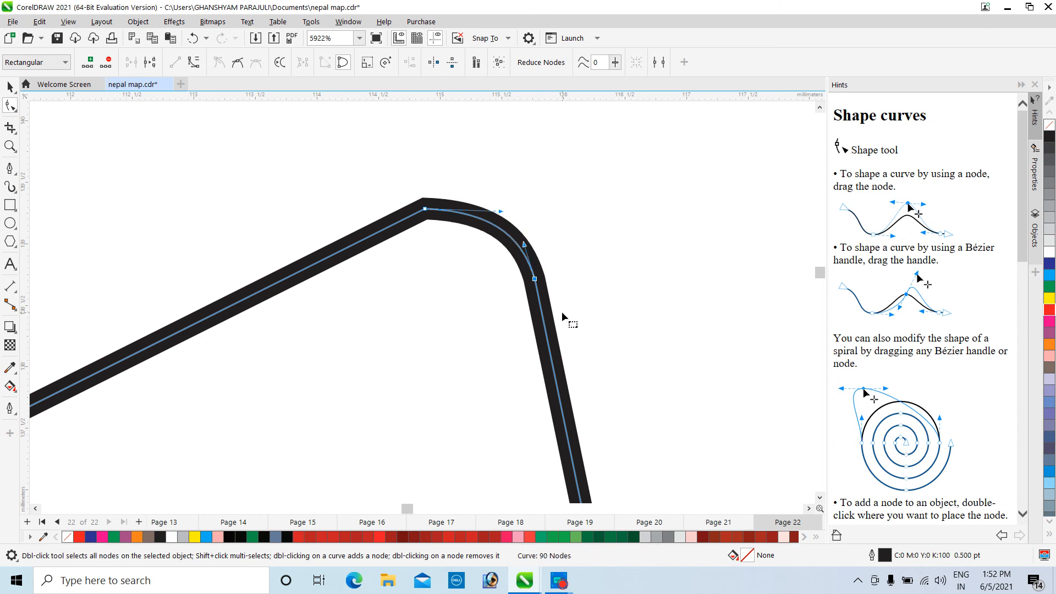
pyautogui.click(424, 211)
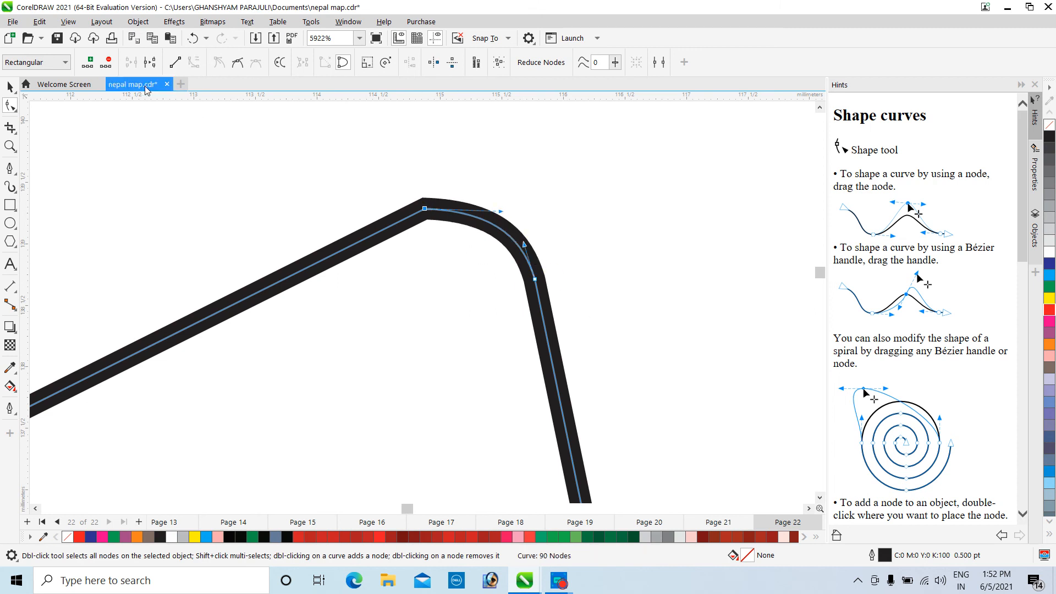
pyautogui.click(233, 62)
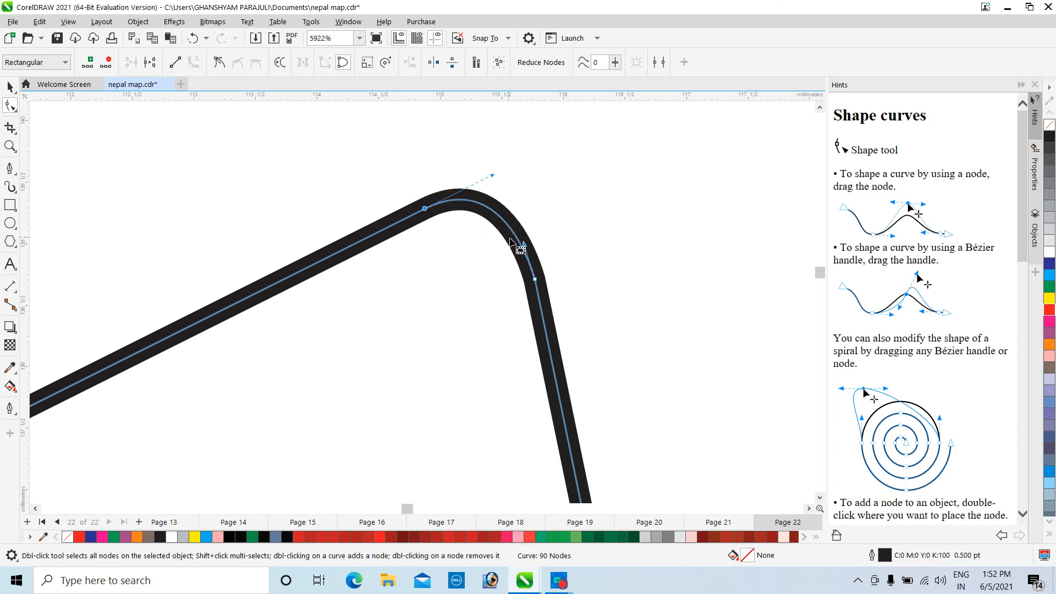
# Convert the slanted segment below the rounded peak to a curve and bend it into a gentle S with both handles.
pyautogui.scroll(-5, 510, 240)
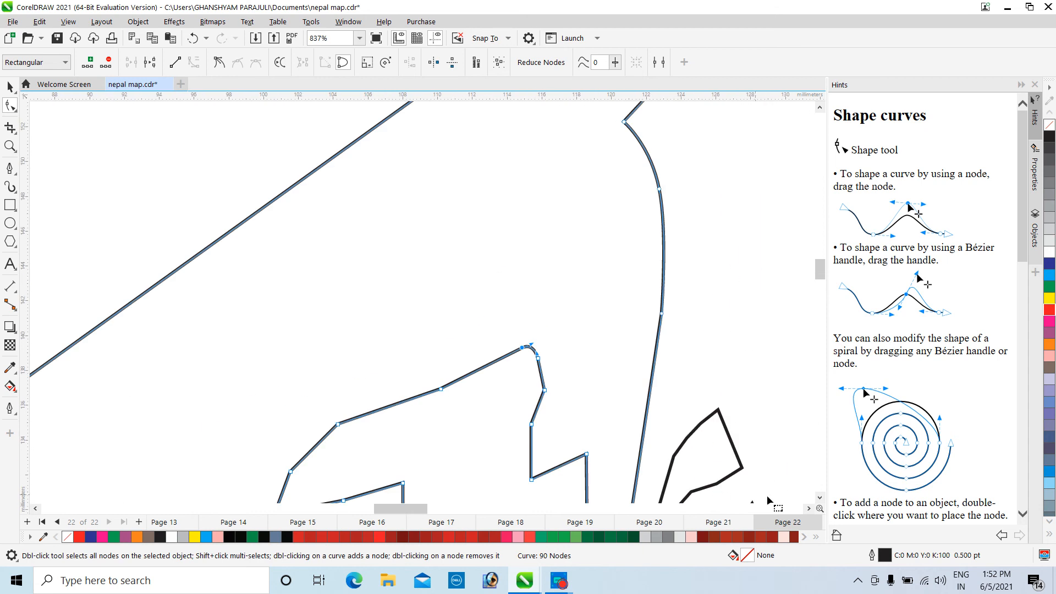
pyautogui.click(819, 497)
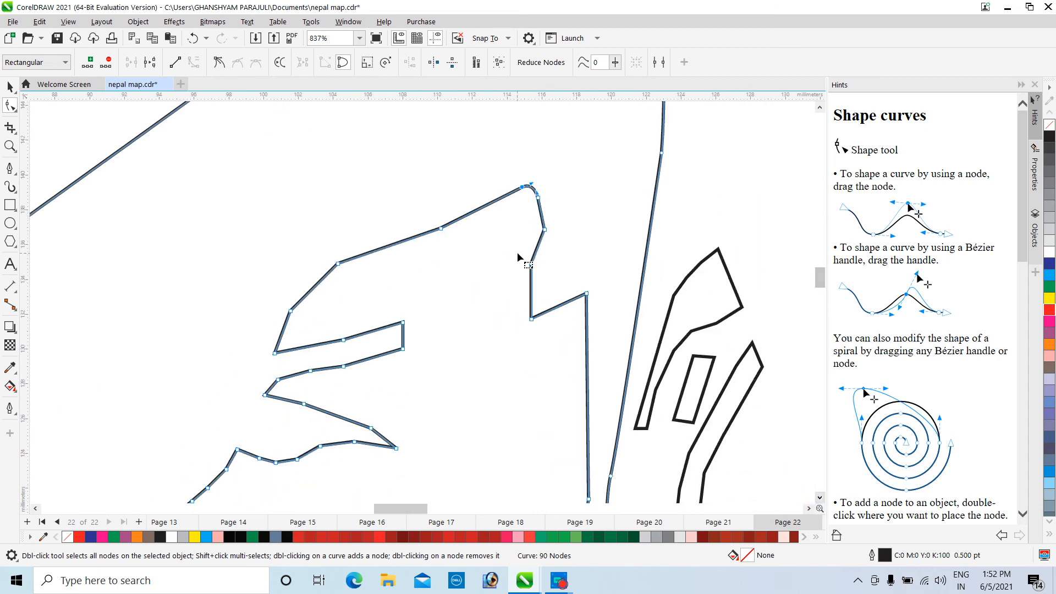
pyautogui.scroll(2, 531, 263)
pyautogui.scroll(1, 531, 263)
pyautogui.click(576, 152)
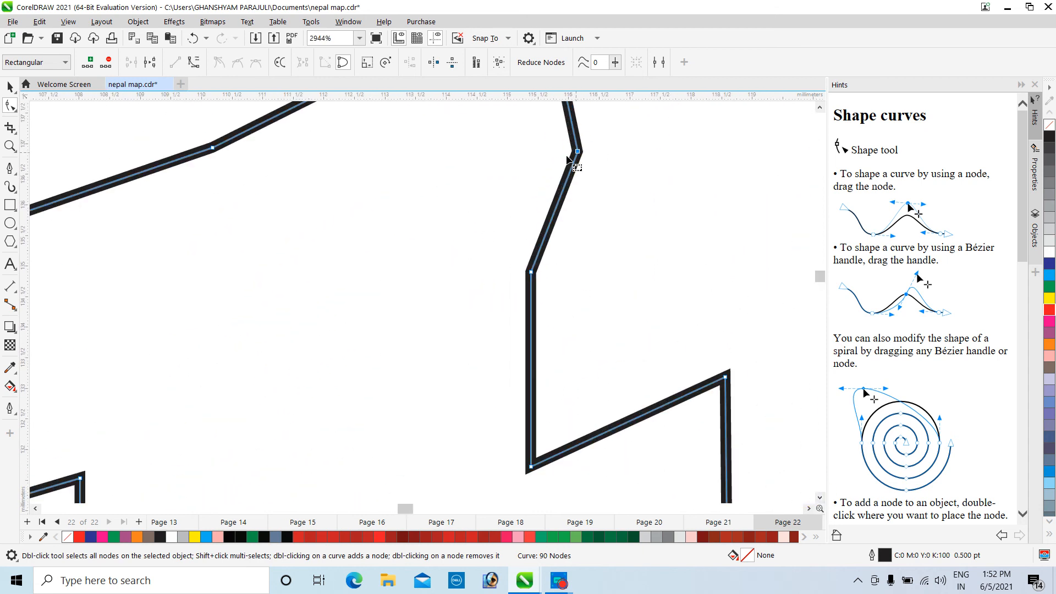
pyautogui.click(195, 62)
pyautogui.moveTo(563, 191); pyautogui.dragTo(581, 187)
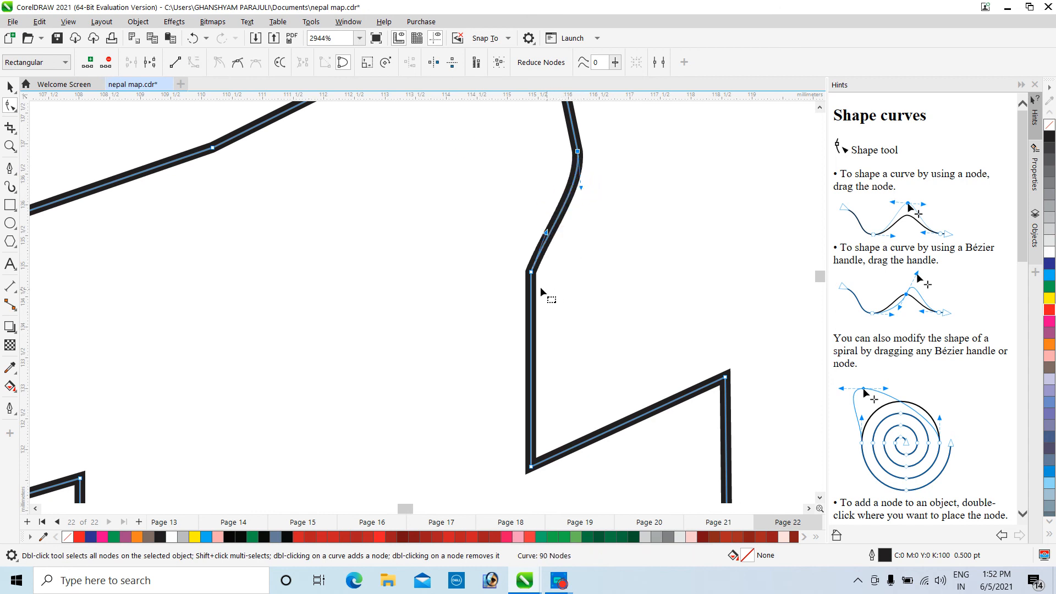
pyautogui.click(530, 272)
pyautogui.moveTo(546, 233)
pyautogui.mouseDown()
pyautogui.moveTo(528, 224)
pyautogui.moveTo(537, 221)
pyautogui.mouseUp()
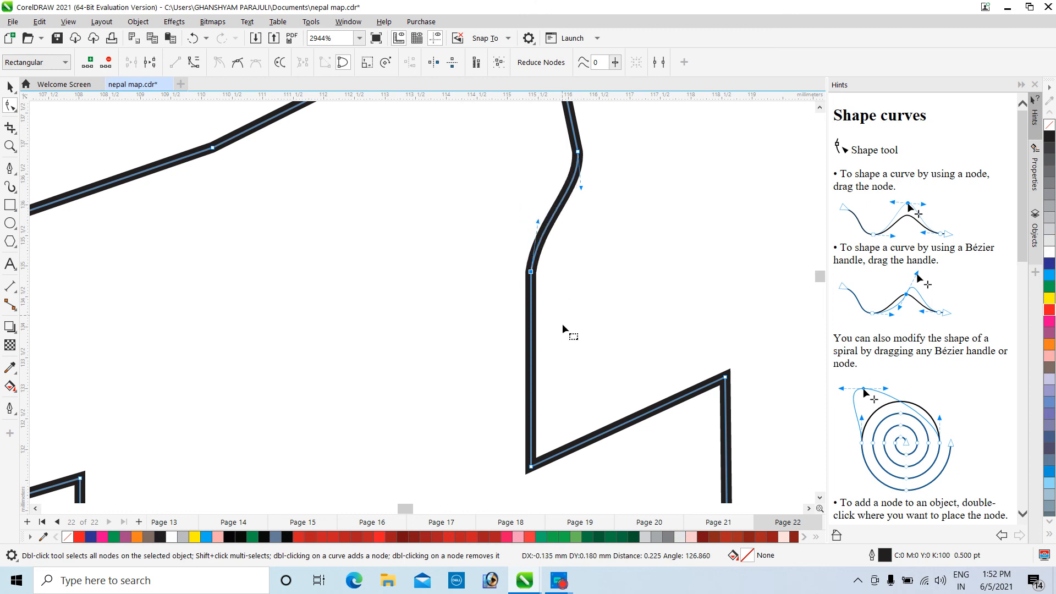
# Convert the segment rising from the middle node of the long upper edge to a curve and make that node smooth.
pyautogui.scroll(-3, 552, 383)
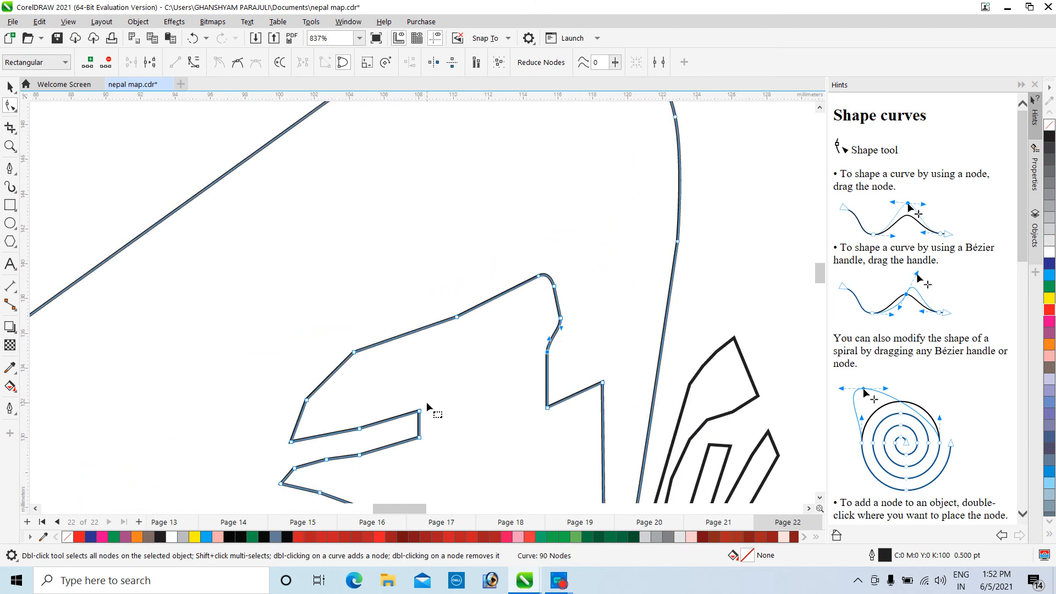
pyautogui.scroll(2, 347, 368)
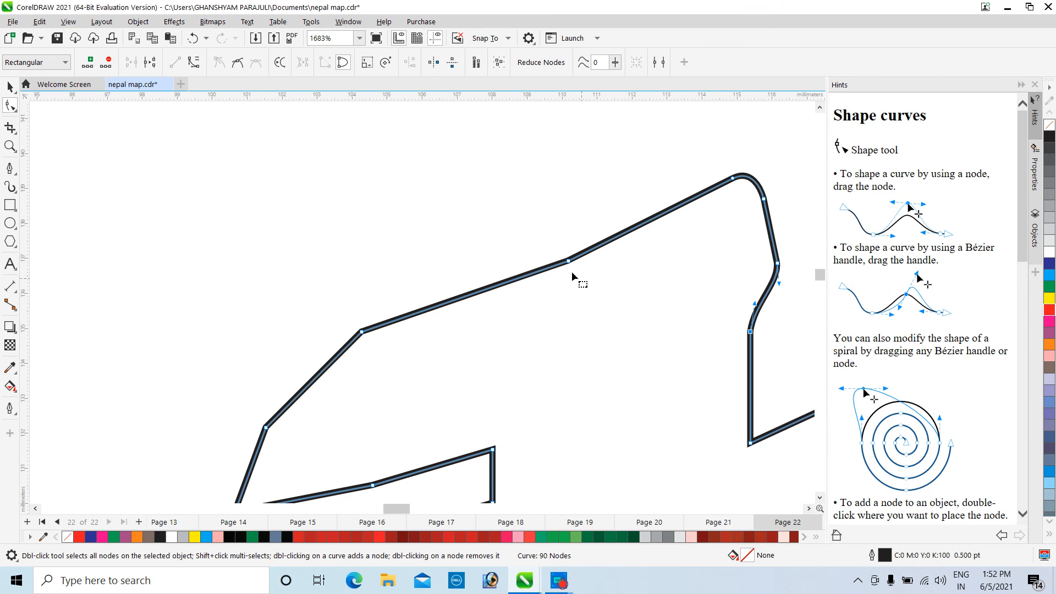
pyautogui.scroll(2, 566, 261)
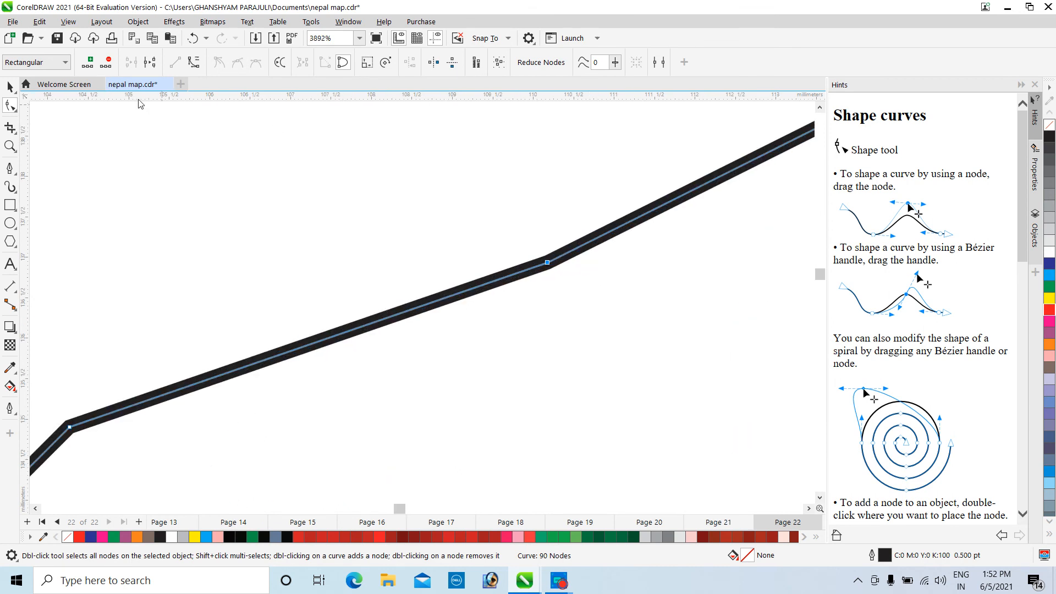
pyautogui.click(193, 62)
pyautogui.scroll(3, 566, 264)
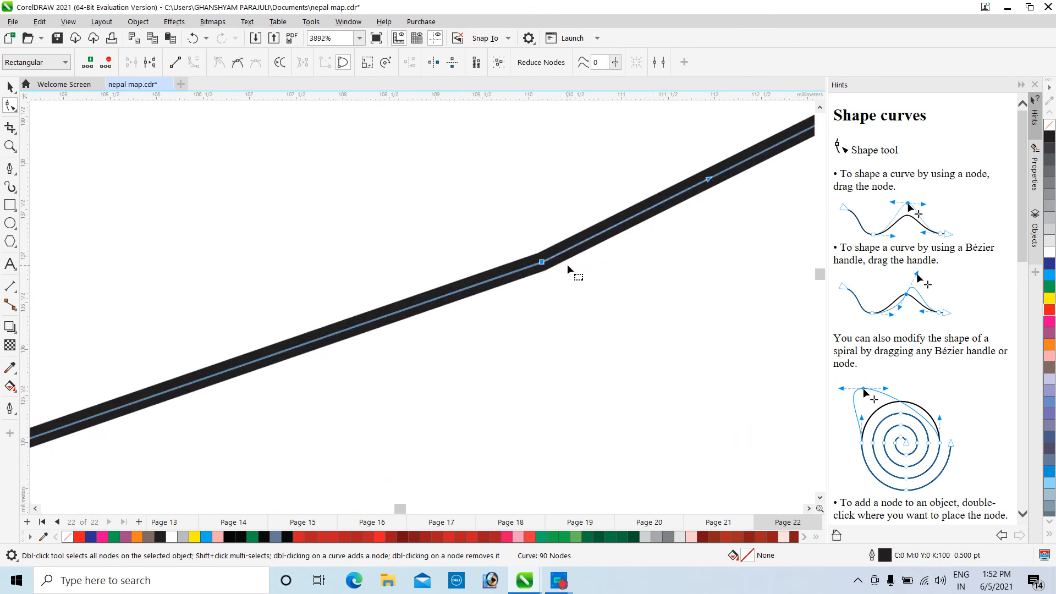
pyautogui.click(527, 259)
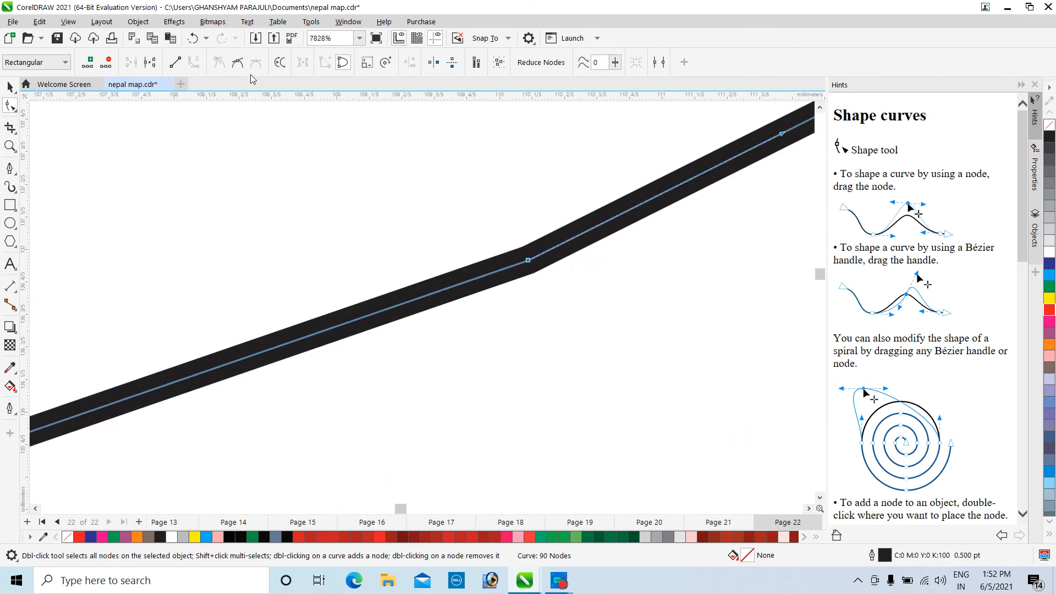
pyautogui.click(237, 62)
pyautogui.scroll(-4, 589, 281)
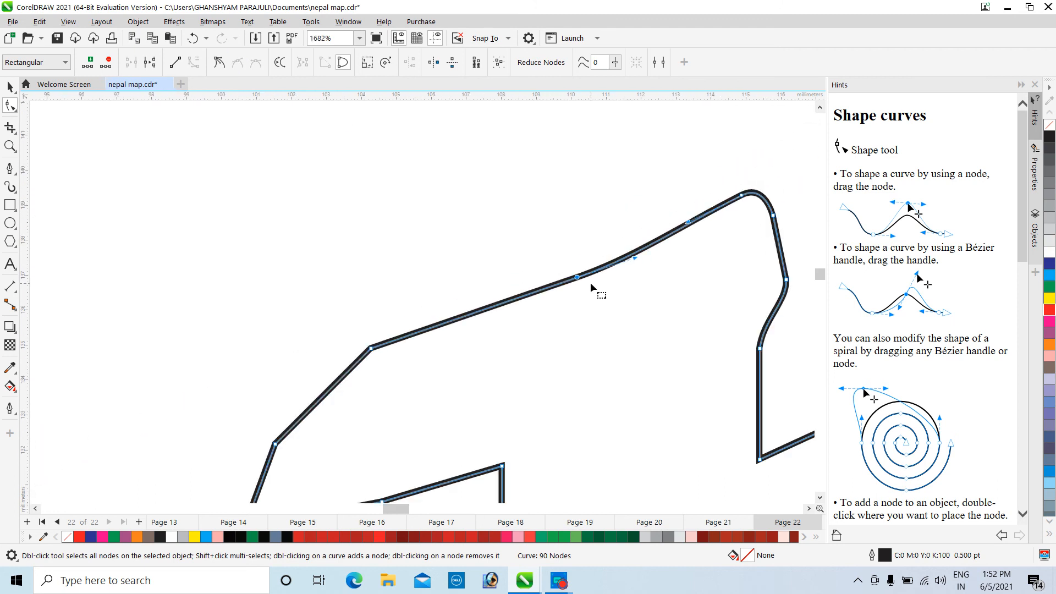
pyautogui.scroll(3, 590, 283)
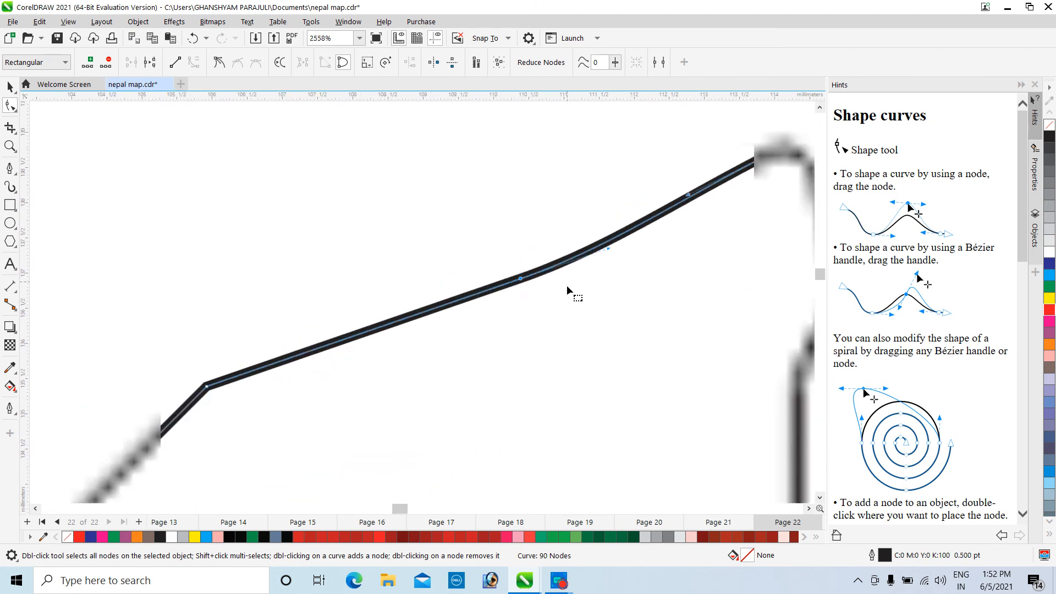
pyautogui.scroll(-5, 544, 330)
# Convert the straight segment left of the smoothed node to a curve and bend its left end upward with the handle.
pyautogui.scroll(6, 434, 347)
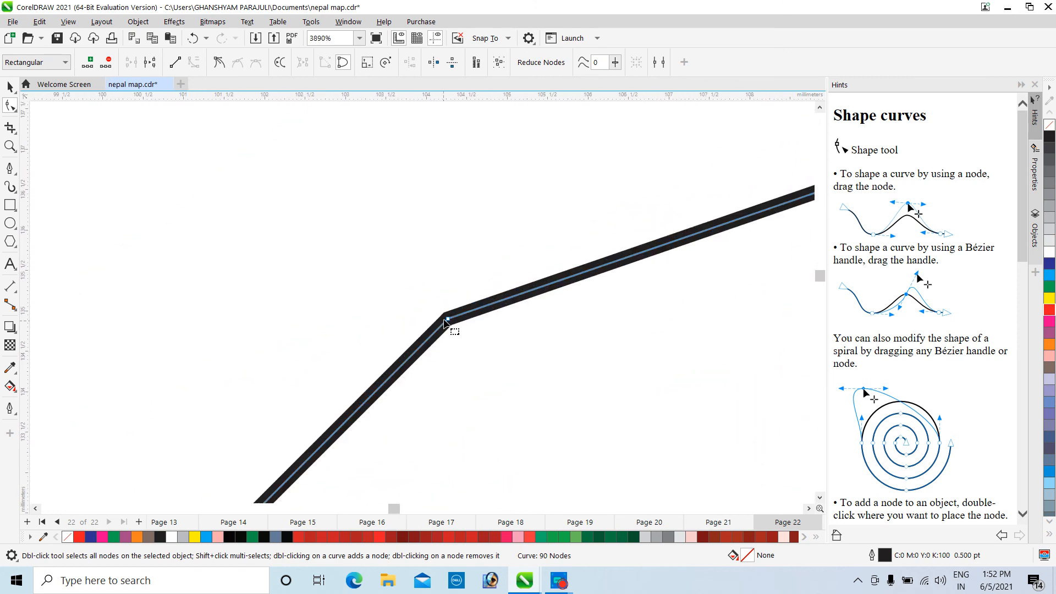
pyautogui.click(448, 319)
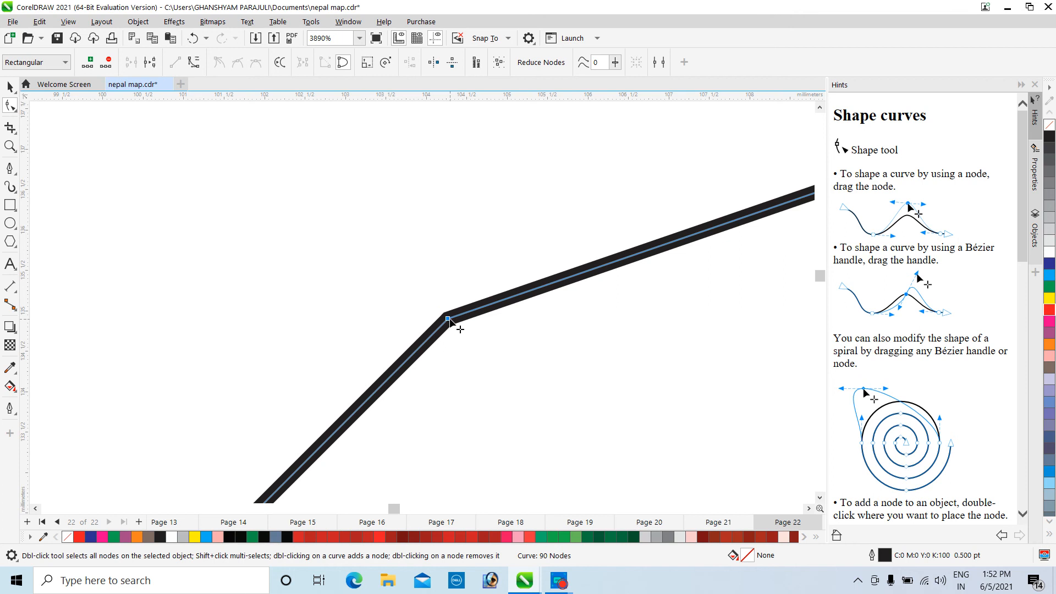
pyautogui.click(194, 62)
pyautogui.moveTo(607, 270); pyautogui.dragTo(597, 235)
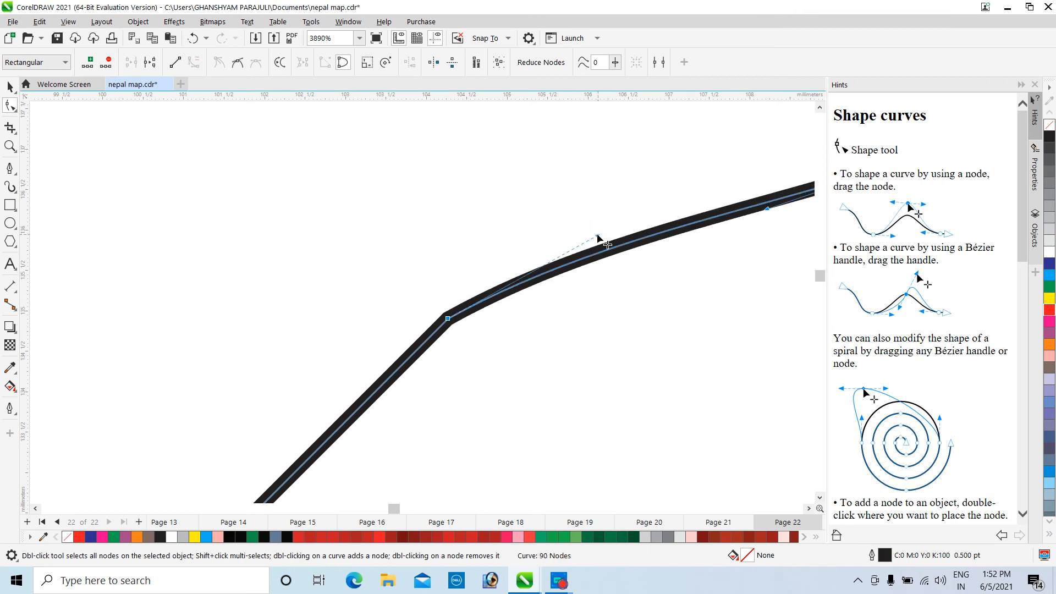
pyautogui.click(447, 319)
pyautogui.scroll(-3, 407, 391)
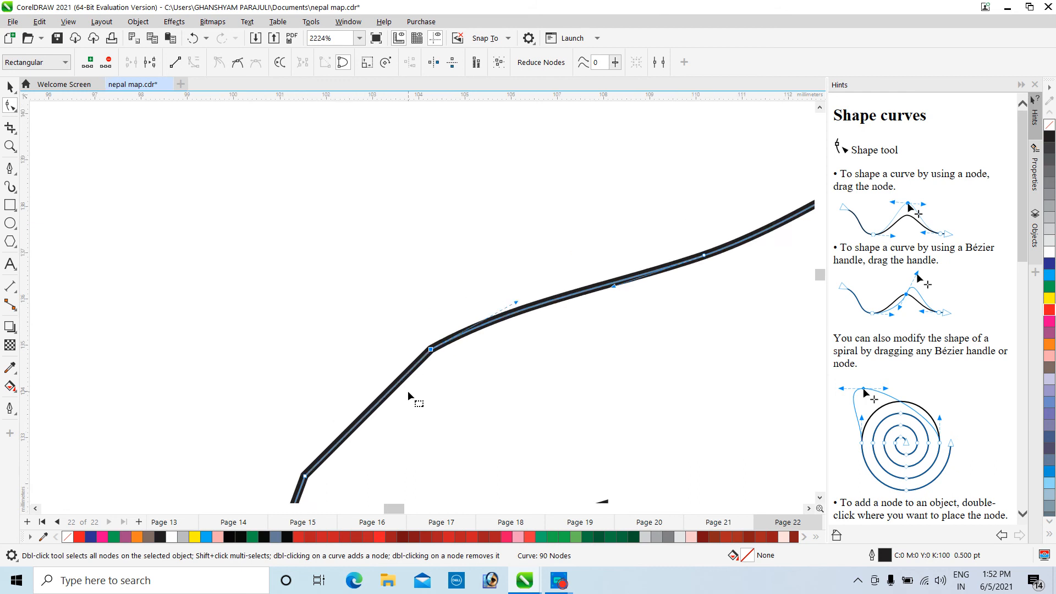
# Convert the steep slanted segment at the upper edge's left end to a curve and bow it outward to round the contour.
pyautogui.click(350, 443)
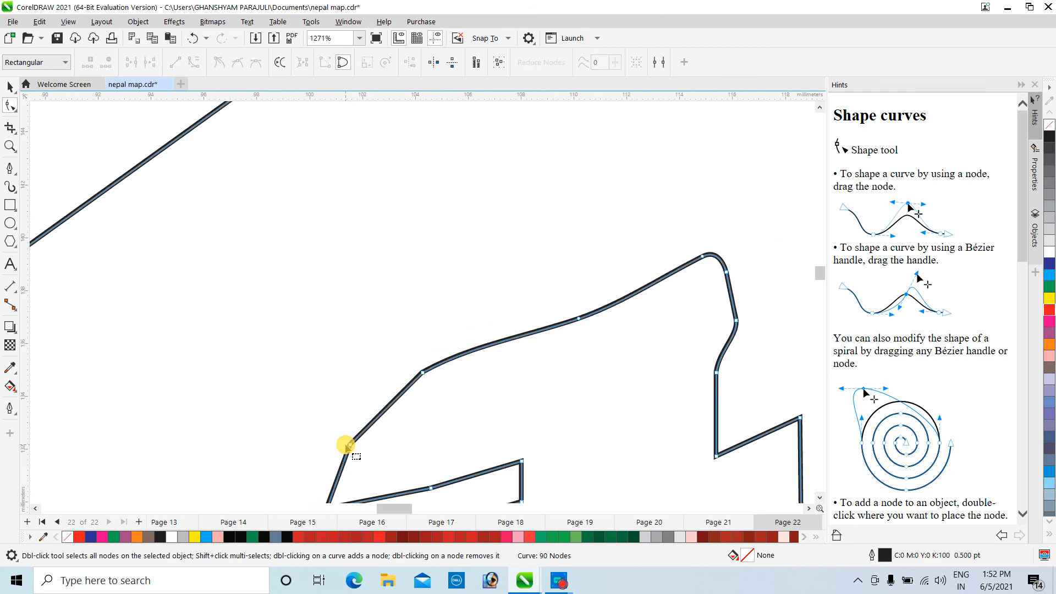
pyautogui.scroll(2, 414, 396)
pyautogui.click(819, 497)
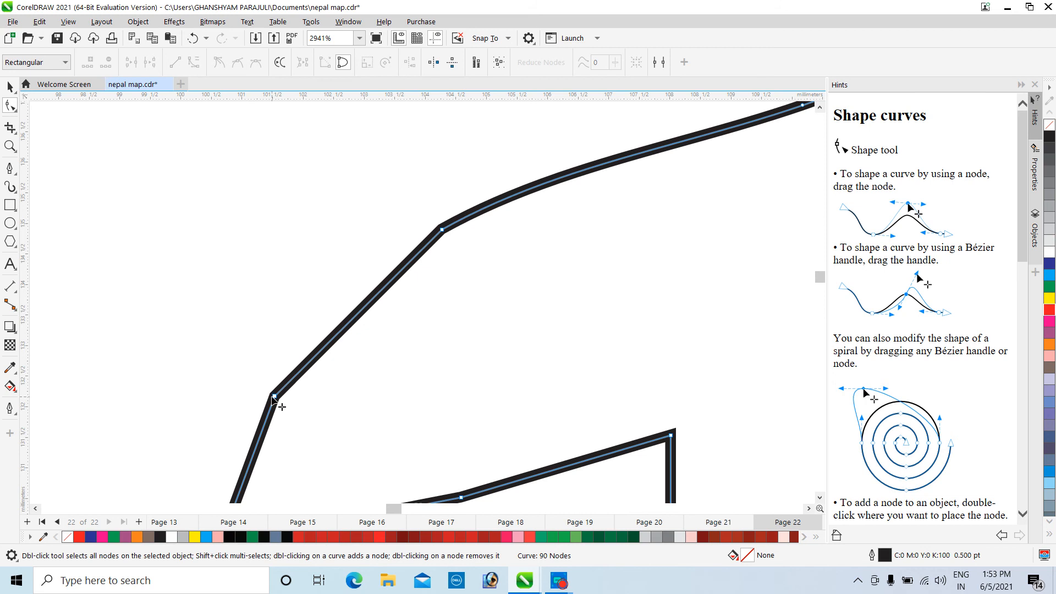
pyautogui.click(272, 397)
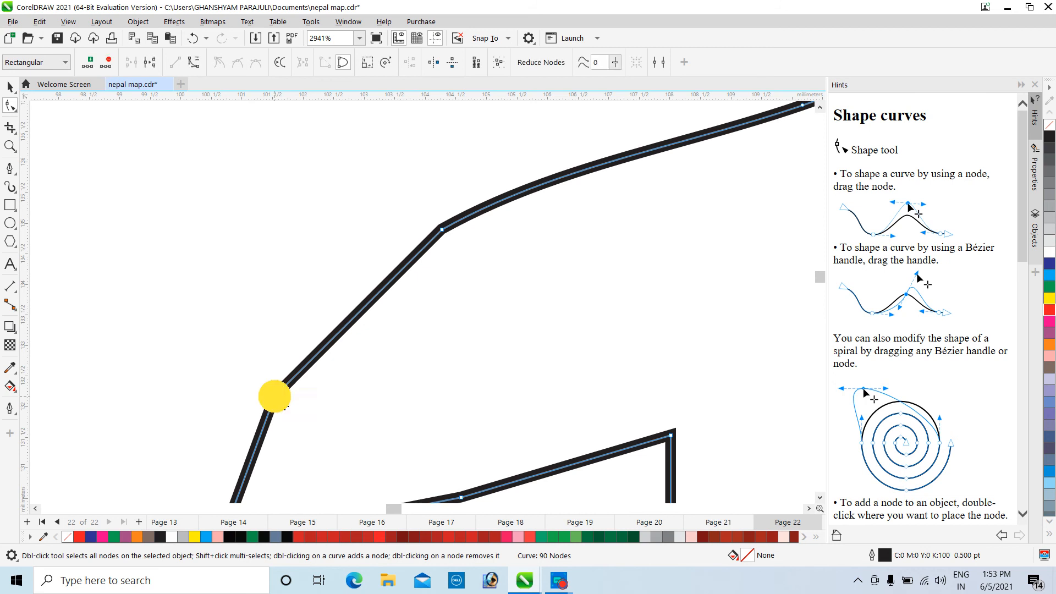
pyautogui.click(193, 64)
pyautogui.moveTo(330, 342); pyautogui.dragTo(385, 259)
pyautogui.click(442, 231)
pyautogui.scroll(-3, 332, 352)
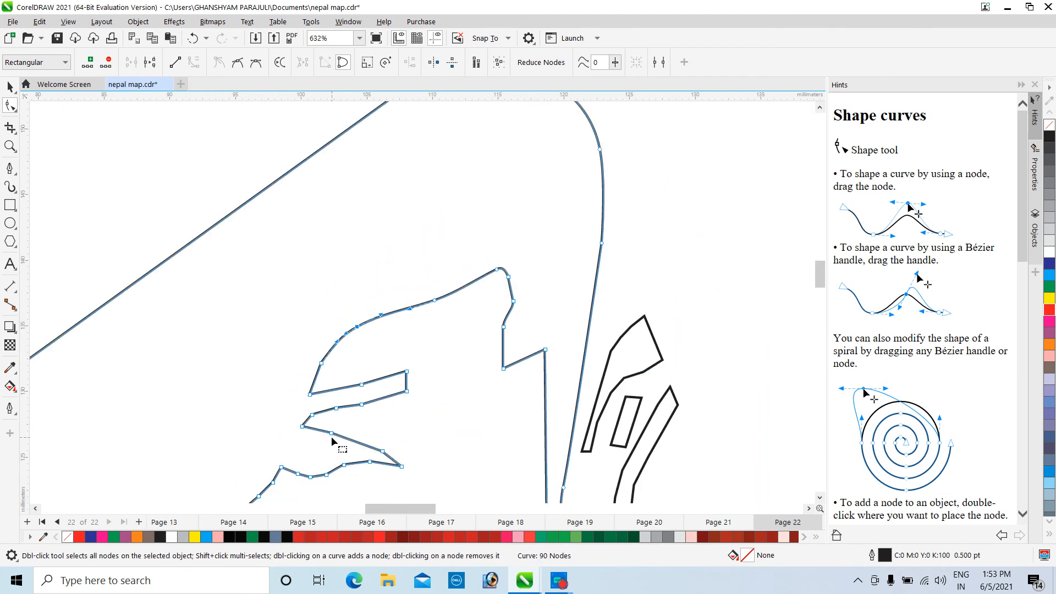
# Remove the middle node from the notch's upper edge and the nearest angular node from its lower edge to straighten both.
pyautogui.scroll(2, 302, 423)
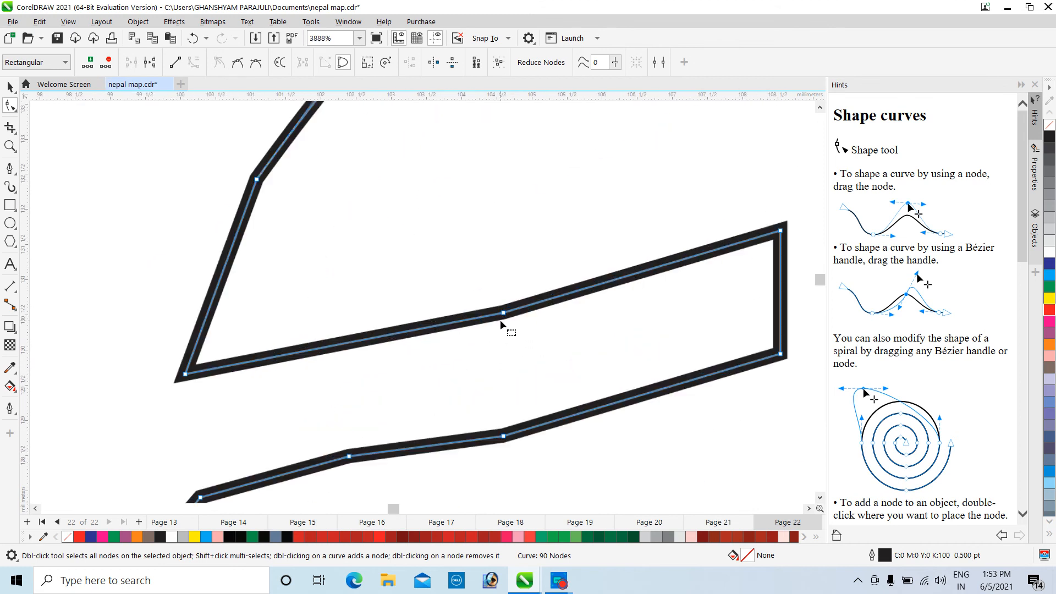
pyautogui.scroll(1, 499, 319)
pyautogui.doubleClick(502, 306)
pyautogui.scroll(-5, 509, 318)
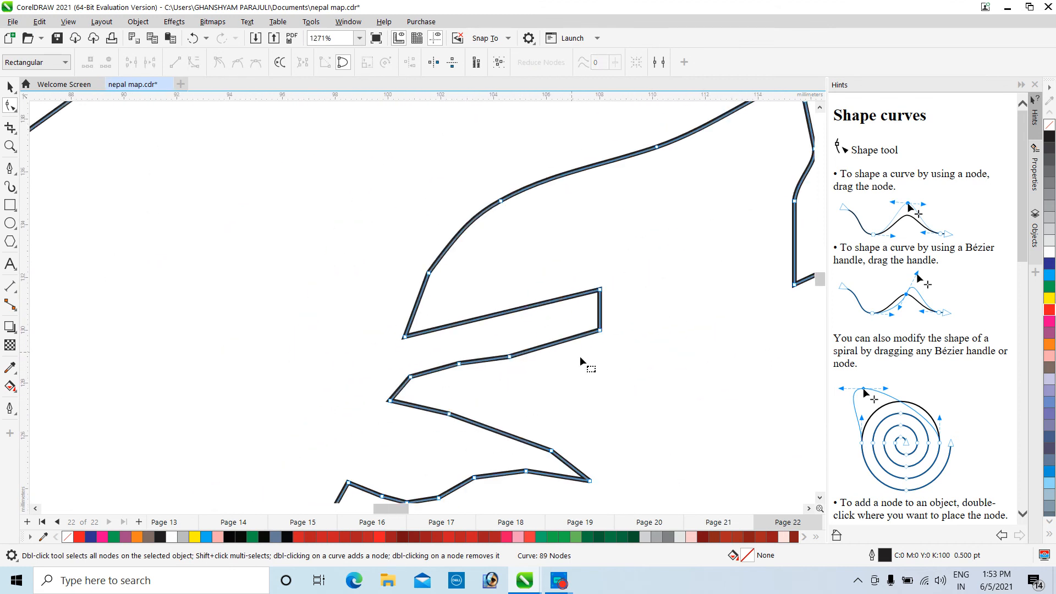
pyautogui.doubleClick(508, 357)
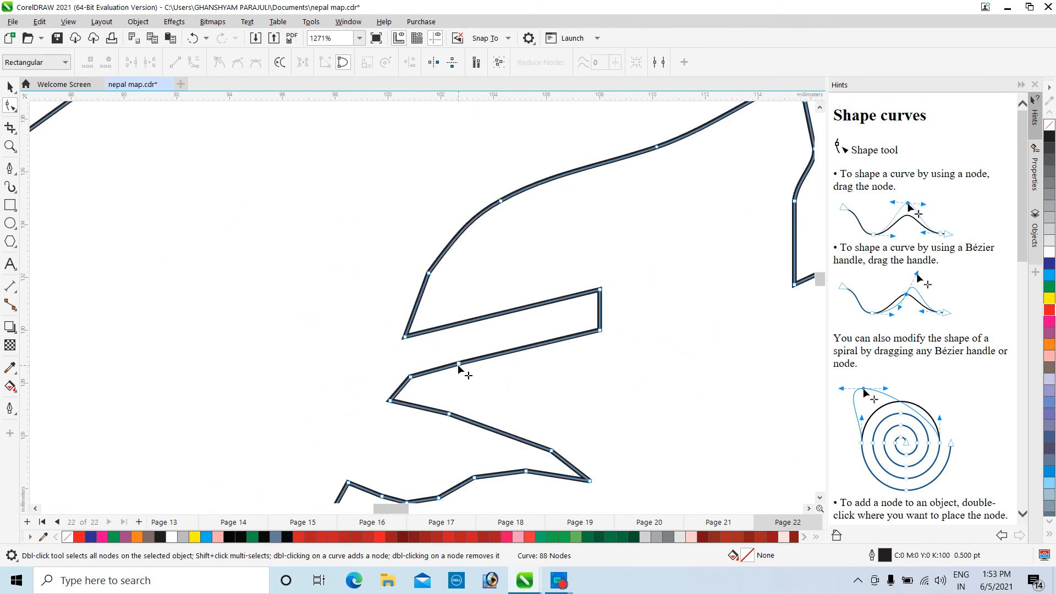
# Convert the left segment of the notch's lower edge to a curve and arch it upward with both handles.
pyautogui.scroll(-4, 412, 377)
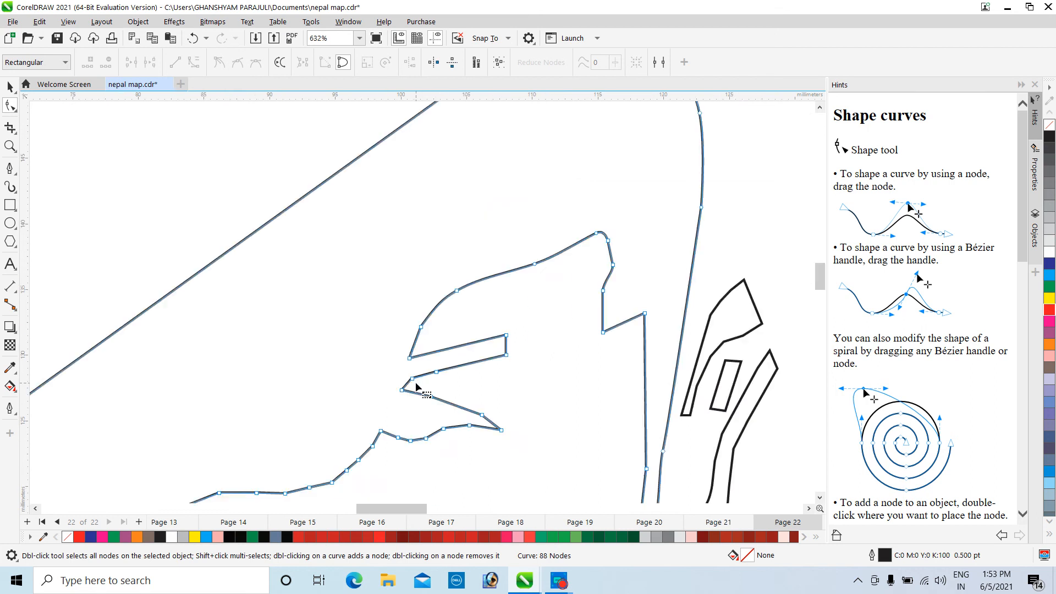
pyautogui.scroll(7, 418, 384)
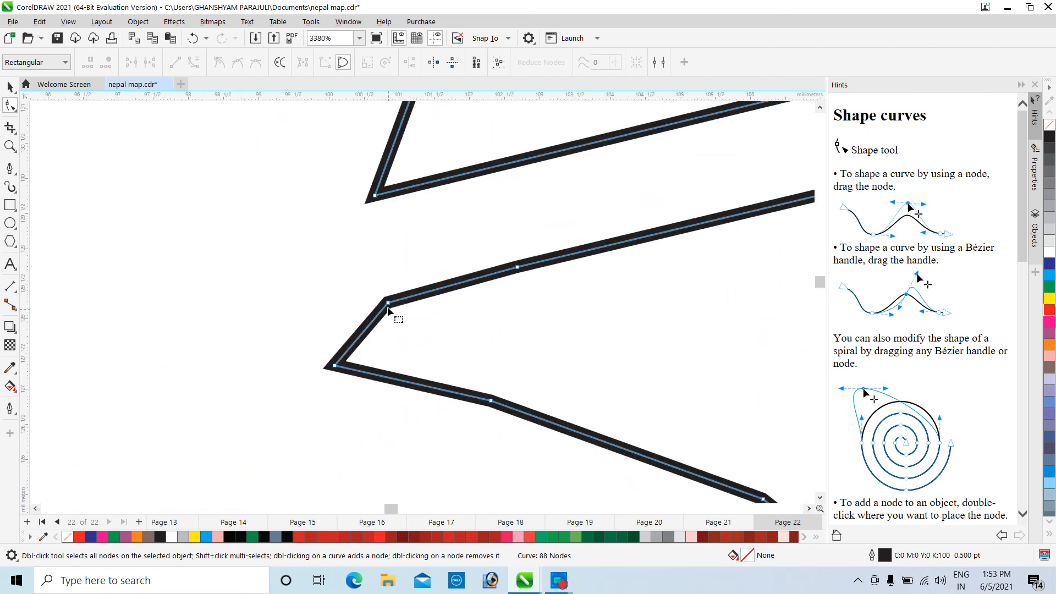
pyautogui.click(387, 303)
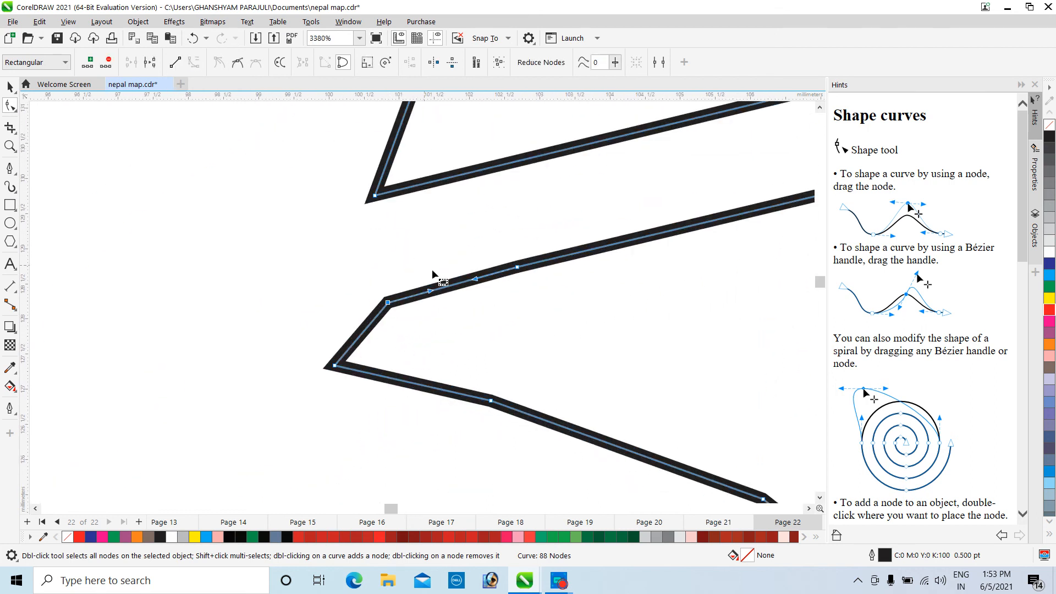
pyautogui.scroll(7, 419, 314)
pyautogui.moveTo(443, 259)
pyautogui.mouseDown()
pyautogui.moveTo(452, 264)
pyautogui.moveTo(440, 229)
pyautogui.moveTo(465, 207)
pyautogui.mouseUp()
pyautogui.moveTo(558, 226); pyautogui.dragTo(594, 210)
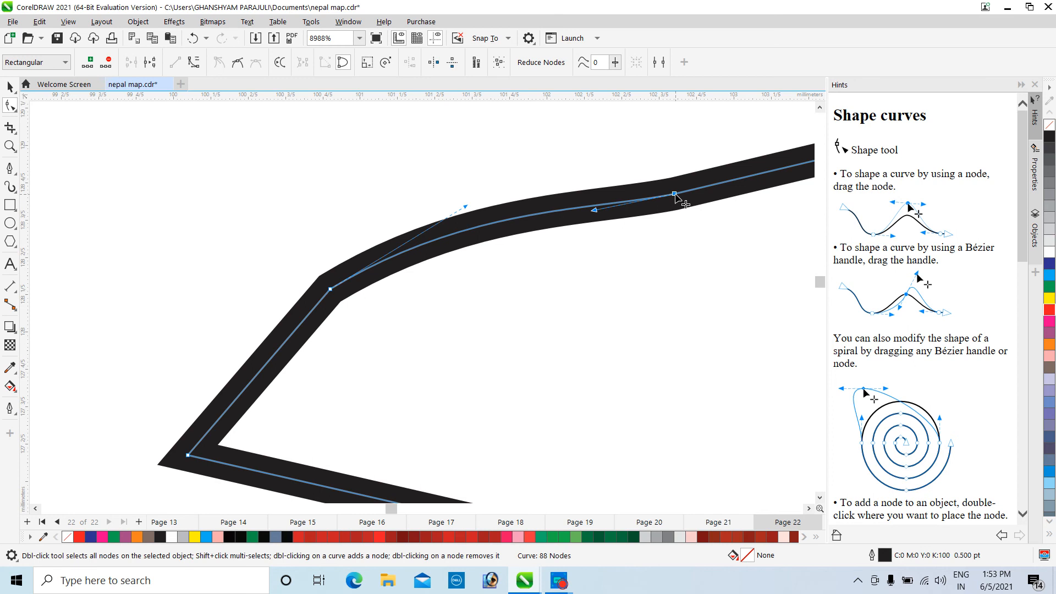
# Remove the node at the arched segment's right end and raise the left handle to form one long rounded curve.
pyautogui.doubleClick(675, 195)
pyautogui.click(330, 290)
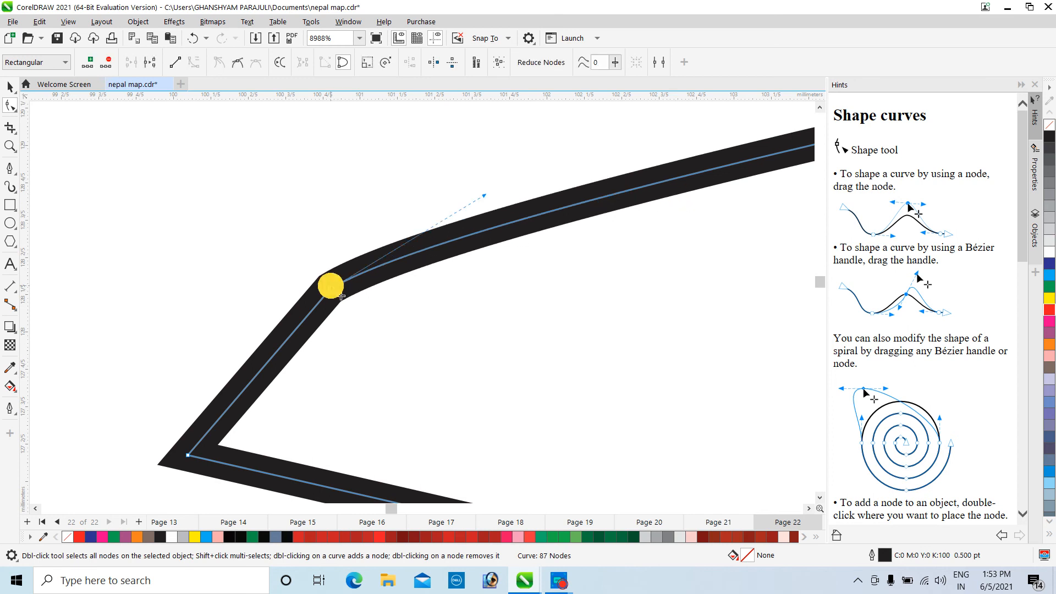
pyautogui.moveTo(485, 196); pyautogui.dragTo(483, 164)
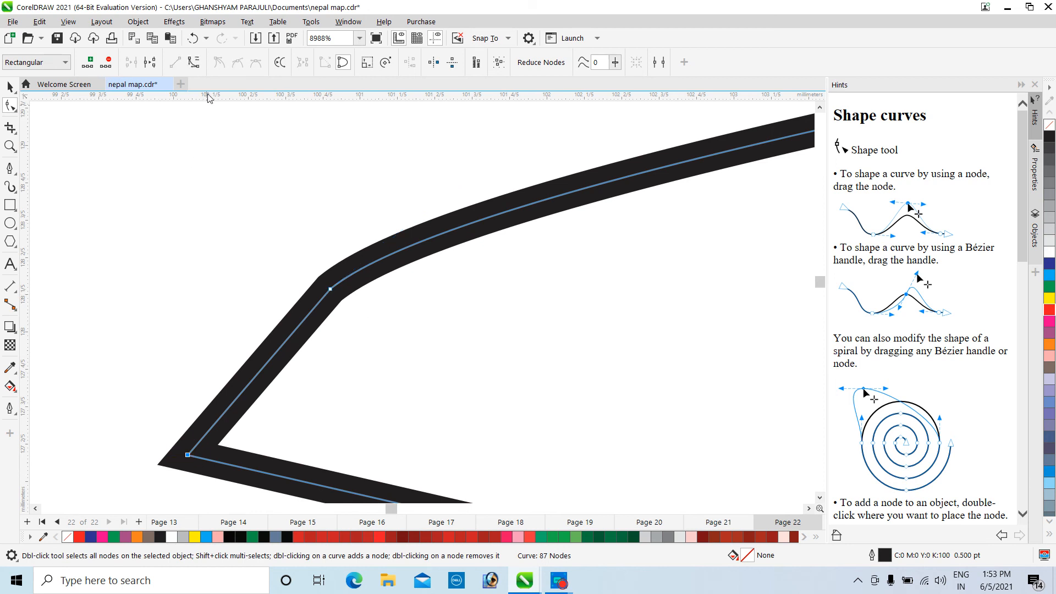
# Convert the short slanted segment at the pointed left tip to a curve and bend it outward into the long curve.
pyautogui.click(193, 62)
pyautogui.moveTo(235, 402); pyautogui.dragTo(281, 328)
pyautogui.scroll(-5, 313, 372)
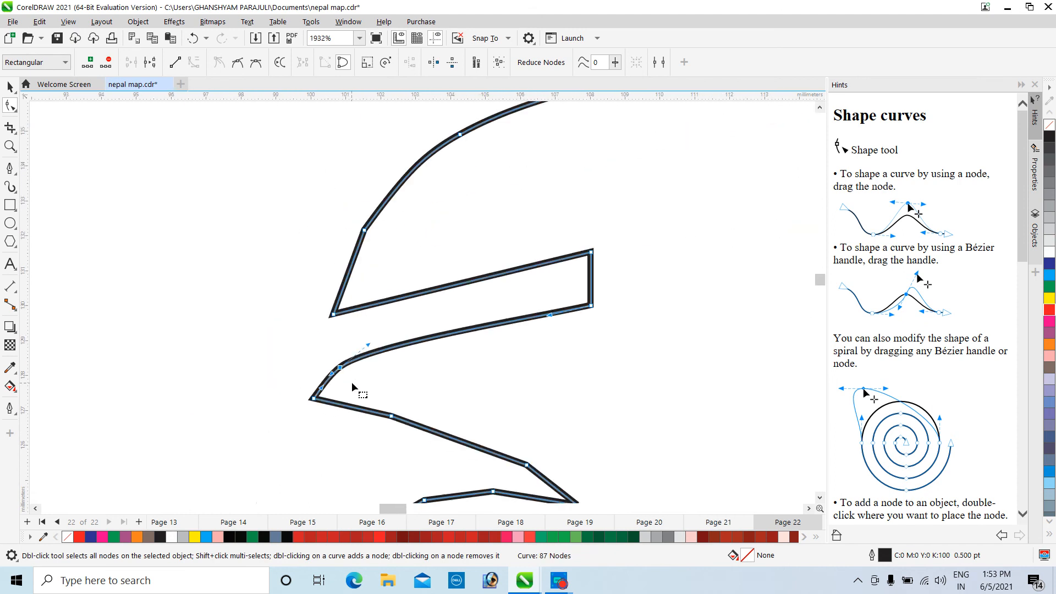
# Convert the segment running right from the pointed tip's underside to a curve and lift its far handle to soften the bend.
pyautogui.click(819, 498)
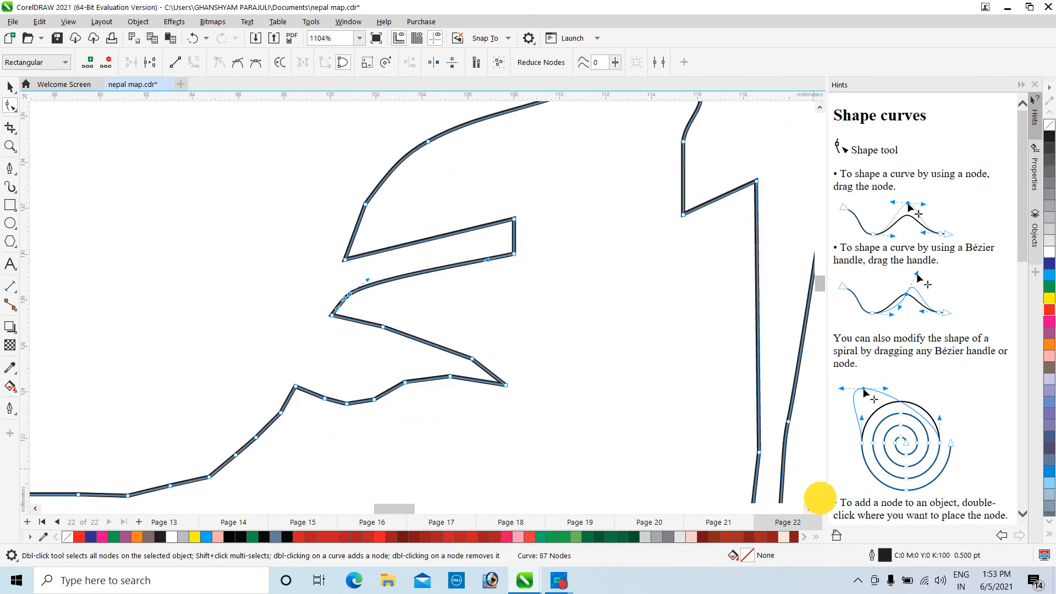
pyautogui.scroll(2, 442, 238)
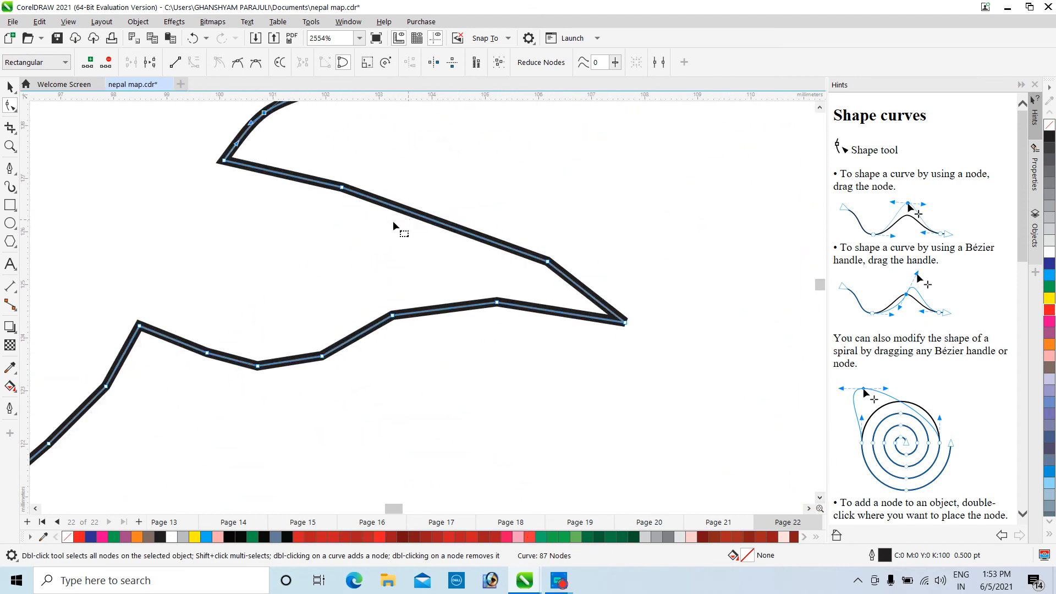
pyautogui.click(342, 189)
pyautogui.scroll(2, 340, 189)
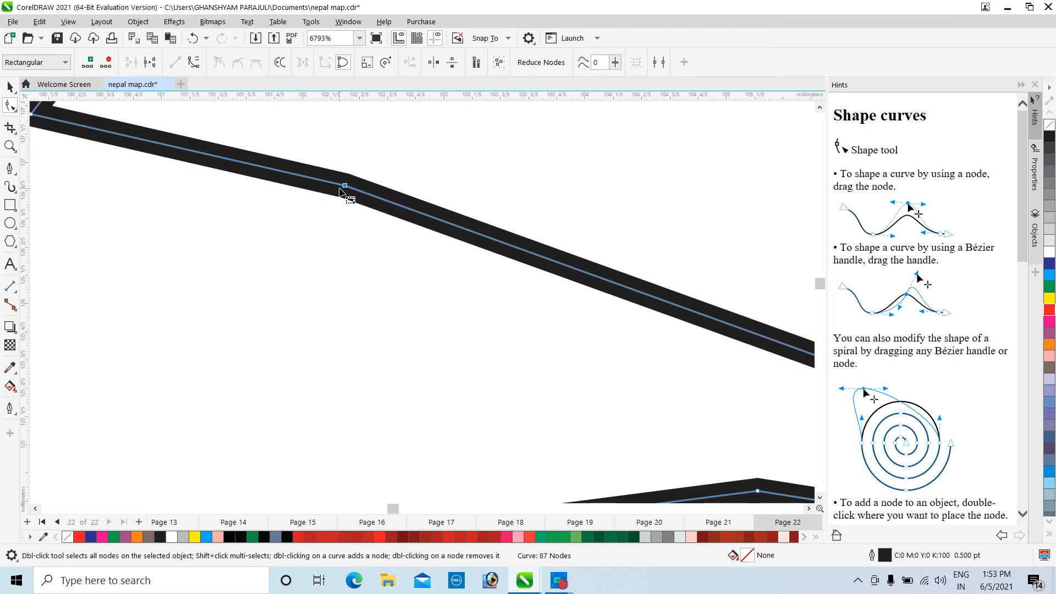
pyautogui.click(194, 62)
pyautogui.moveTo(242, 165); pyautogui.dragTo(240, 158)
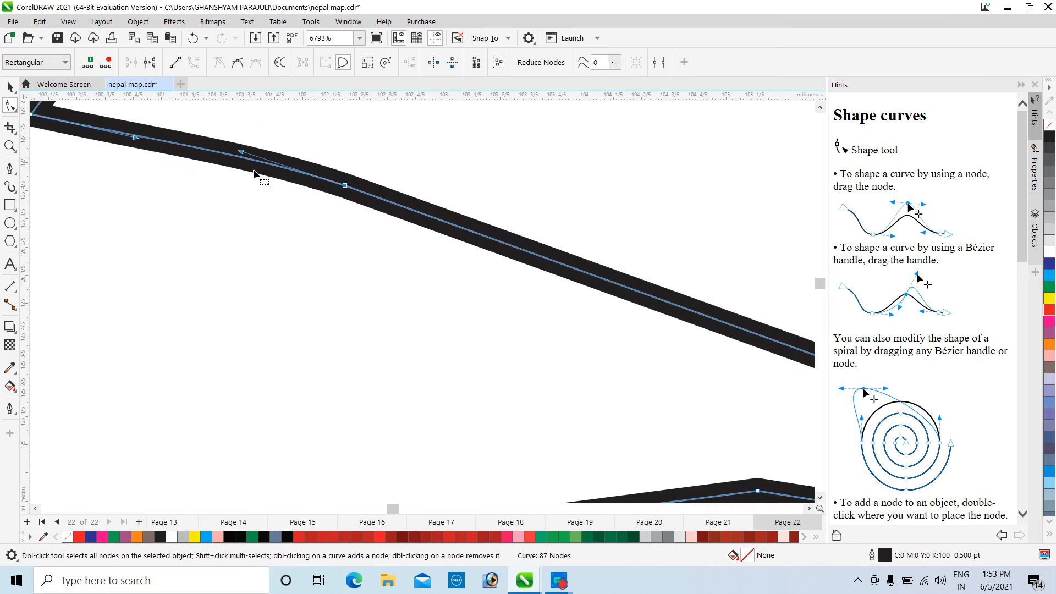
# Convert the long descending segment toward the sharp right tip to a curve and reshape it with its handle.
pyautogui.scroll(-1, 338, 262)
pyautogui.click(648, 323)
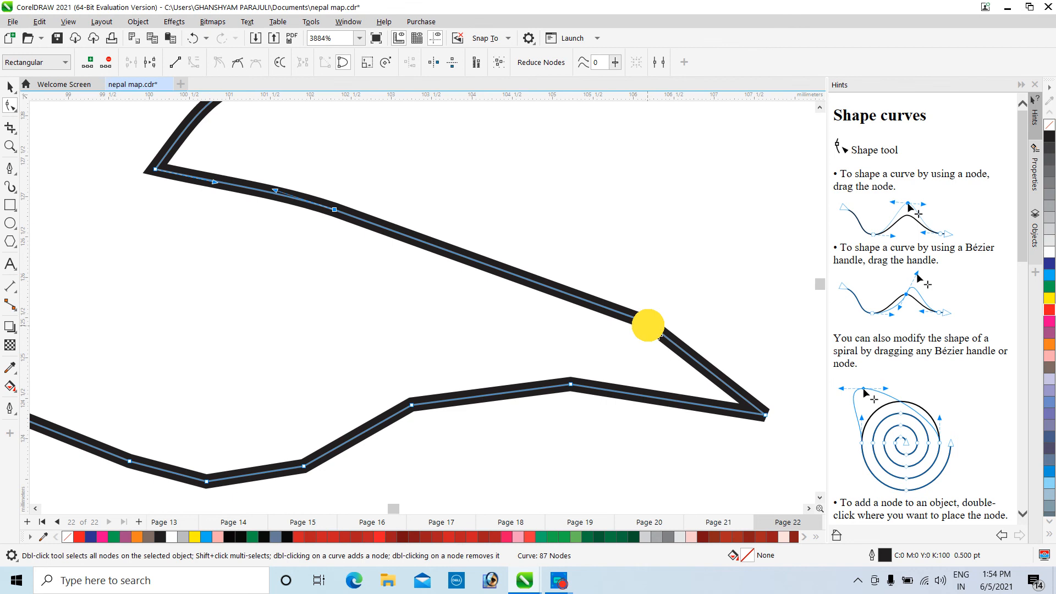
pyautogui.scroll(2, 680, 360)
pyautogui.scroll(1, 646, 256)
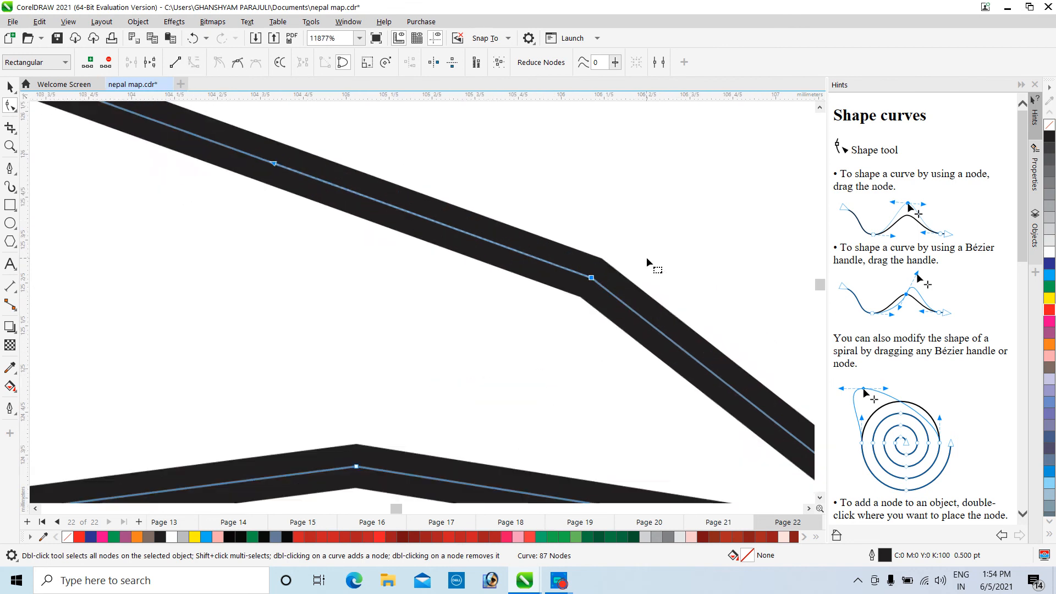
pyautogui.click(570, 283)
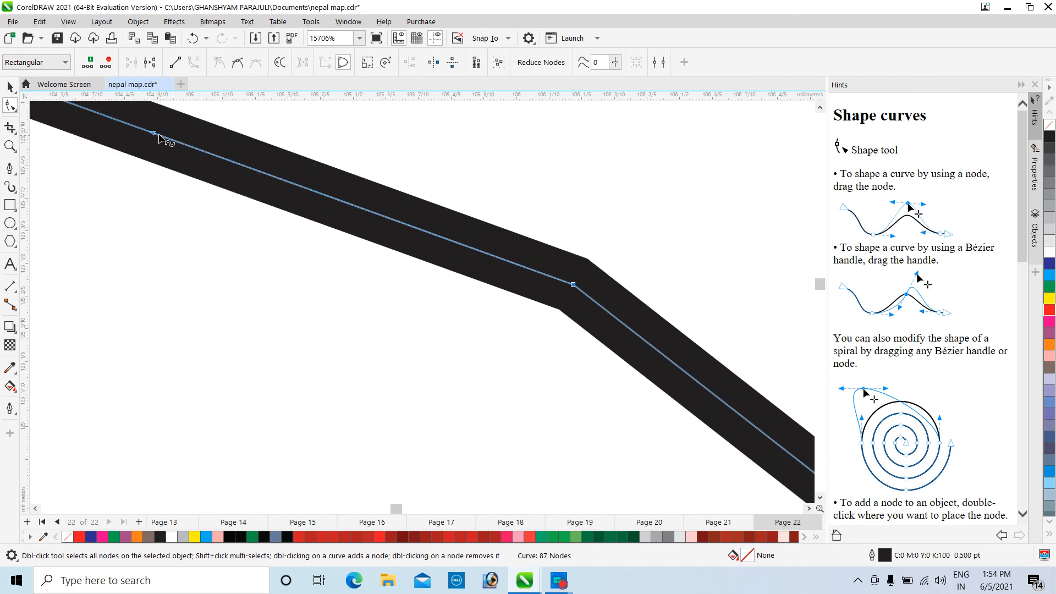
pyautogui.moveTo(154, 133); pyautogui.dragTo(243, 125)
pyautogui.scroll(-3, 320, 234)
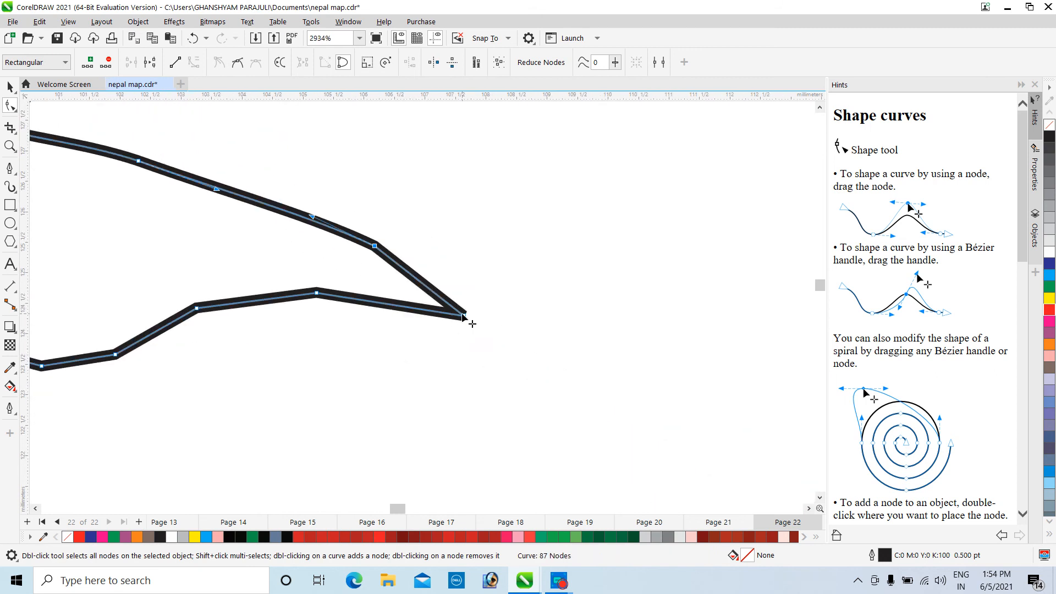
# Remove the corner node just before the sharp right tip so the descending edge runs as a single curve.
pyautogui.doubleClick(376, 246)
pyautogui.scroll(-1, 319, 282)
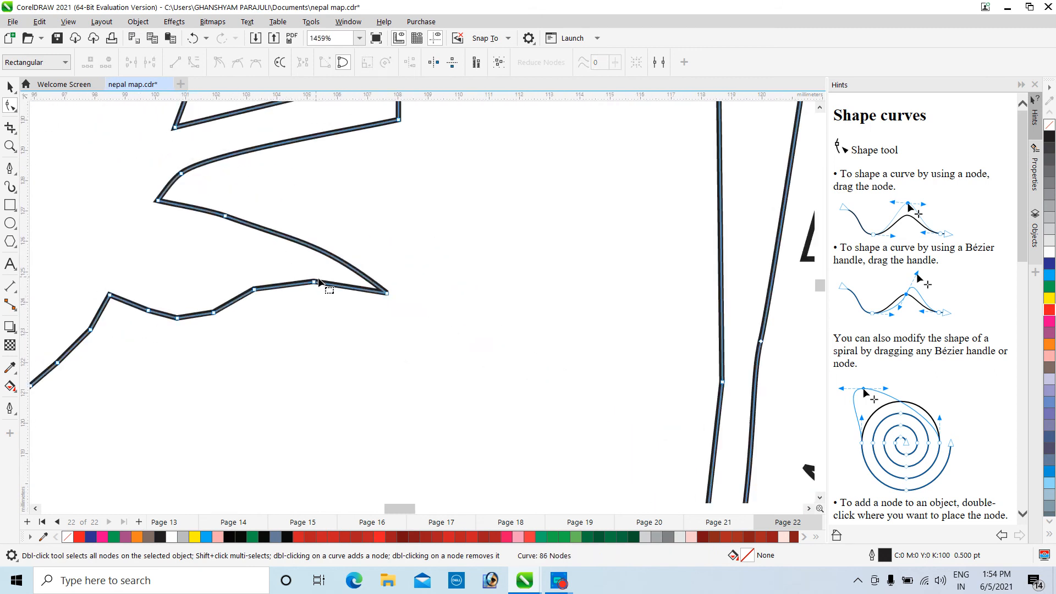
pyautogui.scroll(2, 233, 307)
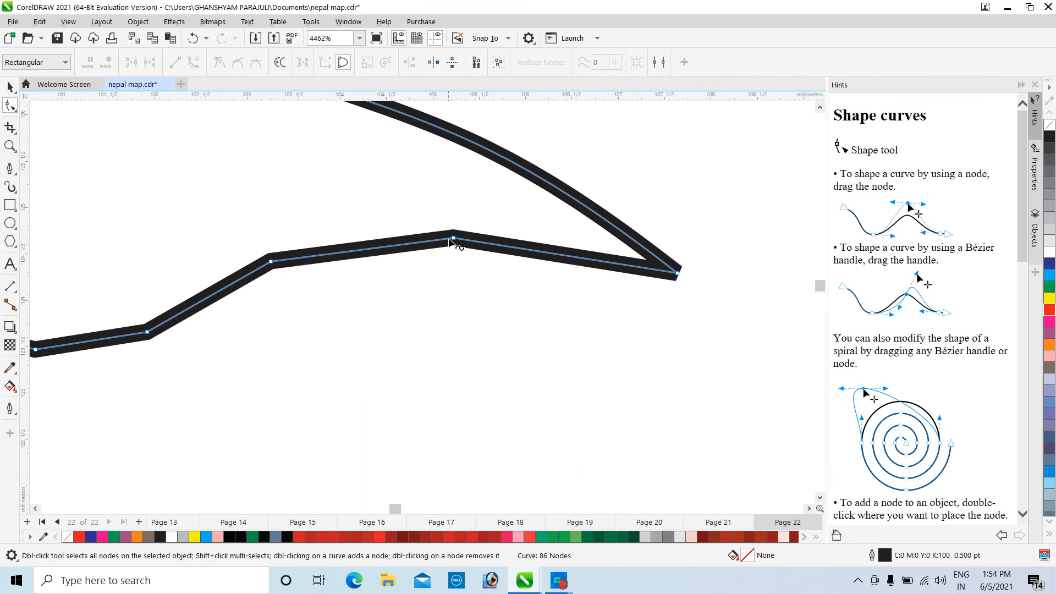
pyautogui.doubleClick(450, 239)
pyautogui.scroll(-3, 335, 274)
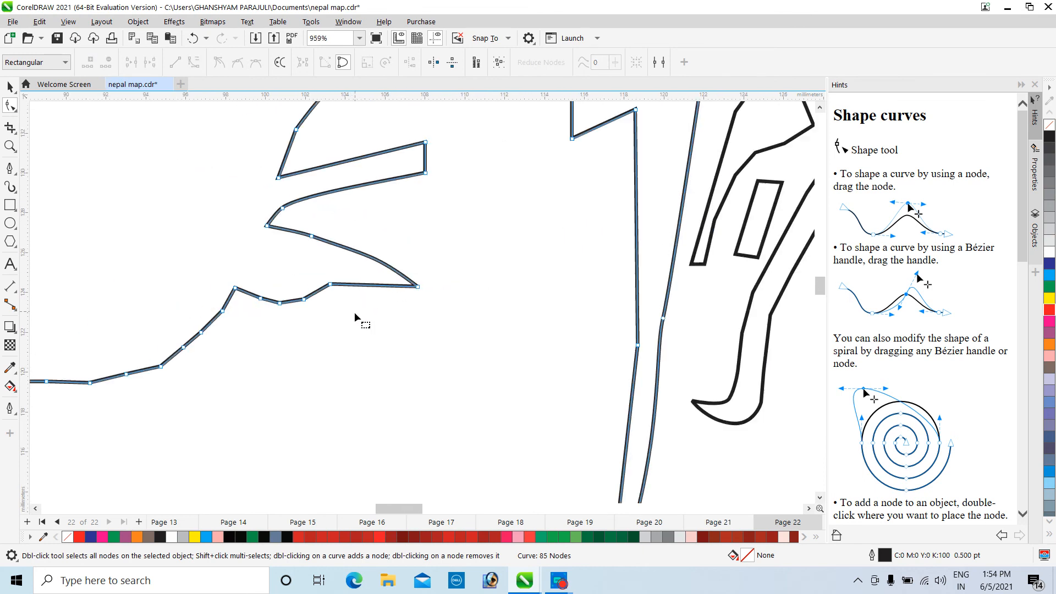
pyautogui.hotkey('ctrl', 'z')
pyautogui.hotkey('ctrl', 'z')
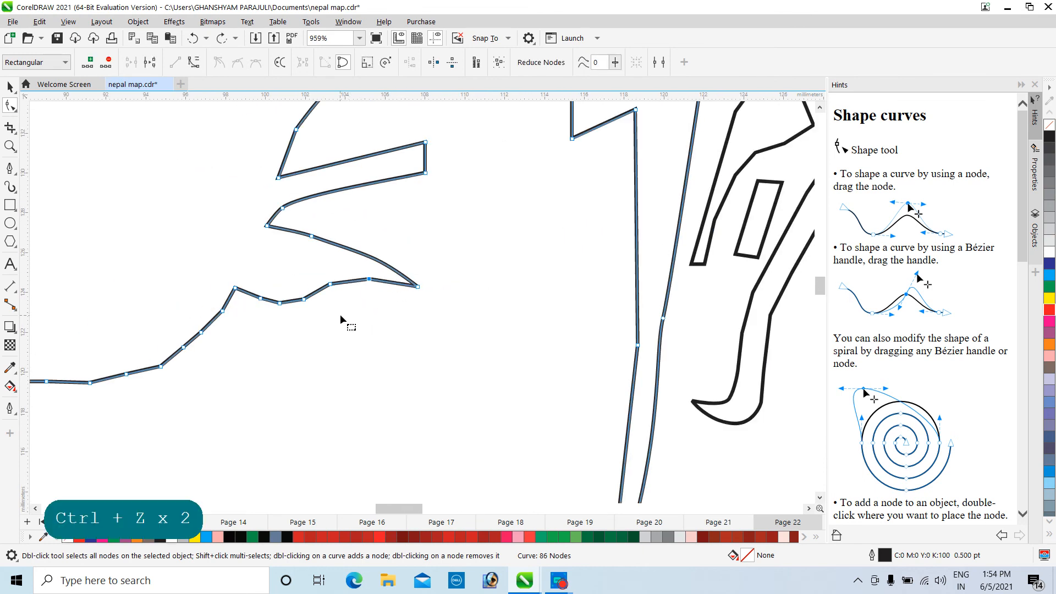
# Convert the two segments under the sharp right tip to curves and arch them smoothly over their shared node.
pyautogui.scroll(3, 364, 292)
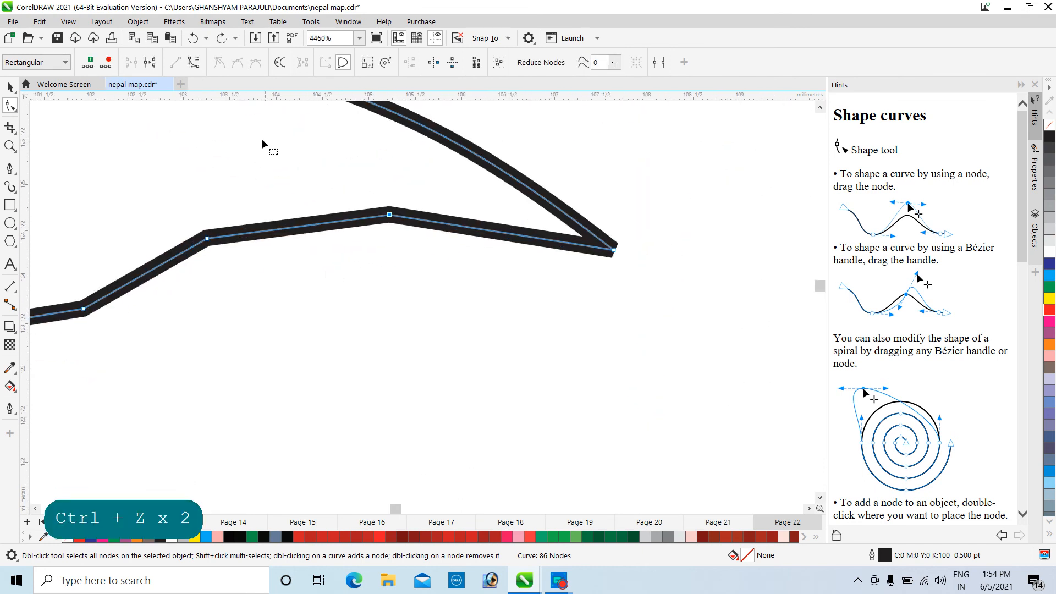
pyautogui.click(193, 62)
pyautogui.moveTo(463, 226); pyautogui.dragTo(506, 222)
pyautogui.click(389, 215)
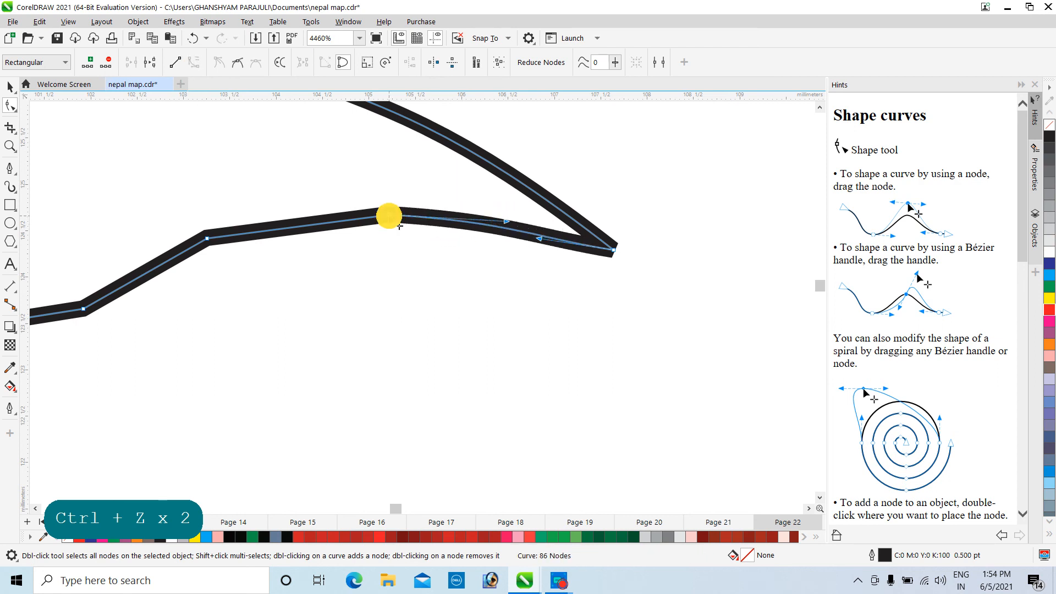
pyautogui.click(206, 238)
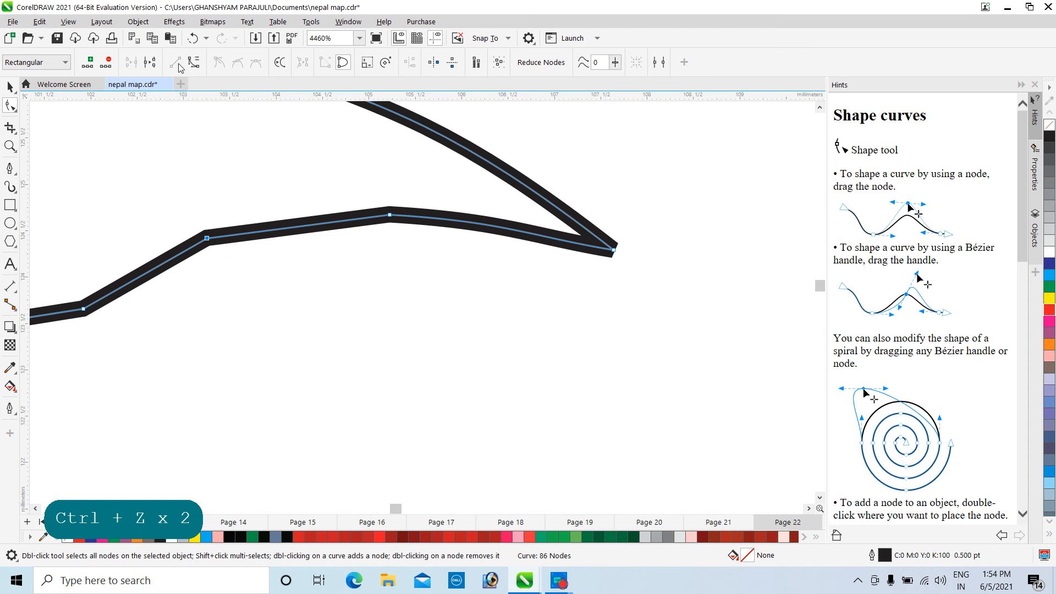
pyautogui.scroll(3, 392, 199)
pyautogui.click(168, 282)
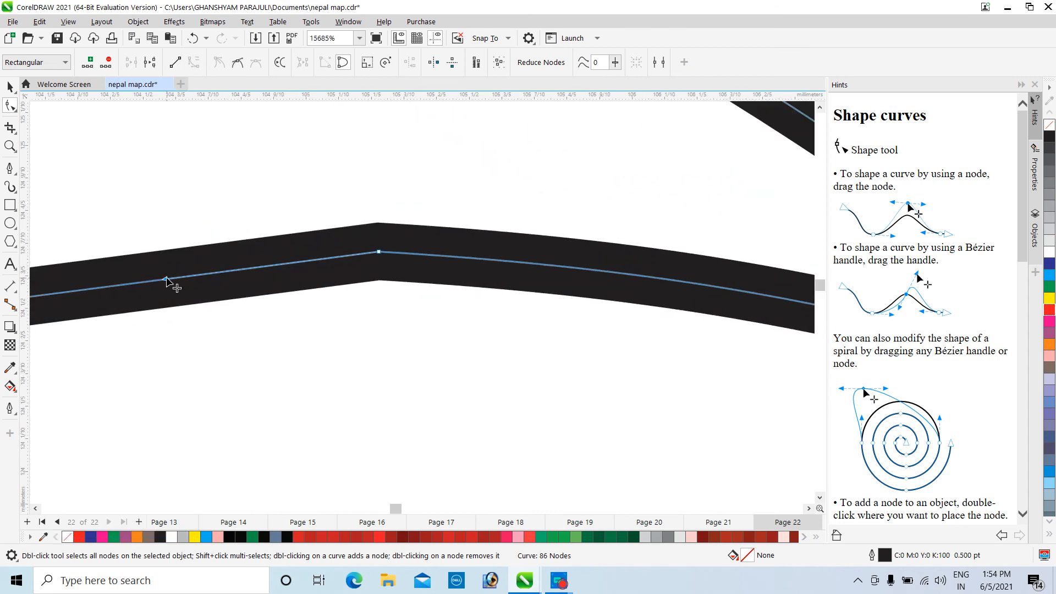
pyautogui.moveTo(168, 281); pyautogui.dragTo(143, 240)
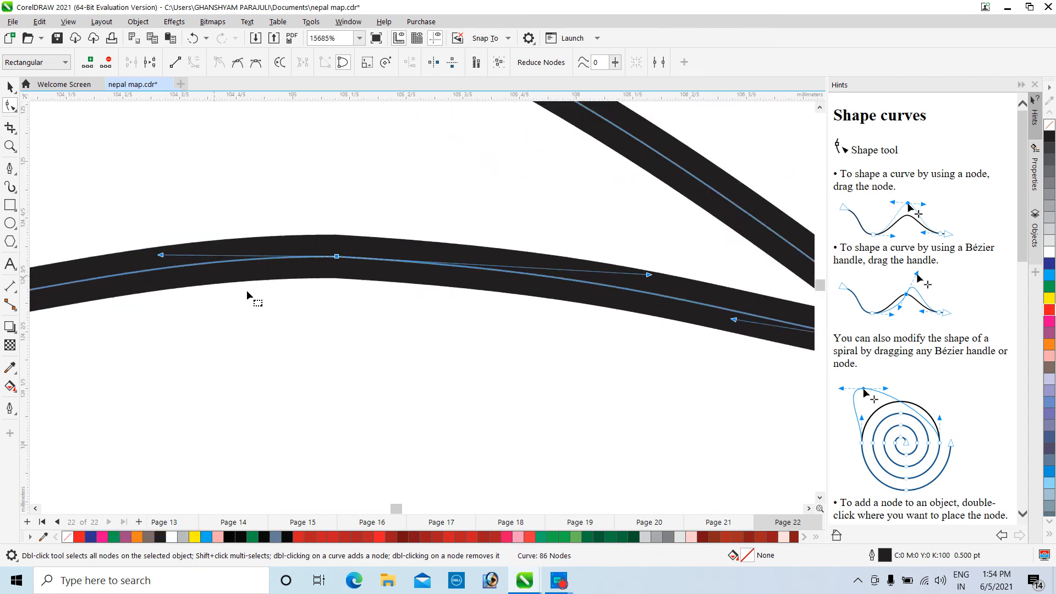
# Convert the two segments rising on the right side of the dip to curves and bow them downward with their handles.
pyautogui.scroll(-5, 246, 289)
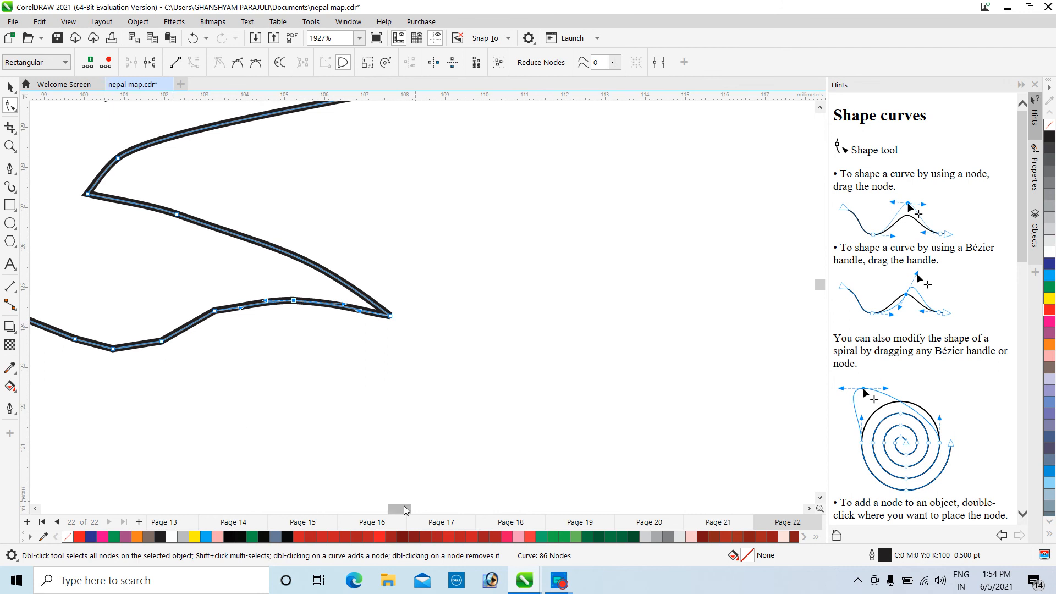
pyautogui.scroll(3, 391, 502)
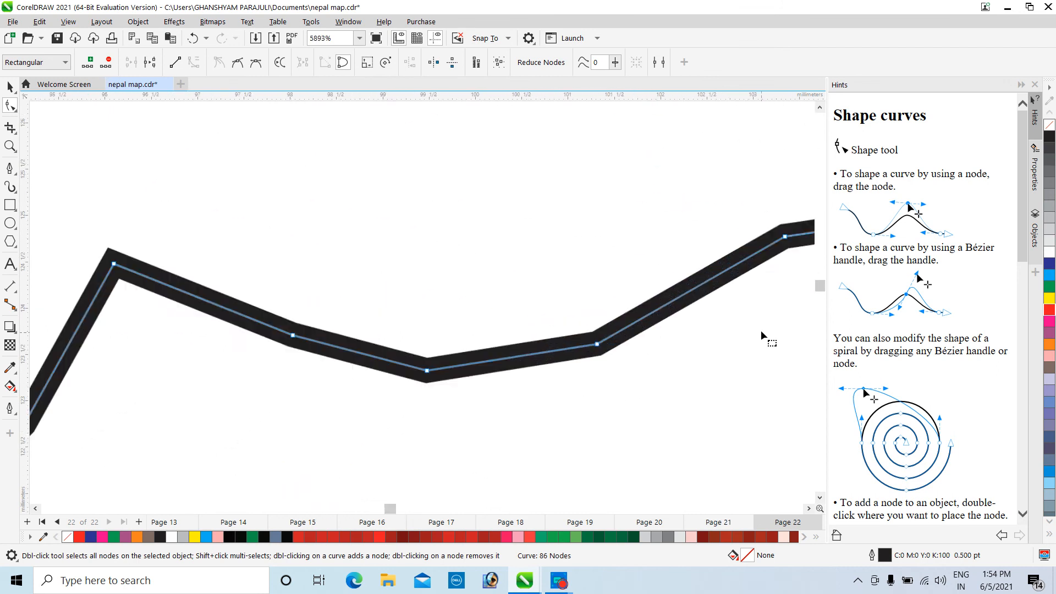
pyautogui.scroll(1, 761, 332)
pyautogui.click(596, 345)
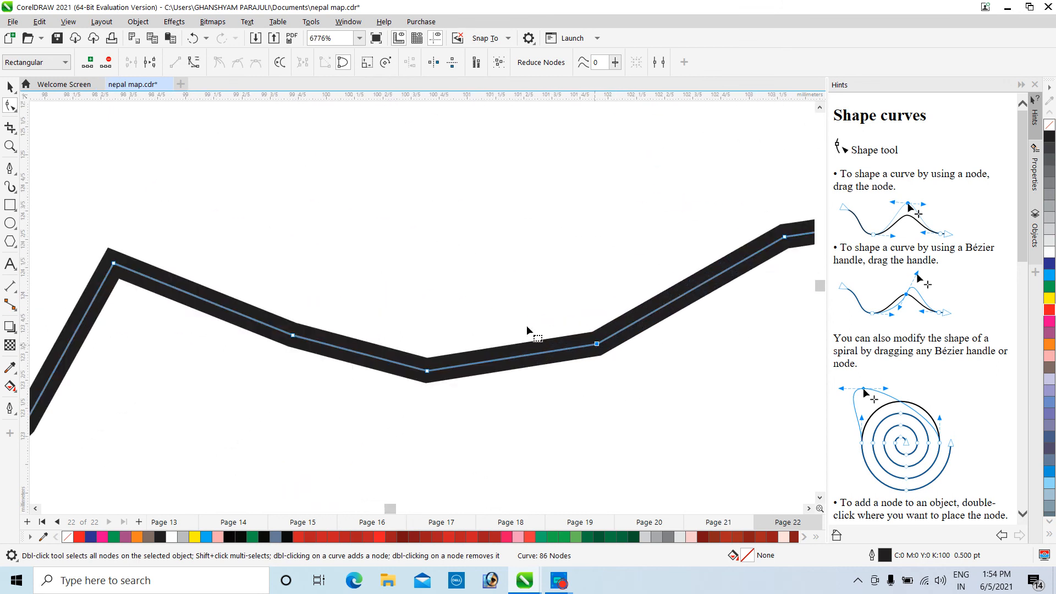
pyautogui.click(193, 63)
pyautogui.moveTo(658, 310); pyautogui.dragTo(678, 319)
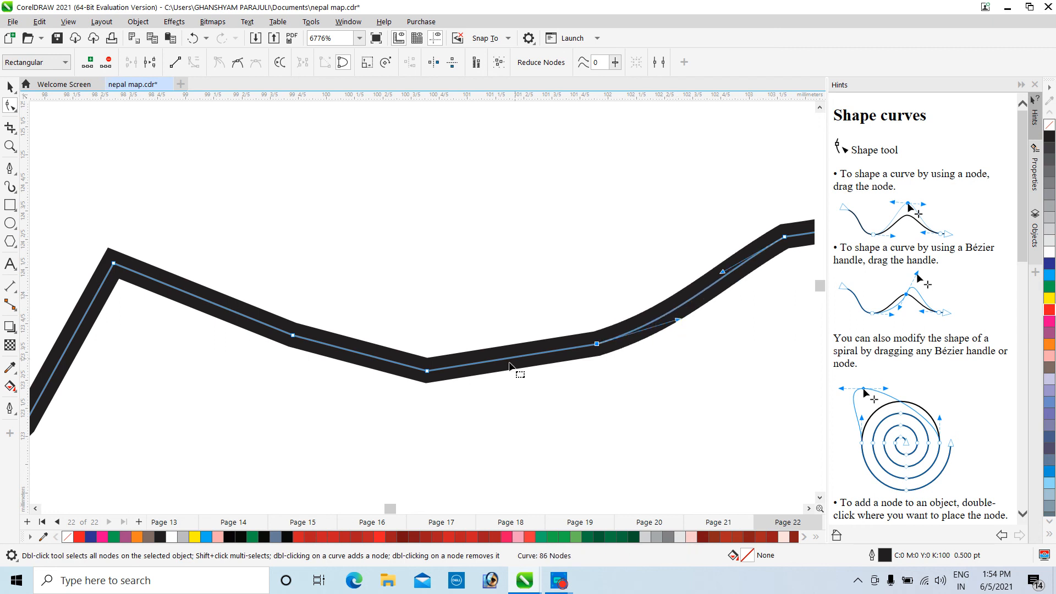
pyautogui.click(427, 372)
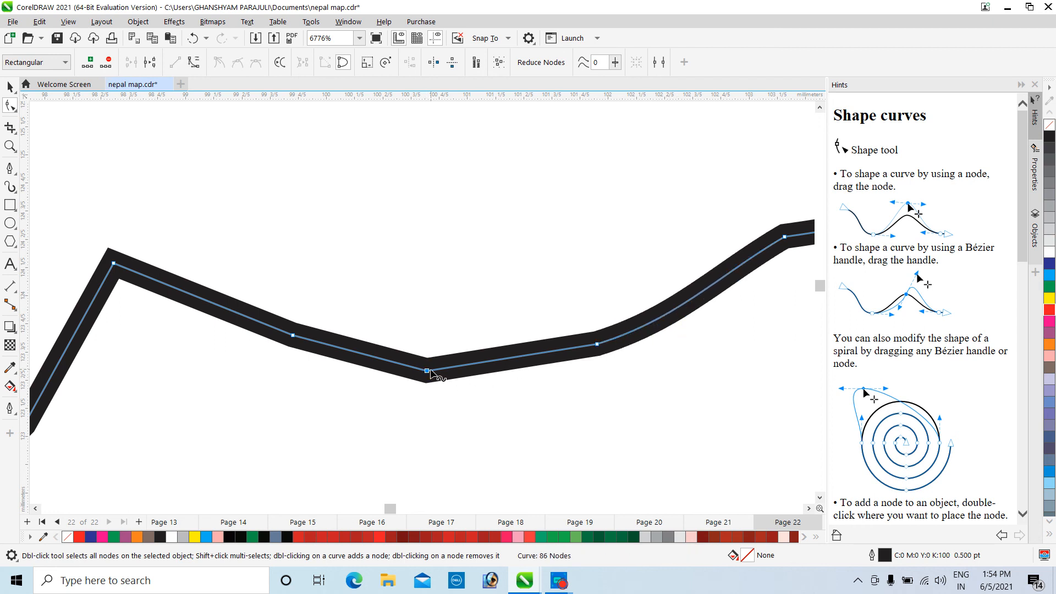
pyautogui.click(193, 64)
pyautogui.moveTo(540, 356); pyautogui.dragTo(496, 375)
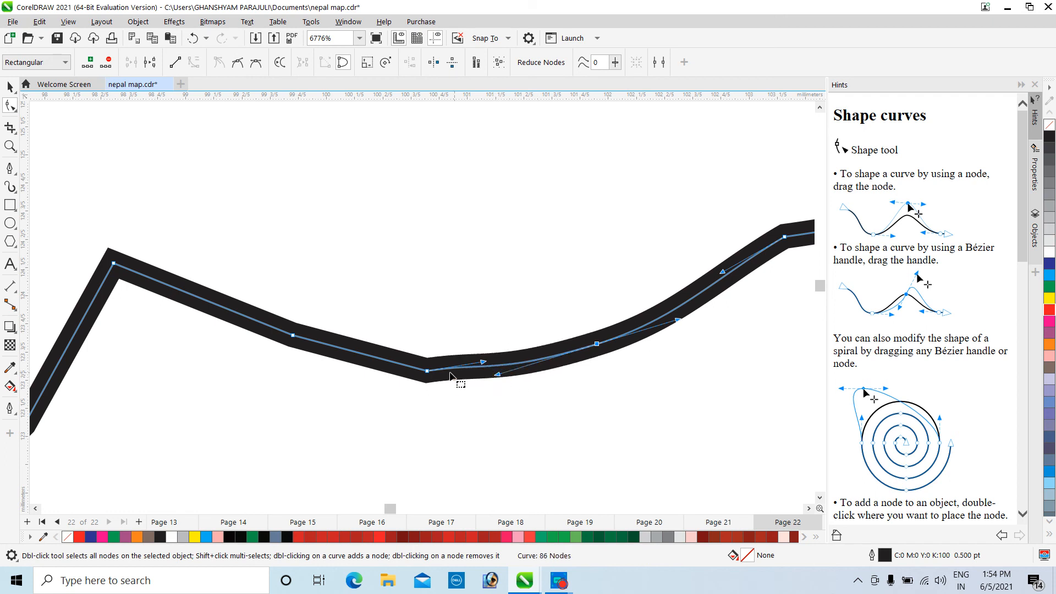
# Convert the two segments descending on the left side of the dip to curves and adjust their handles to round the dip.
pyautogui.click(292, 336)
pyautogui.click(187, 62)
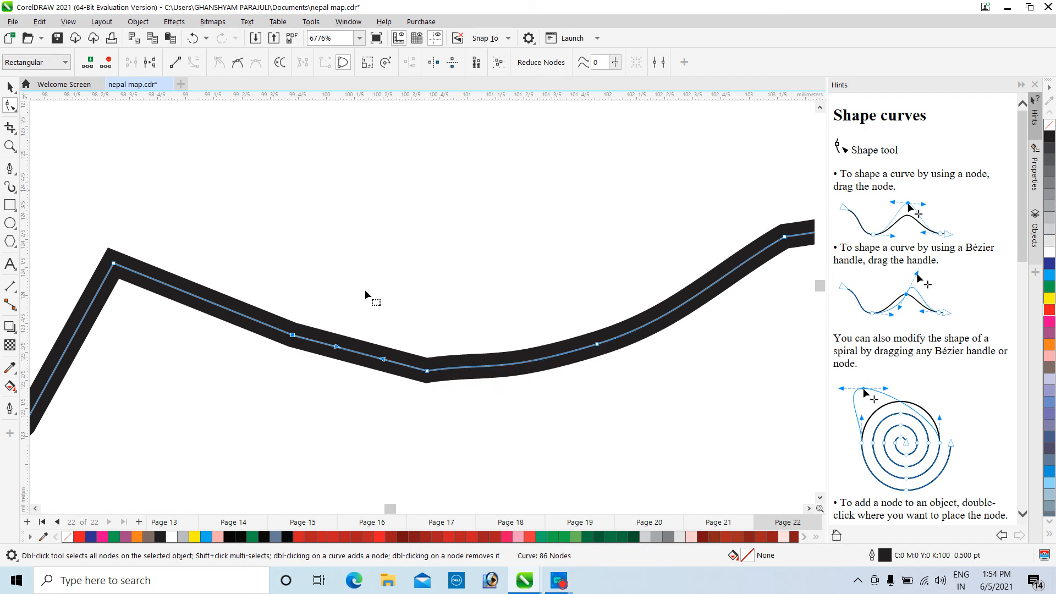
pyautogui.moveTo(381, 361); pyautogui.dragTo(327, 360)
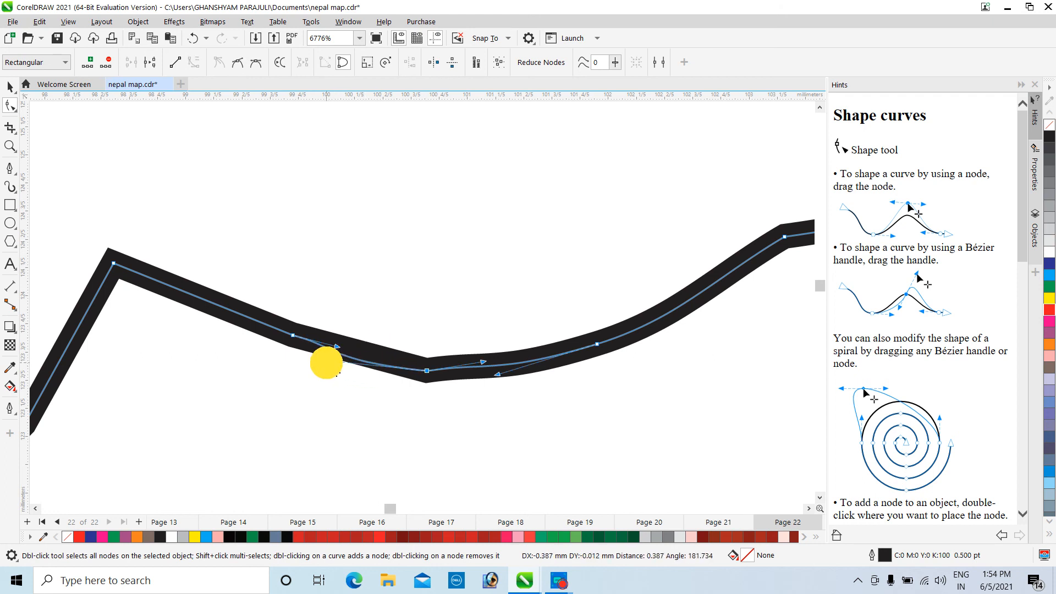
pyautogui.click(293, 335)
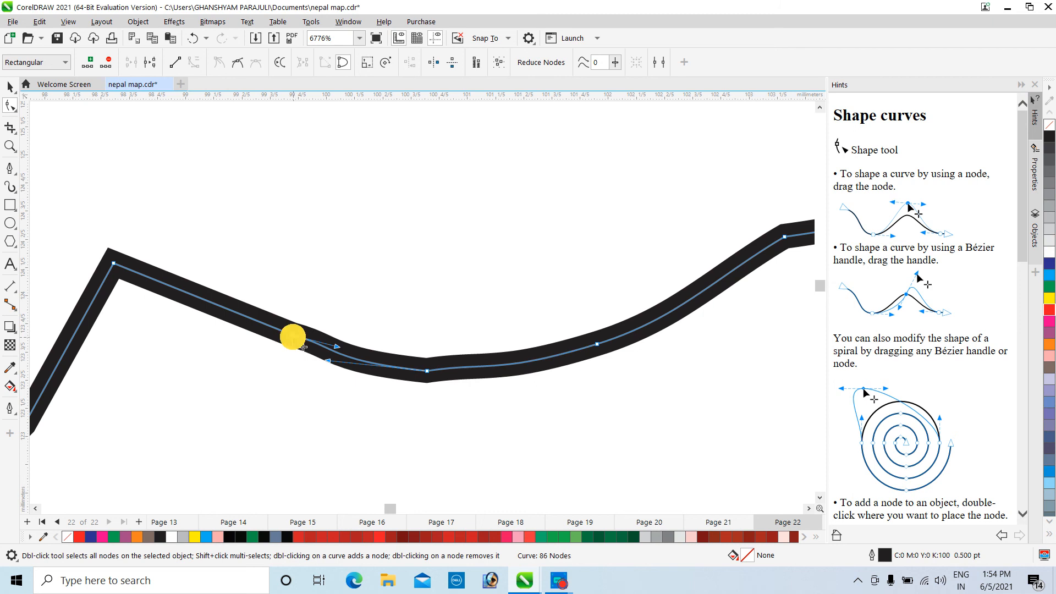
pyautogui.click(113, 264)
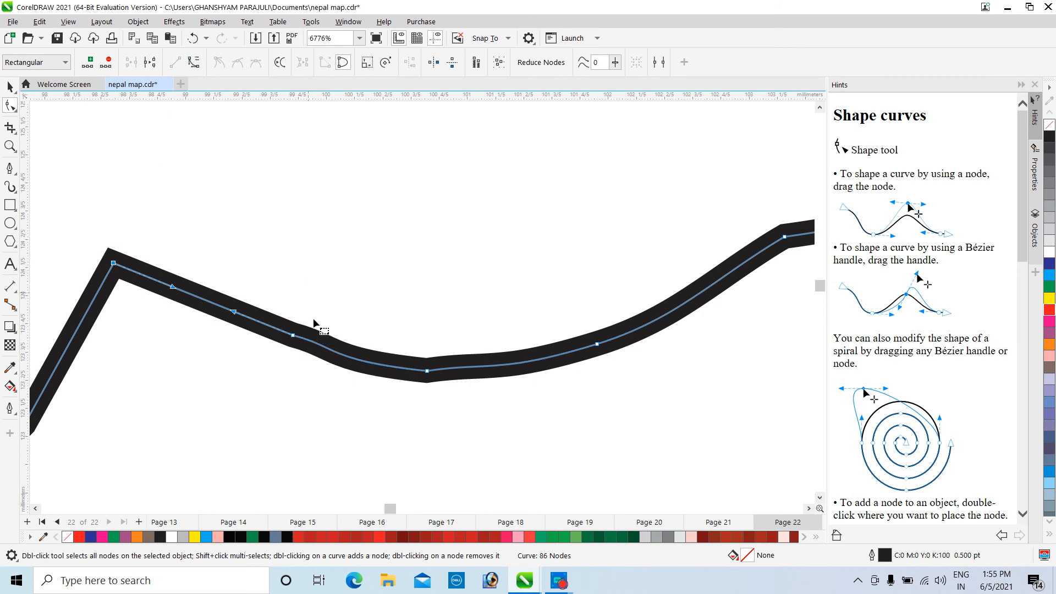
pyautogui.moveTo(233, 311); pyautogui.dragTo(245, 318)
# Remove the three nodes inside the dip and the corner node where it meets the arch before the sharp right tip.
pyautogui.doubleClick(292, 335)
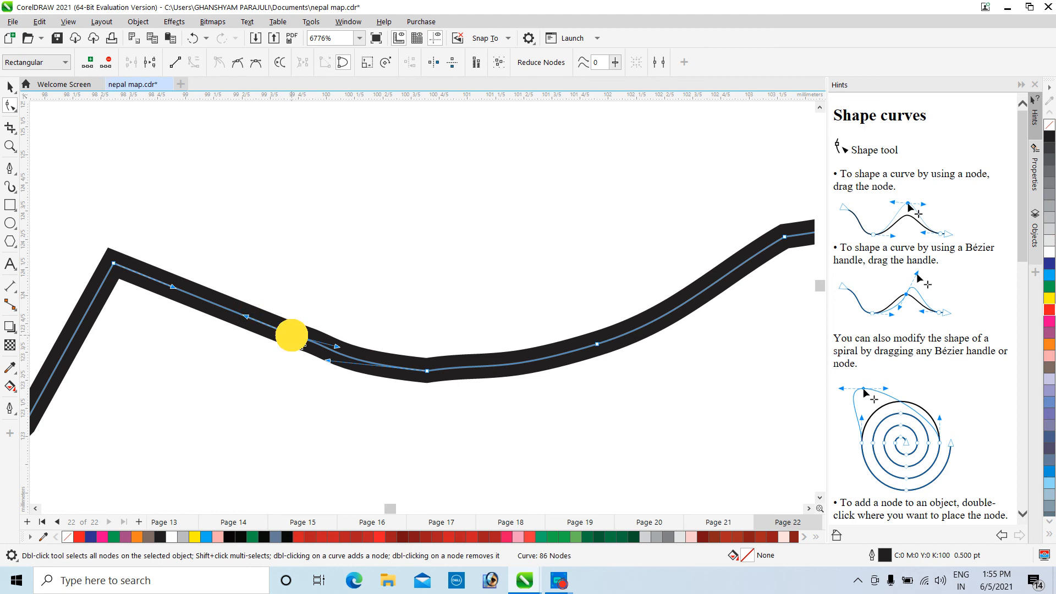
pyautogui.doubleClick(429, 373)
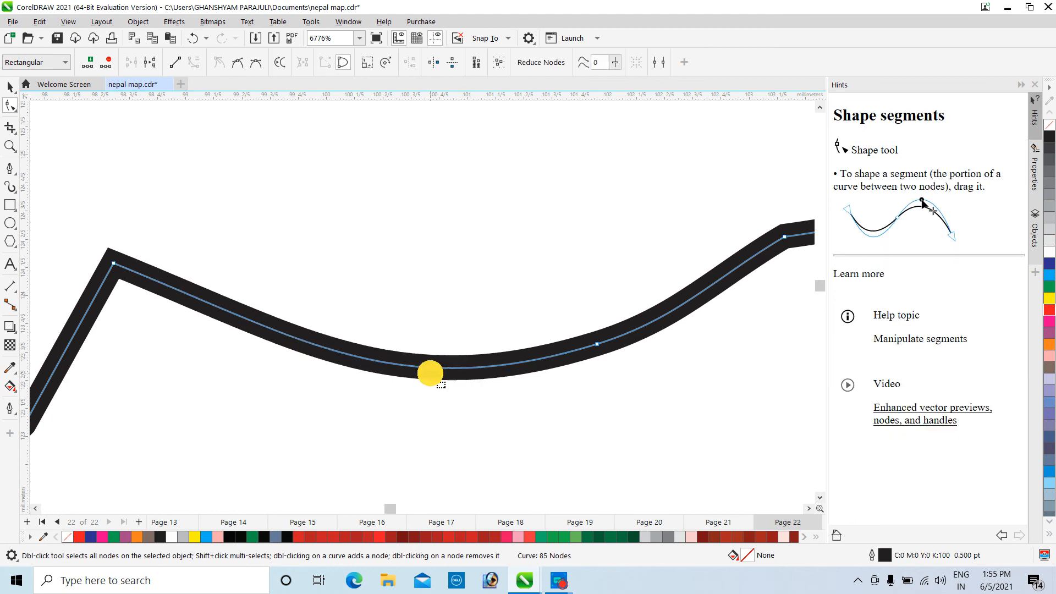
pyautogui.doubleClick(597, 345)
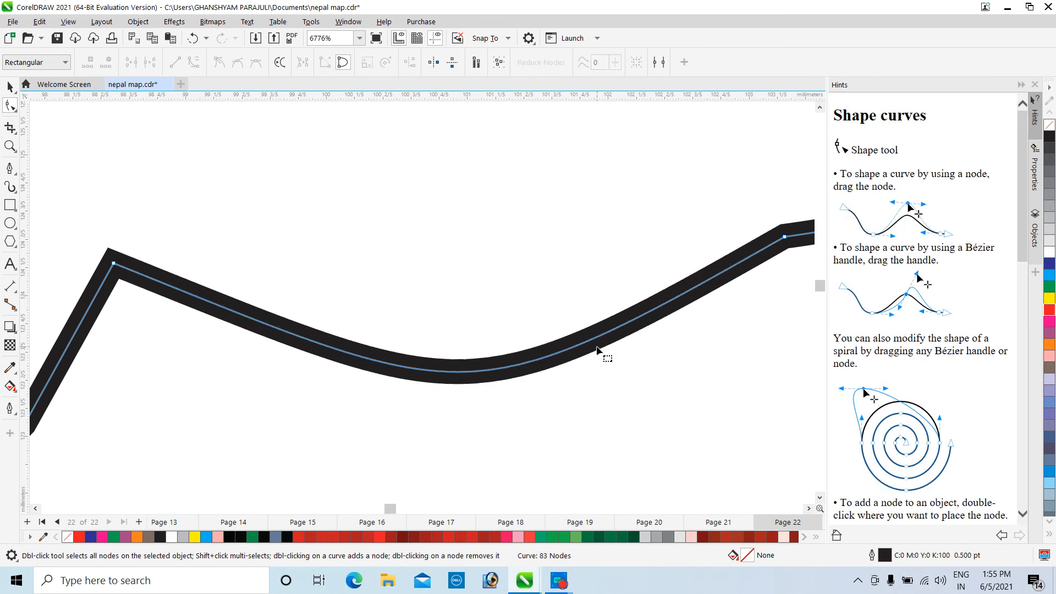
pyautogui.scroll(-5, 615, 359)
pyautogui.scroll(-2, 632, 409)
pyautogui.scroll(5, 692, 401)
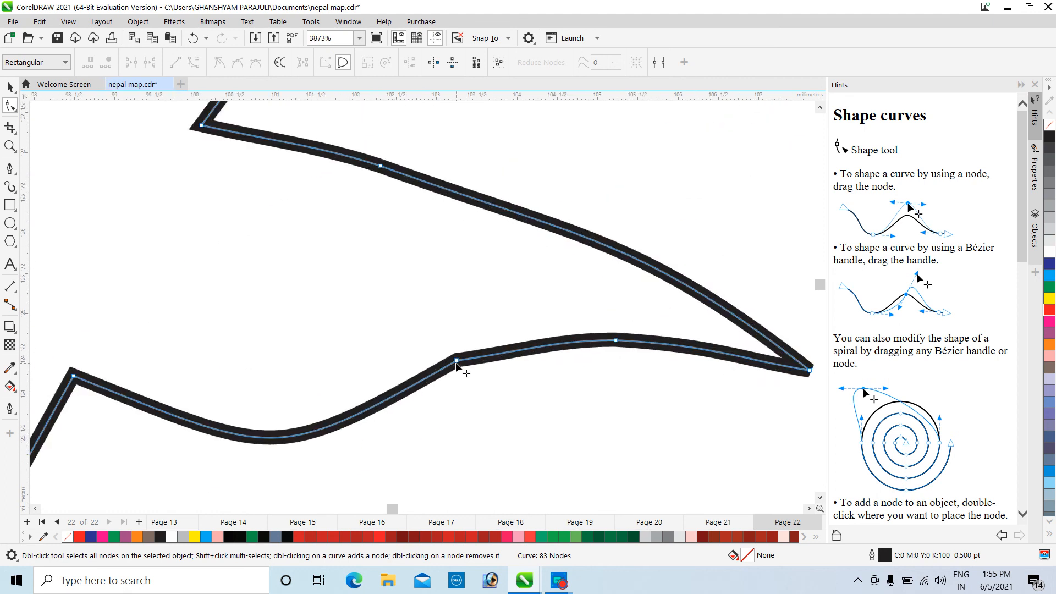
pyautogui.doubleClick(457, 363)
pyautogui.scroll(-11, 458, 364)
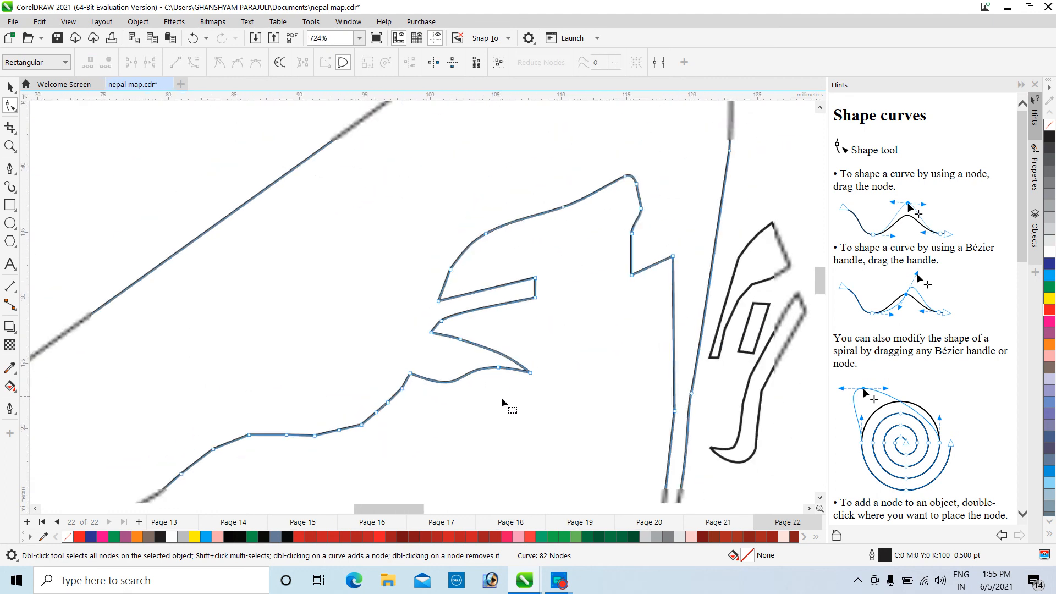
# Remove the node between the flat stretch of the outline and the foot of the slope leading up to the pointed corner.
pyautogui.click(819, 497)
pyautogui.click(819, 497)
pyautogui.click(819, 497)
pyautogui.click(819, 497)
pyautogui.click(819, 497)
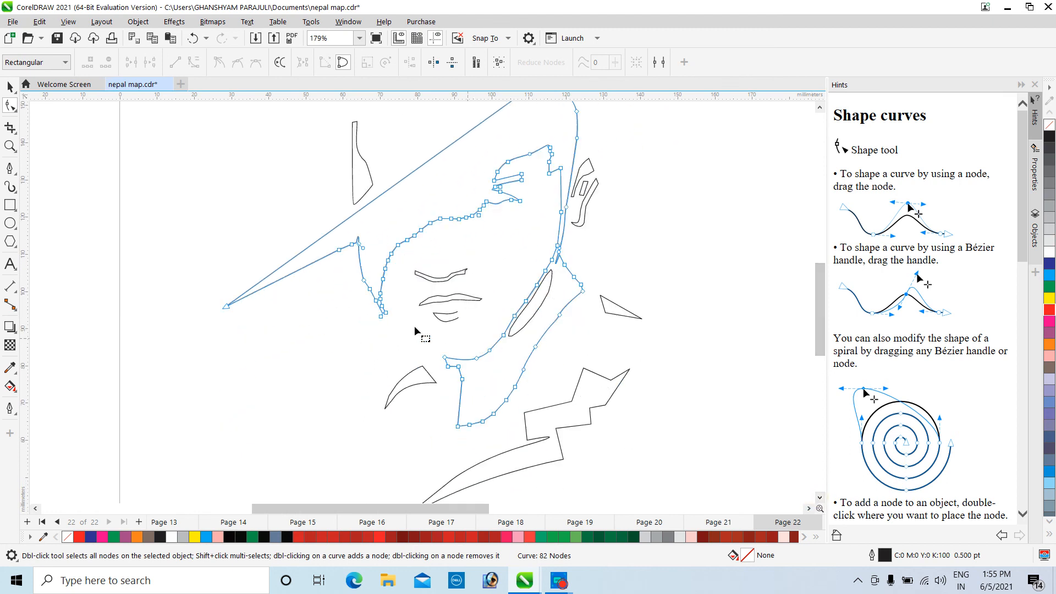
pyautogui.scroll(6, 435, 275)
pyautogui.scroll(-5, 371, 209)
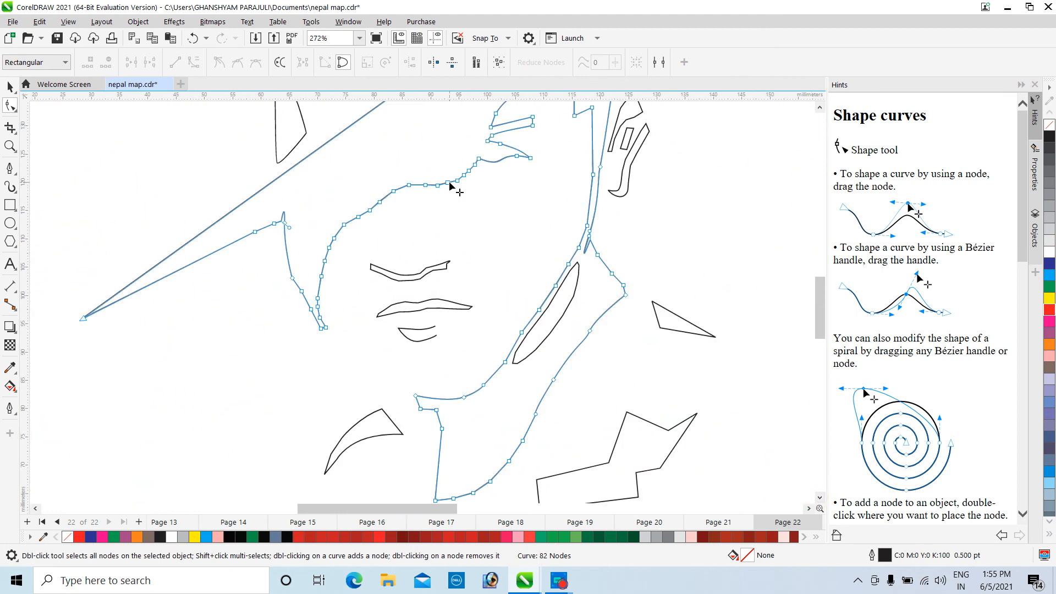
pyautogui.doubleClick(448, 183)
pyautogui.scroll(6, 455, 183)
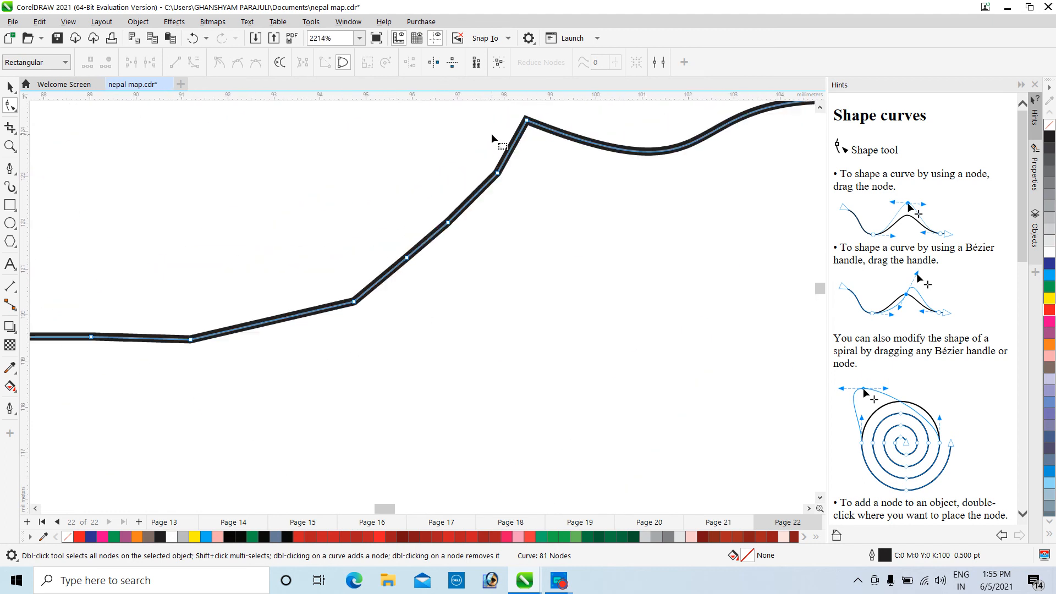
pyautogui.click(497, 174)
pyautogui.doubleClick(497, 174)
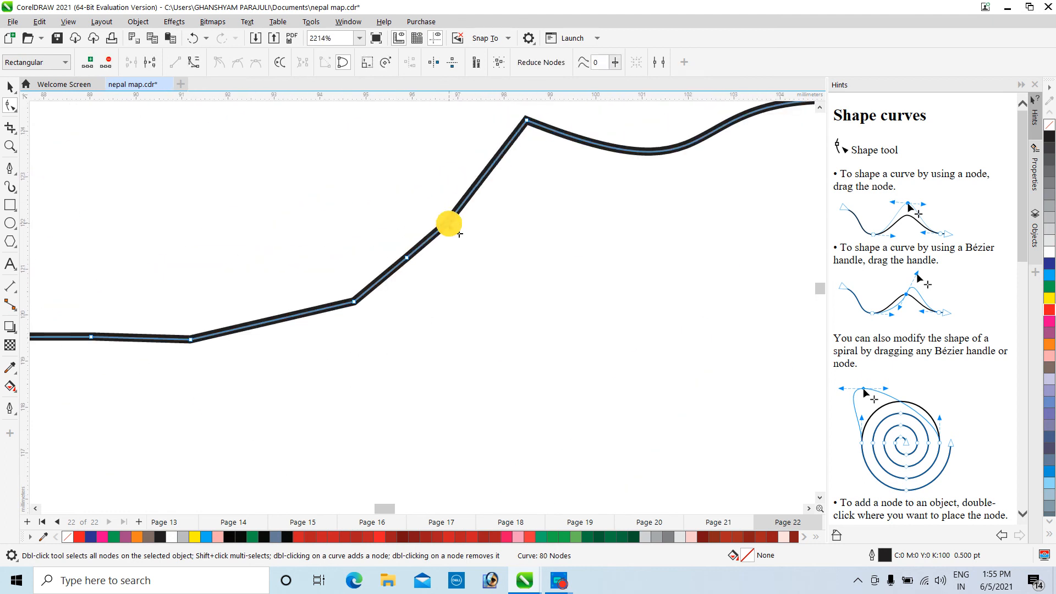
pyautogui.doubleClick(448, 223)
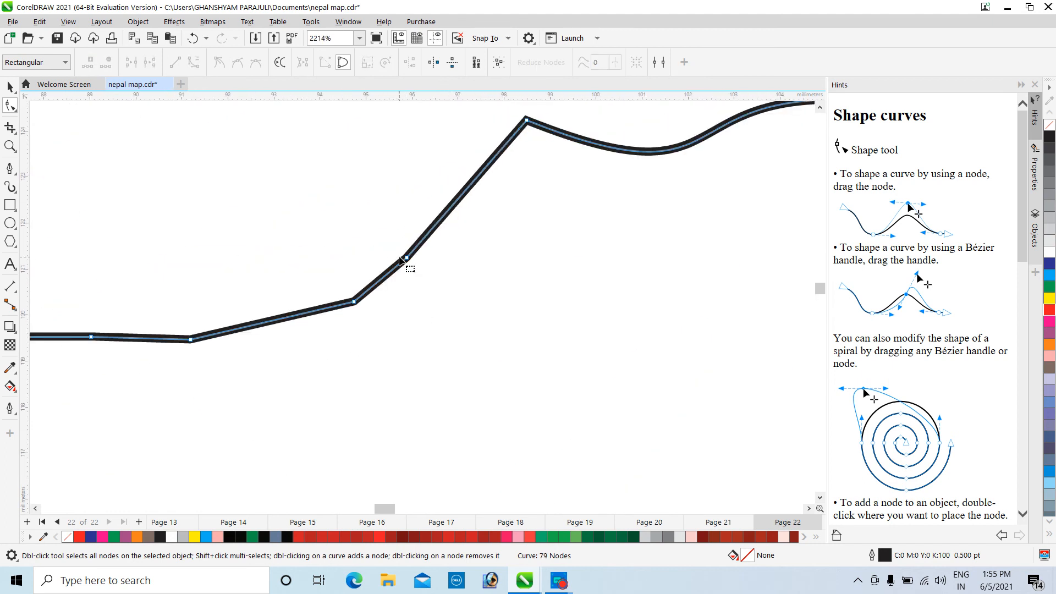
pyautogui.hotkey('ctrl', 'z')
pyautogui.hotkey('ctrl', 'z')
pyautogui.hotkey('ctrl', 'z')
pyautogui.hotkey('ctrl', 'z')
# Remove the middle node on the slope below the pointed corner but keep the bend node at its foot.
pyautogui.doubleClick(406, 258)
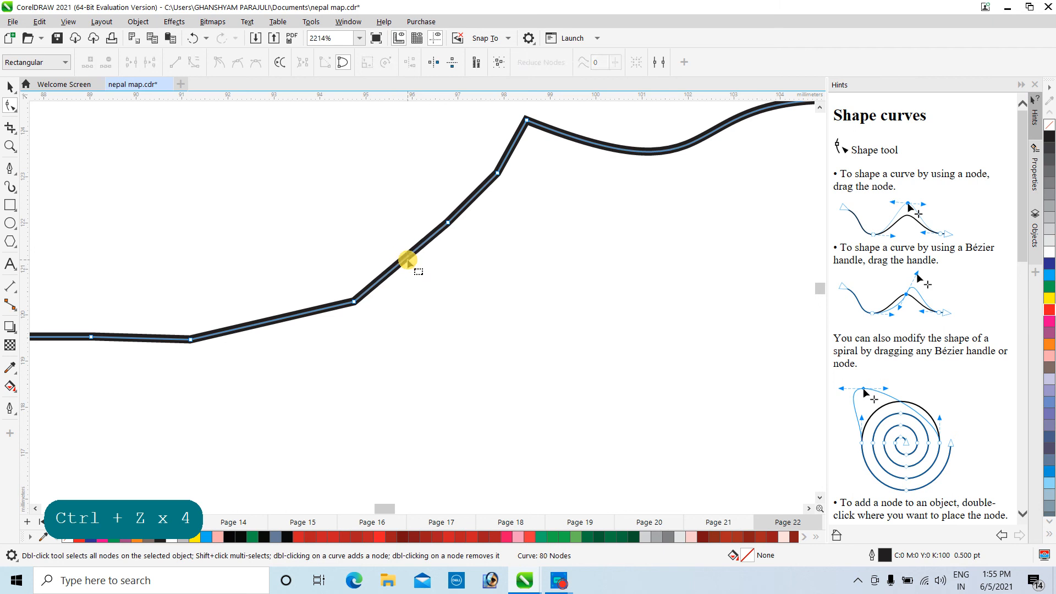
pyautogui.doubleClick(354, 300)
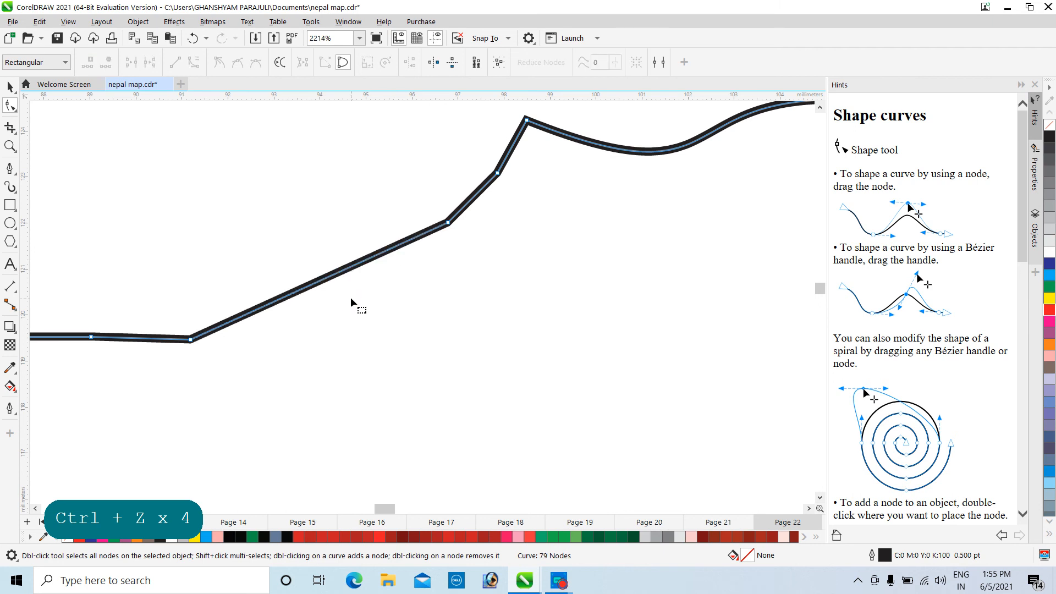
pyautogui.hotkey('ctrl', 'z')
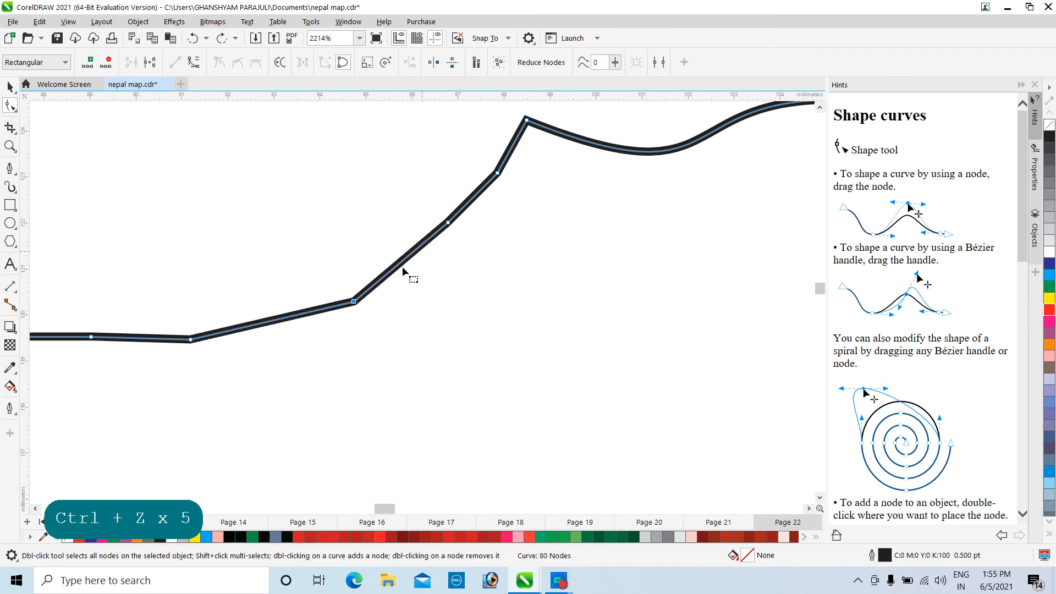
# Convert the lower straight segment of the slope to a curve, bow it downward, and nudge its upper end node slightly outward.
pyautogui.click(353, 302)
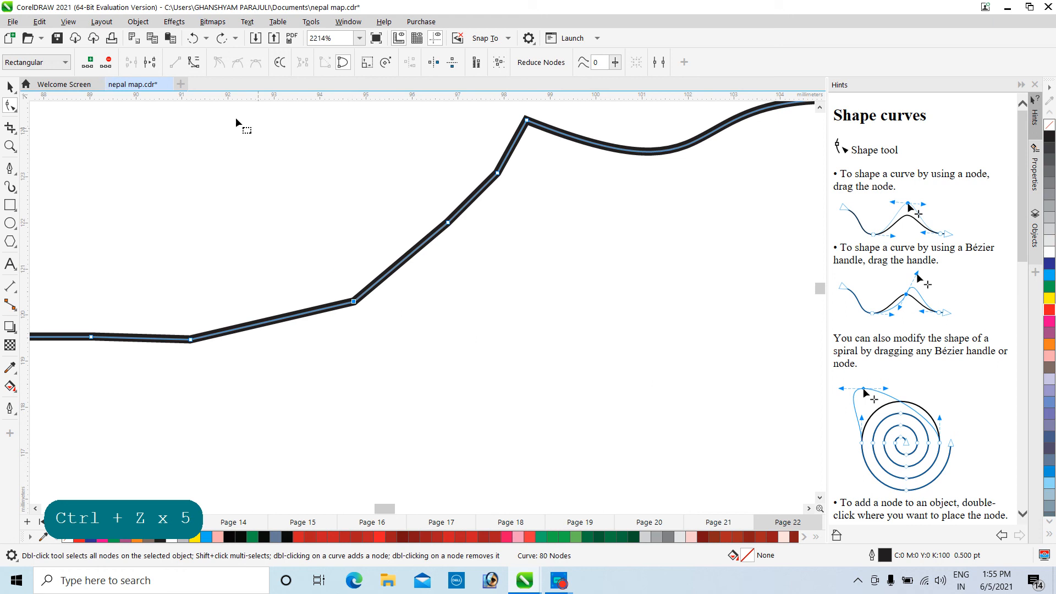
pyautogui.click(194, 63)
pyautogui.moveTo(384, 277); pyautogui.dragTo(413, 264)
pyautogui.moveTo(447, 223); pyautogui.dragTo(455, 225)
pyautogui.click(498, 174)
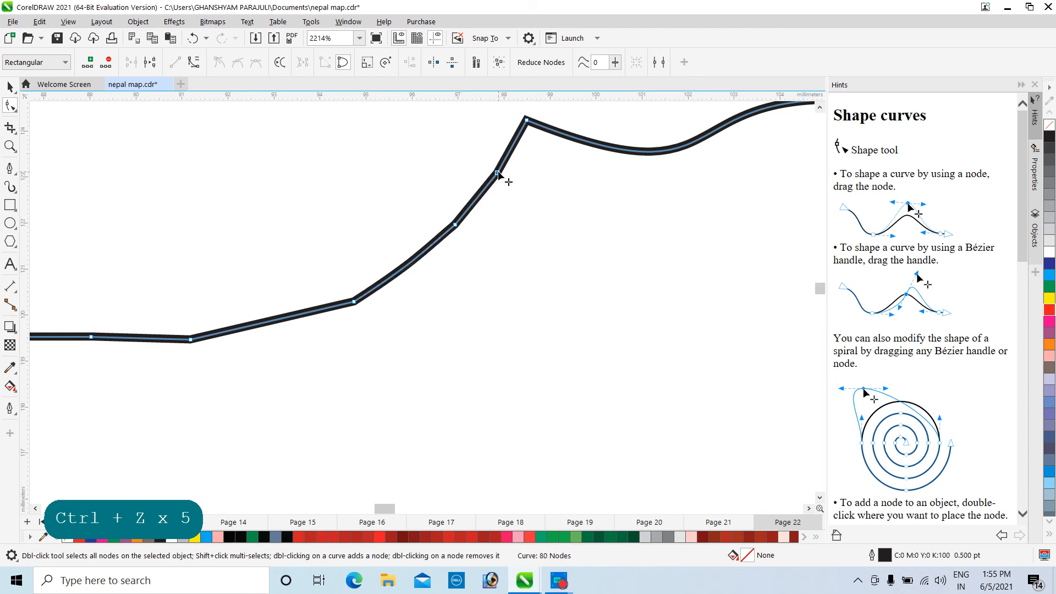
# Convert the shallow segment at the foot of the slope to a curve and bow it downward to continue the slope's bend.
pyautogui.click(189, 339)
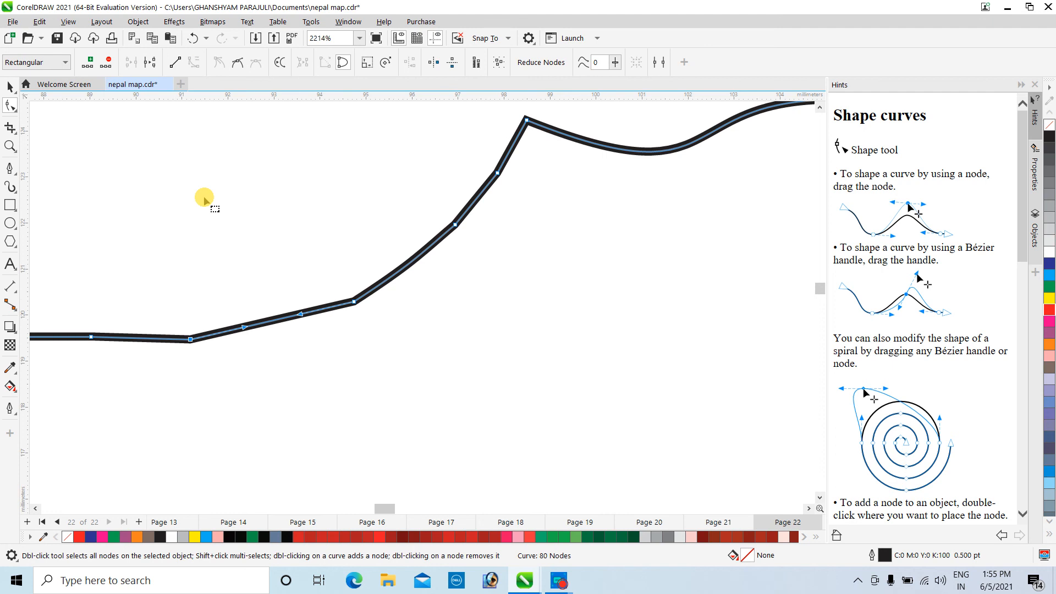
pyautogui.scroll(1, 218, 322)
pyautogui.moveTo(274, 335); pyautogui.dragTo(384, 328)
pyautogui.scroll(-4, 365, 330)
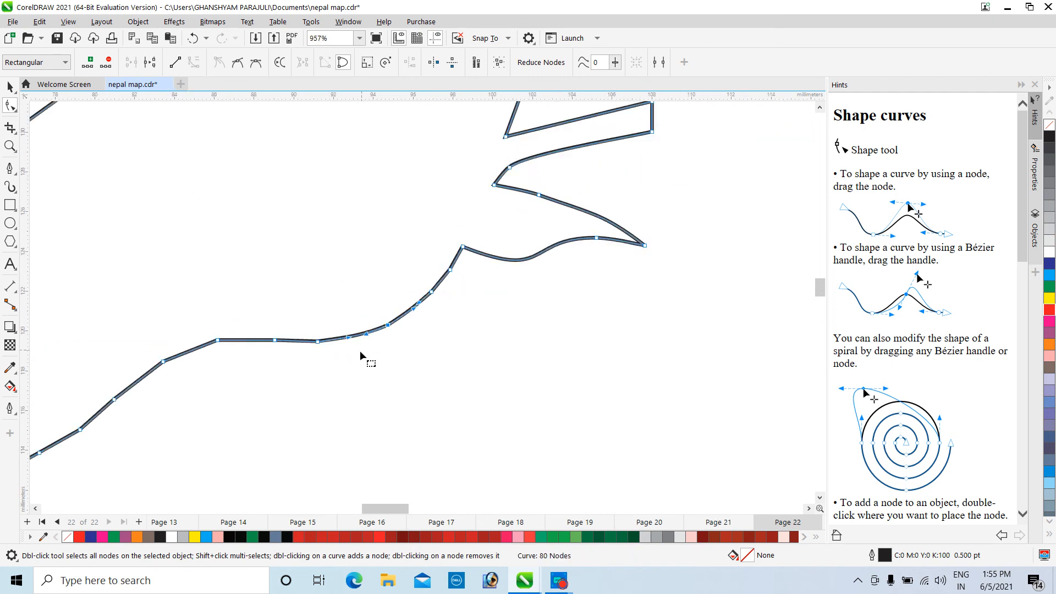
pyautogui.scroll(-1, 275, 404)
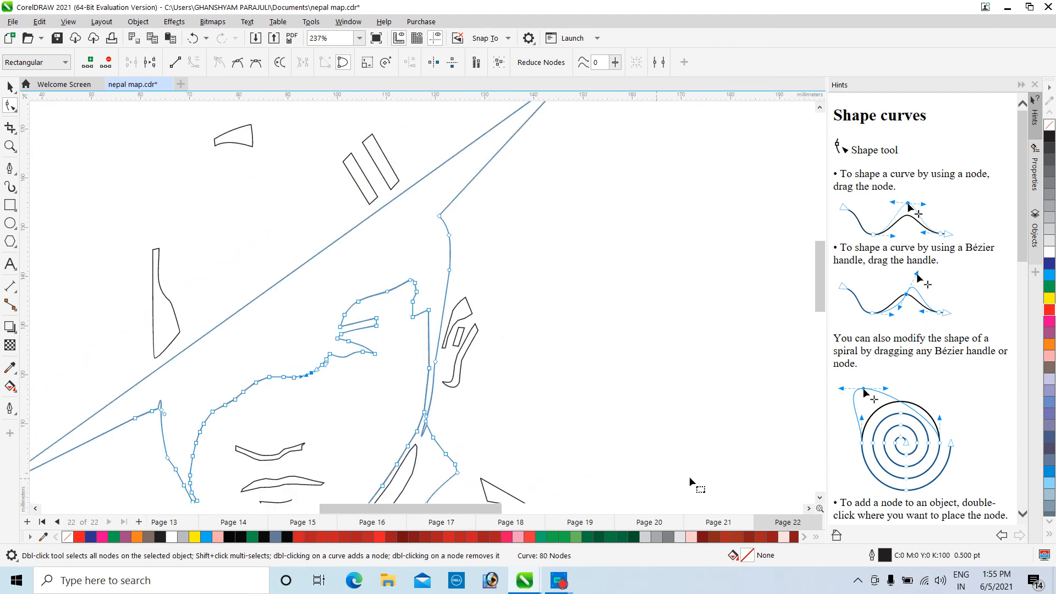
# Smooth the large outline along the forehead, jaw and chin with the Smooth tool at its 35.814 mm nib size.
pyautogui.click(819, 497)
pyautogui.click(820, 497)
pyautogui.click(819, 497)
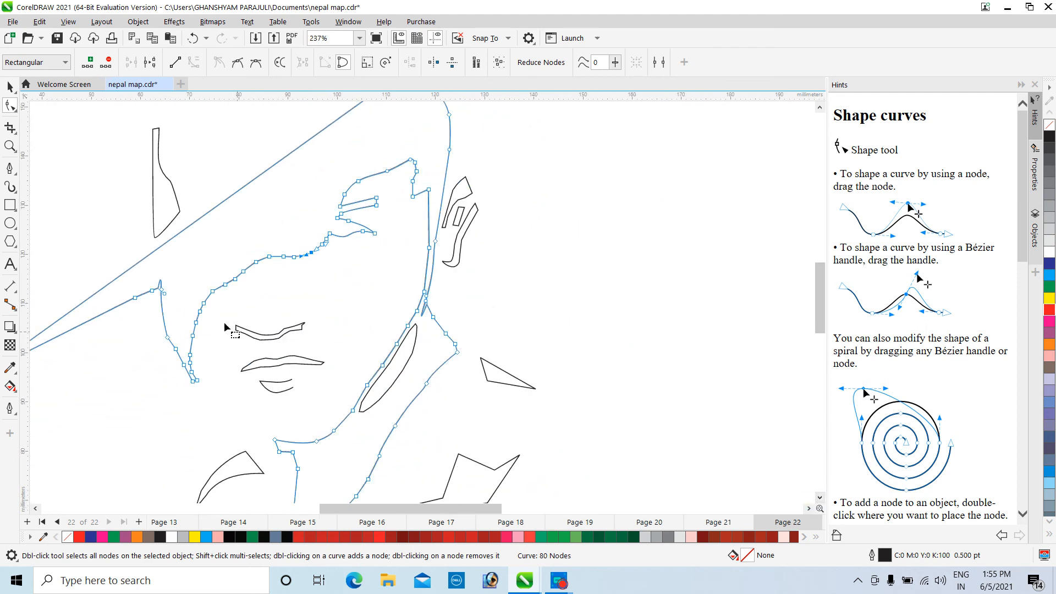
pyautogui.scroll(2, 205, 297)
pyautogui.scroll(1, 214, 300)
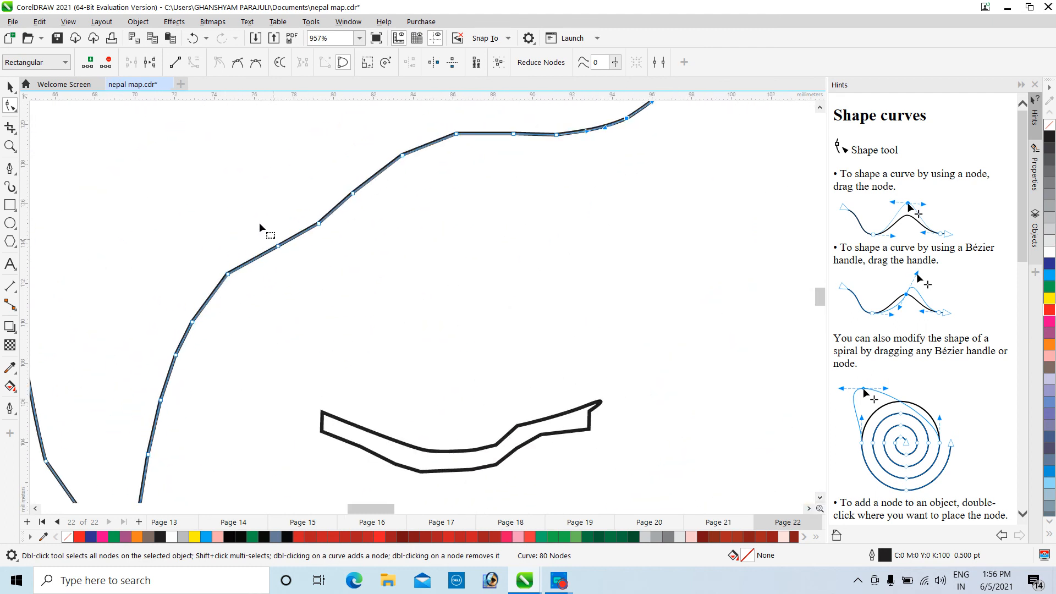
pyautogui.click(11, 86)
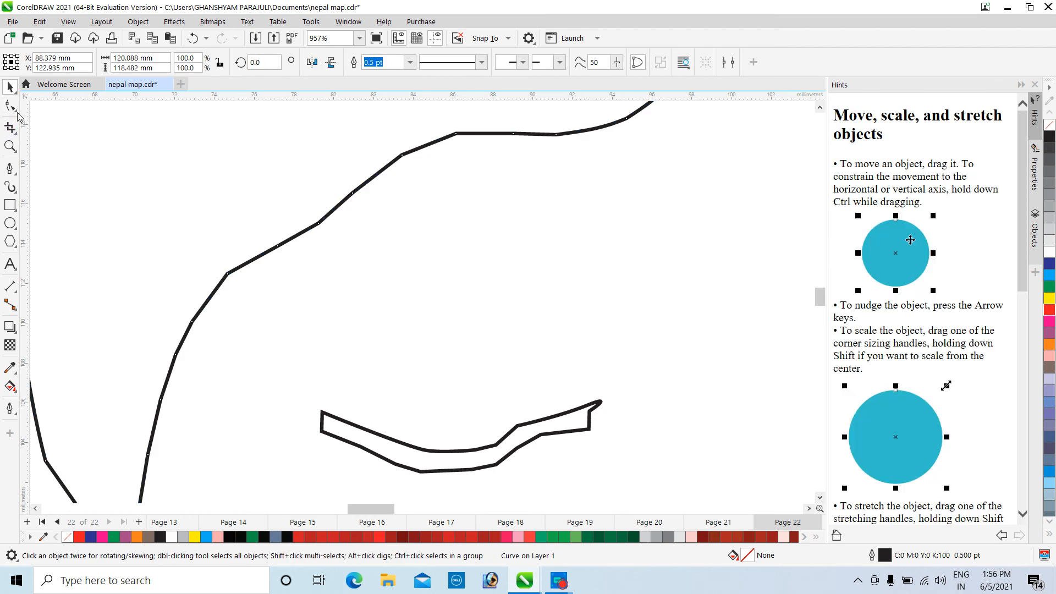
pyautogui.click(13, 107)
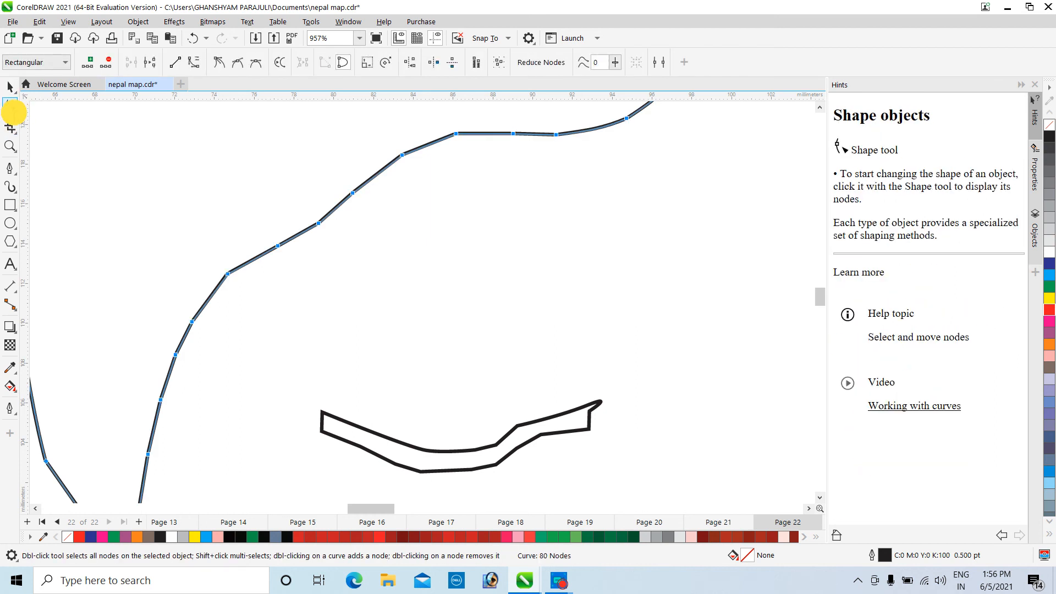
pyautogui.click(48, 125)
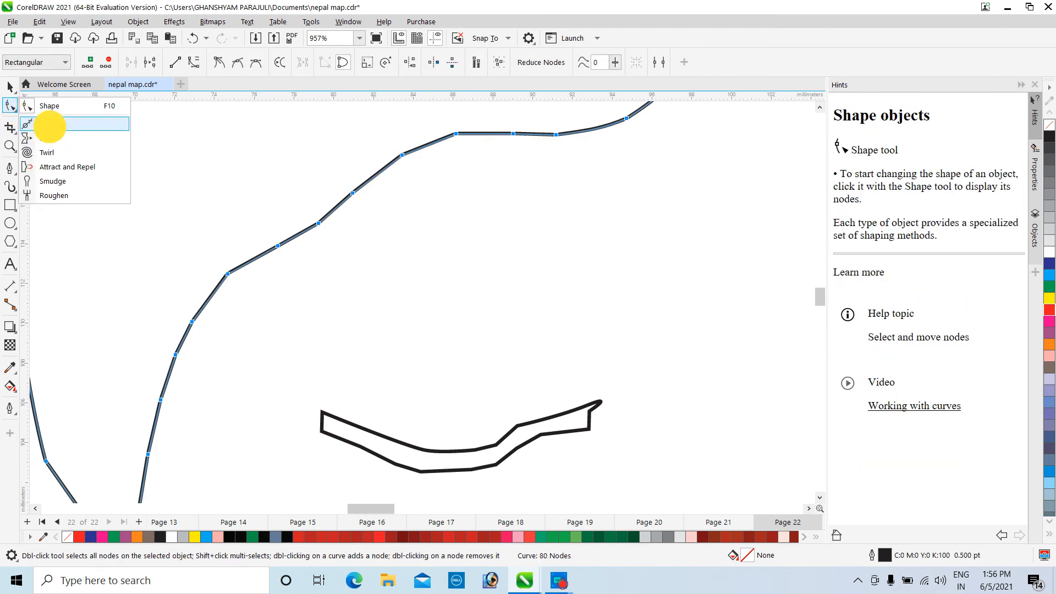
pyautogui.scroll(-6, 357, 346)
pyautogui.click(355, 360)
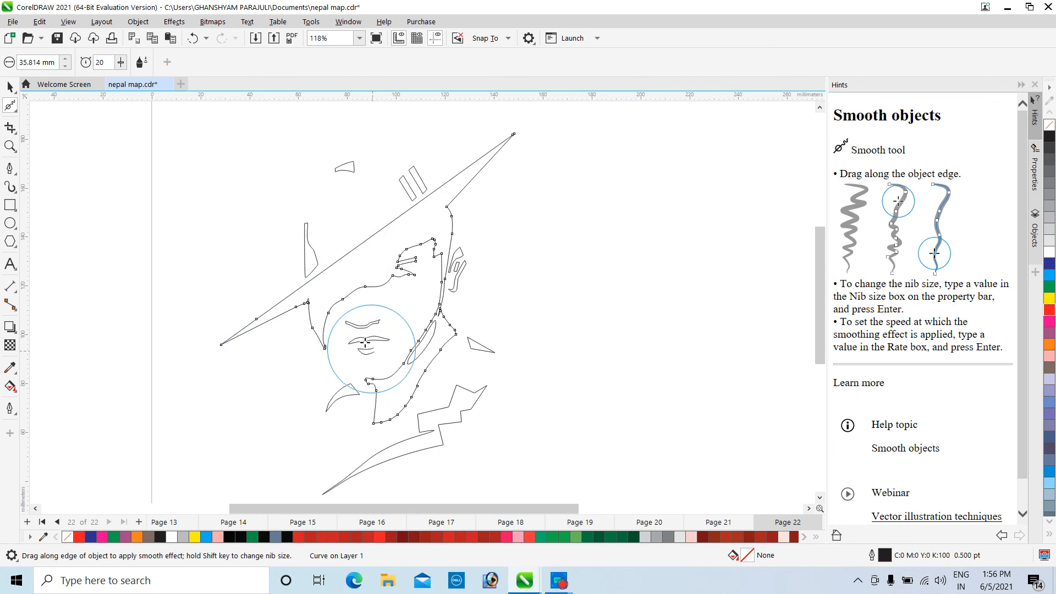
pyautogui.moveTo(365, 342)
pyautogui.mouseDown()
pyautogui.moveTo(371, 381)
pyautogui.moveTo(331, 296)
pyautogui.moveTo(381, 398)
pyautogui.mouseUp()
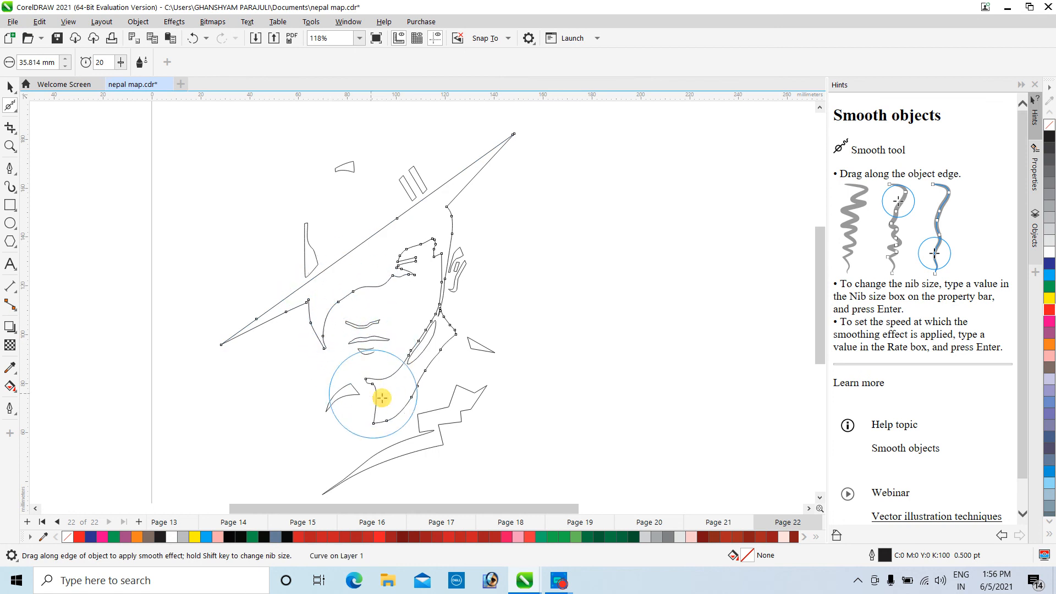
# Smooth the large outline around the forehead's outer side and the narrow downward tip beside the brim.
pyautogui.scroll(8, 434, 399)
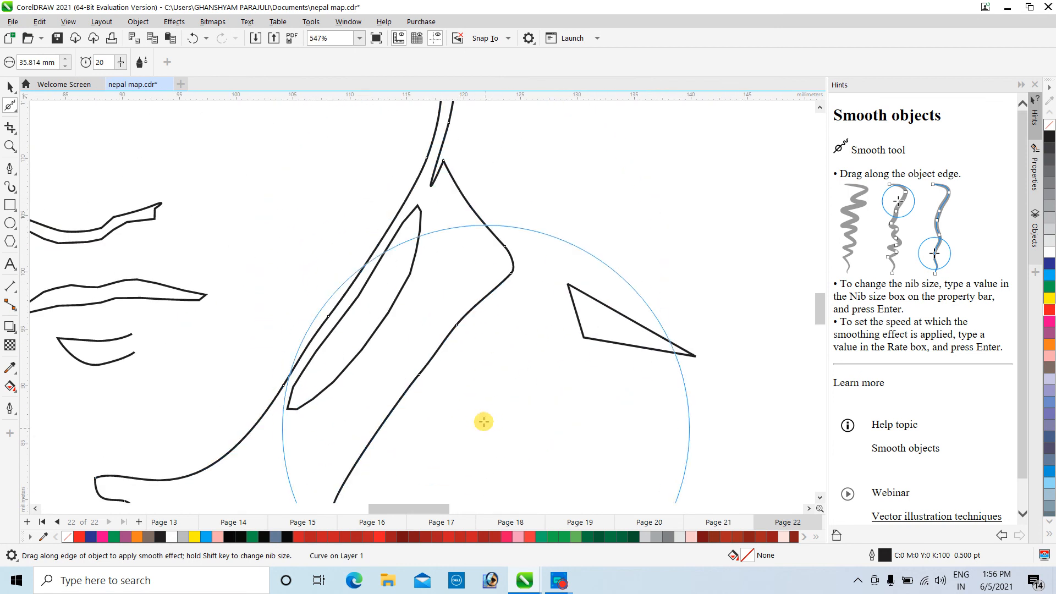
pyautogui.scroll(-4, 483, 421)
pyautogui.scroll(3, 307, 282)
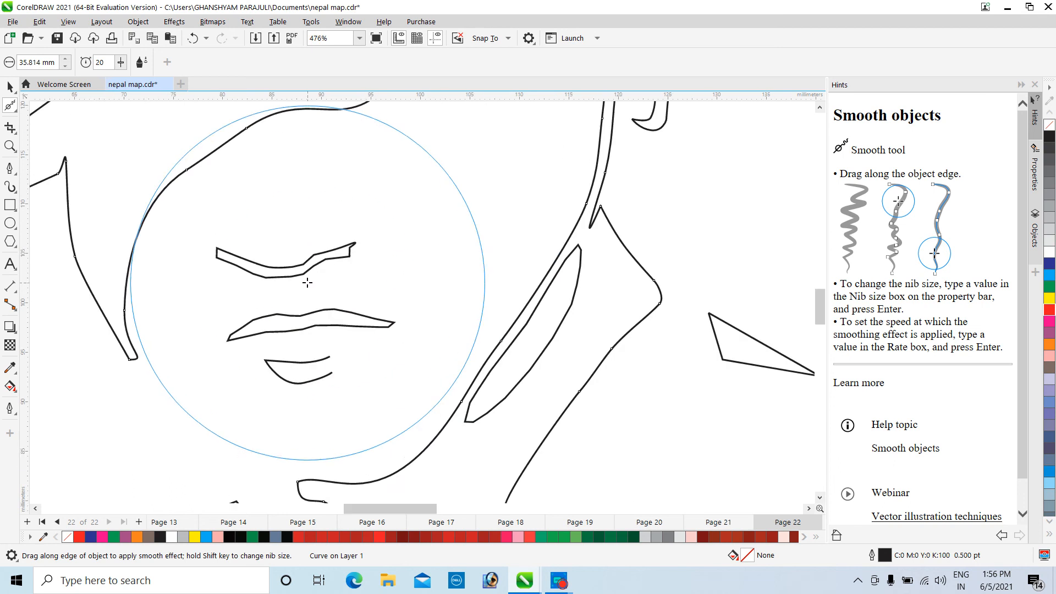
pyautogui.scroll(4, 307, 283)
pyautogui.click(502, 205)
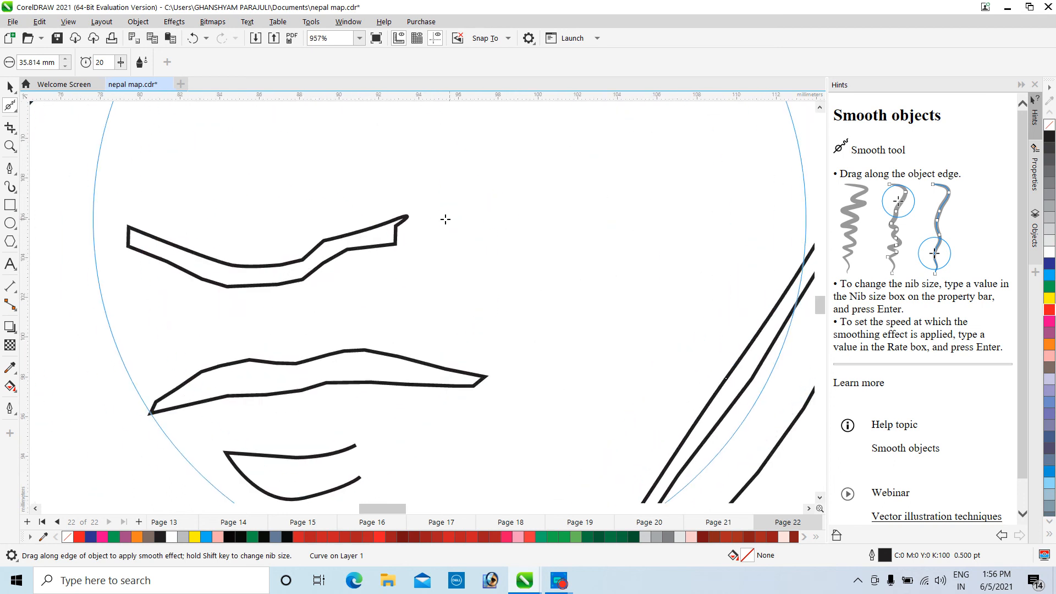
pyautogui.scroll(-8, 446, 219)
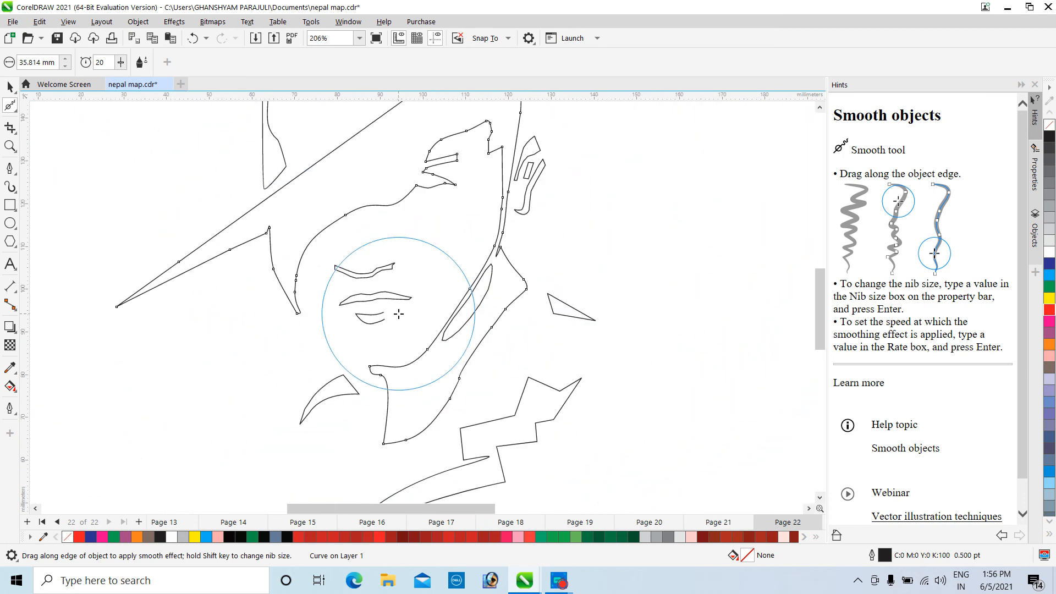
pyautogui.moveTo(337, 309); pyautogui.dragTo(304, 251)
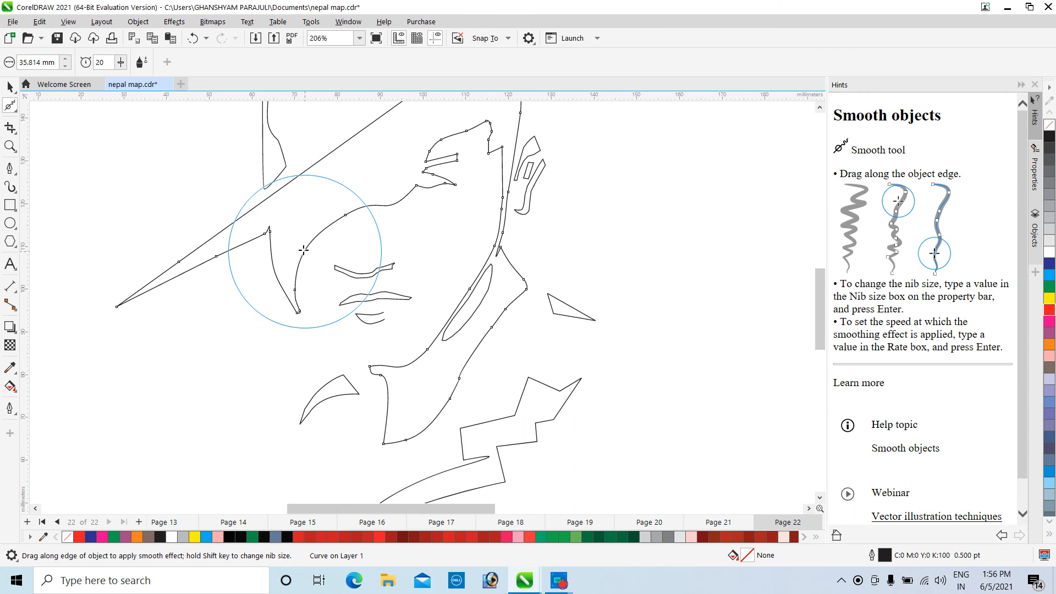
# Remove the outline node on the brim's lower edge just before the pointed corner with the Shape tool.
pyautogui.scroll(8, 275, 226)
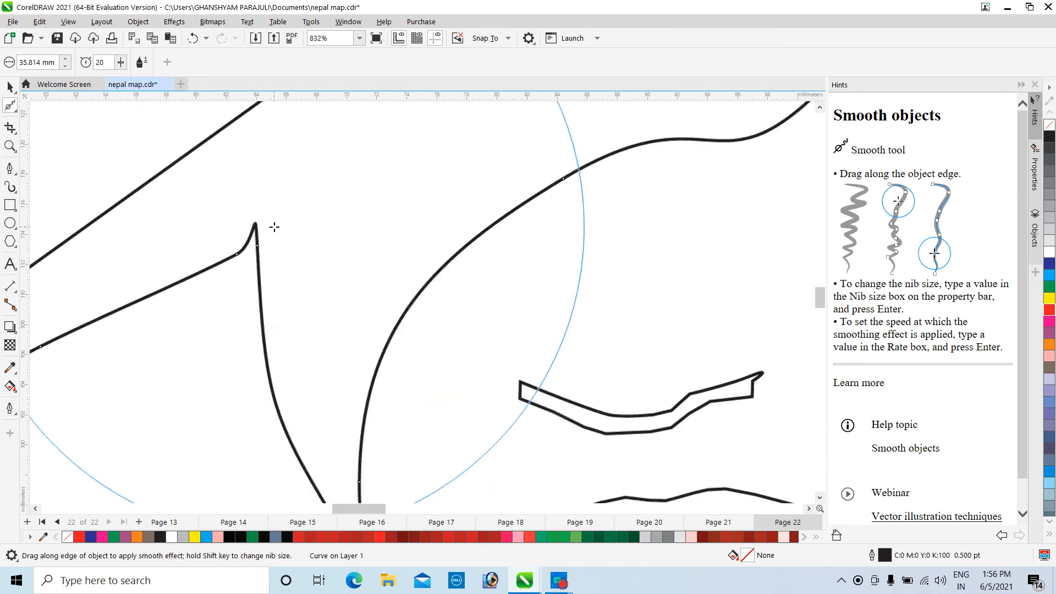
pyautogui.click(15, 110)
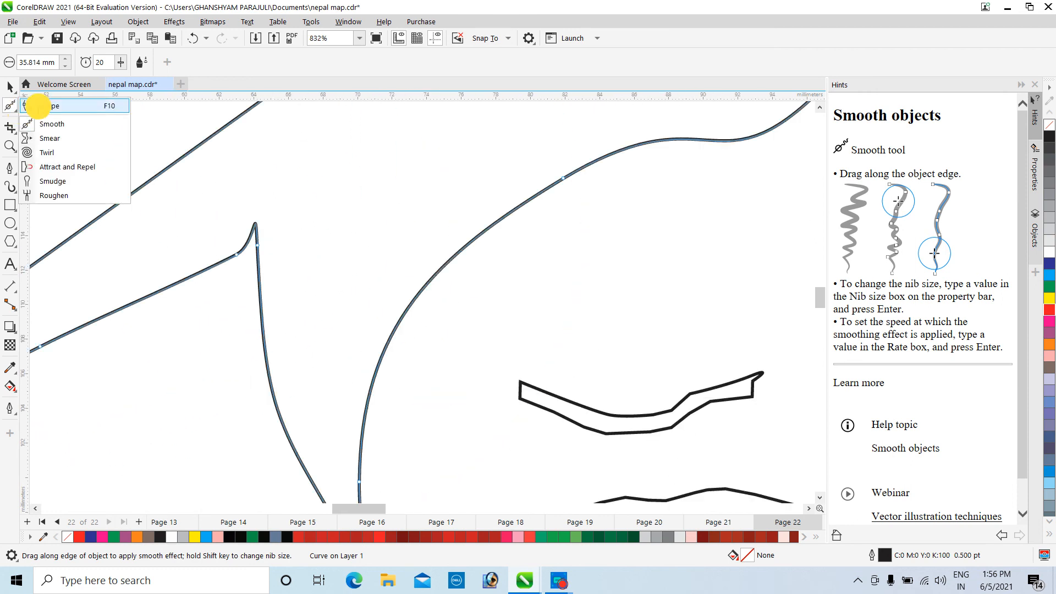
pyautogui.click(37, 106)
pyautogui.click(251, 229)
pyautogui.scroll(10, 250, 229)
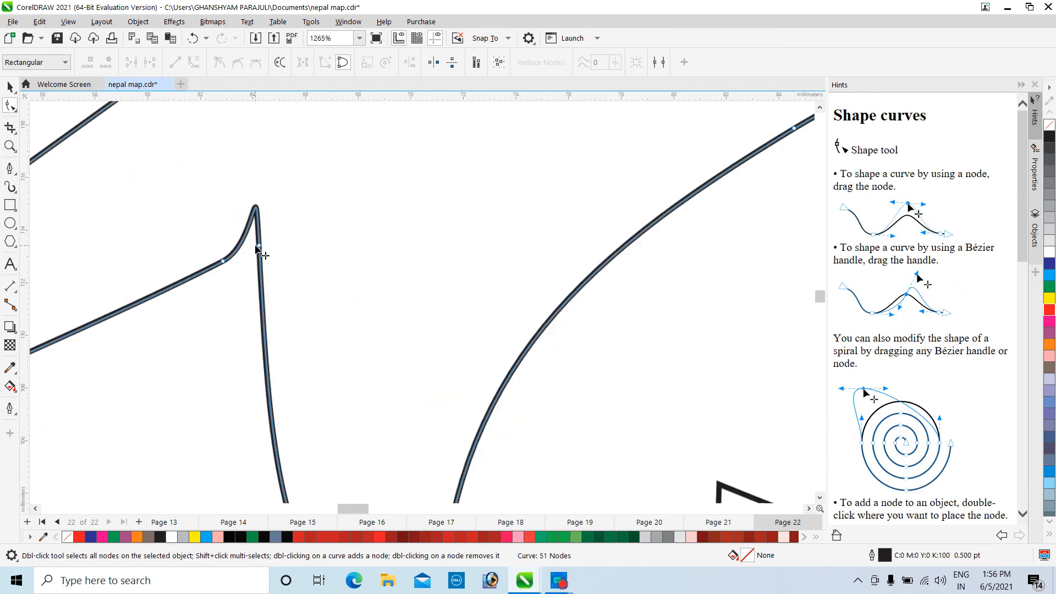
pyautogui.doubleClick(174, 289)
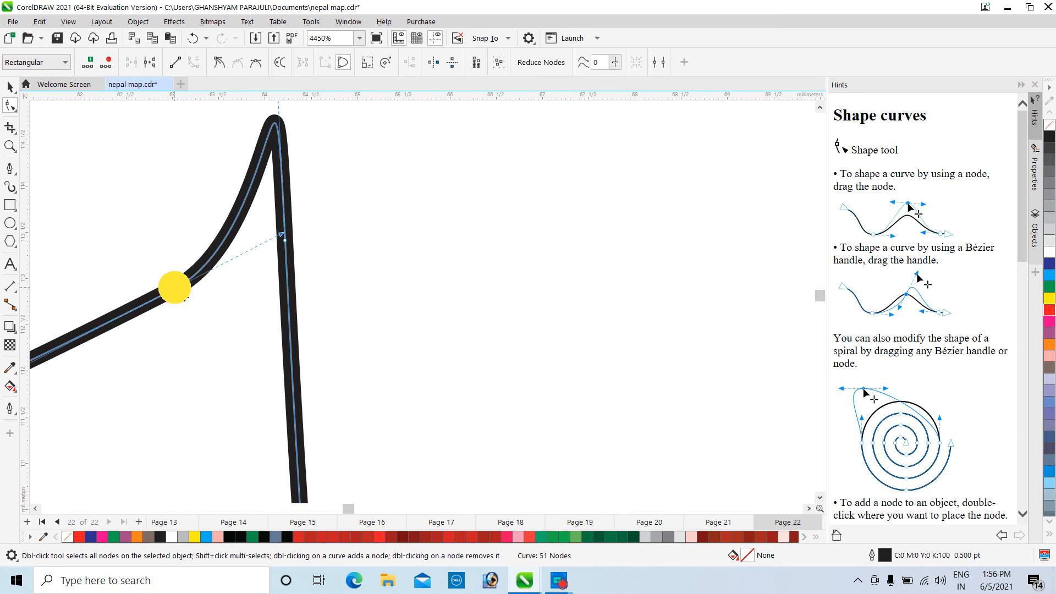
# Add a node on the short bottom edge of the downward tip and remove the node just above the tip's rounded bend.
pyautogui.scroll(-18, 207, 263)
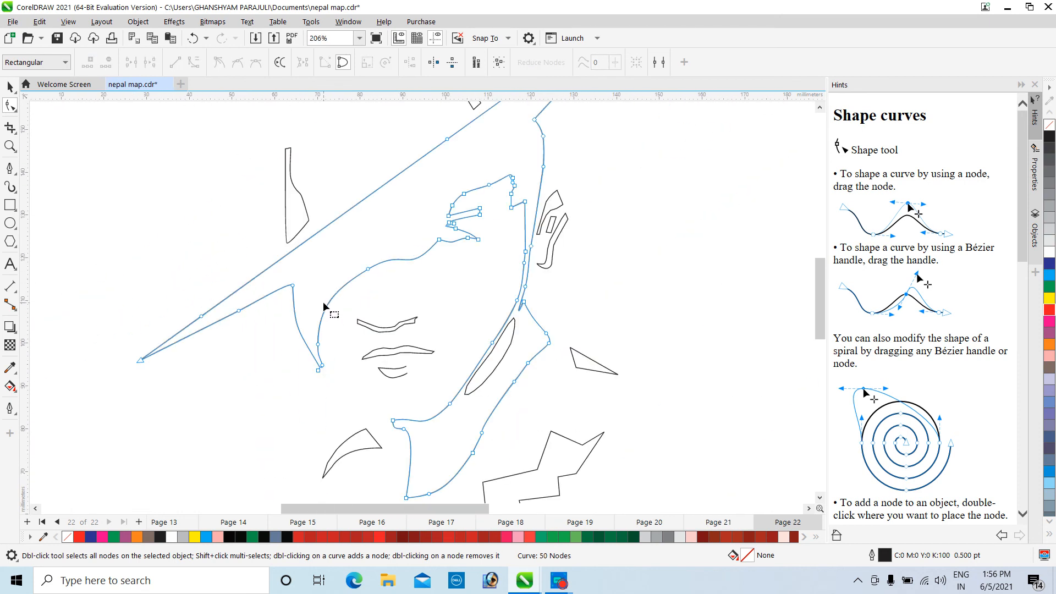
pyautogui.scroll(3, 438, 366)
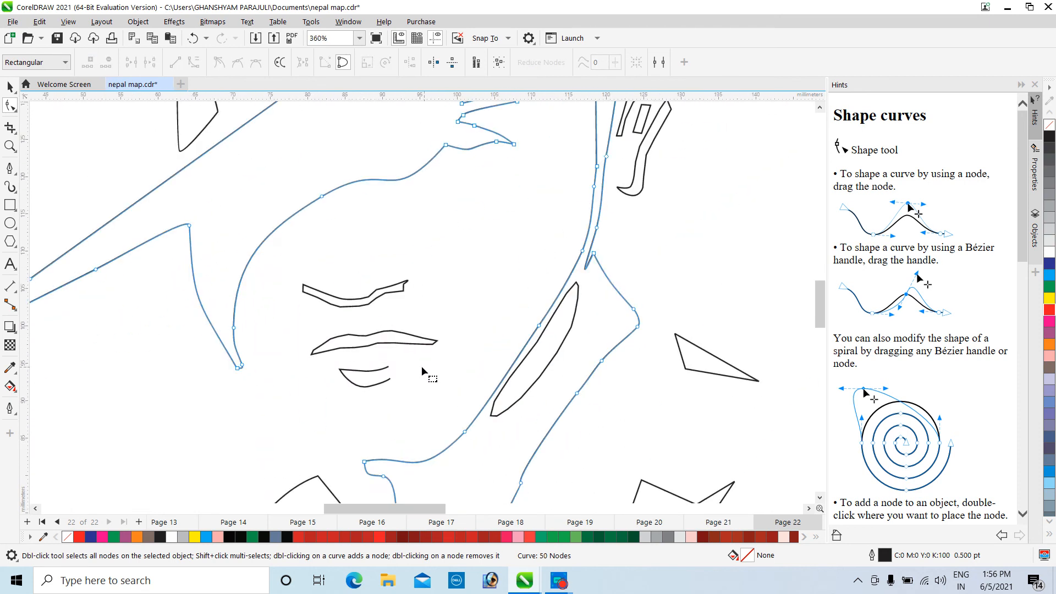
pyautogui.scroll(3, 386, 354)
pyautogui.scroll(6, 88, 388)
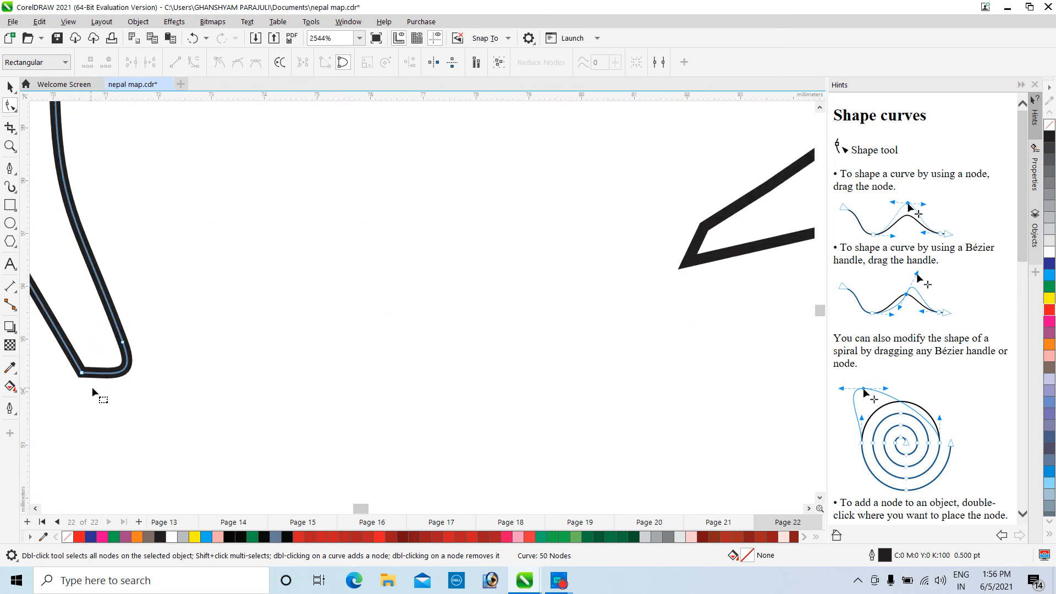
pyautogui.click(120, 375)
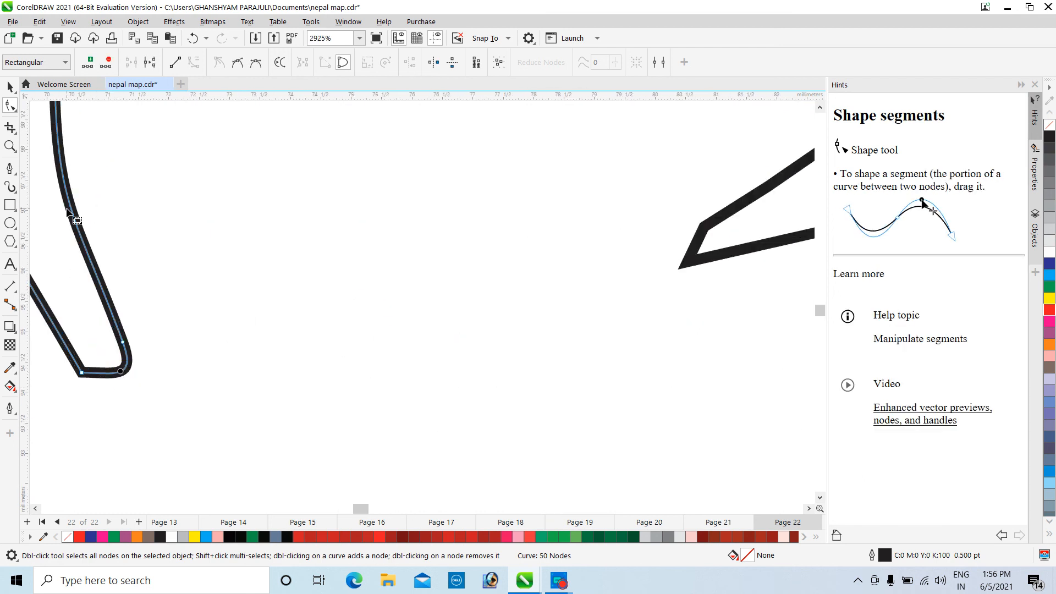
pyautogui.click(110, 379)
pyautogui.click(111, 378)
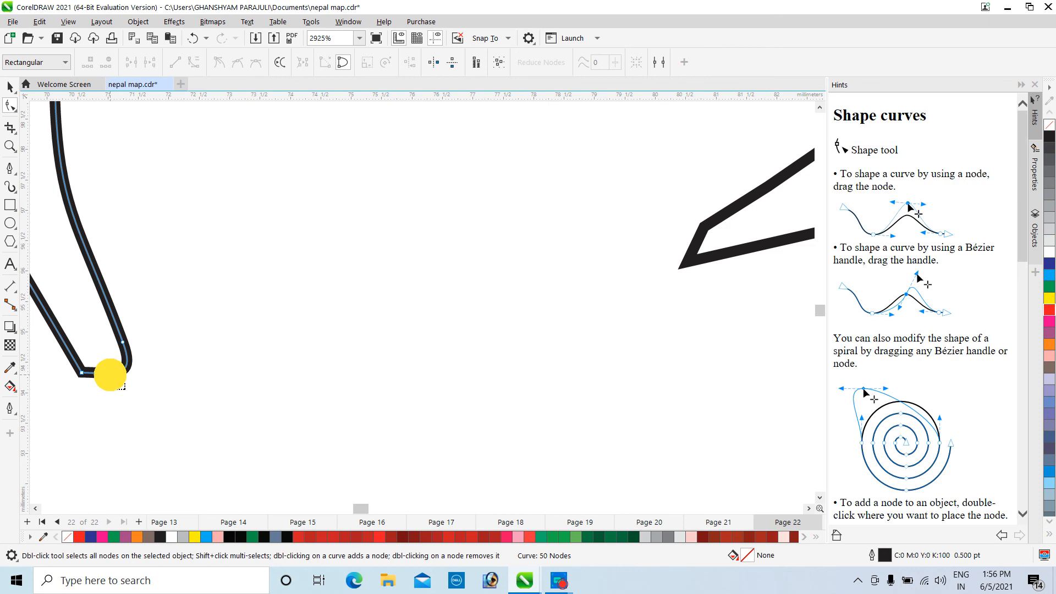
pyautogui.doubleClick(110, 379)
pyautogui.scroll(4, 101, 369)
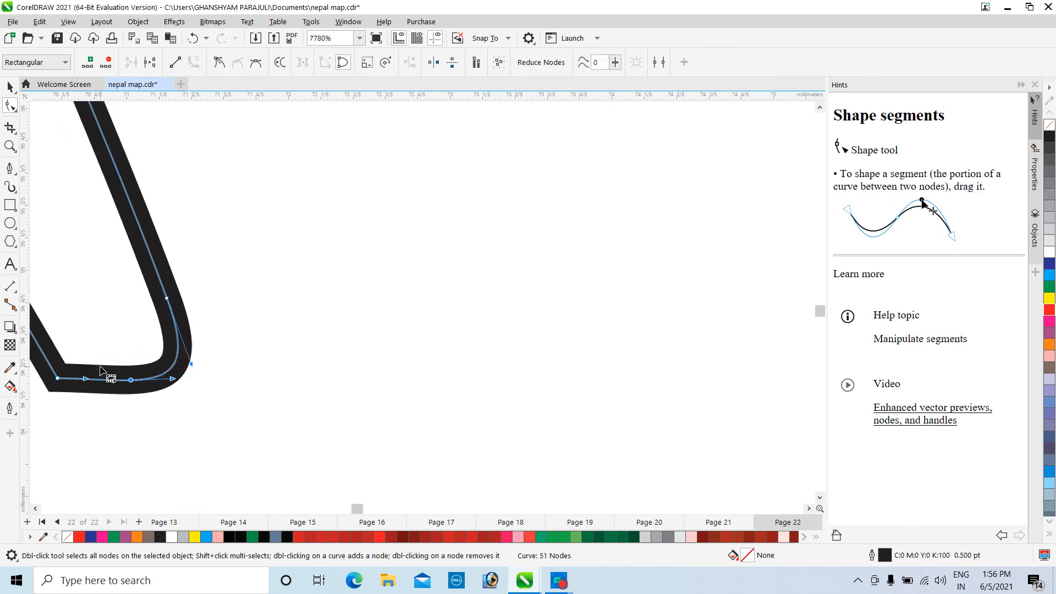
pyautogui.doubleClick(166, 298)
# Try removing the corner node where the tip's straight outer side meets its short bottom edge, and undo the removal.
pyautogui.scroll(-9, 166, 298)
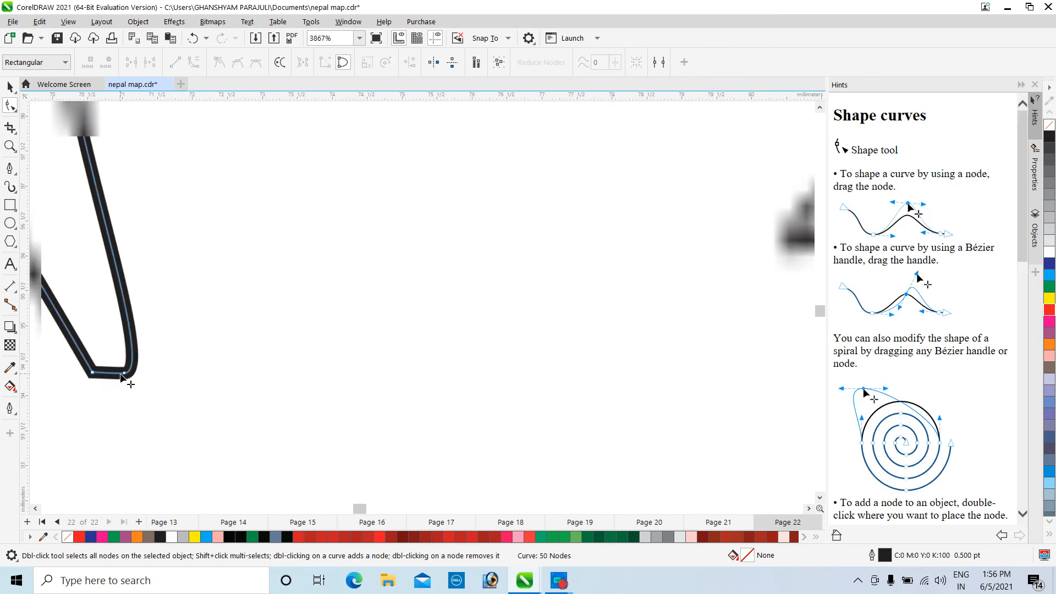
pyautogui.doubleClick(124, 383)
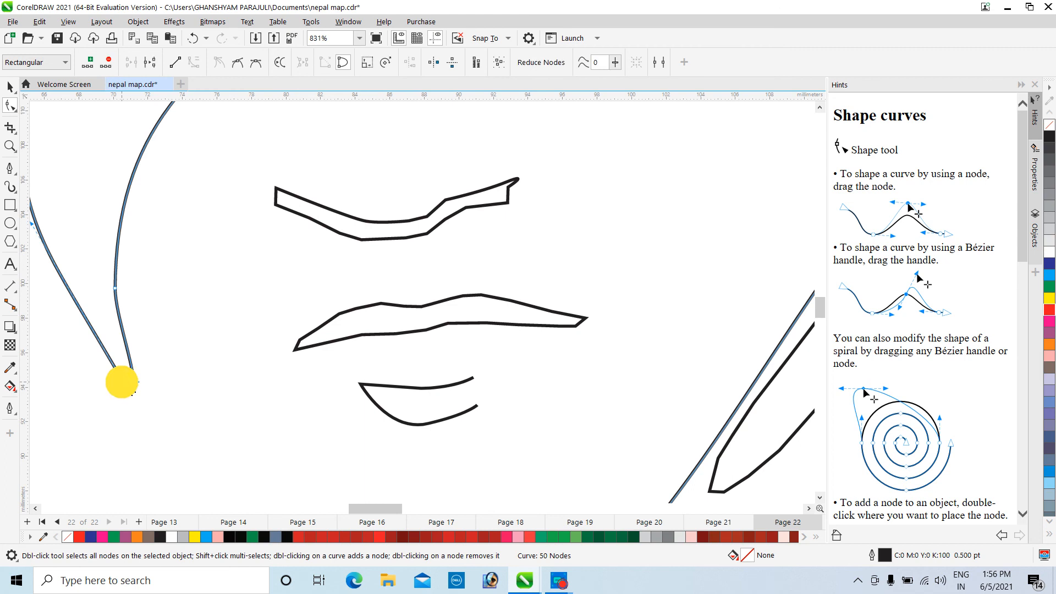
pyautogui.scroll(-4, 122, 385)
pyautogui.scroll(-1, 134, 389)
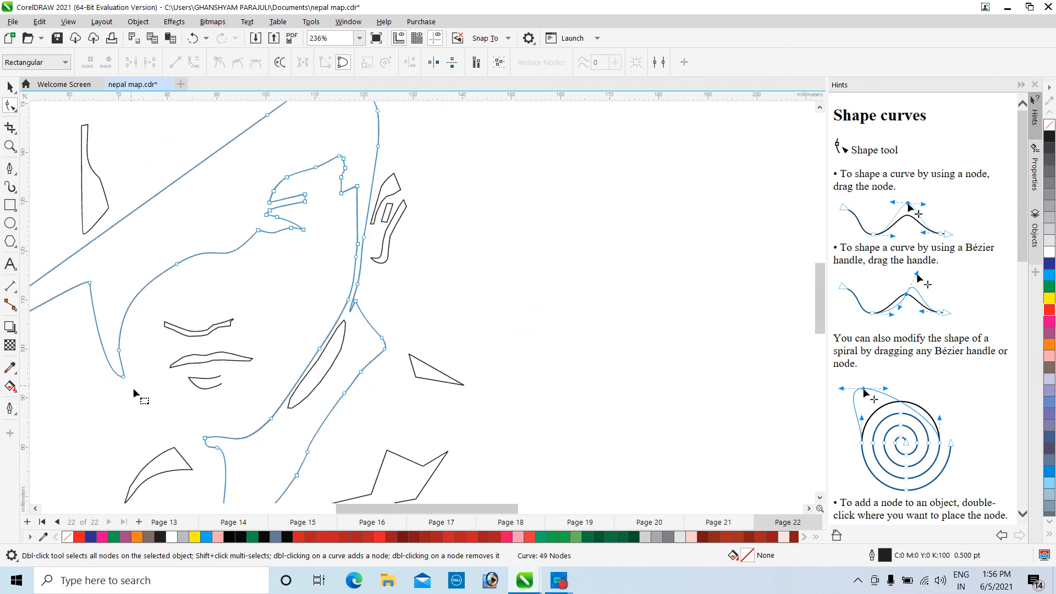
pyautogui.scroll(9, 98, 381)
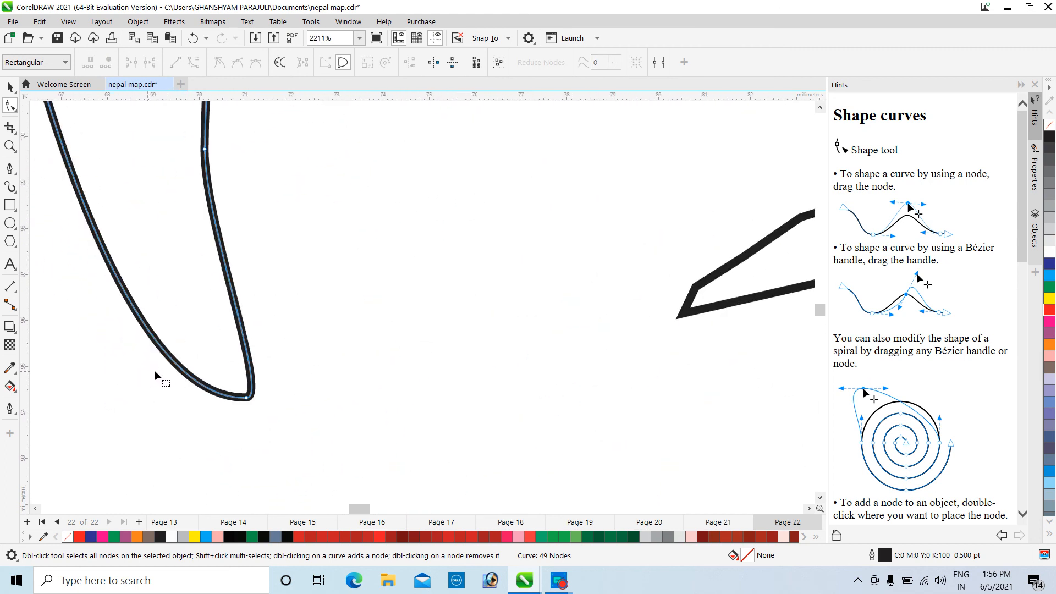
pyautogui.hotkey('ctrl', 'z')
pyautogui.hotkey('ctrl', 'z')
pyautogui.hotkey('ctrl', 'z')
pyautogui.hotkey('ctrl', 'z')
pyautogui.hotkey('ctrl', 'z')
pyautogui.hotkey('ctrl', 'z')
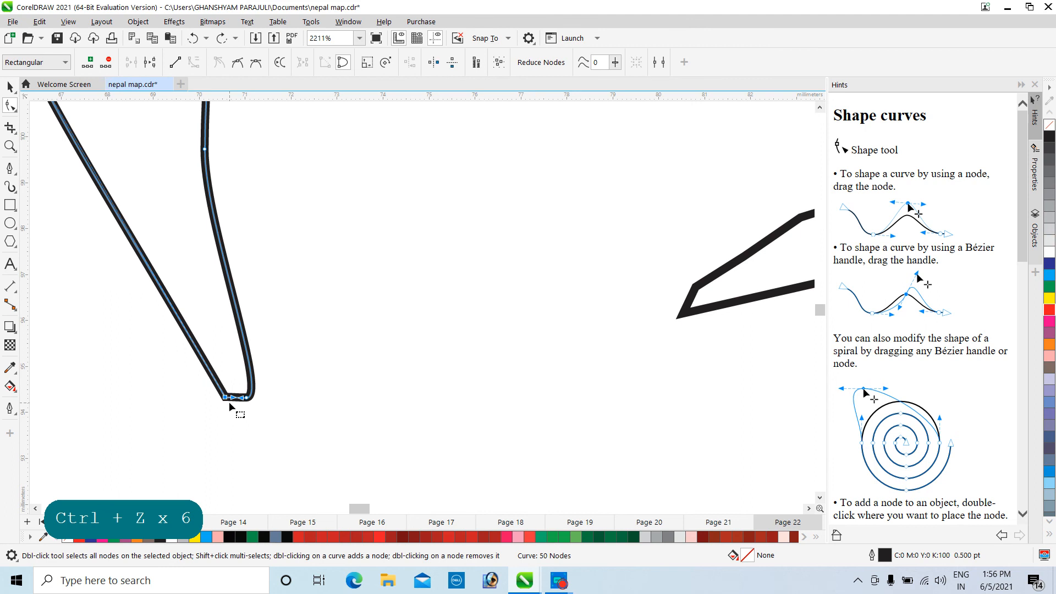
# Move the tip's outer corner node onto the neighbouring bottom node, then try deleting a node there and undo the deletion.
pyautogui.scroll(5, 229, 402)
pyautogui.moveTo(208, 385); pyautogui.dragTo(285, 383)
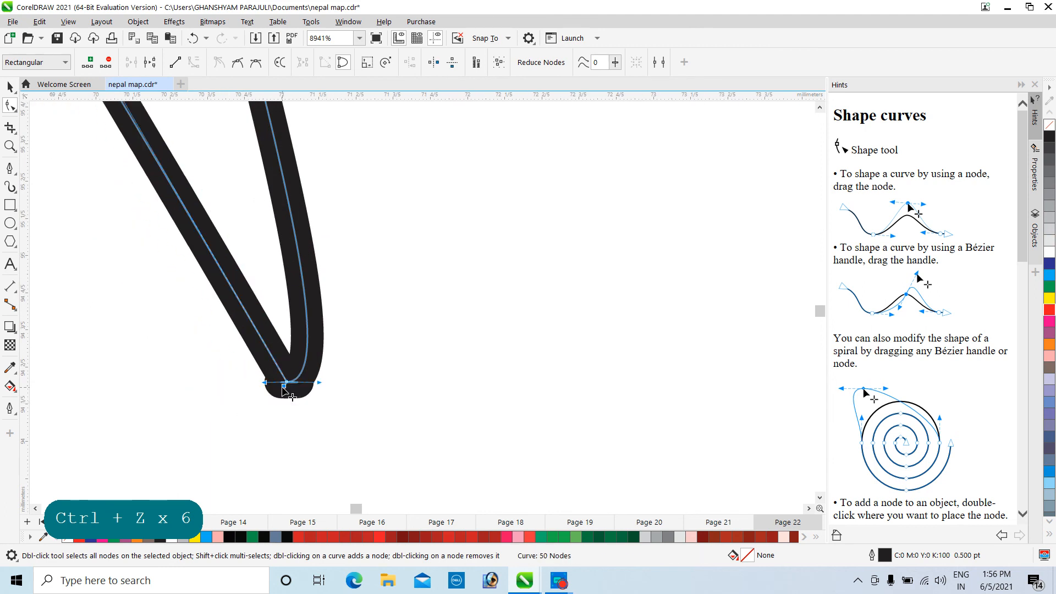
pyautogui.press('Delete')
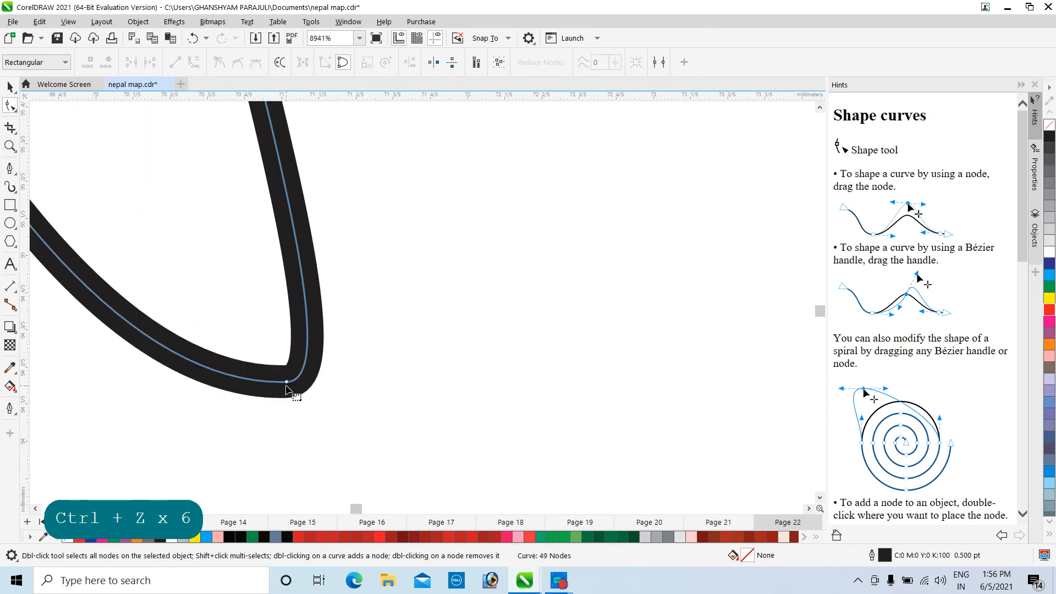
pyautogui.hotkey('ctrl', 'z')
# Nudge the upper of the two overlapping tip nodes slightly upward and swing its curve handle up along the inner side to sharpen the tip.
pyautogui.click(304, 392)
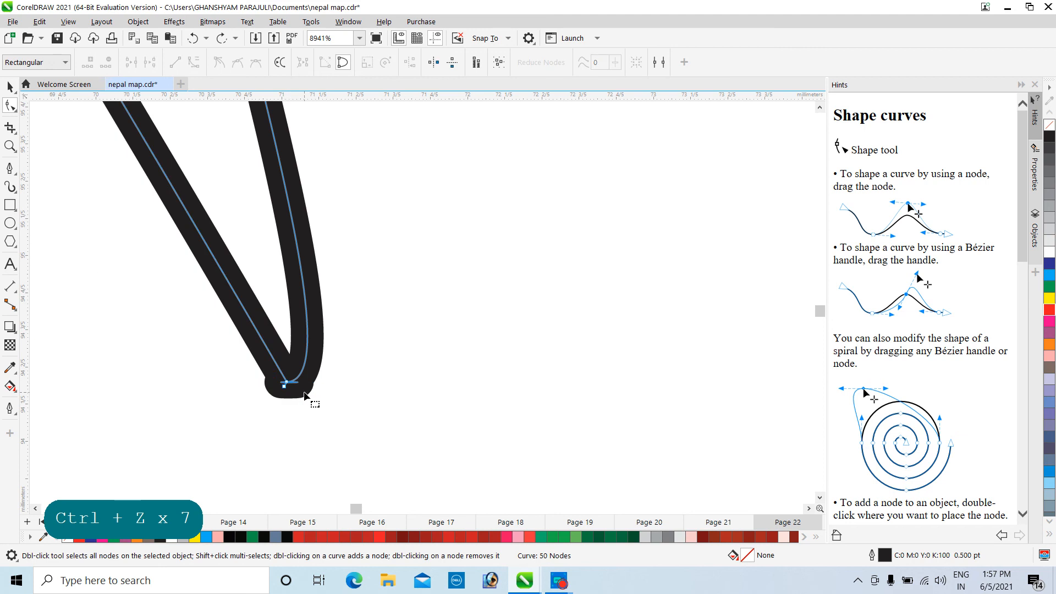
pyautogui.moveTo(287, 380); pyautogui.dragTo(290, 373)
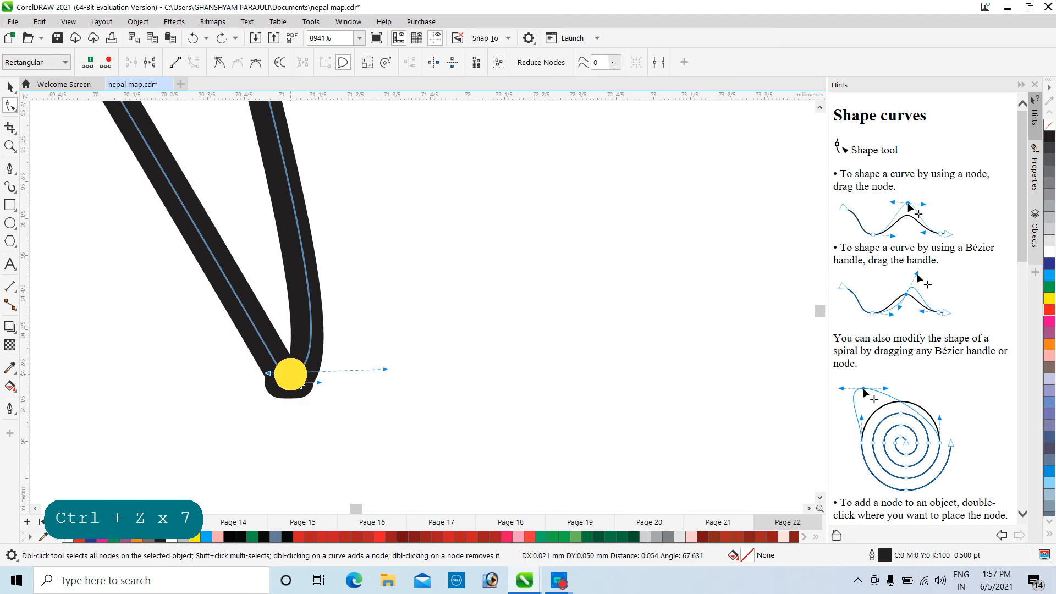
pyautogui.moveTo(384, 370)
pyautogui.mouseDown()
pyautogui.moveTo(353, 341)
pyautogui.moveTo(295, 328)
pyautogui.mouseUp()
pyautogui.scroll(-10, 300, 341)
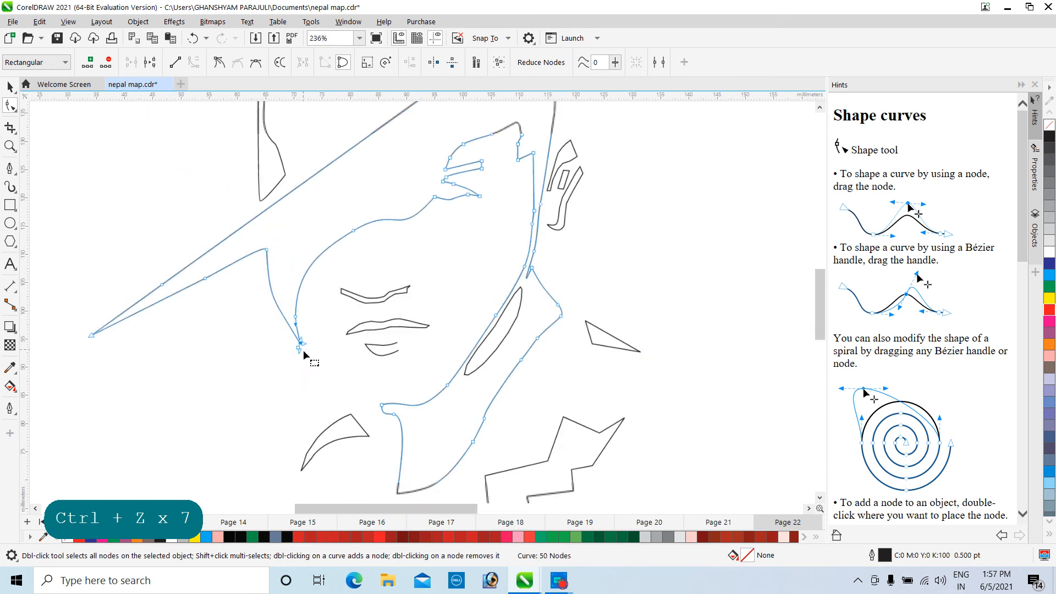
pyautogui.scroll(6, 308, 368)
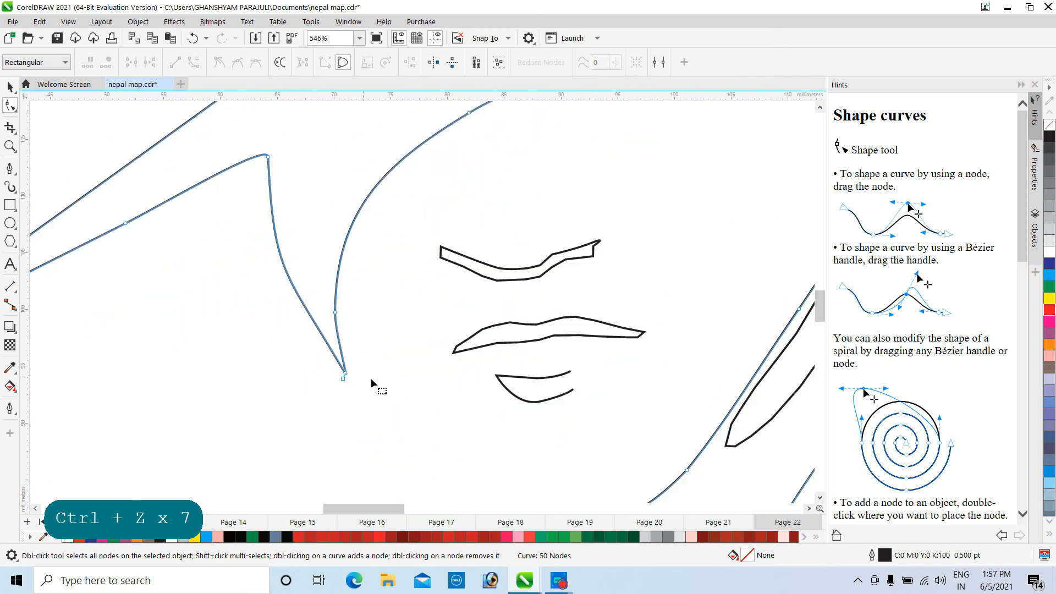
pyautogui.scroll(1, 377, 381)
pyautogui.scroll(-2, 363, 384)
pyautogui.scroll(5, 330, 380)
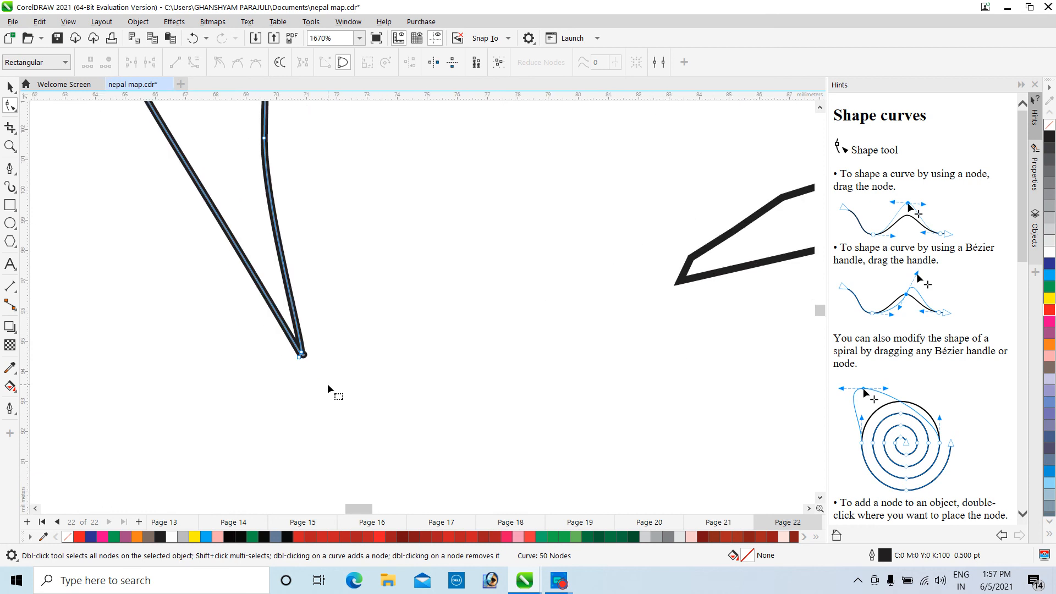
pyautogui.scroll(2, 300, 352)
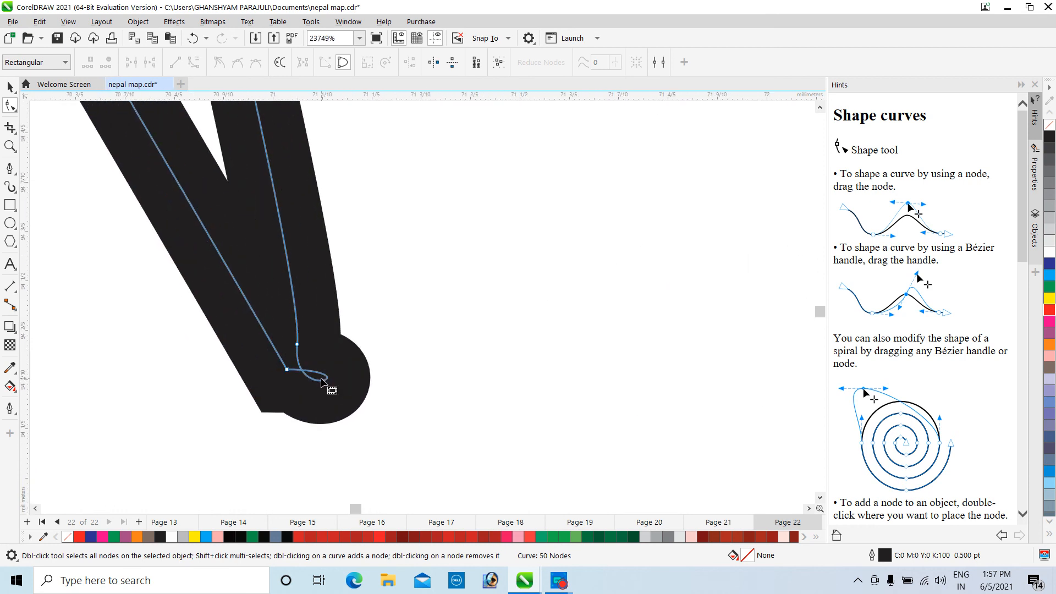
# Remove the looping node on the inner side of the downward tip so both sides meet in one clean point.
pyautogui.click(324, 379)
pyautogui.doubleClick(297, 345)
pyautogui.scroll(-8, 303, 379)
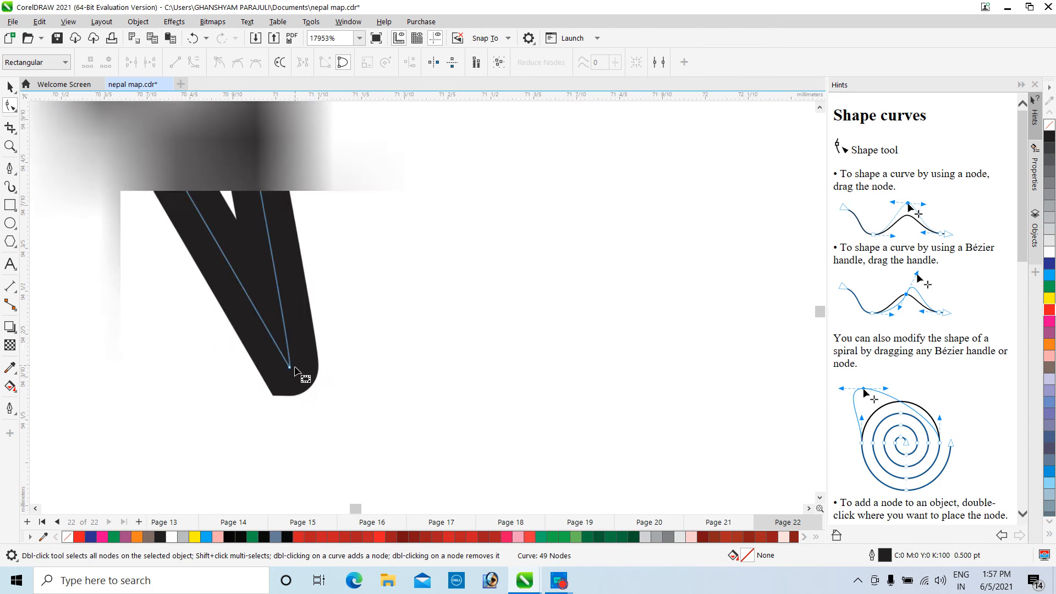
pyautogui.scroll(-4, 301, 391)
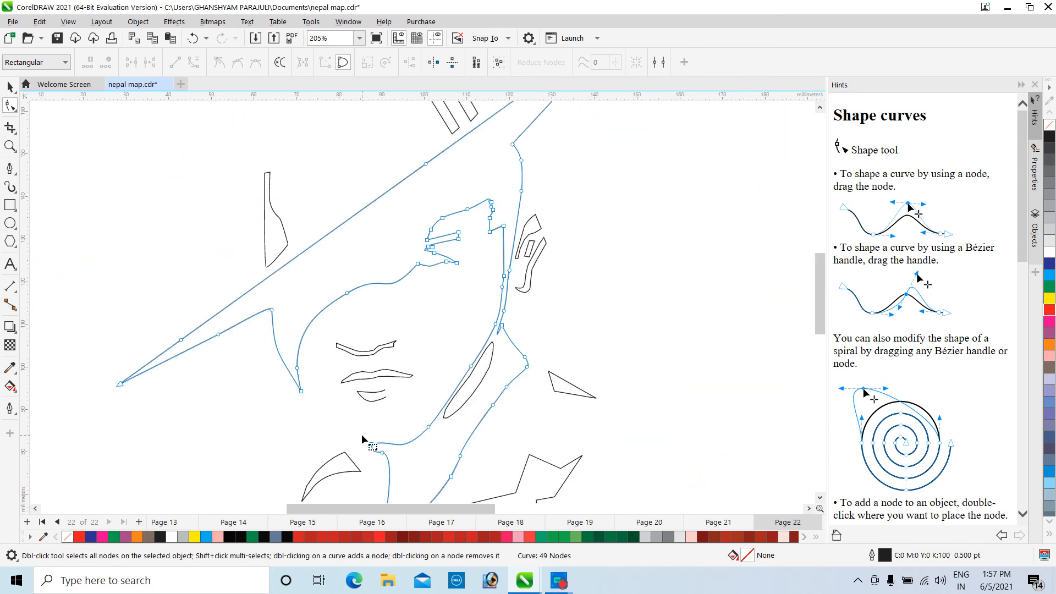
# Pull back the pointed loop at the right end of the wavy strip above the lips and remove the surplus nodes there.
pyautogui.scroll(6, 361, 434)
pyautogui.scroll(-2, 552, 369)
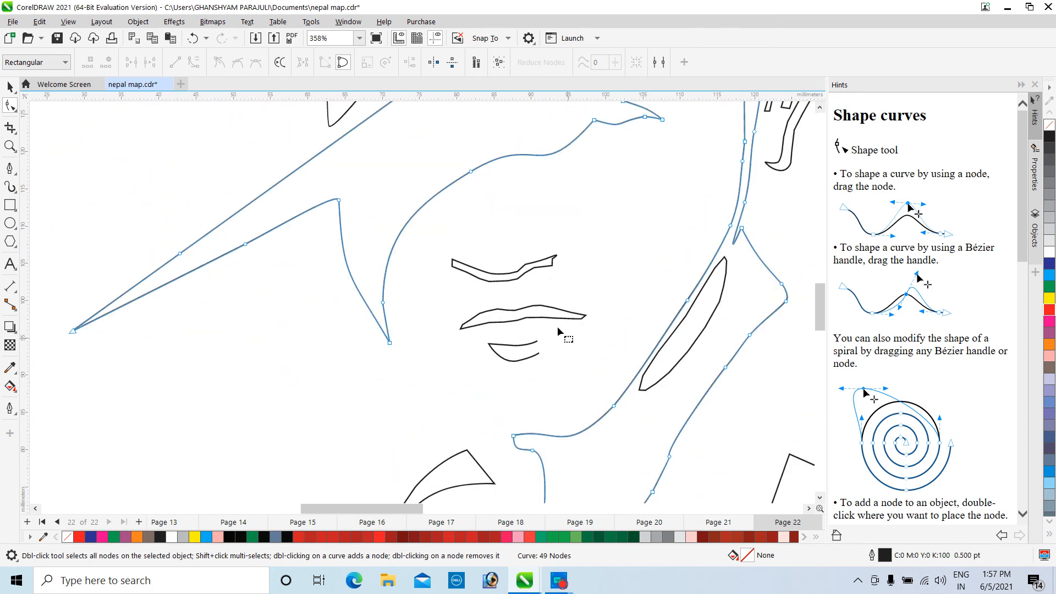
pyautogui.click(550, 266)
pyautogui.scroll(9, 556, 261)
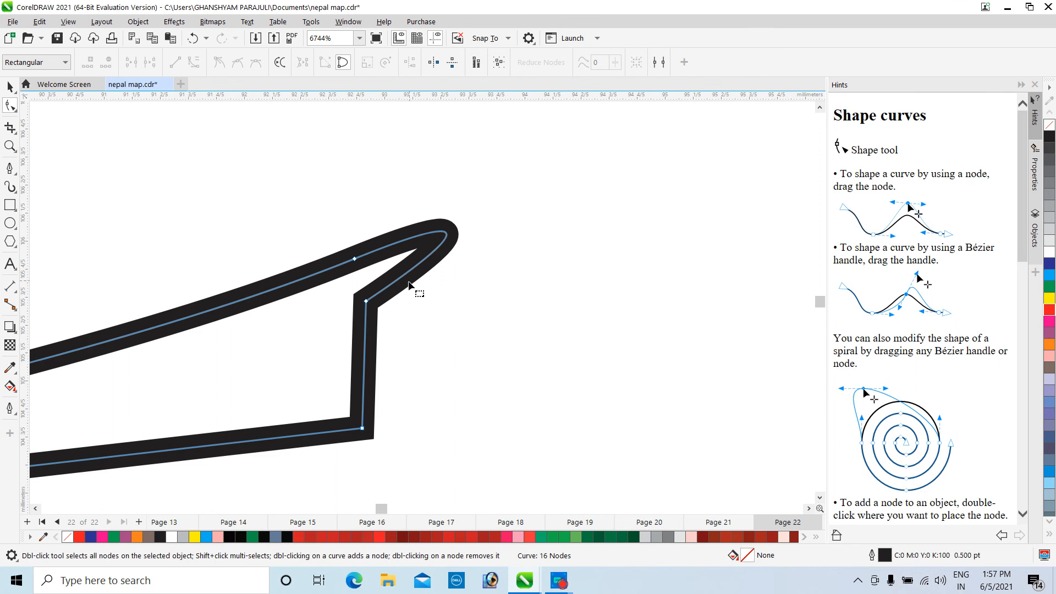
pyautogui.moveTo(444, 235); pyautogui.dragTo(363, 271)
pyautogui.doubleClick(363, 276)
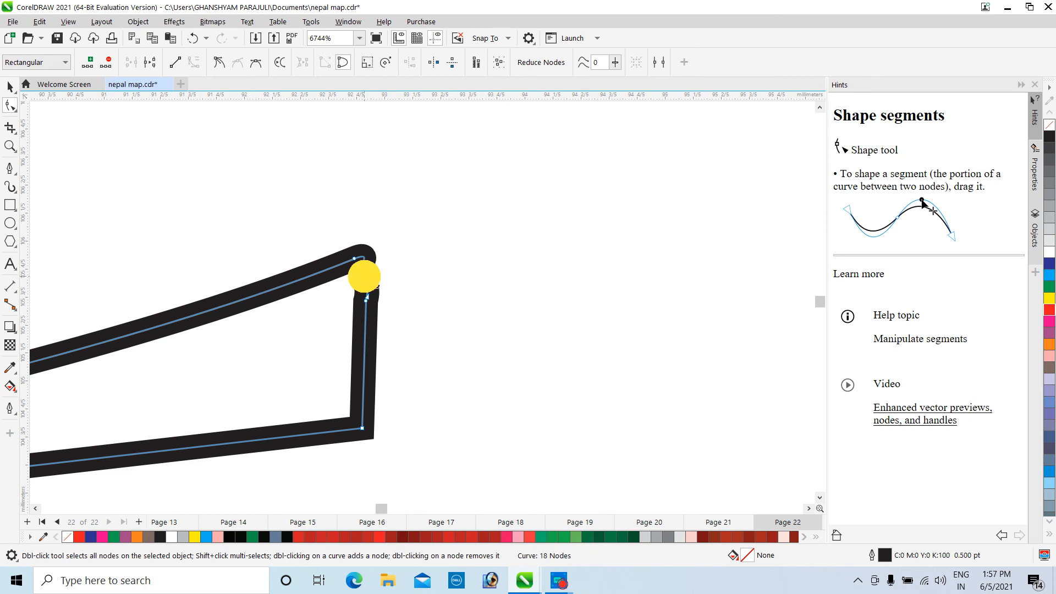
pyautogui.doubleClick(362, 266)
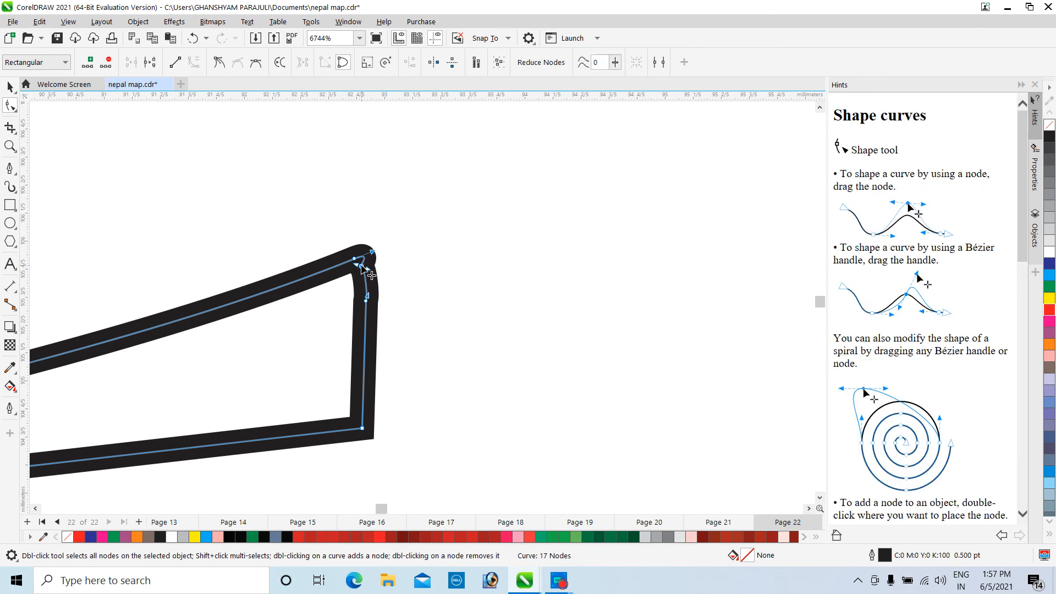
pyautogui.doubleClick(366, 302)
pyautogui.scroll(-4, 367, 314)
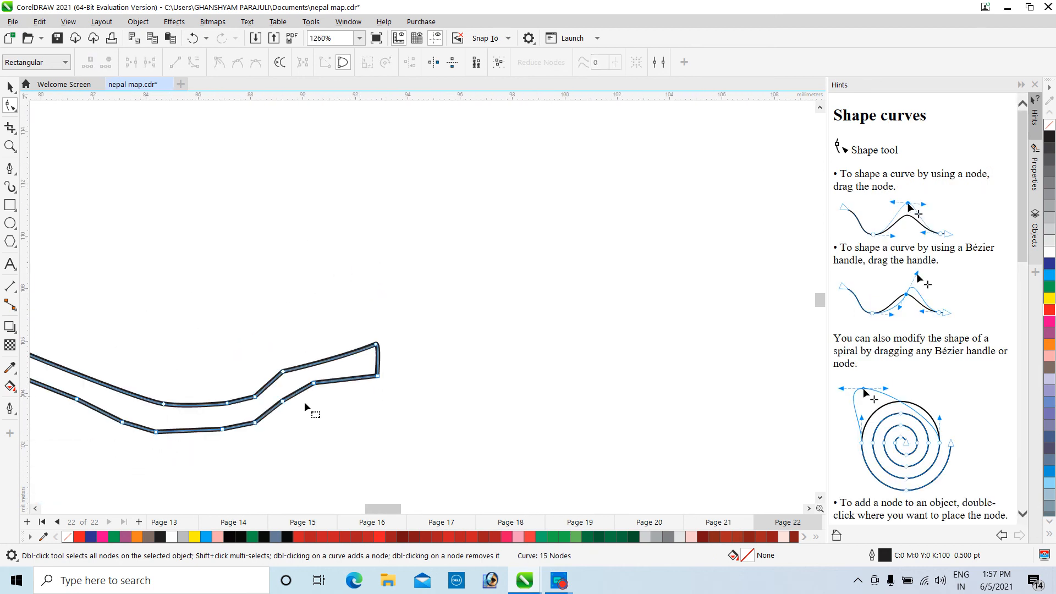
# Smooth the outline of the wavy strip above the lips with the Smooth tool.
pyautogui.click(16, 114)
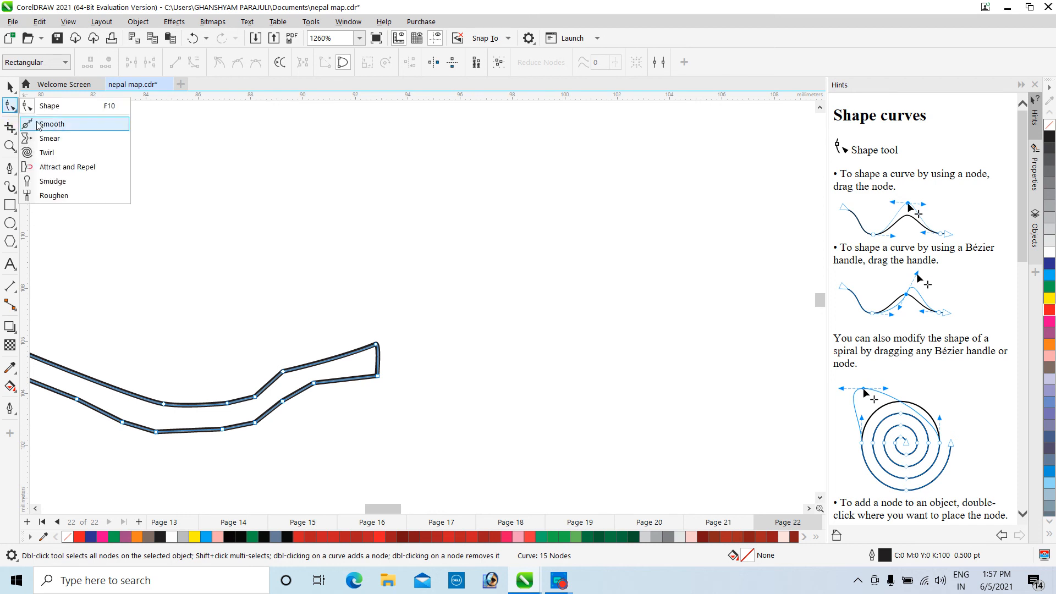
pyautogui.click(49, 122)
pyautogui.click(492, 254)
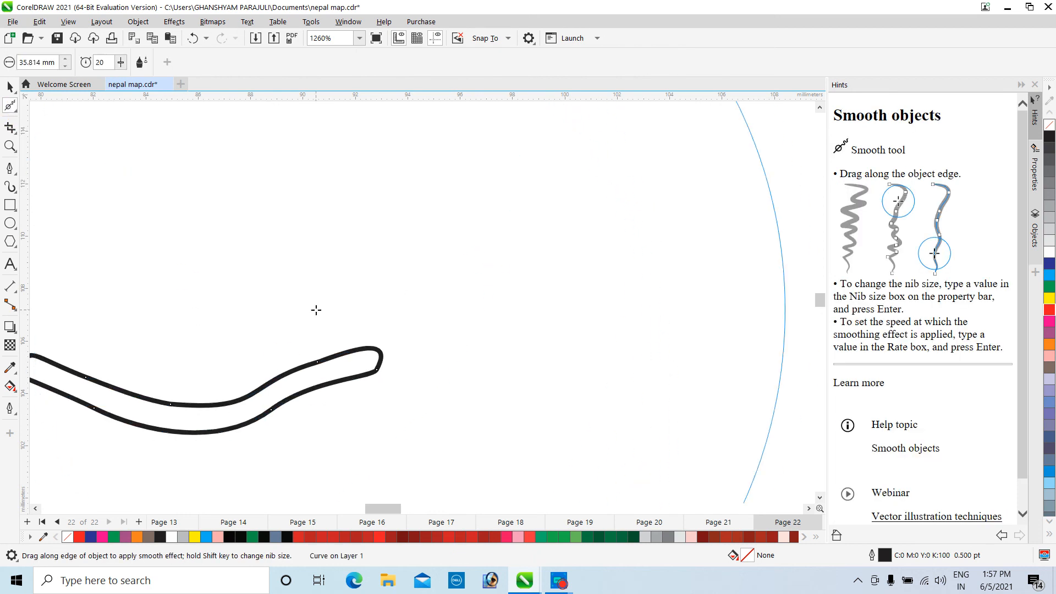
pyautogui.scroll(-2, 316, 309)
pyautogui.moveTo(299, 409); pyautogui.dragTo(410, 415)
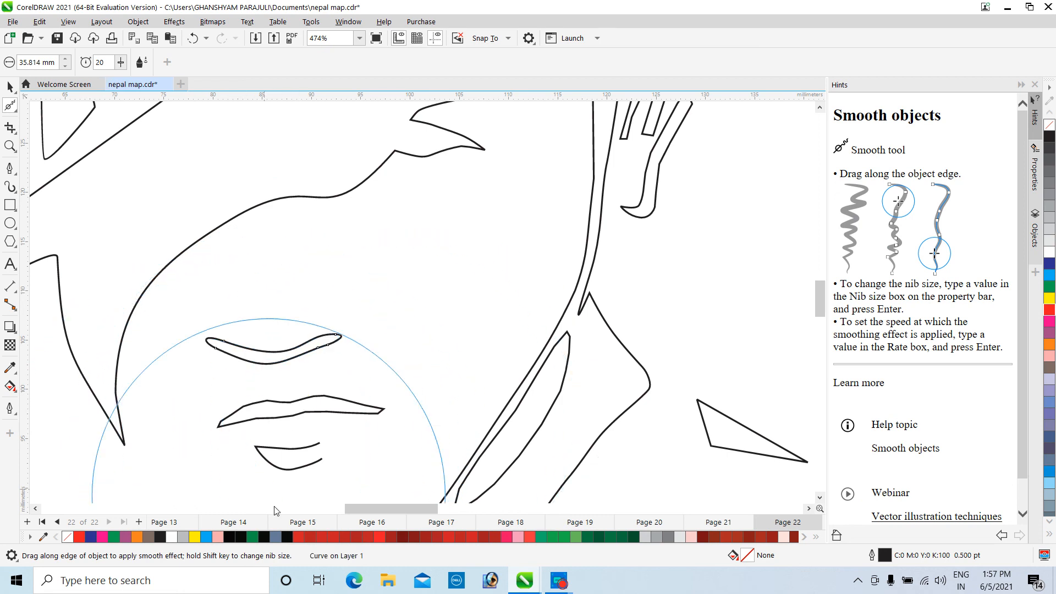
pyautogui.moveTo(289, 457); pyautogui.dragTo(319, 490)
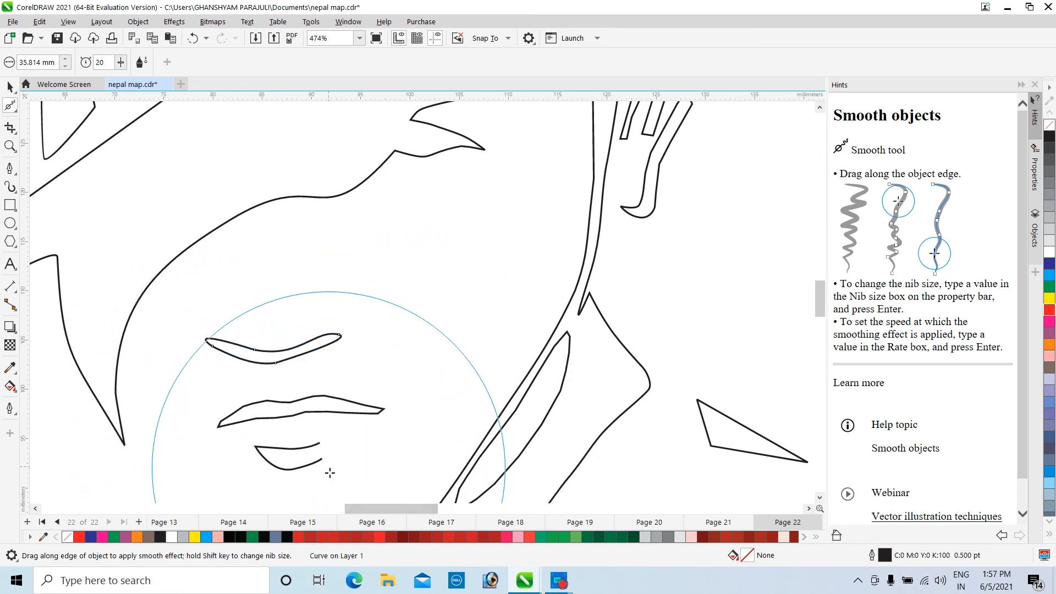
pyautogui.scroll(-1, 324, 407)
pyautogui.scroll(4, 315, 371)
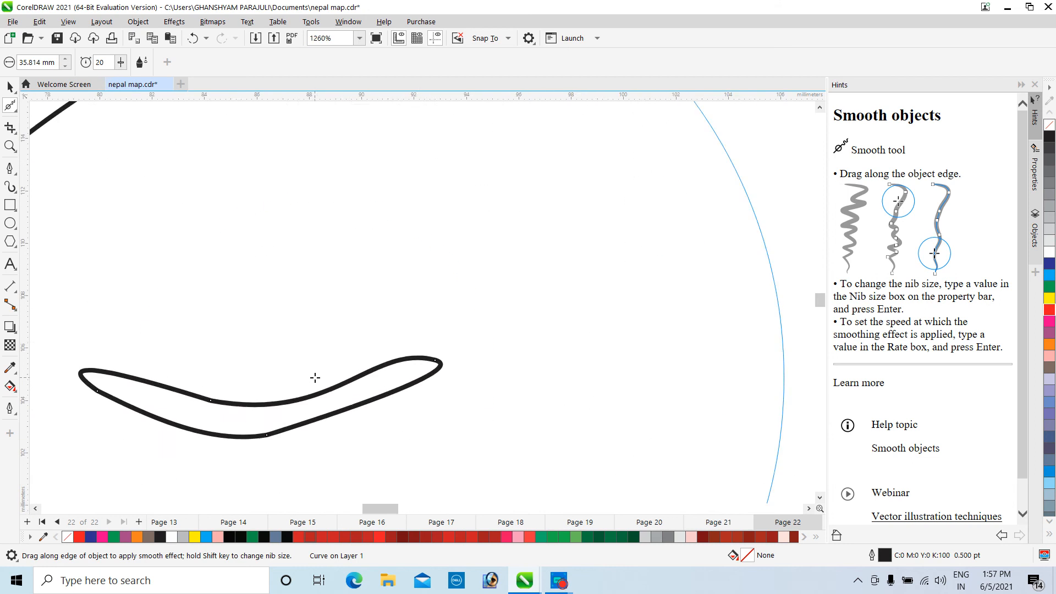
# Undo the smoothing strokes to bring back the strip's angular outline.
pyautogui.hotkey('ctrl', 'z')
pyautogui.hotkey('ctrl', 'z')
pyautogui.hotkey('ctrl', 'z')
pyautogui.hotkey('ctrl', 'z')
pyautogui.hotkey('ctrl', 'z')
pyautogui.hotkey('ctrl', 'z')
pyautogui.hotkey('ctrl', 'z')
pyautogui.hotkey('ctrl', 'z')
pyautogui.hotkey('ctrl', 'z')
pyautogui.hotkey('ctrl', 'z')
pyautogui.hotkey('ctrl', 'z')
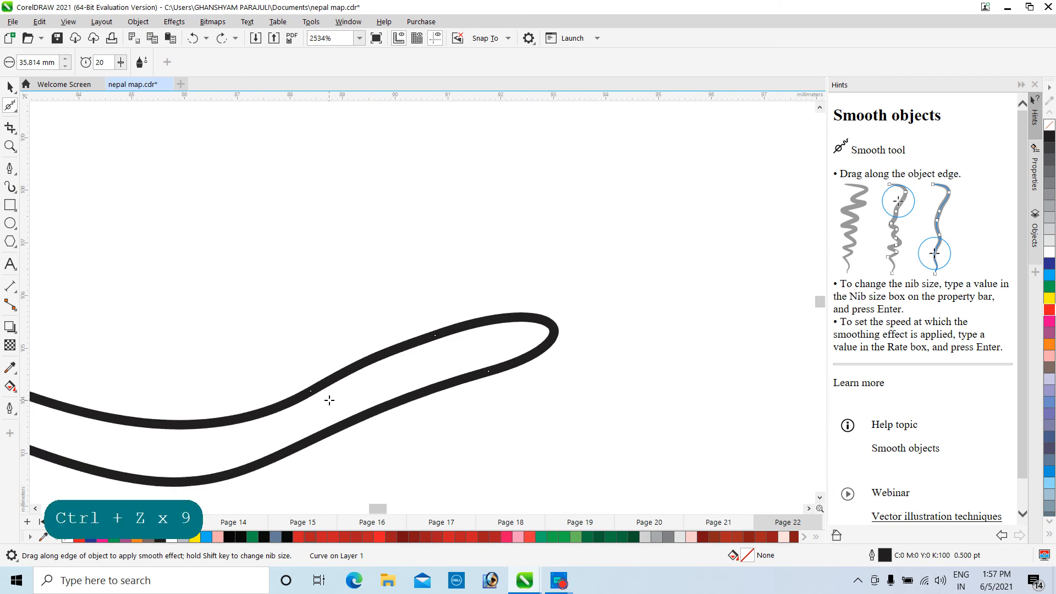
pyautogui.scroll(-2, 330, 400)
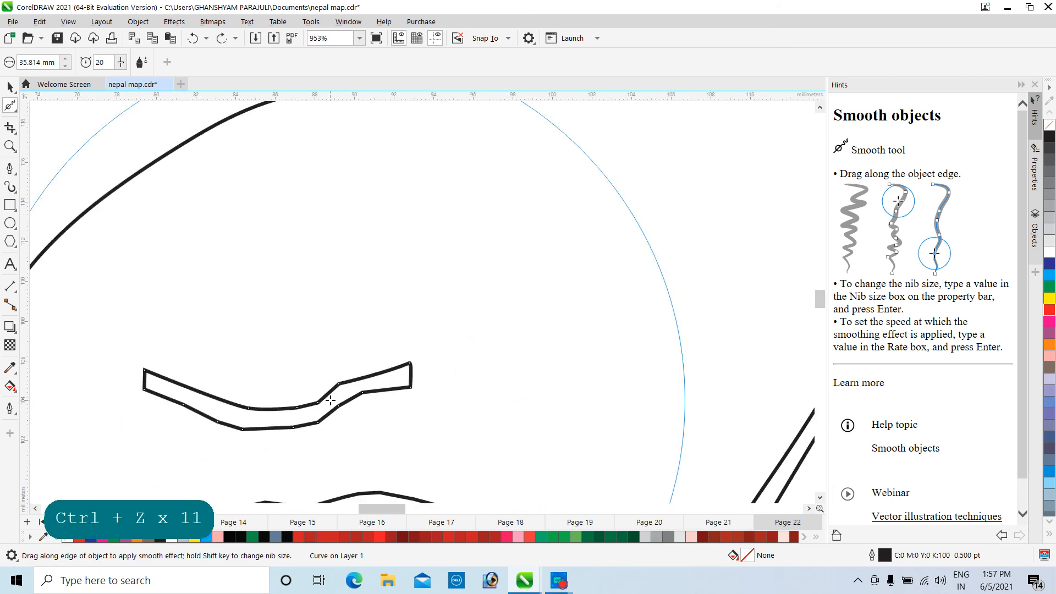
# Try smoothing the wavy strip once more with the Smooth tool and undo it.
pyautogui.click(229, 402)
pyautogui.moveTo(230, 402)
pyautogui.mouseDown()
pyautogui.moveTo(292, 410)
pyautogui.moveTo(361, 385)
pyautogui.moveTo(405, 384)
pyautogui.mouseUp()
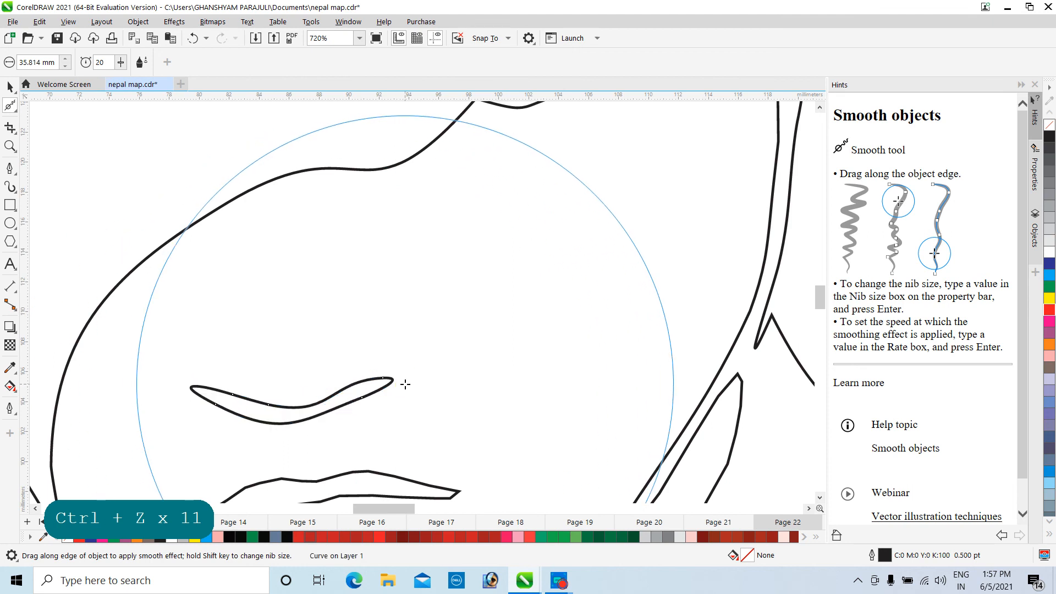
pyautogui.hotkey('ctrl', 'z')
# With the Shape tool, bend the straight rising segment of the strip's upper edge outward from its upper corner node.
pyautogui.click(10, 86)
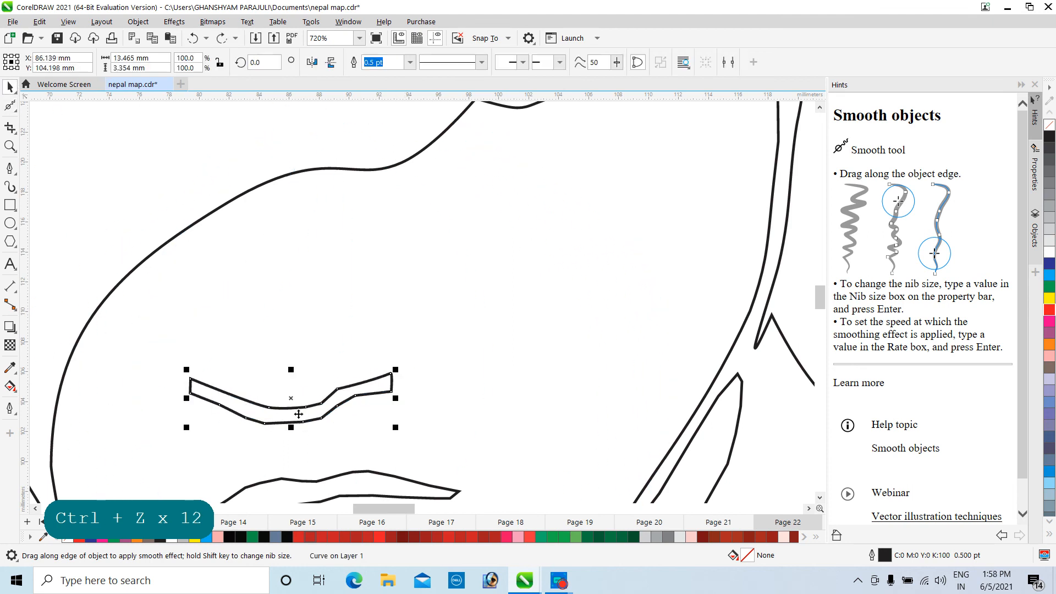
pyautogui.scroll(3, 298, 413)
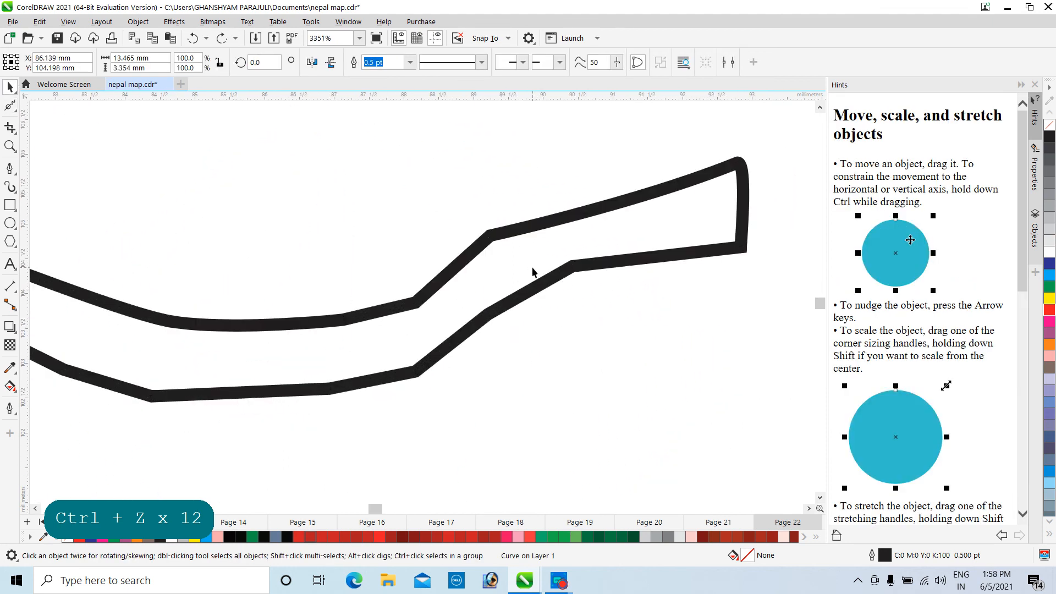
pyautogui.click(502, 242)
pyautogui.click(499, 235)
pyautogui.scroll(3, 594, 221)
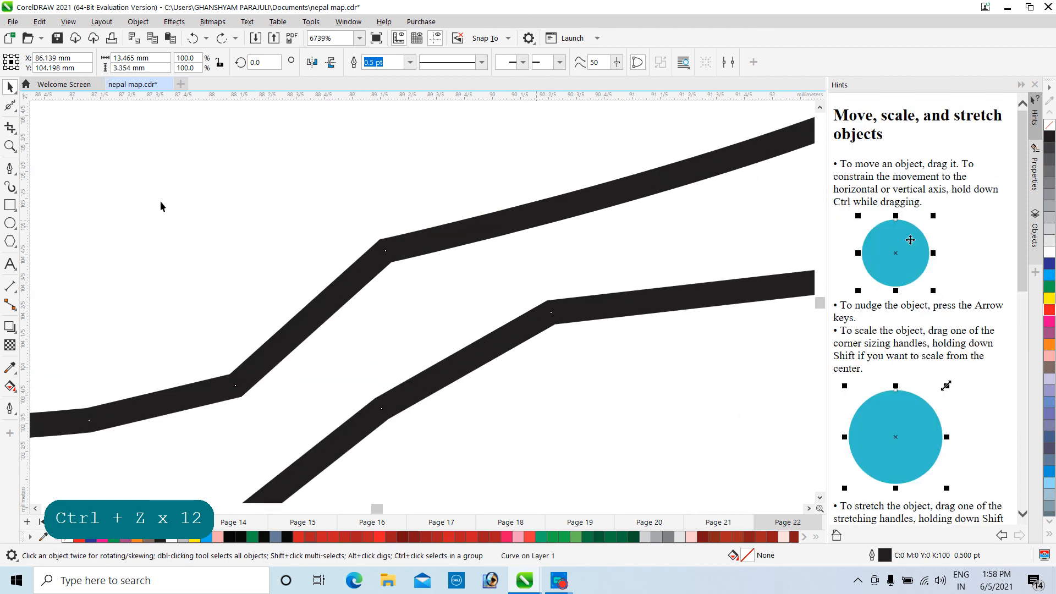
pyautogui.click(6, 110)
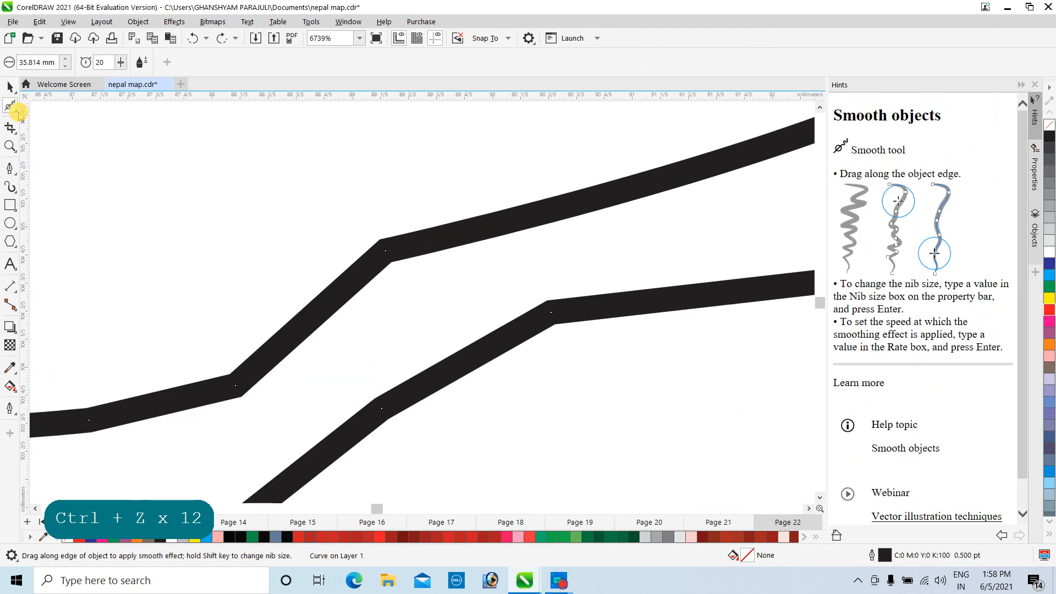
pyautogui.click(17, 109)
pyautogui.click(44, 104)
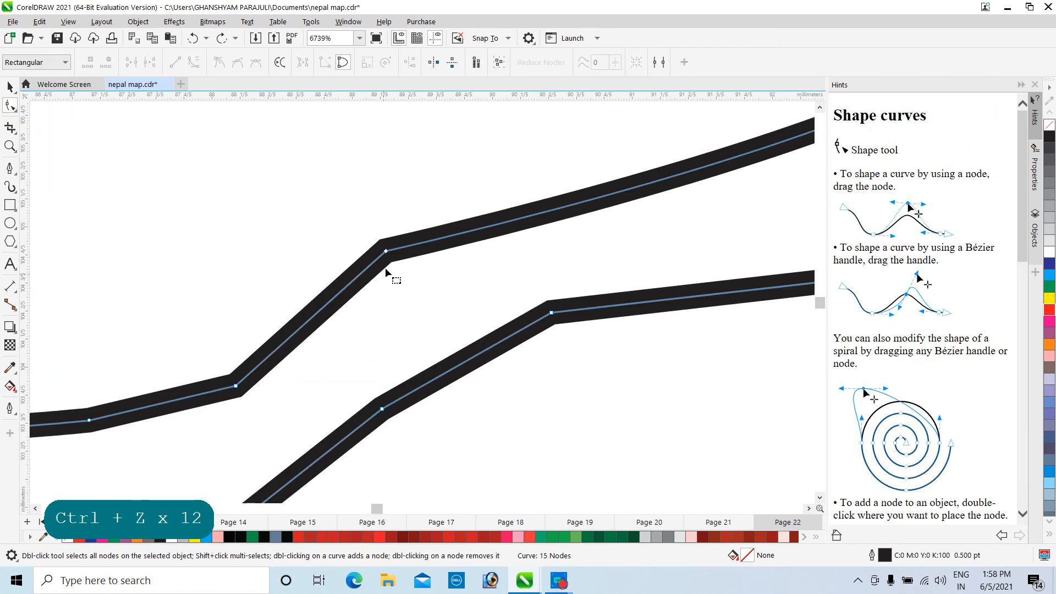
pyautogui.click(386, 250)
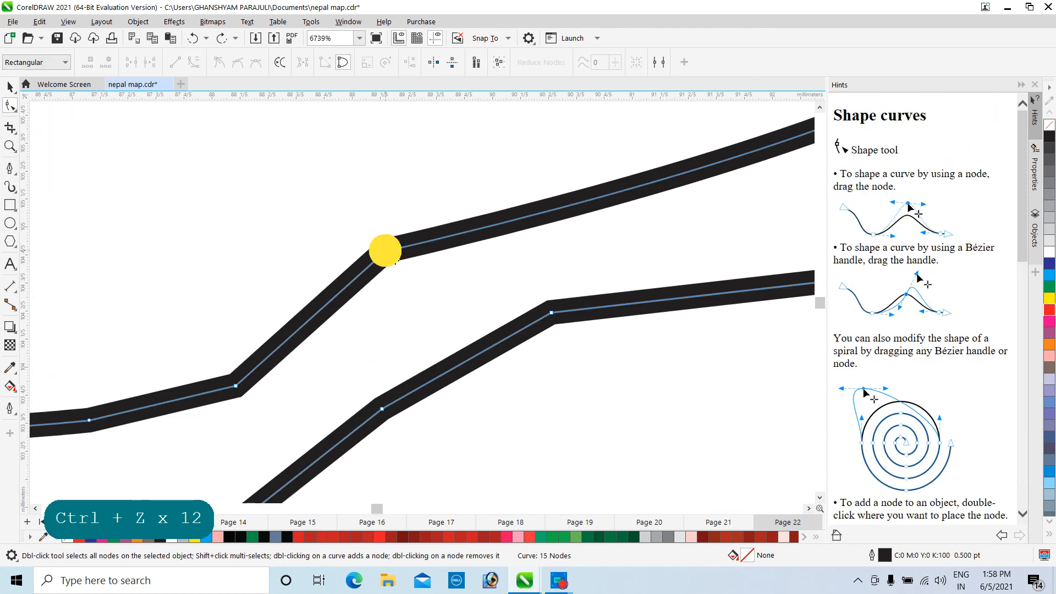
pyautogui.click(237, 64)
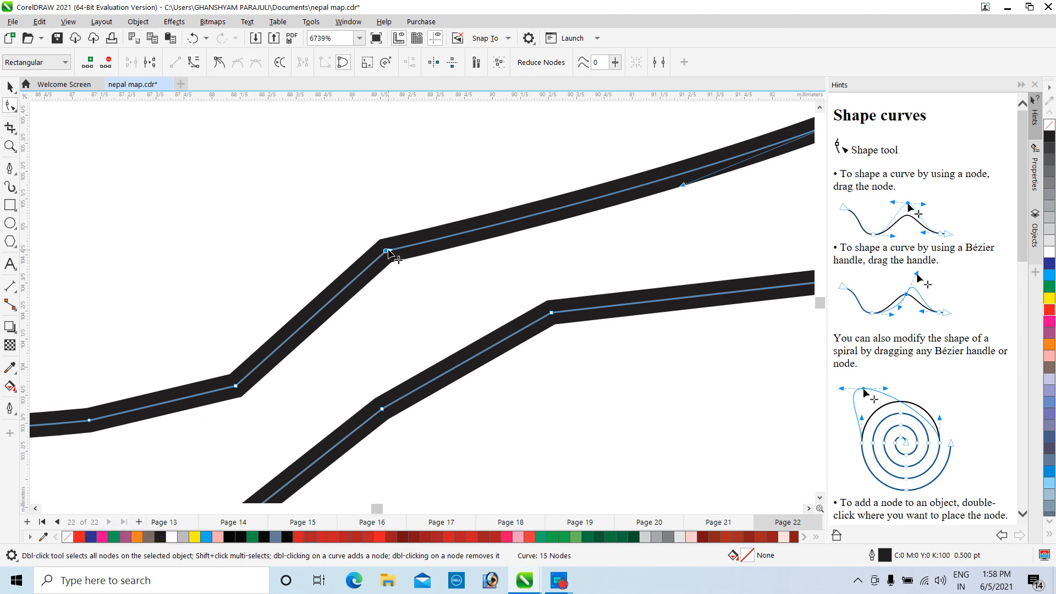
pyautogui.moveTo(386, 251)
pyautogui.mouseDown()
pyautogui.moveTo(395, 255)
pyautogui.moveTo(372, 264)
pyautogui.moveTo(387, 251)
pyautogui.mouseUp()
pyautogui.moveTo(336, 297); pyautogui.dragTo(323, 287)
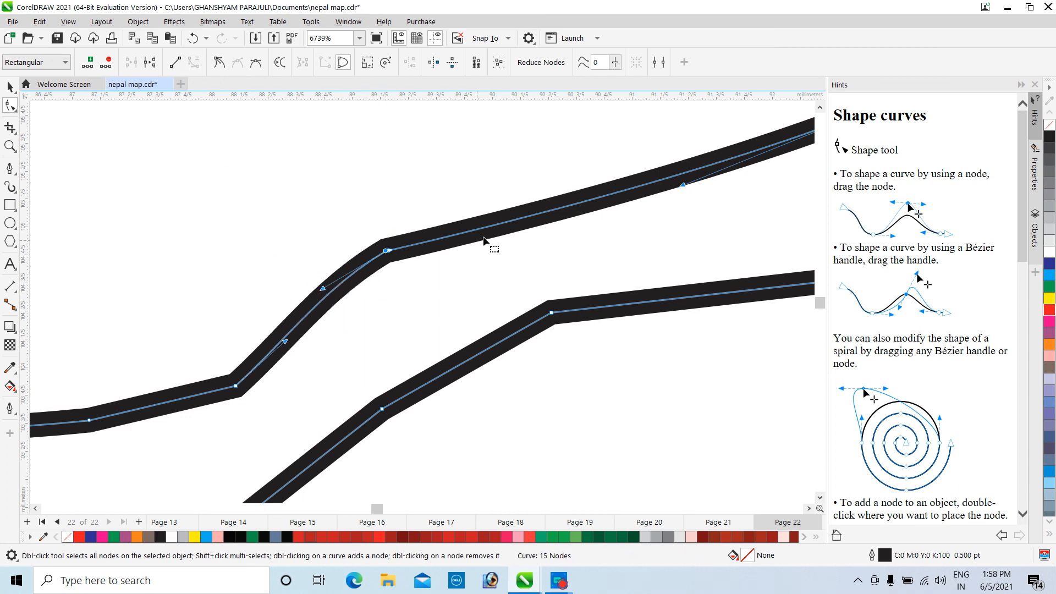
# Arch the upper edge toward the strip's right end and raise the lower curve handle of the rising segment.
pyautogui.scroll(-2, 643, 236)
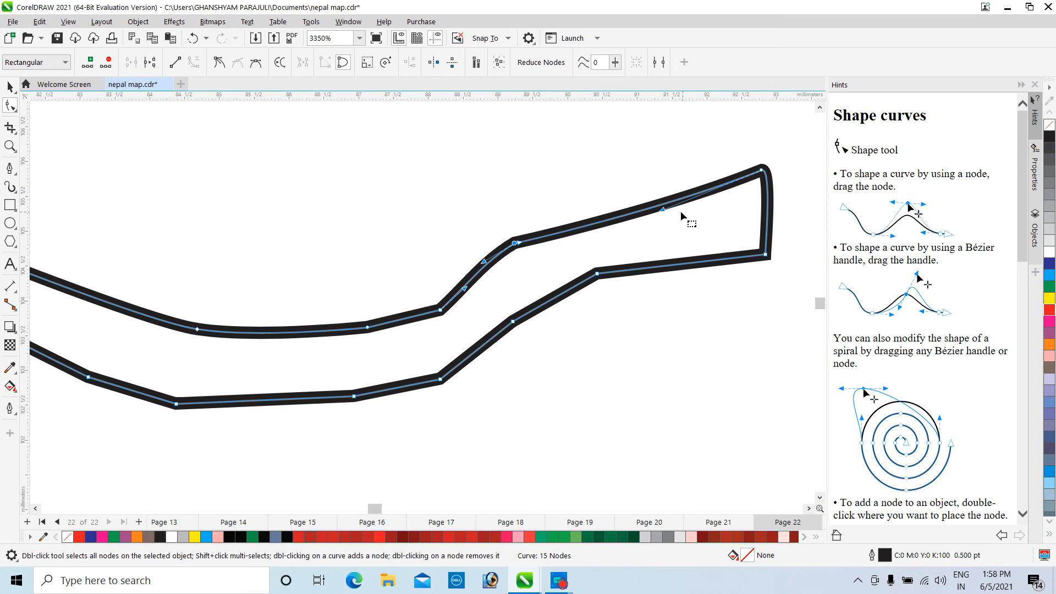
pyautogui.moveTo(663, 211); pyautogui.dragTo(658, 181)
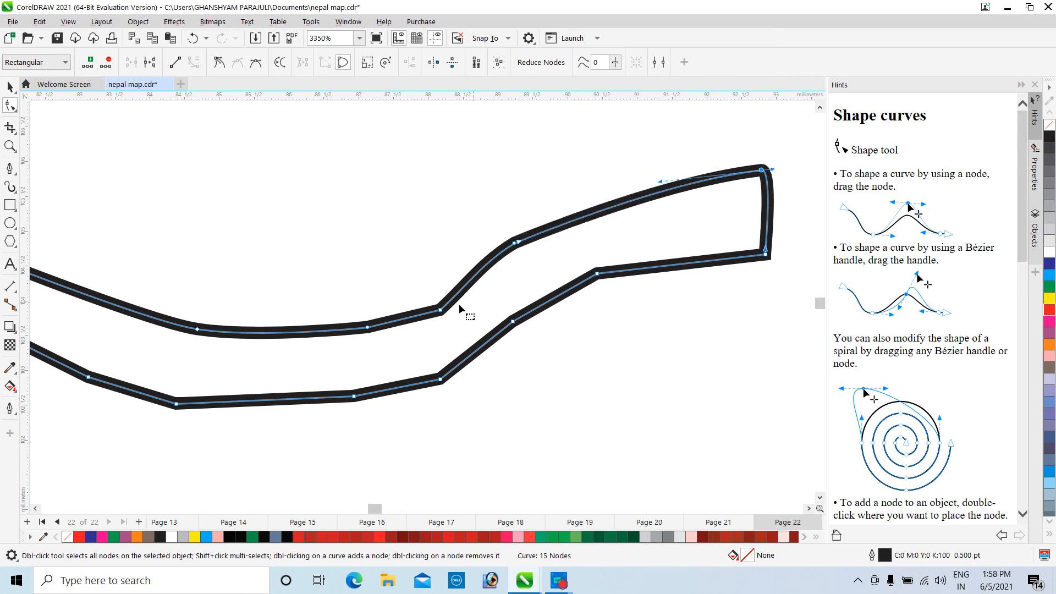
pyautogui.click(439, 310)
pyautogui.scroll(2, 445, 312)
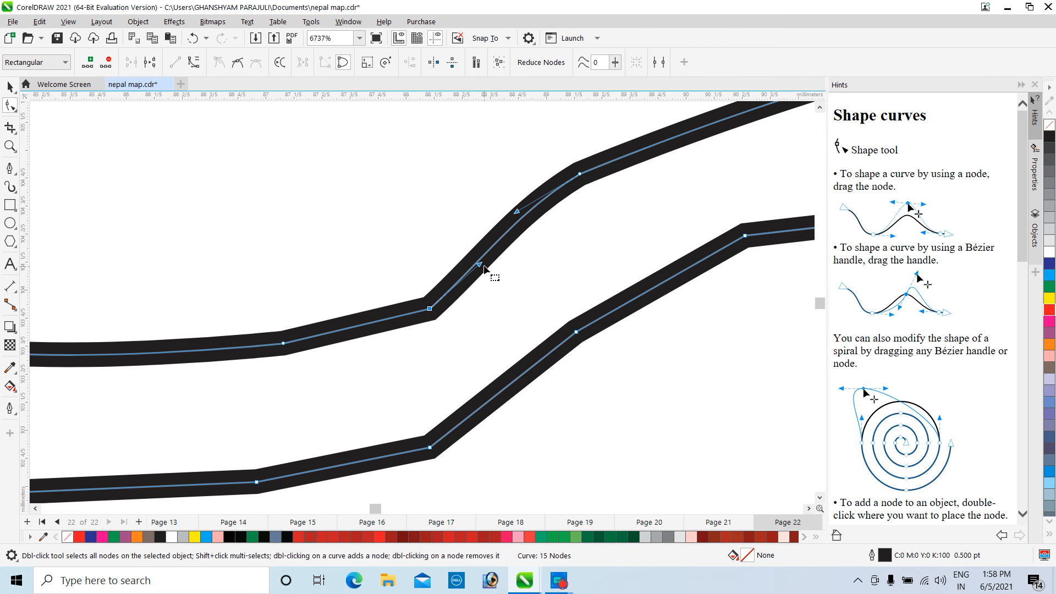
pyautogui.moveTo(479, 265); pyautogui.dragTo(474, 255)
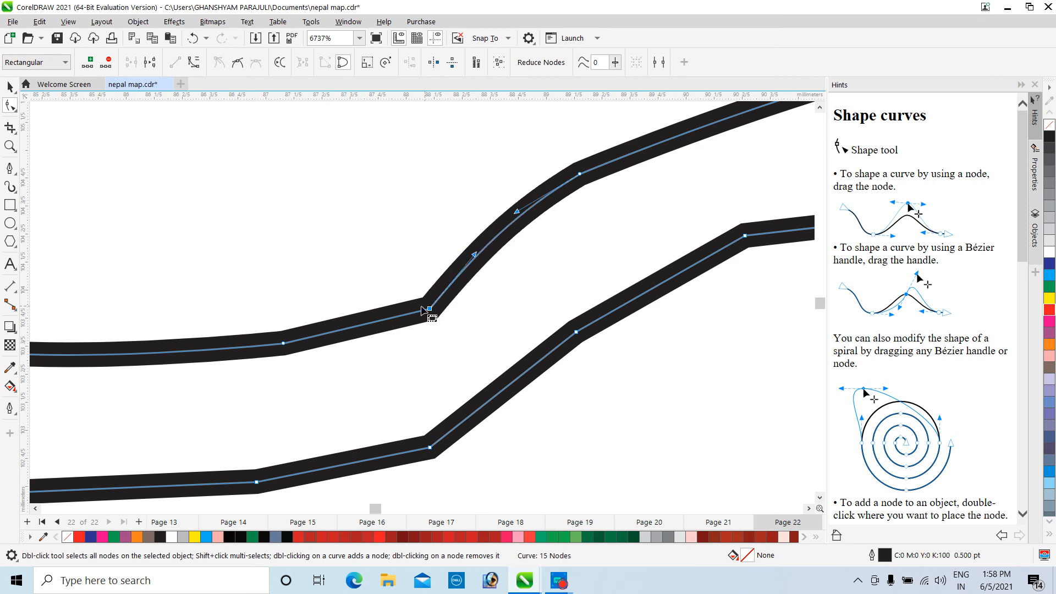
# Lower the upper-edge node beside the trough and swing the rising segment's lower handle outward to form an S-curve.
pyautogui.click(281, 343)
pyautogui.moveTo(281, 343)
pyautogui.mouseDown()
pyautogui.moveTo(276, 320)
pyautogui.moveTo(279, 357)
pyautogui.mouseUp()
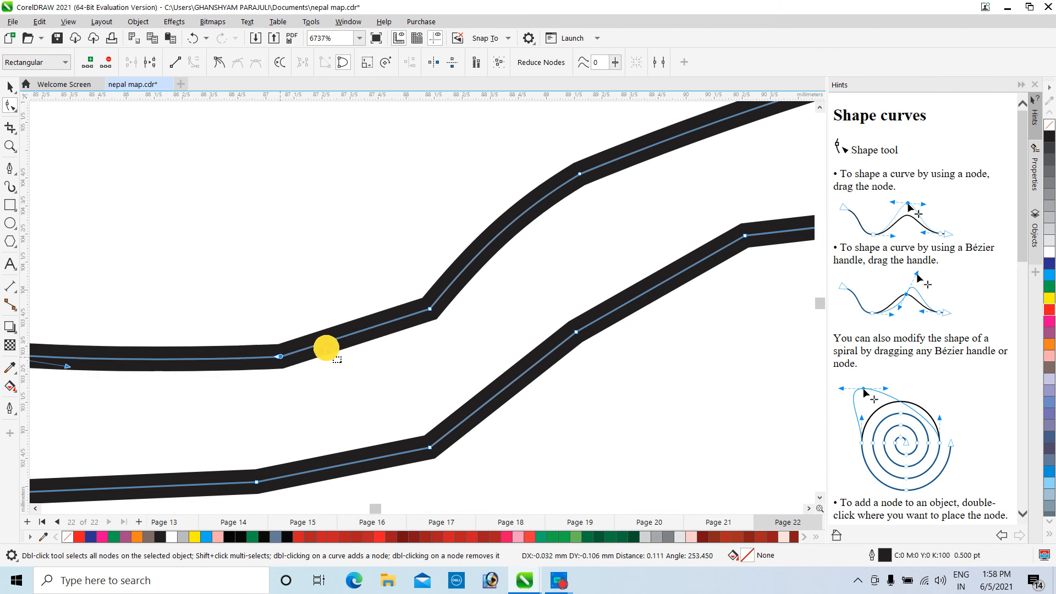
pyautogui.click(429, 309)
pyautogui.moveTo(474, 255); pyautogui.dragTo(500, 264)
pyautogui.click(429, 309)
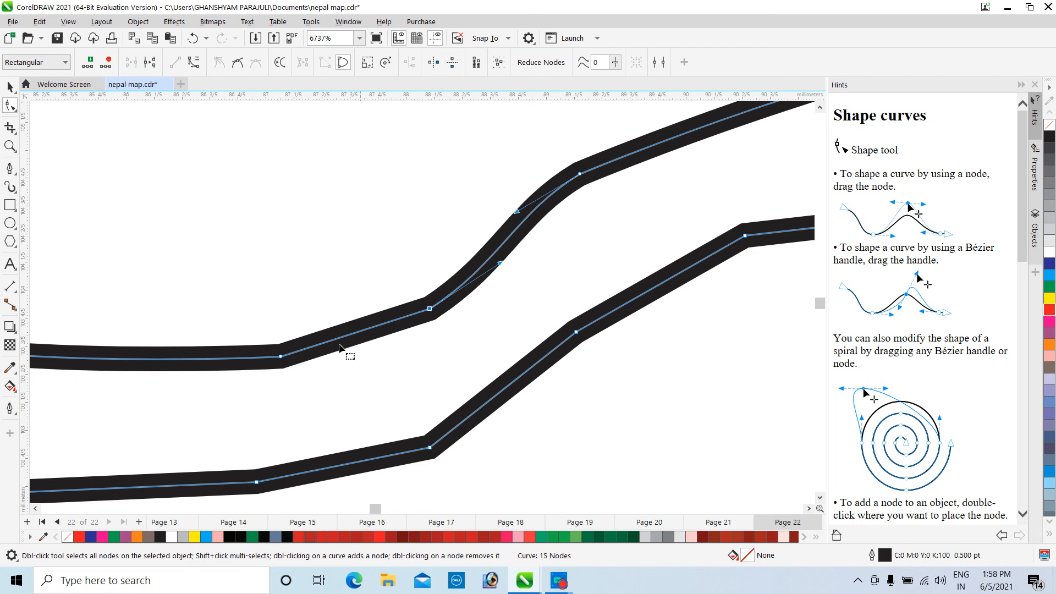
# Pull the left curve handle of the upper edge's trough downward to deepen the dip.
pyautogui.click(280, 357)
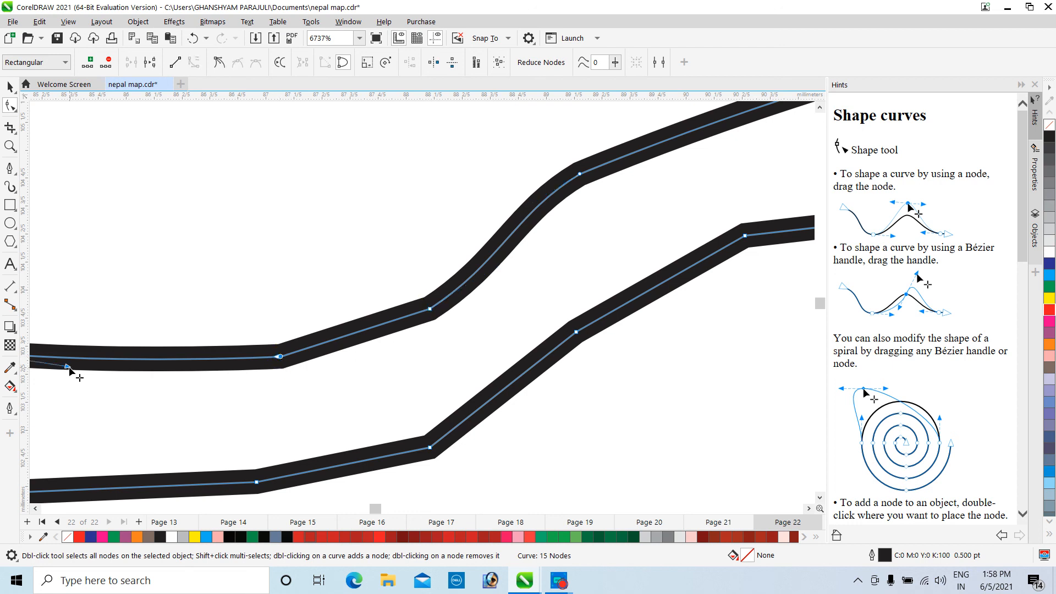
pyautogui.moveTo(70, 369); pyautogui.dragTo(71, 396)
pyautogui.scroll(-2, 242, 343)
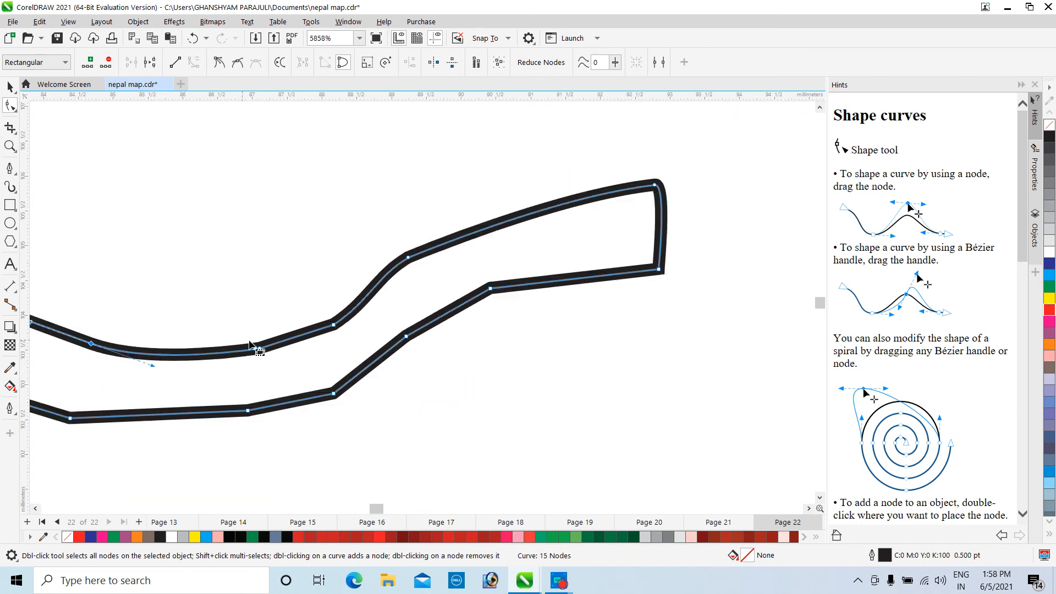
# Adjust the strip's lower-edge bend node near the right end and lower the next node to straighten the rising slope.
pyautogui.scroll(-4, 264, 349)
pyautogui.scroll(2, 144, 333)
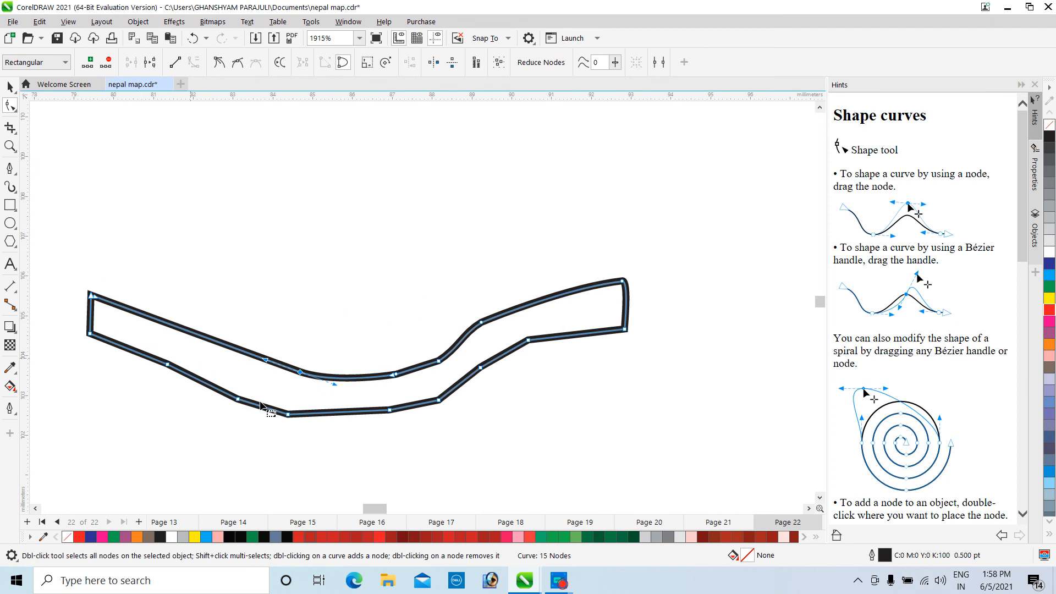
pyautogui.scroll(3, 507, 376)
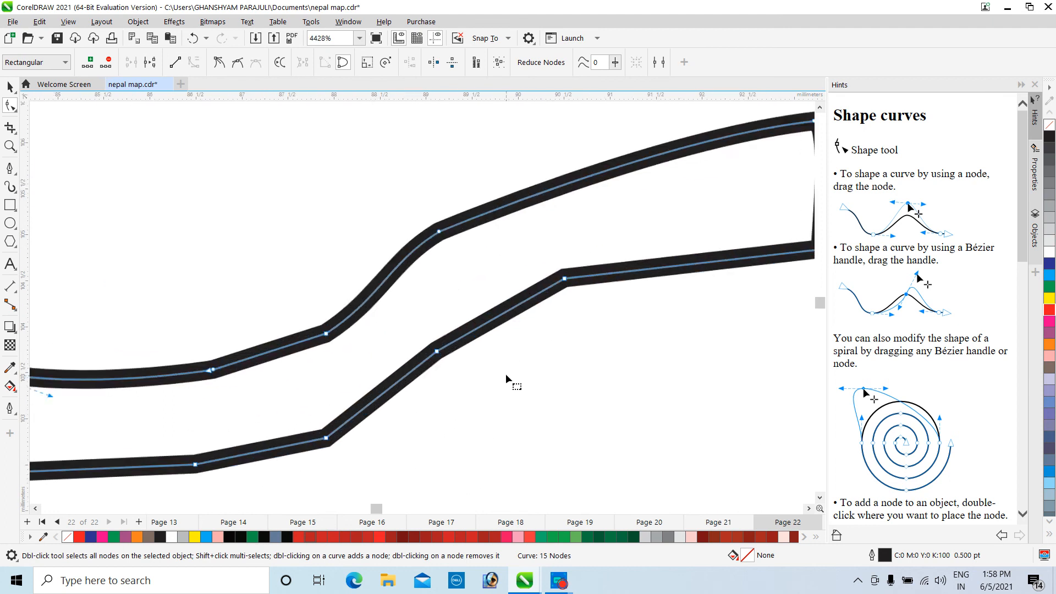
pyautogui.moveTo(530, 341); pyautogui.dragTo(532, 344)
pyautogui.moveTo(578, 270); pyautogui.dragTo(578, 271)
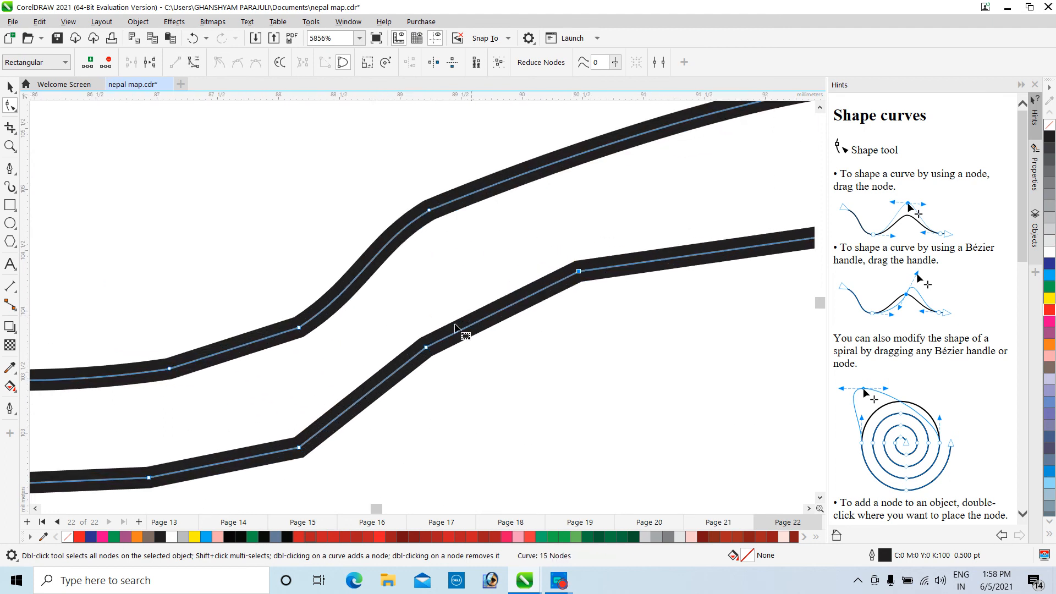
pyautogui.moveTo(426, 347); pyautogui.dragTo(432, 365)
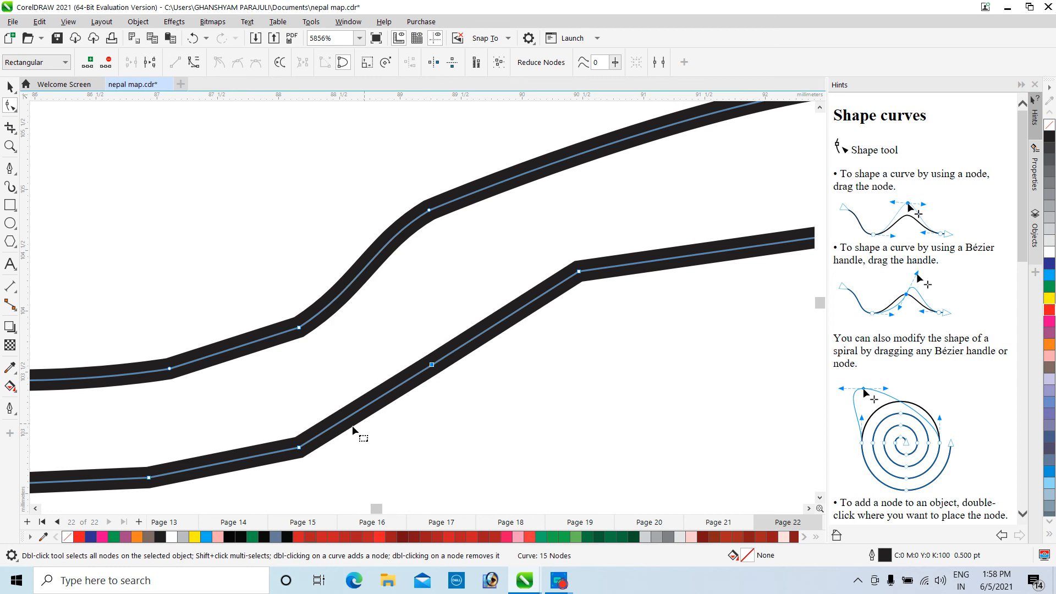
# Bow the rising slope of the strip's lower edge downward from its bend node and delete the node in the middle of the slope.
pyautogui.moveTo(297, 447); pyautogui.dragTo(305, 459)
pyautogui.click(189, 63)
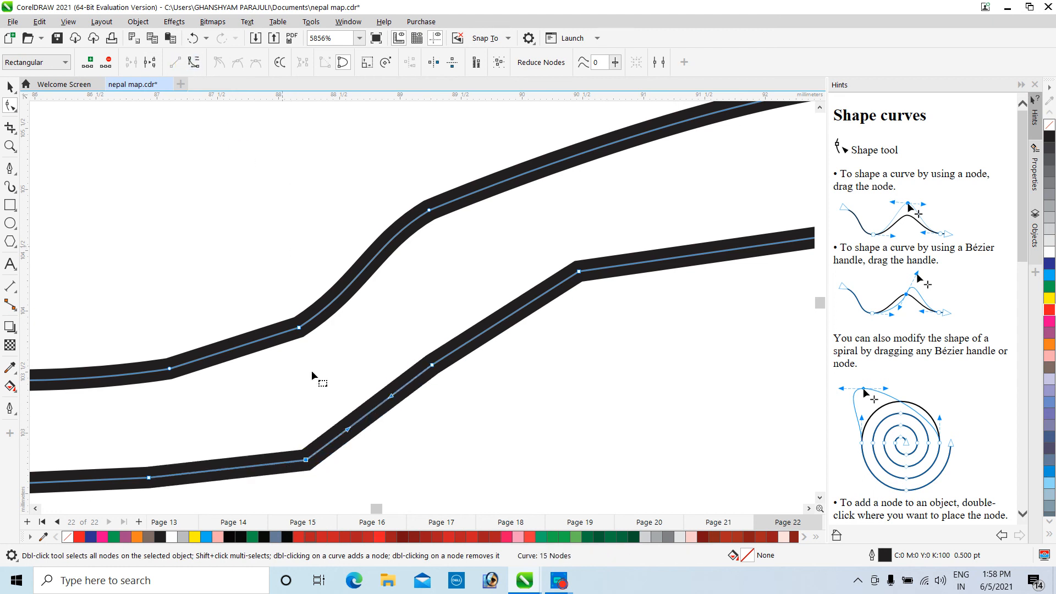
pyautogui.moveTo(348, 430); pyautogui.dragTo(358, 440)
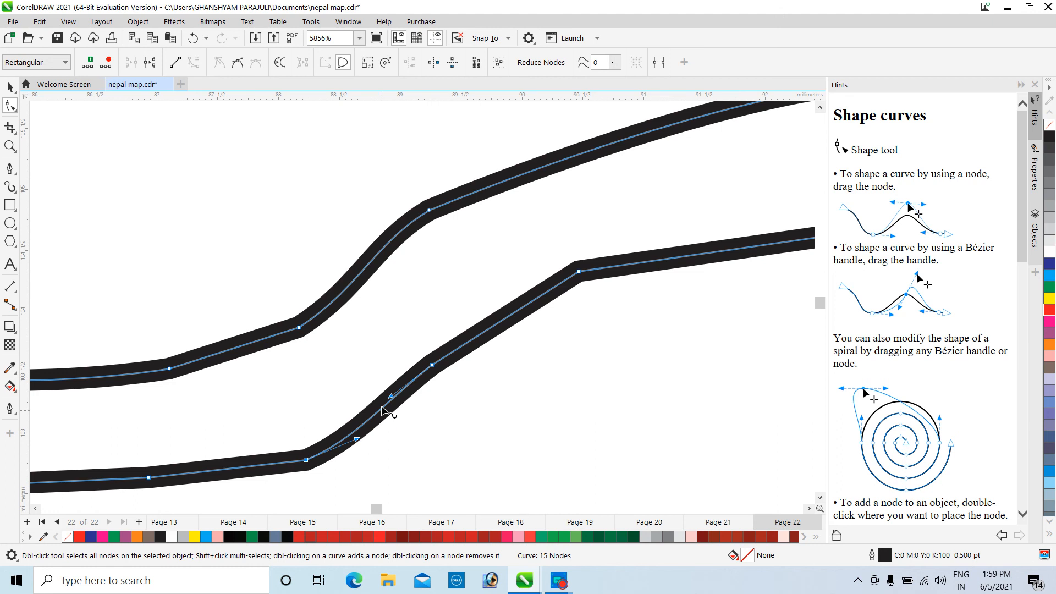
pyautogui.moveTo(390, 397); pyautogui.dragTo(407, 403)
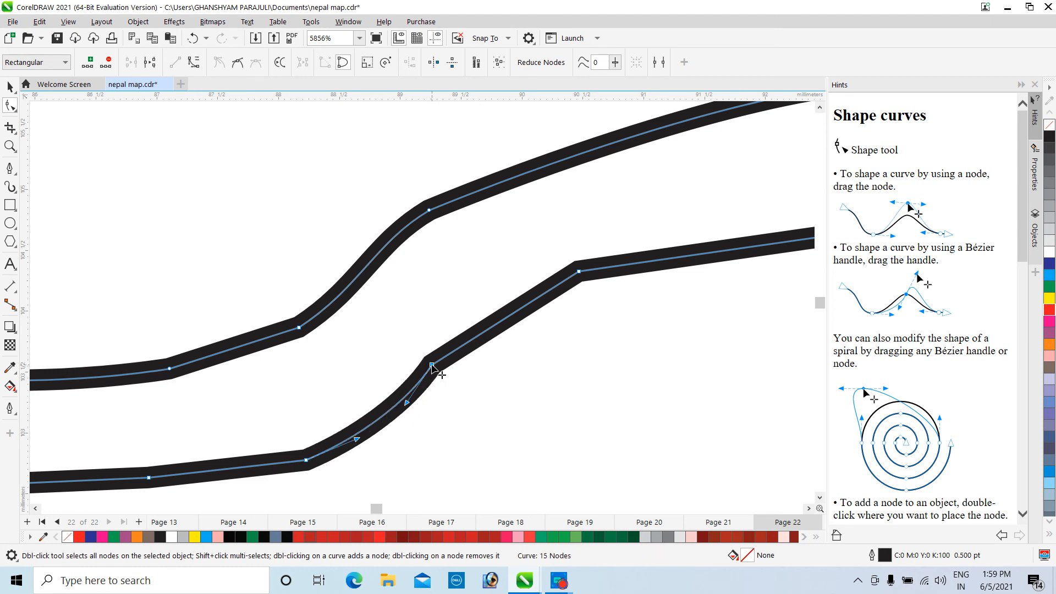
pyautogui.moveTo(431, 365); pyautogui.dragTo(448, 361)
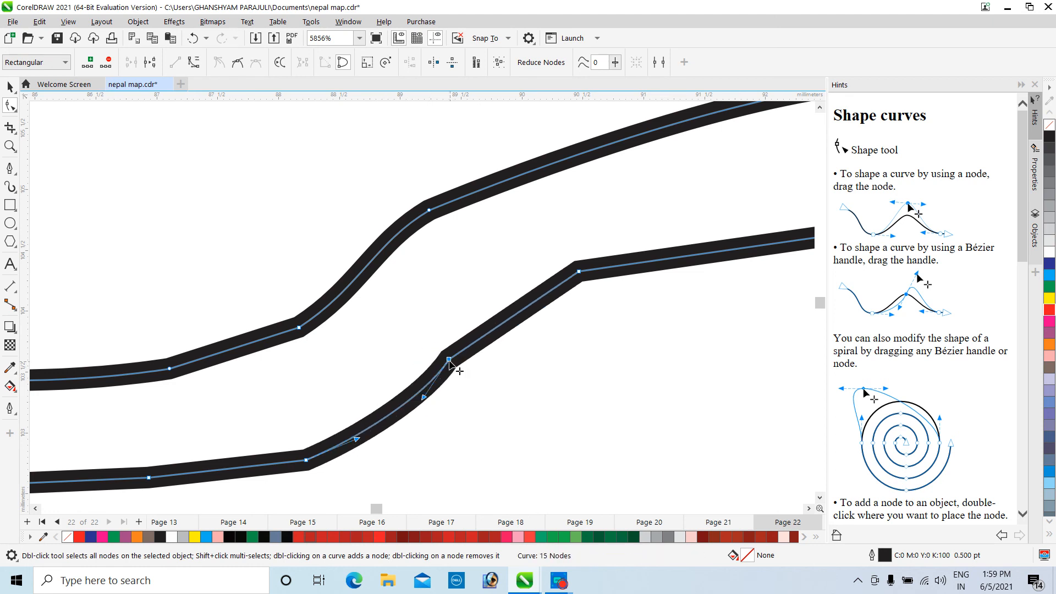
pyautogui.press('Delete')
pyautogui.scroll(-4, 360, 460)
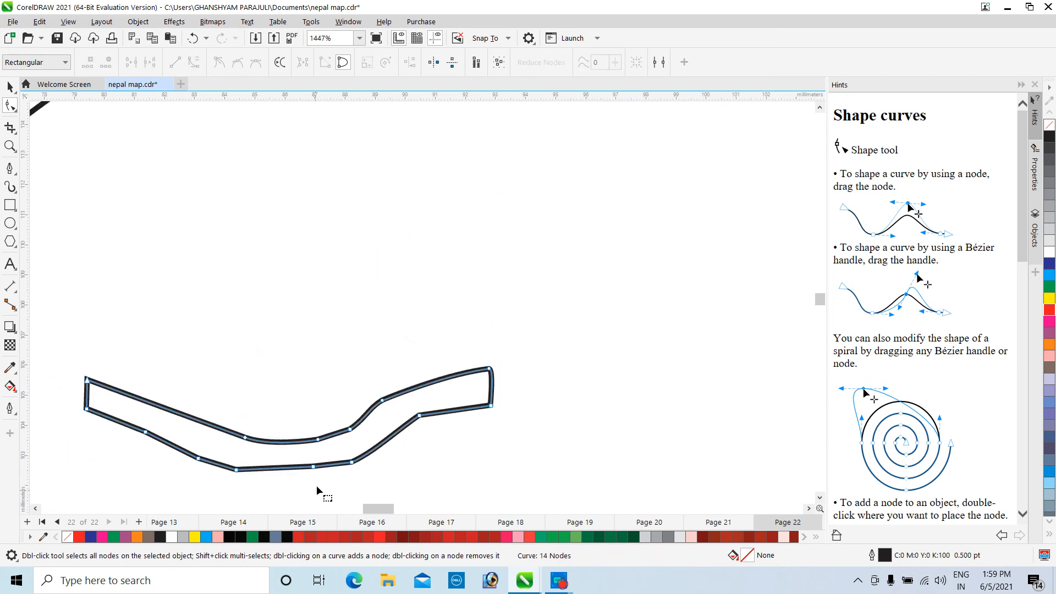
# Lower the strip's bottom-edge node beneath the trough and shift the bend node on the descending left part slightly outward.
pyautogui.moveTo(311, 467); pyautogui.dragTo(311, 475)
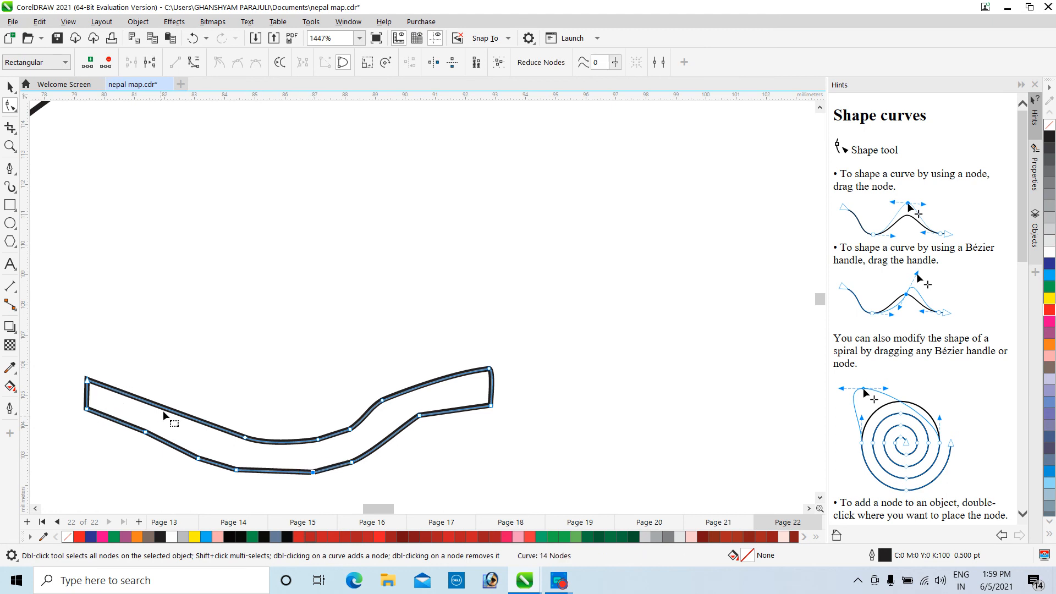
pyautogui.doubleClick(312, 471)
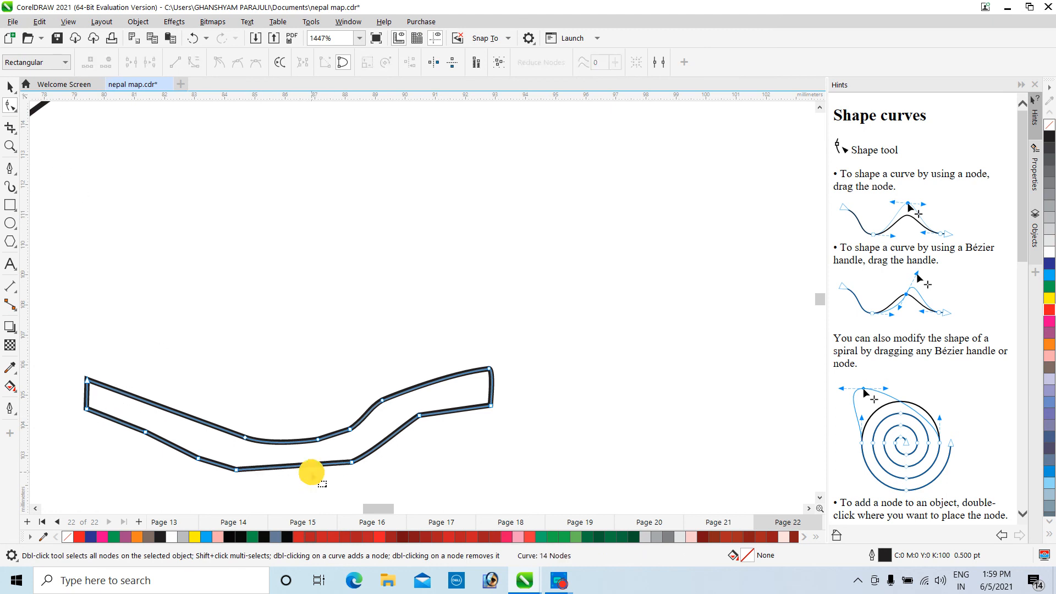
pyautogui.hotkey('ctrl', 'z')
pyautogui.scroll(2, 246, 487)
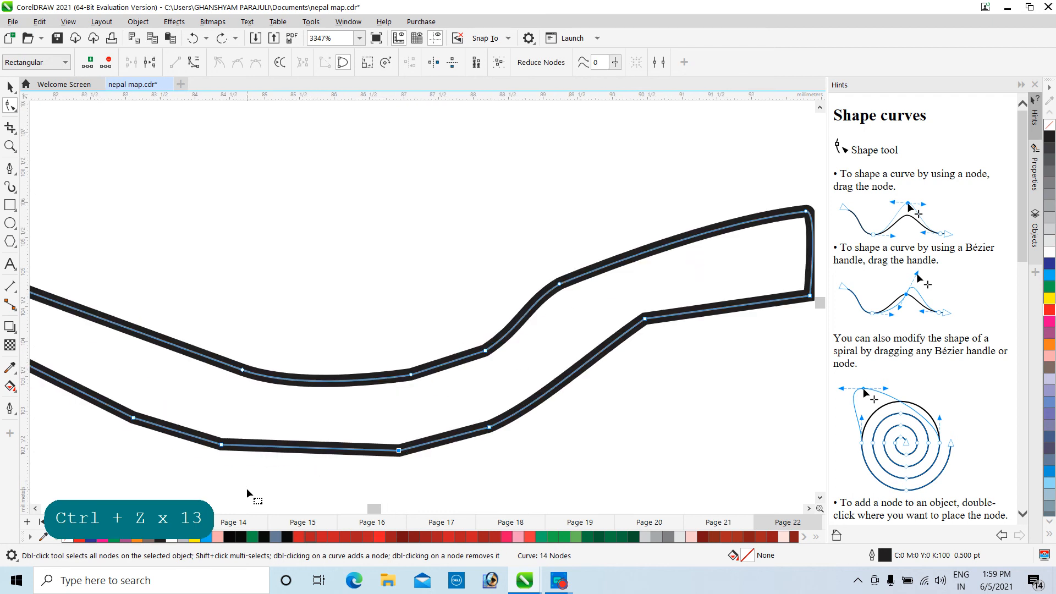
pyautogui.moveTo(118, 408); pyautogui.dragTo(86, 405)
pyautogui.scroll(-3, 157, 456)
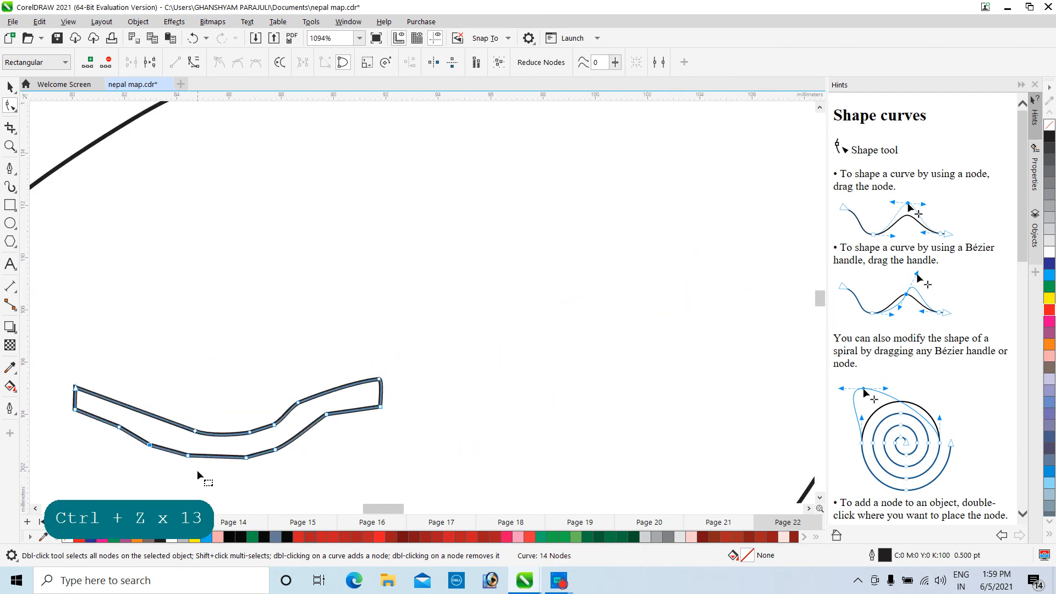
pyautogui.moveTo(397, 505)
pyautogui.mouseDown()
pyautogui.moveTo(378, 510)
pyautogui.moveTo(396, 510)
pyautogui.mouseUp()
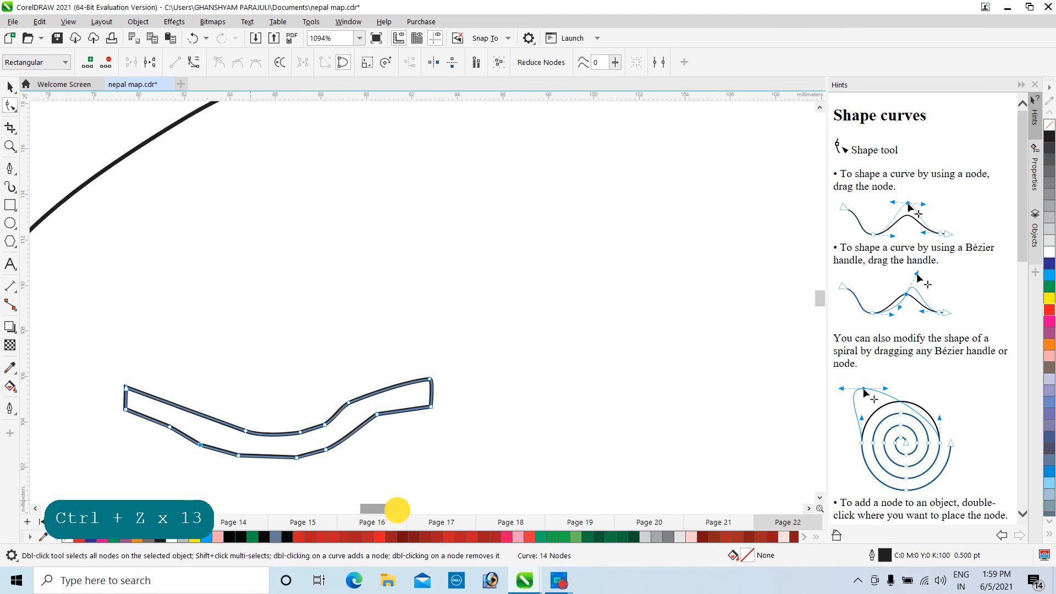
pyautogui.scroll(3, 478, 501)
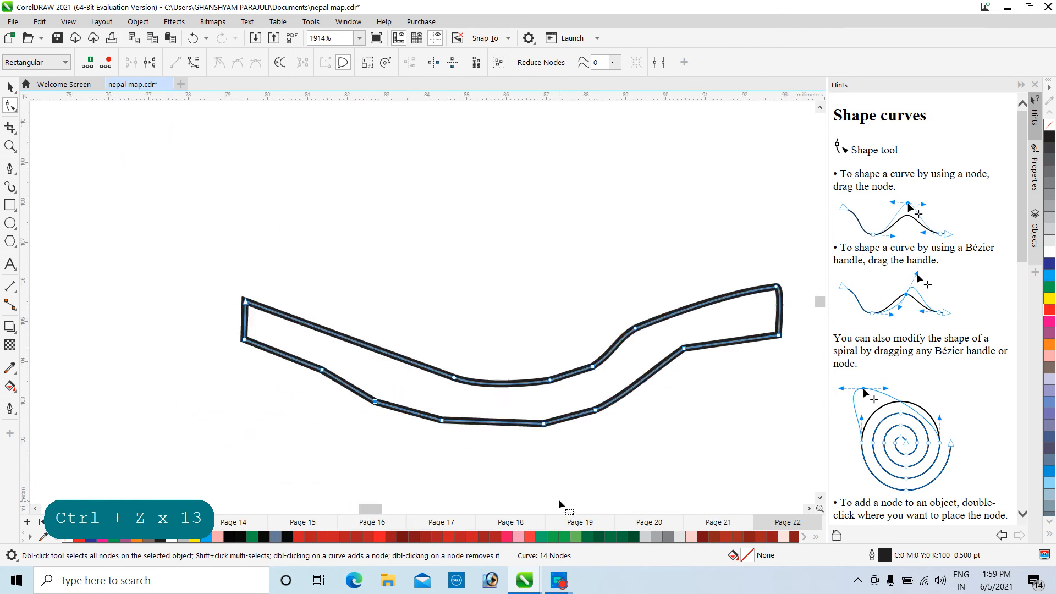
# Try to round off the strip's corners and edges with the Smooth tool.
pyautogui.click(19, 110)
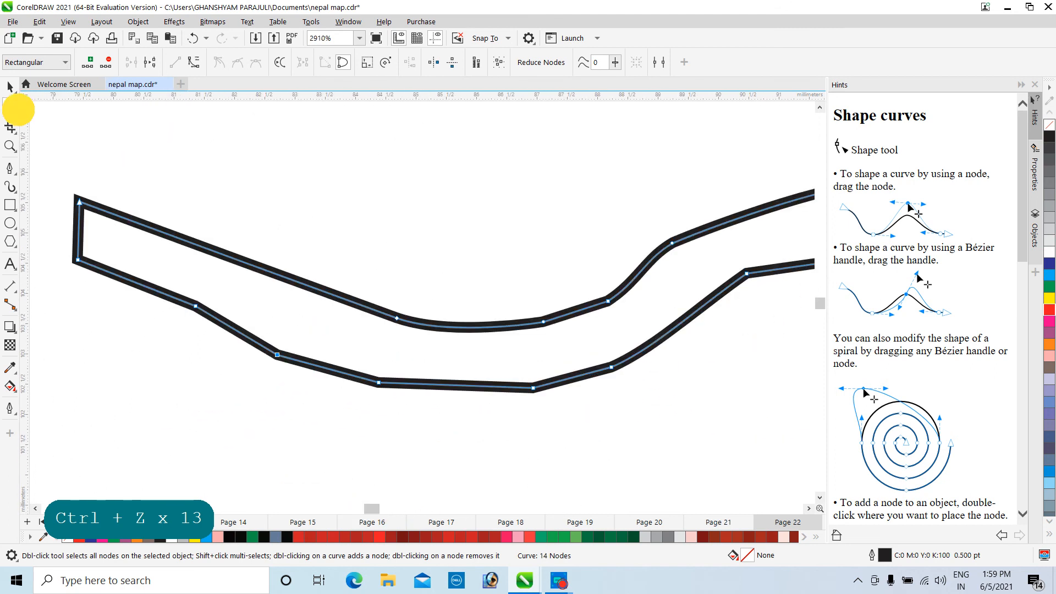
pyautogui.click(15, 112)
pyautogui.click(52, 123)
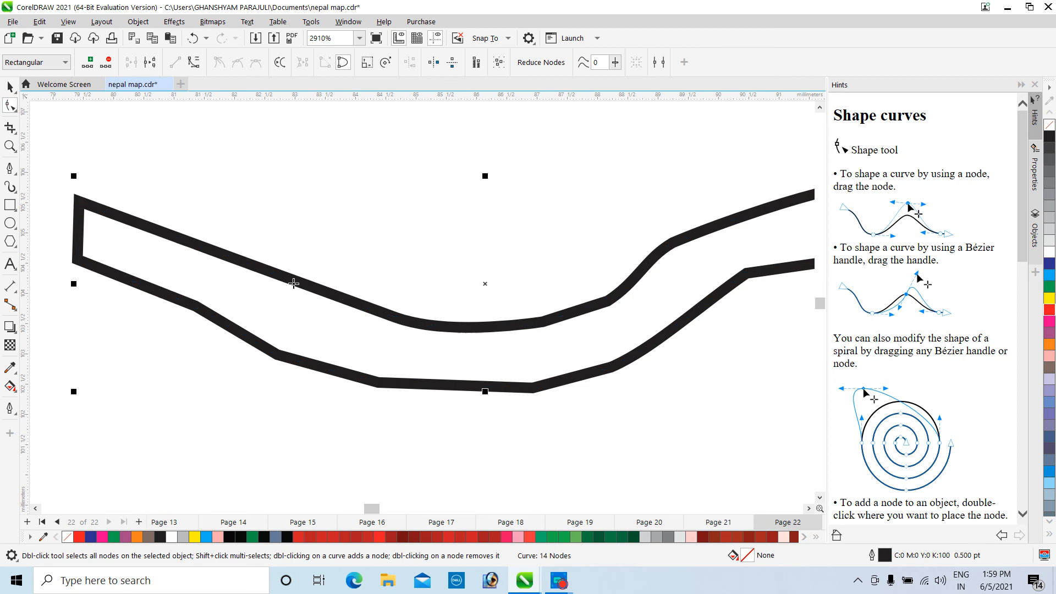
pyautogui.click(485, 334)
pyautogui.scroll(-6, 465, 370)
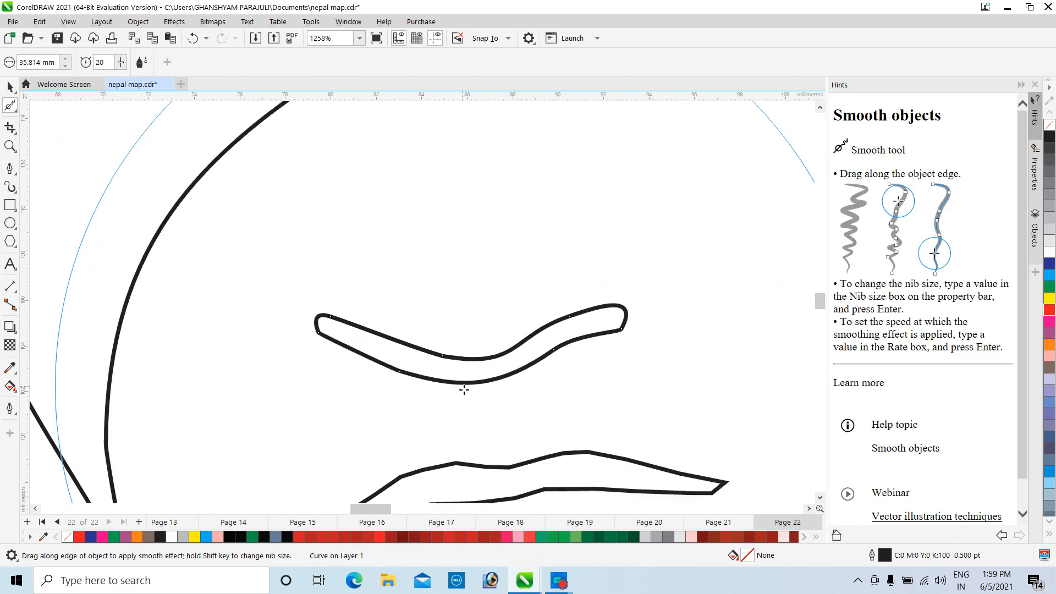
pyautogui.scroll(-1, 585, 465)
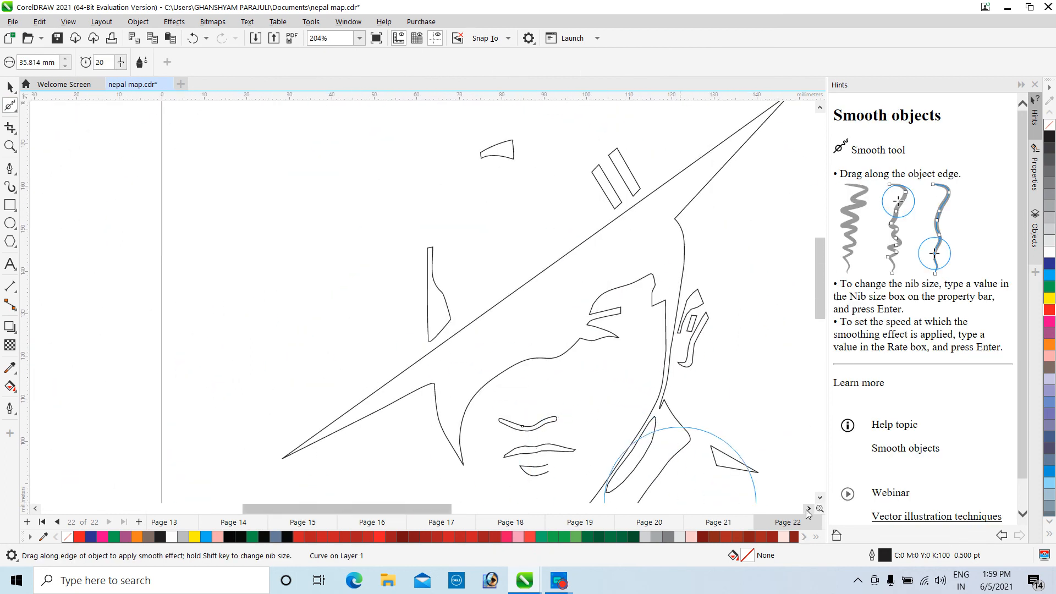
pyautogui.click(819, 497)
pyautogui.scroll(-2, 750, 459)
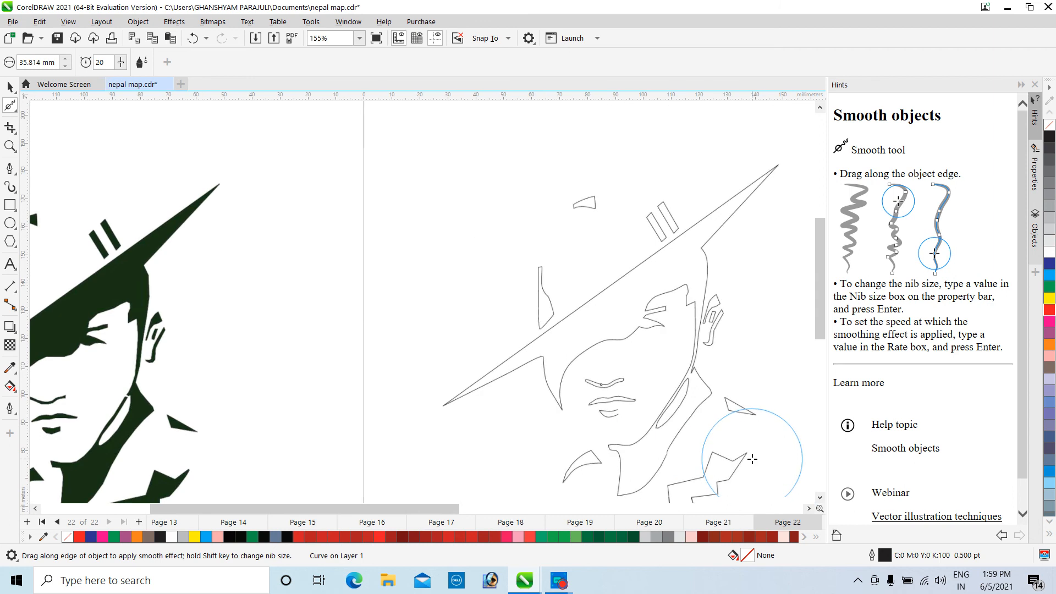
# Undo the smoothing applied to the strip's outline.
pyautogui.hotkey('ctrl', 'z')
pyautogui.hotkey('ctrl', 'z')
pyautogui.hotkey('ctrl', 'z')
pyautogui.hotkey('ctrl', 'z')
pyautogui.hotkey('ctrl', 'z')
pyautogui.hotkey('ctrl', 'z')
pyautogui.hotkey('ctrl', 'z')
pyautogui.hotkey('ctrl', 'z')
pyautogui.hotkey('ctrl', 'z')
pyautogui.hotkey('ctrl', 'z')
pyautogui.hotkey('ctrl', 'z')
pyautogui.hotkey('ctrl', 'z')
pyautogui.hotkey('ctrl', 'z')
pyautogui.hotkey('ctrl', 'z')
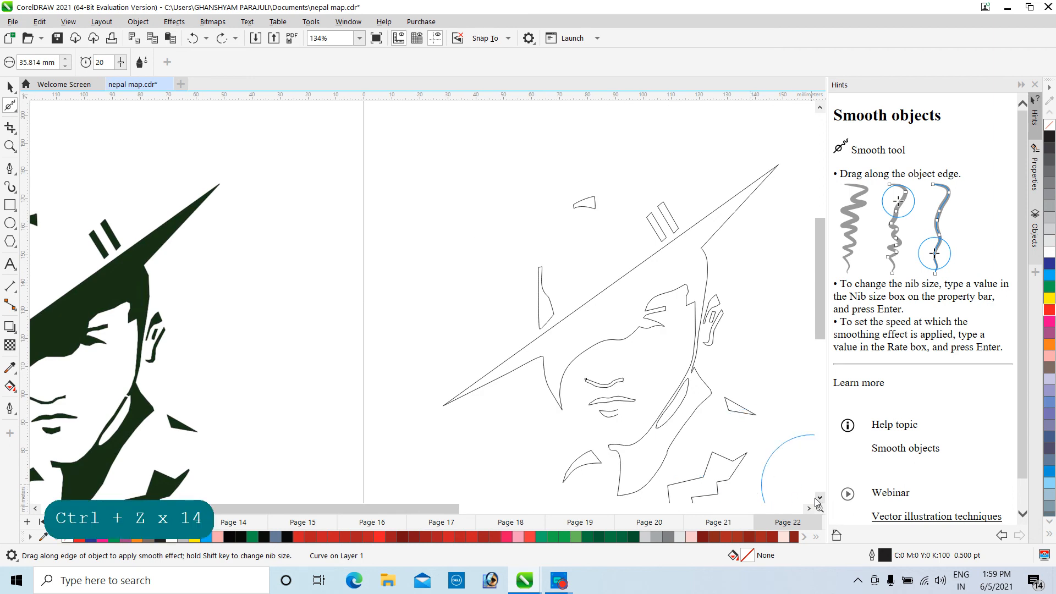
# Delete three surplus nodes from the upper part of the left edge of the long sliver beside the jaw with the Shape tool.
pyautogui.click(819, 497)
pyautogui.scroll(5, 731, 455)
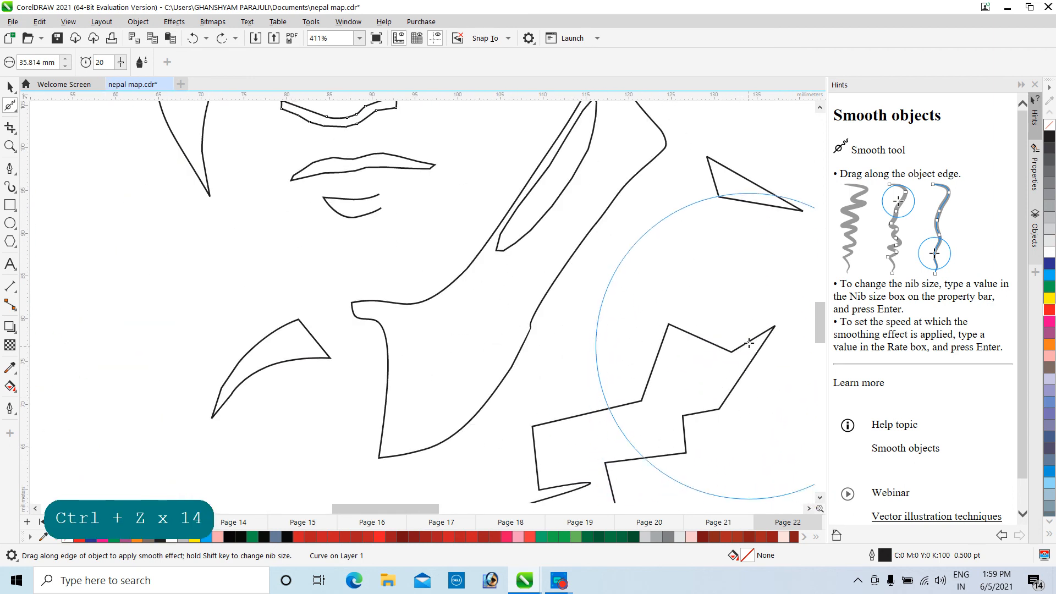
pyautogui.click(819, 107)
pyautogui.click(819, 107)
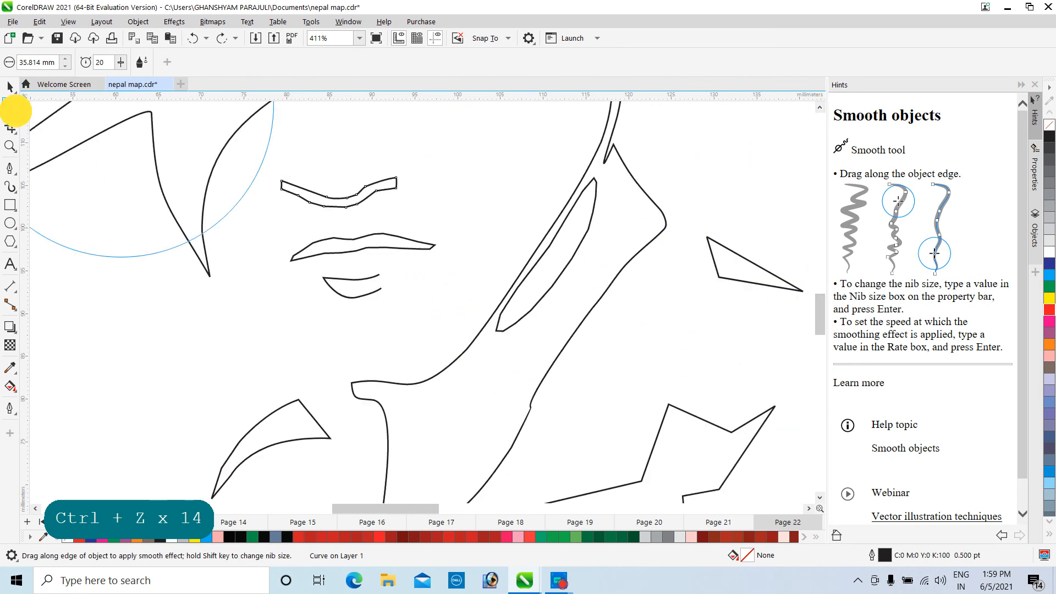
pyautogui.click(11, 105)
pyautogui.click(45, 104)
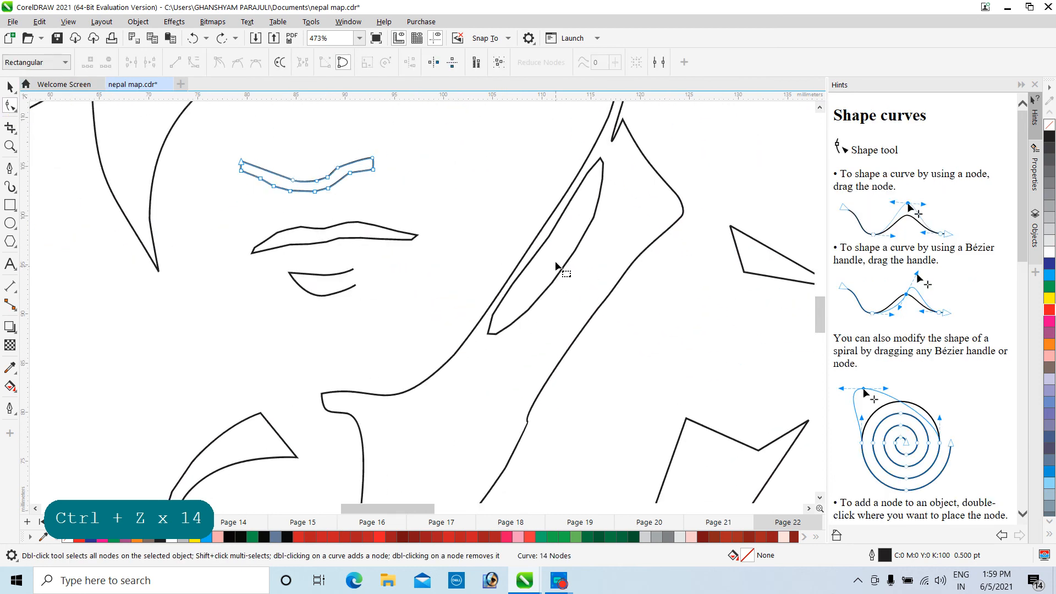
pyautogui.click(599, 215)
pyautogui.scroll(3, 601, 210)
pyautogui.scroll(-3, 327, 472)
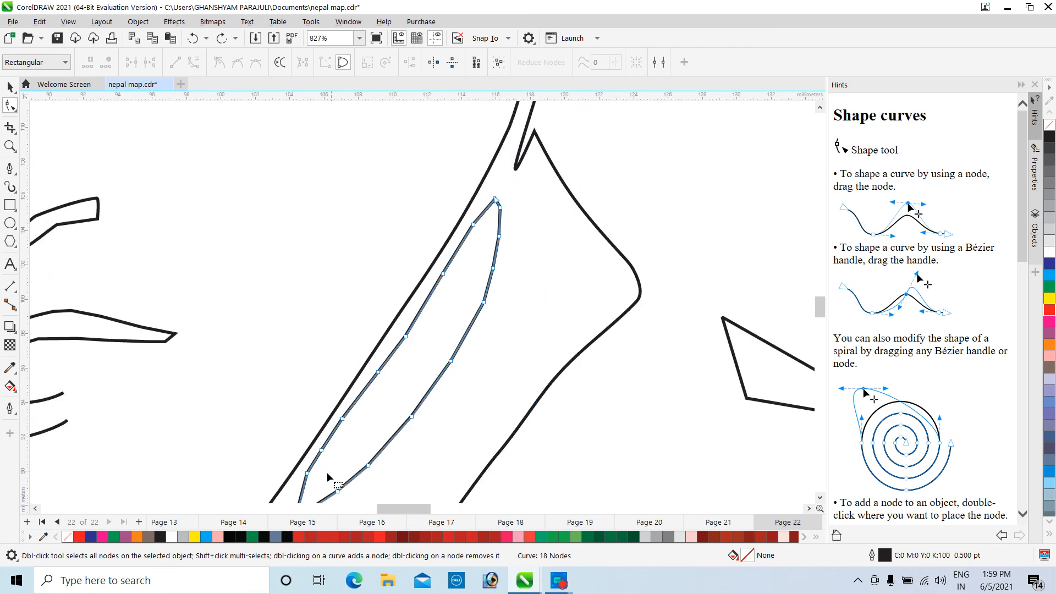
pyautogui.moveTo(326, 473); pyautogui.dragTo(316, 473)
pyautogui.scroll(2, 395, 380)
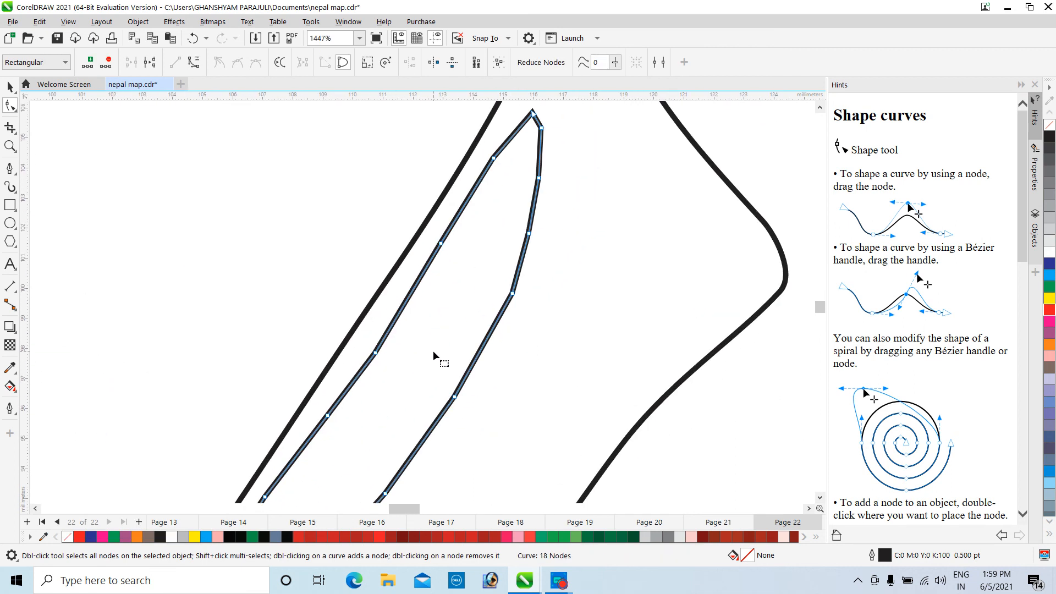
pyautogui.doubleClick(492, 159)
pyautogui.doubleClick(440, 243)
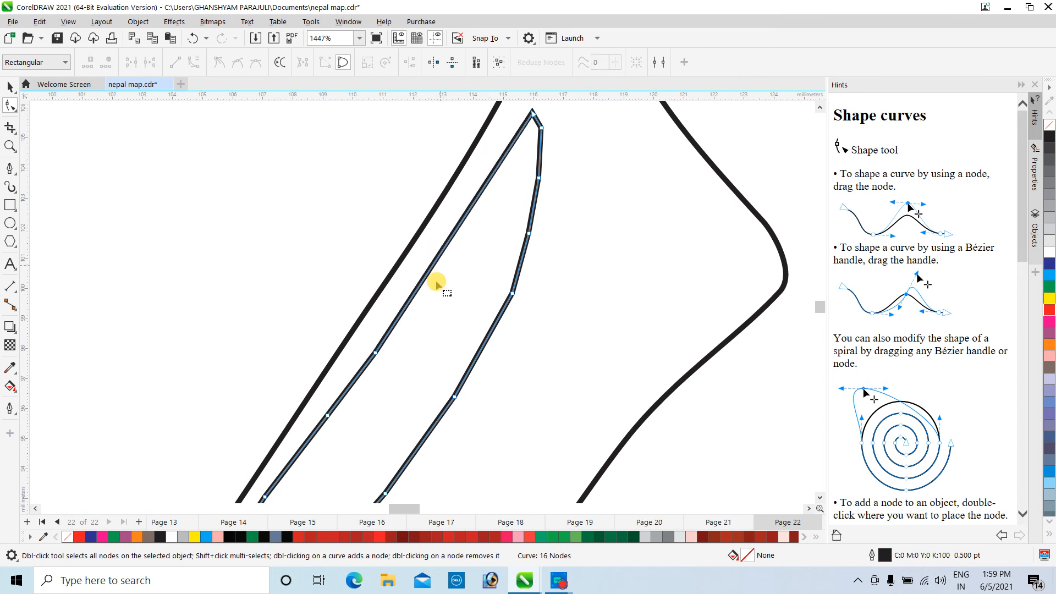
pyautogui.click(376, 358)
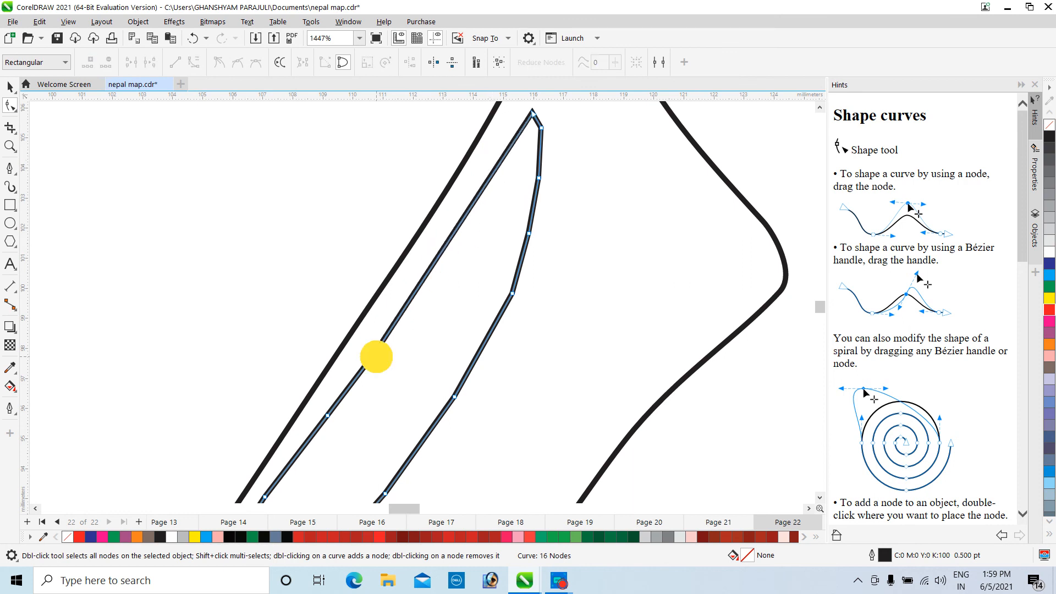
pyautogui.doubleClick(327, 416)
pyautogui.scroll(-2, 298, 456)
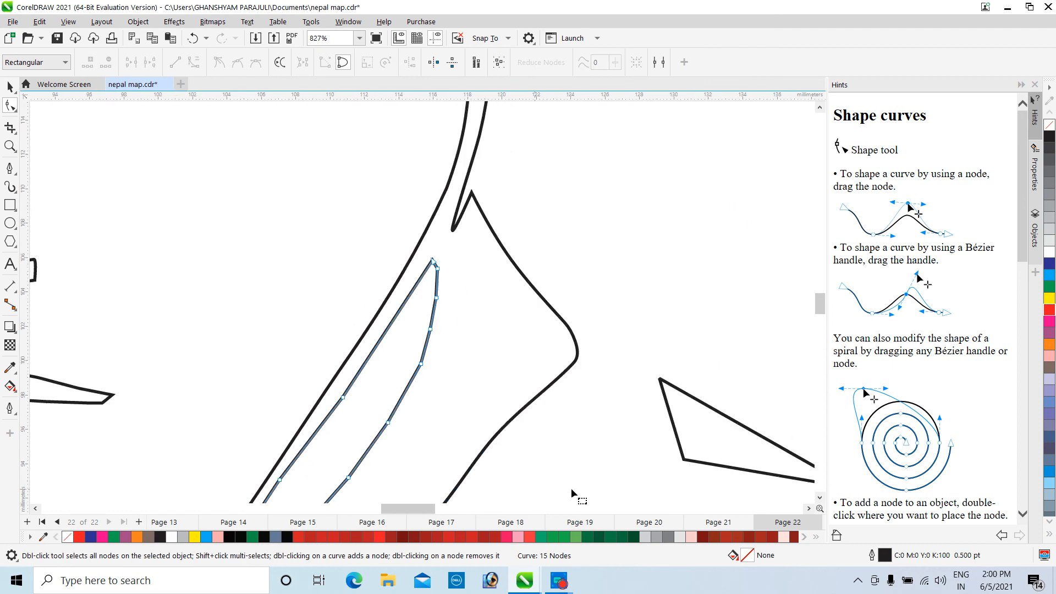
# Delete three more nodes from the lower part of the jaw sliver's left edge to straighten it down to the bottom tip.
pyautogui.click(820, 499)
pyautogui.click(820, 499)
pyautogui.click(820, 499)
pyautogui.click(820, 499)
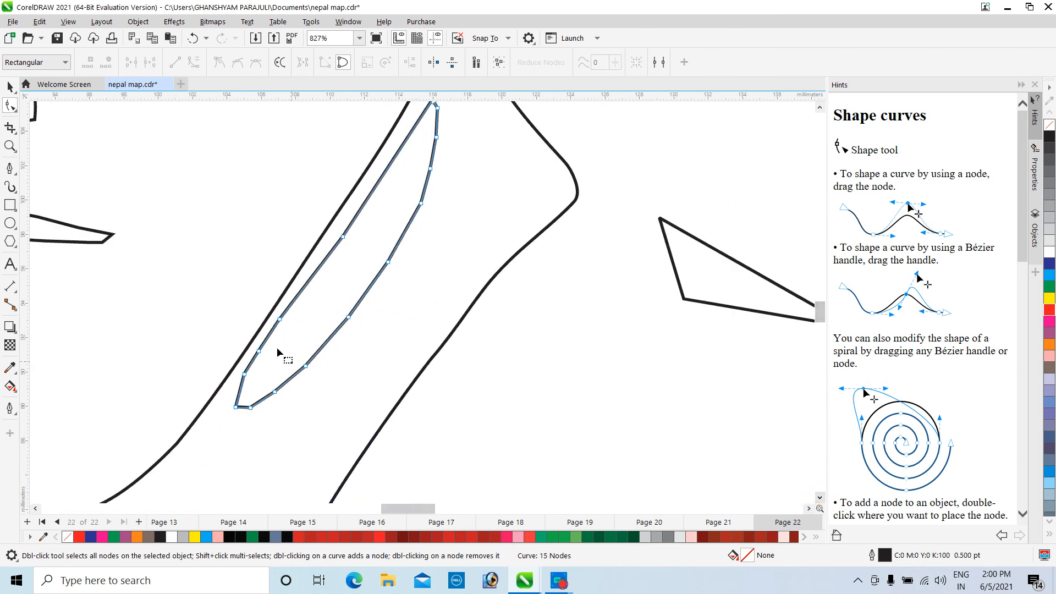
pyautogui.scroll(3, 281, 312)
pyautogui.doubleClick(276, 330)
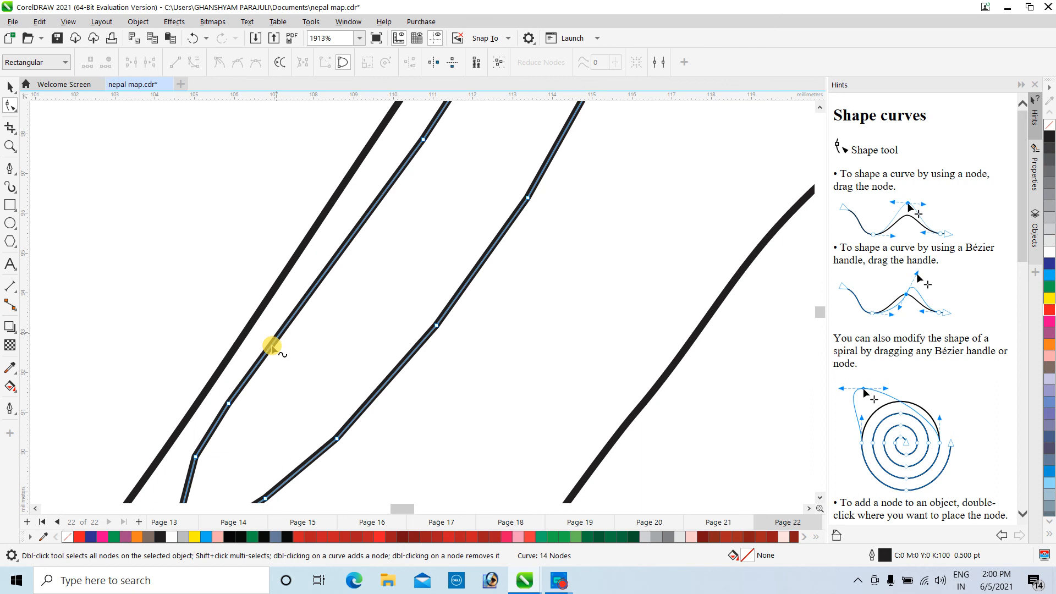
pyautogui.doubleClick(228, 402)
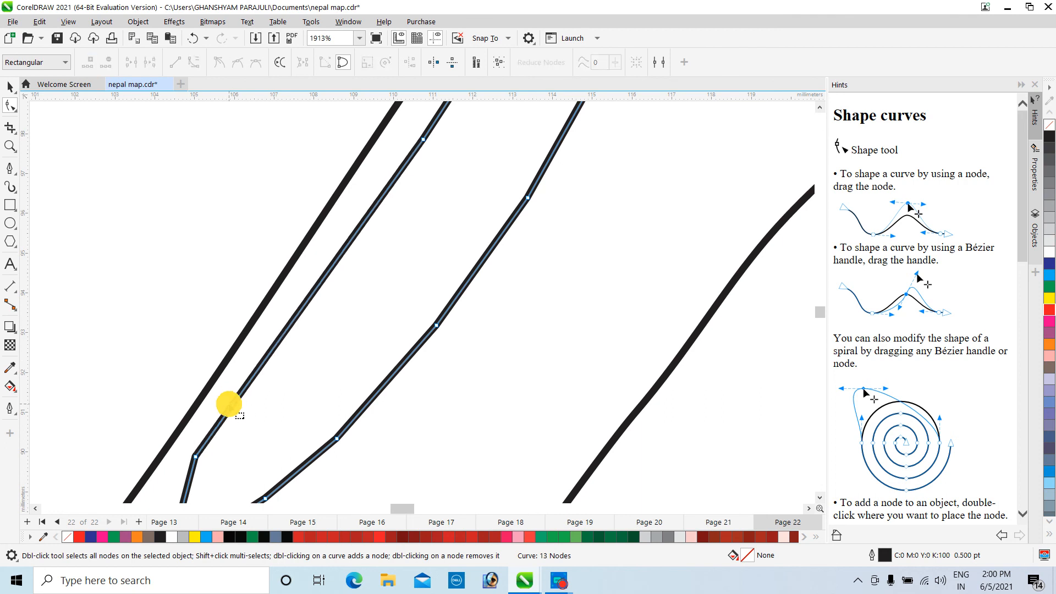
pyautogui.doubleClick(195, 457)
pyautogui.scroll(-5, 311, 399)
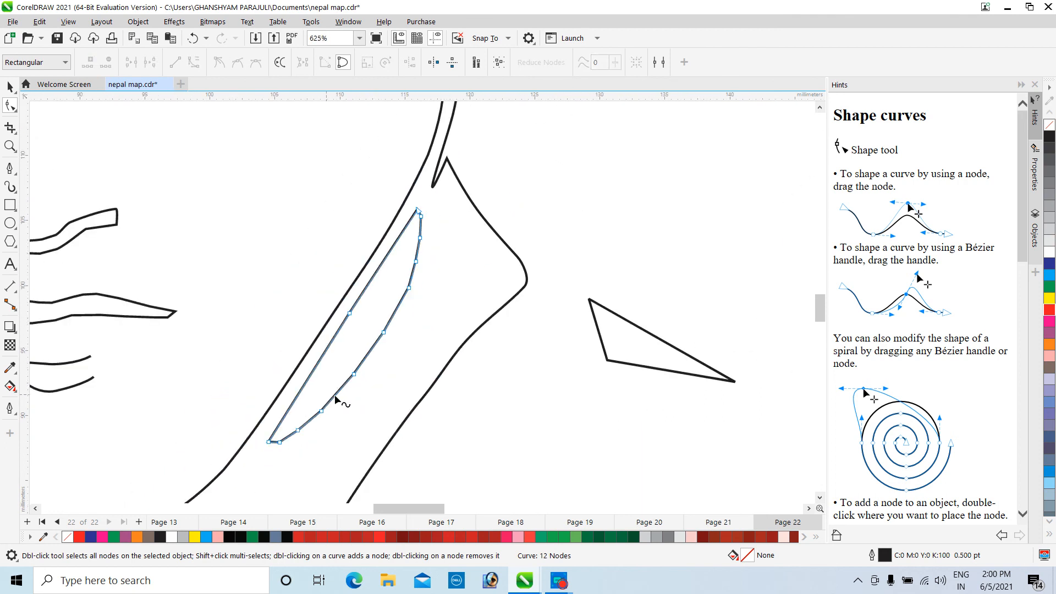
pyautogui.scroll(-3, 381, 365)
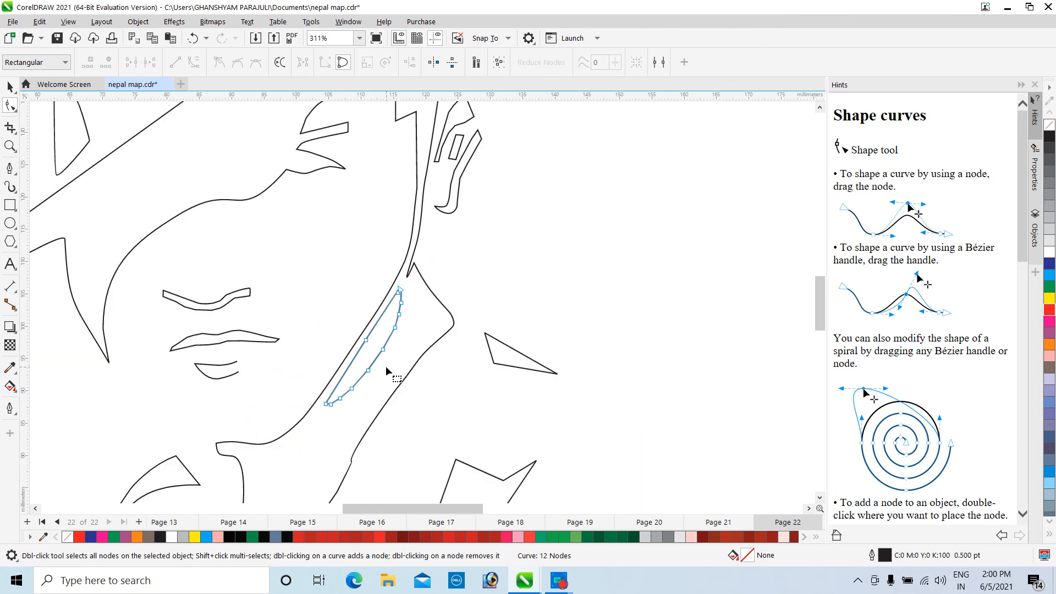
# Collapse the narrow notch in the face outline above the sliver by pulling its tip to the adjacent peak and deleting the overlapping nodes there.
pyautogui.scroll(7, 412, 272)
pyautogui.click(424, 242)
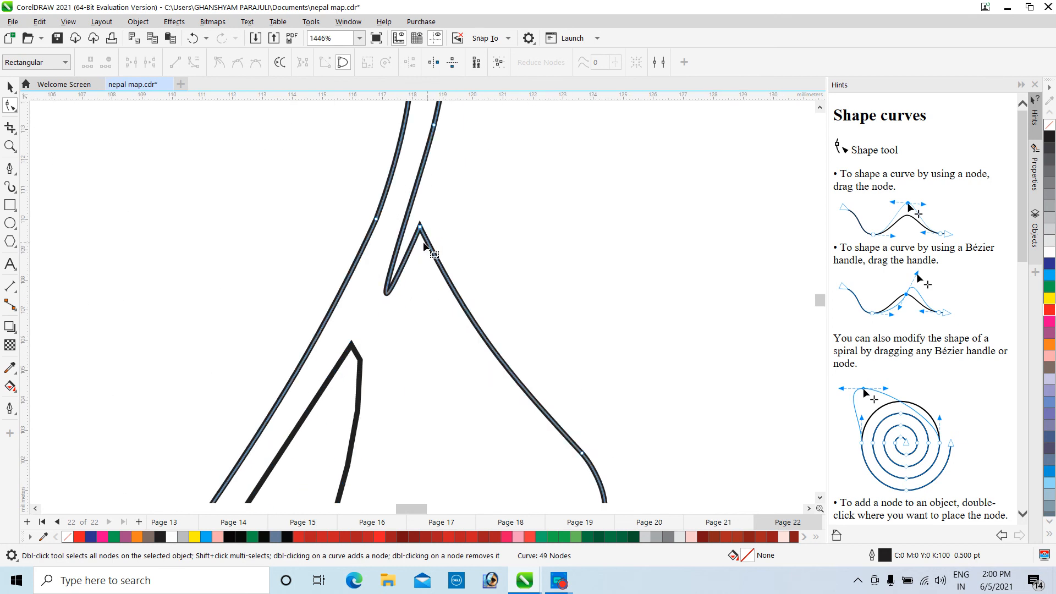
pyautogui.scroll(3, 424, 242)
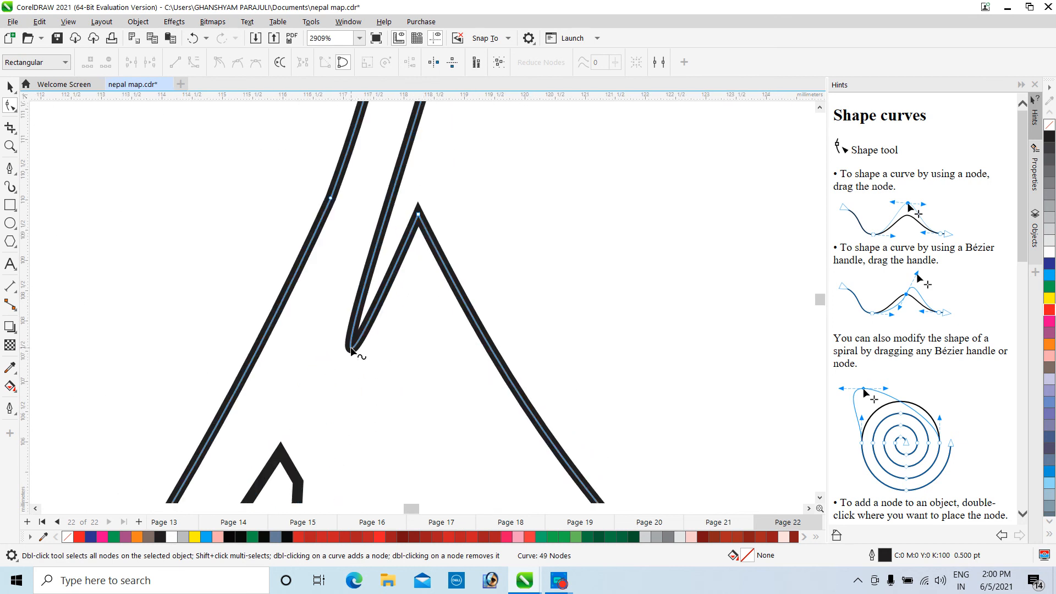
pyautogui.moveTo(350, 350); pyautogui.dragTo(408, 199)
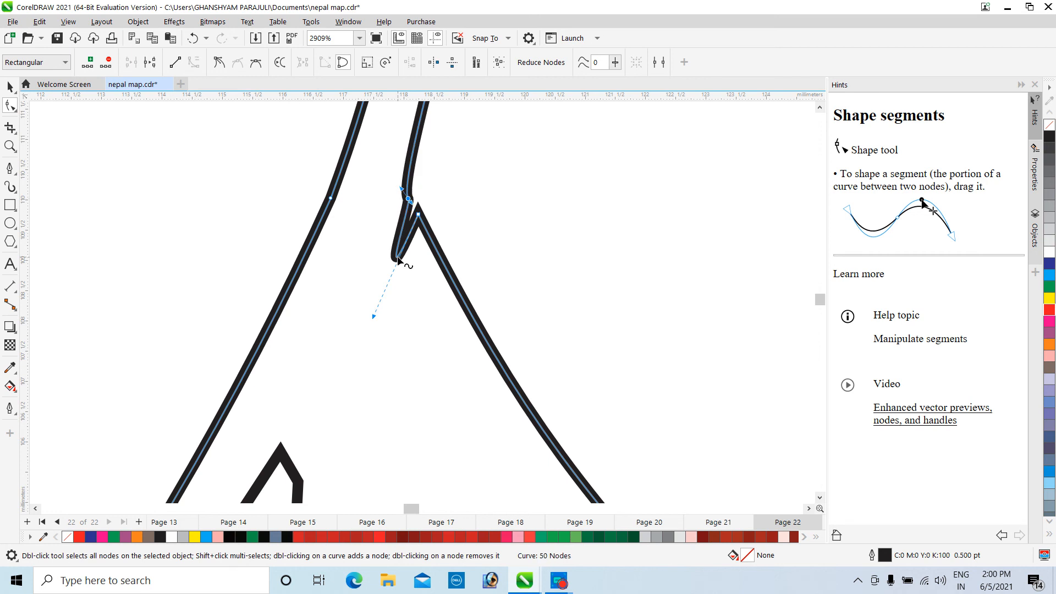
pyautogui.click(397, 256)
pyautogui.moveTo(396, 255); pyautogui.dragTo(416, 216)
pyautogui.scroll(3, 421, 200)
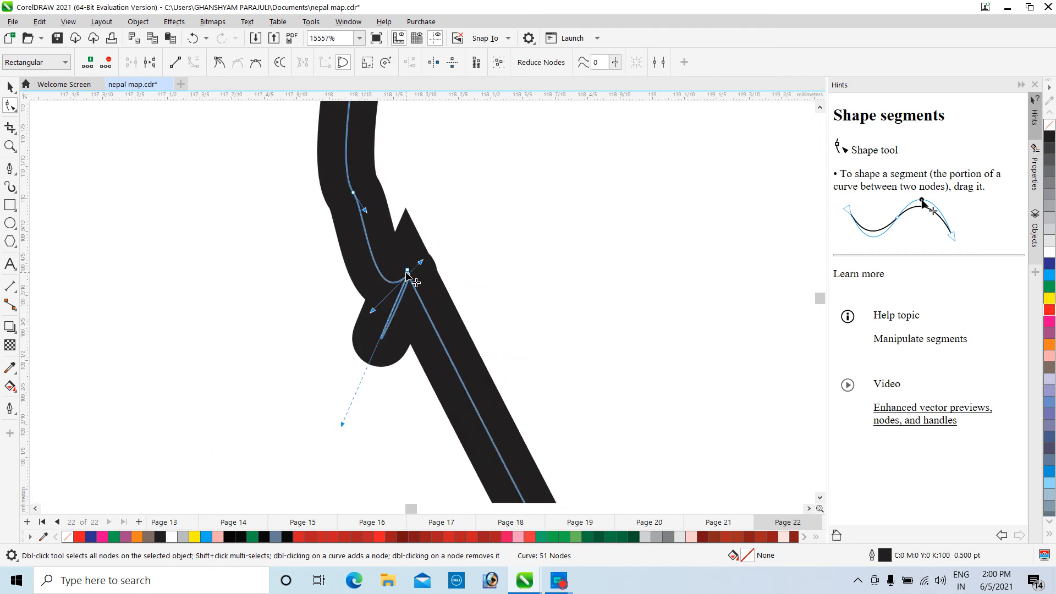
pyautogui.doubleClick(407, 273)
pyautogui.doubleClick(406, 277)
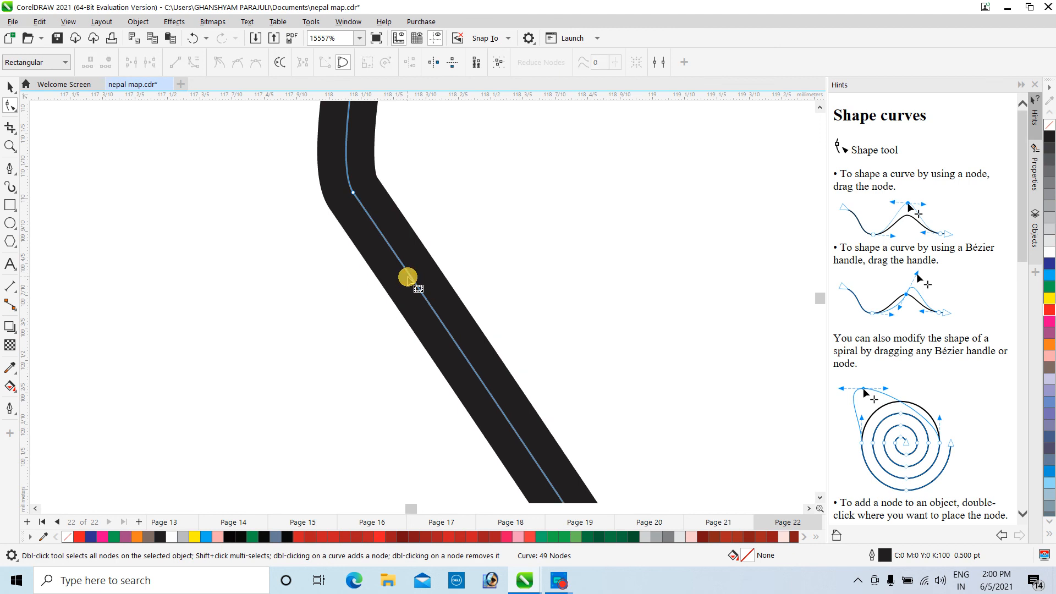
# Pull the tip of the thin spike in the lower zigzag collar shape back to the corner of its notch with the Shape tool.
pyautogui.scroll(-8, 361, 210)
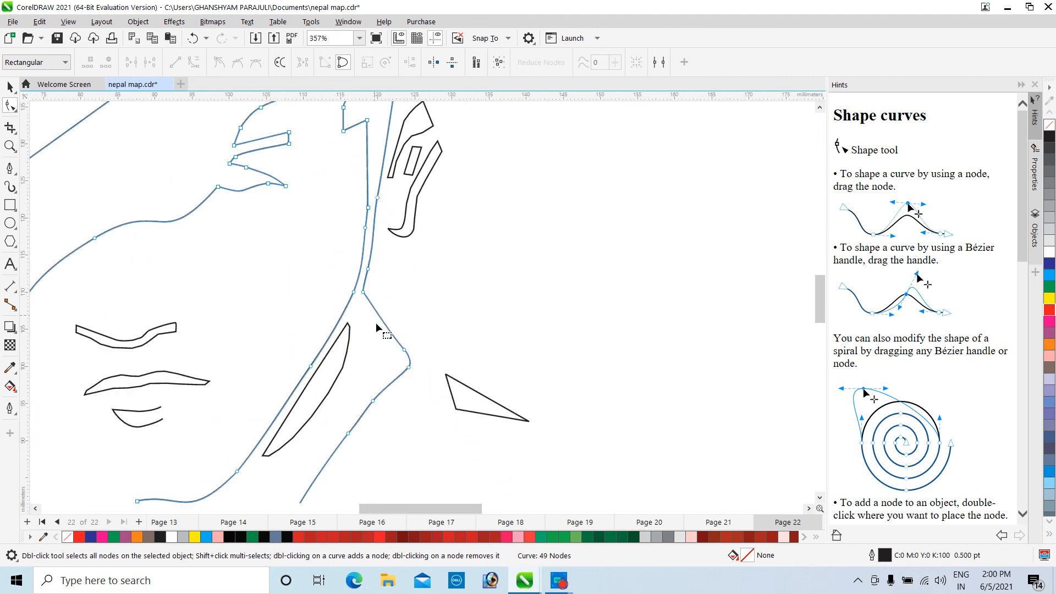
pyautogui.scroll(-3, 375, 322)
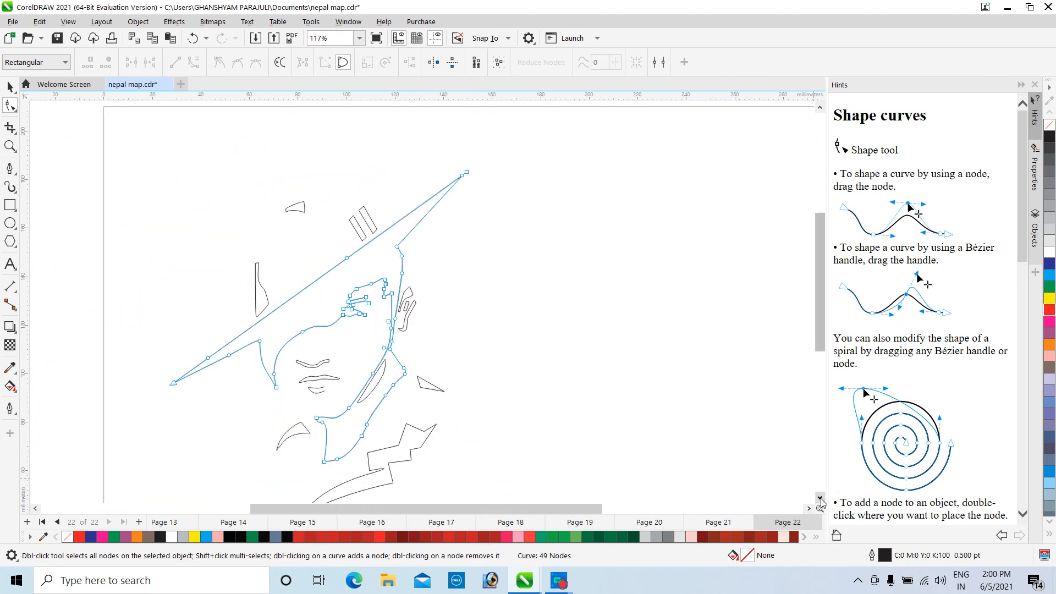
pyautogui.moveTo(819, 498); pyautogui.dragTo(733, 480)
pyautogui.scroll(4, 407, 327)
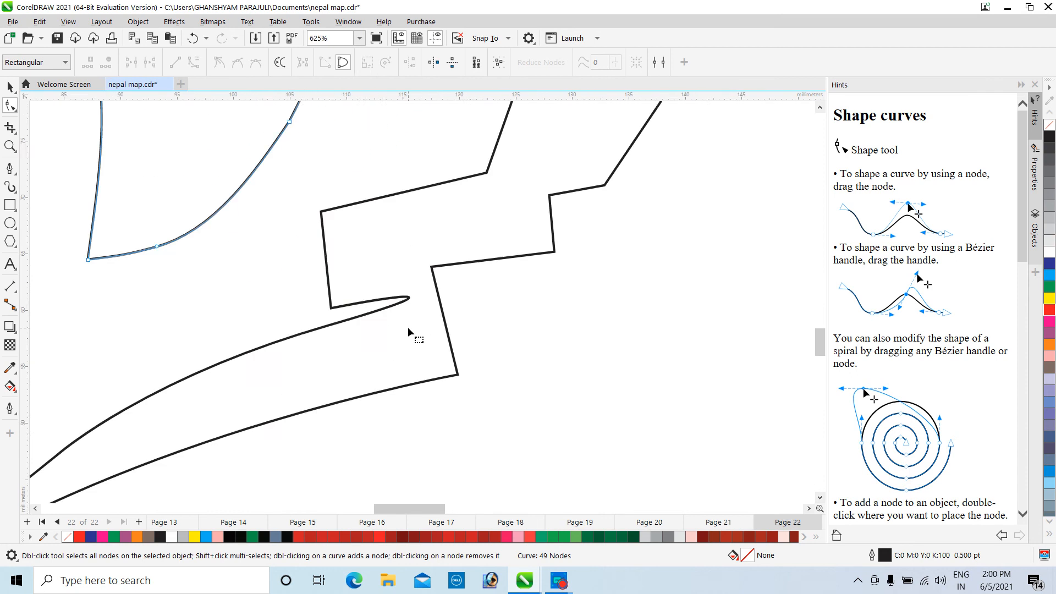
pyautogui.scroll(2, 408, 330)
pyautogui.click(410, 268)
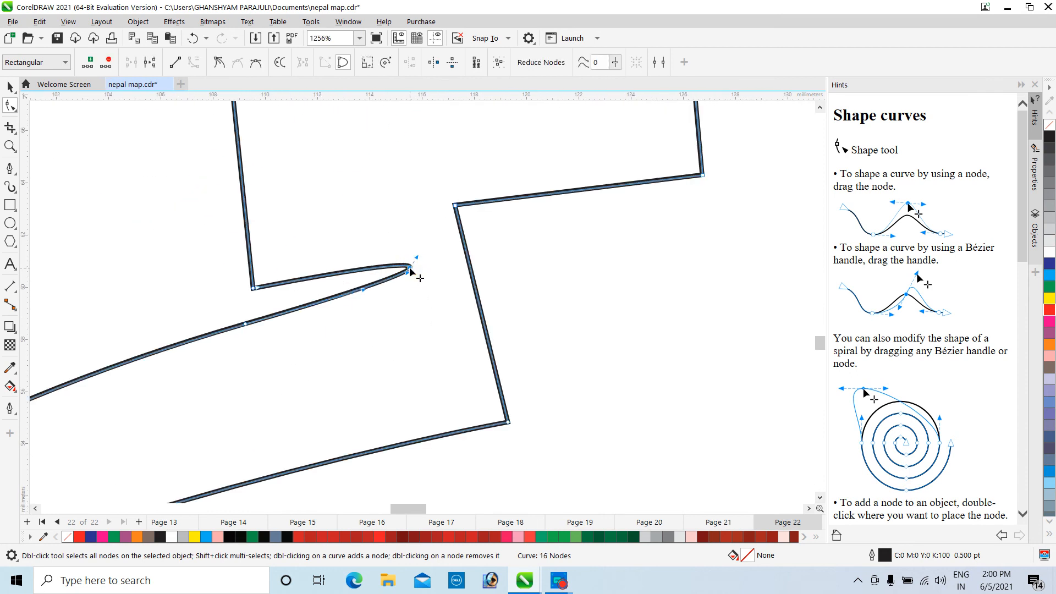
pyautogui.moveTo(409, 266); pyautogui.dragTo(256, 312)
# Undo the latest run of edits to the outlines.
pyautogui.hotkey('ctrl', 'z')
pyautogui.hotkey('ctrl', 'z')
pyautogui.hotkey('ctrl', 'z')
pyautogui.hotkey('ctrl', 'z')
pyautogui.hotkey('ctrl', 'z')
pyautogui.hotkey('ctrl', 'z')
pyautogui.hotkey('ctrl', 'z')
pyautogui.hotkey('ctrl', 'z')
pyautogui.hotkey('ctrl', 'z')
pyautogui.hotkey('ctrl', 'z')
pyautogui.hotkey('ctrl', 'z')
pyautogui.hotkey('ctrl', 'z')
pyautogui.hotkey('ctrl', 'z')
pyautogui.hotkey('ctrl', 'z')
pyautogui.hotkey('ctrl', 'z')
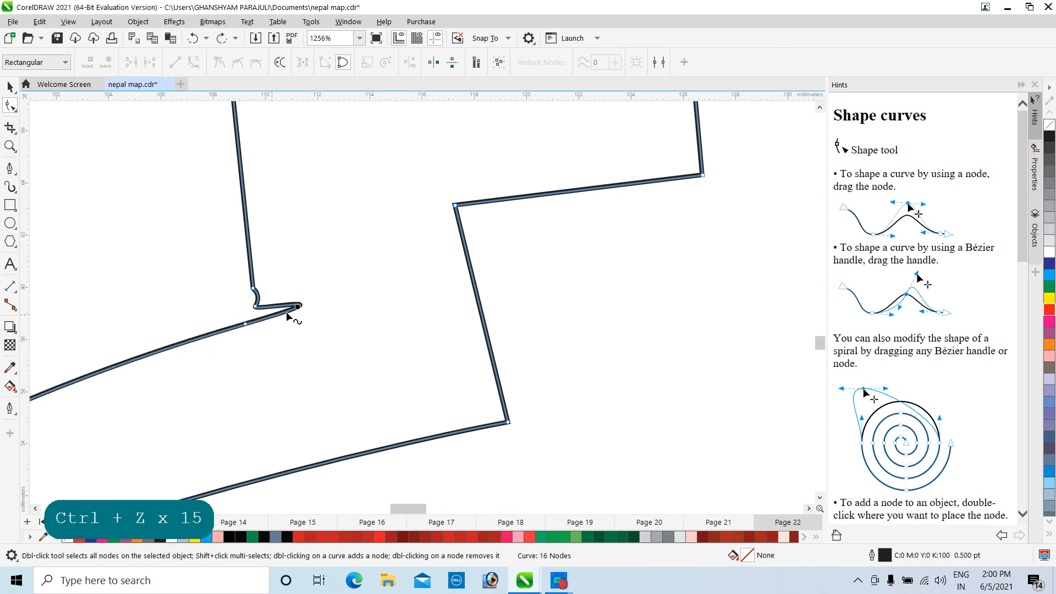
# Flatten the rest of the zigzag shape's spike and delete the three surplus nodes around its inner corner.
pyautogui.moveTo(299, 306); pyautogui.dragTo(261, 321)
pyautogui.scroll(4, 262, 320)
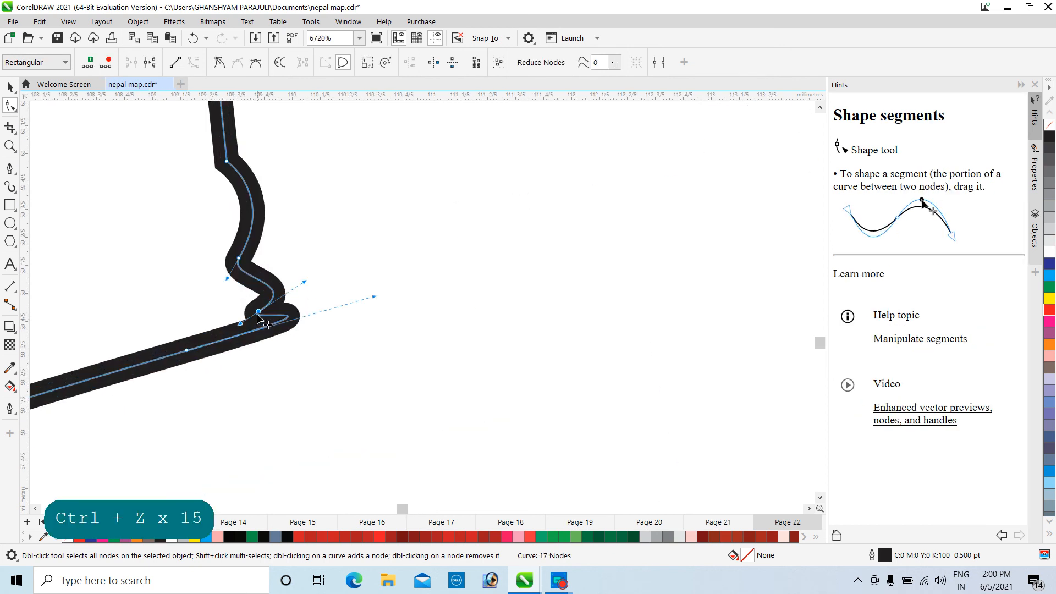
pyautogui.doubleClick(254, 306)
pyautogui.doubleClick(239, 258)
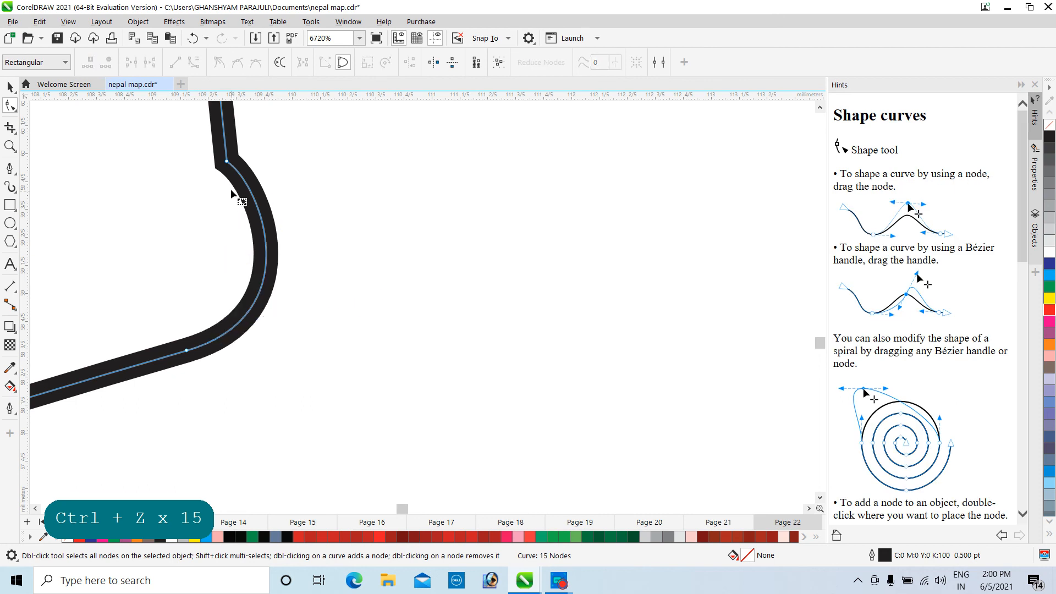
pyautogui.doubleClick(227, 161)
pyautogui.scroll(-10, 281, 283)
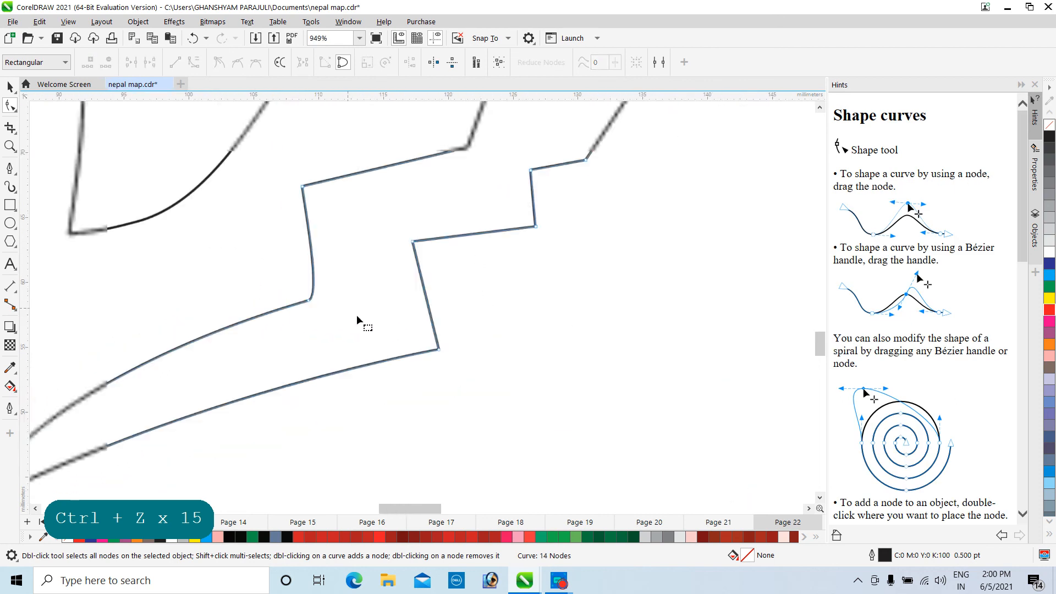
pyautogui.scroll(-3, 361, 325)
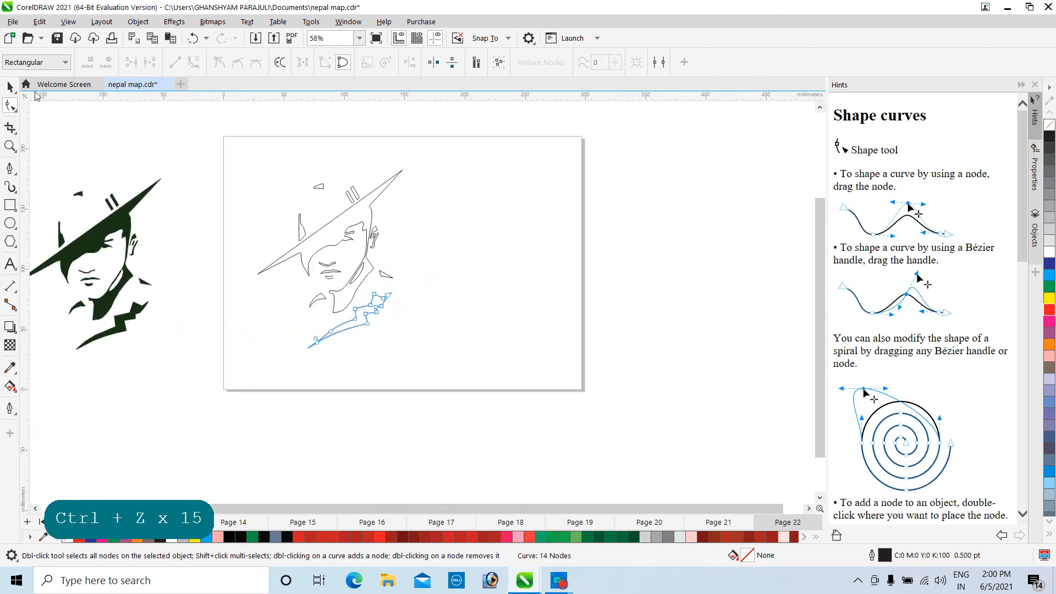
# Move all the portrait outlines toward the page's right half, group them, and place a duplicate of the group outside the page's right edge.
pyautogui.click(9, 87)
pyautogui.click(446, 292)
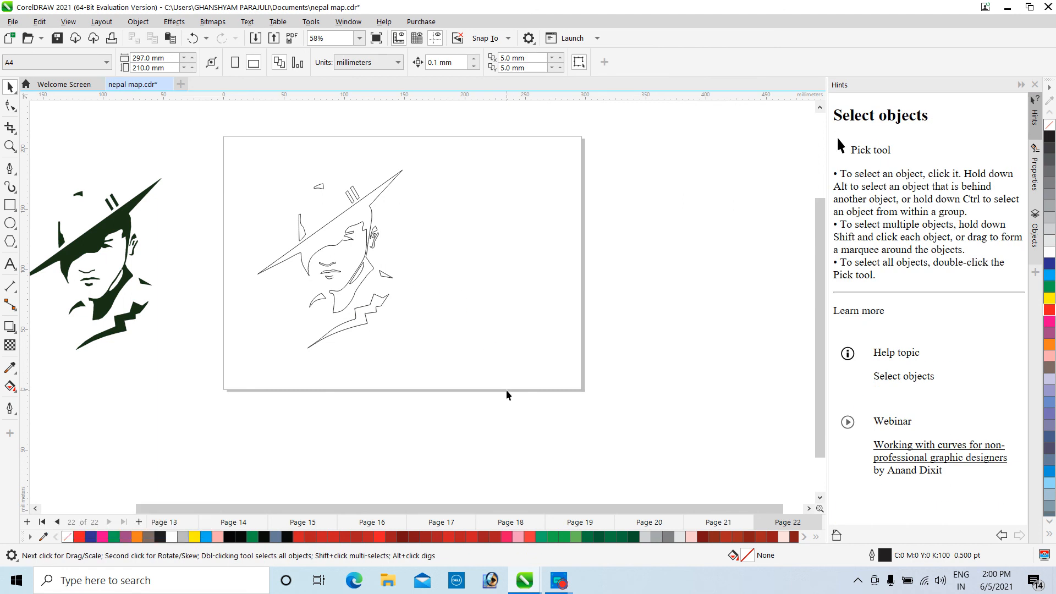
pyautogui.moveTo(507, 390); pyautogui.dragTo(265, 174)
pyautogui.moveTo(349, 216); pyautogui.dragTo(445, 220)
pyautogui.hotkey('ctrl', 'g')
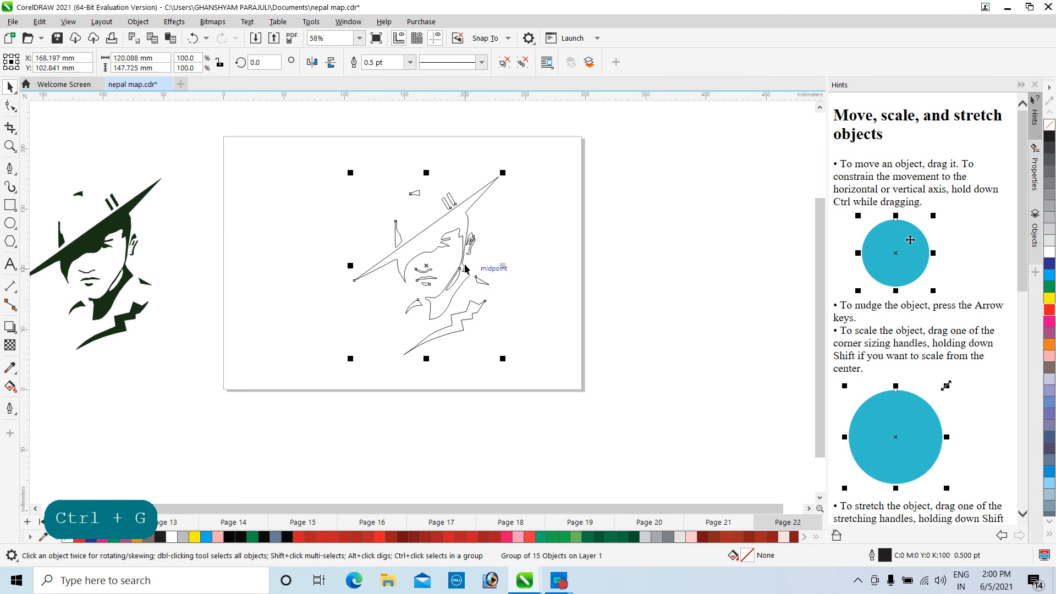
pyautogui.hotkey('ctrl', 'd')
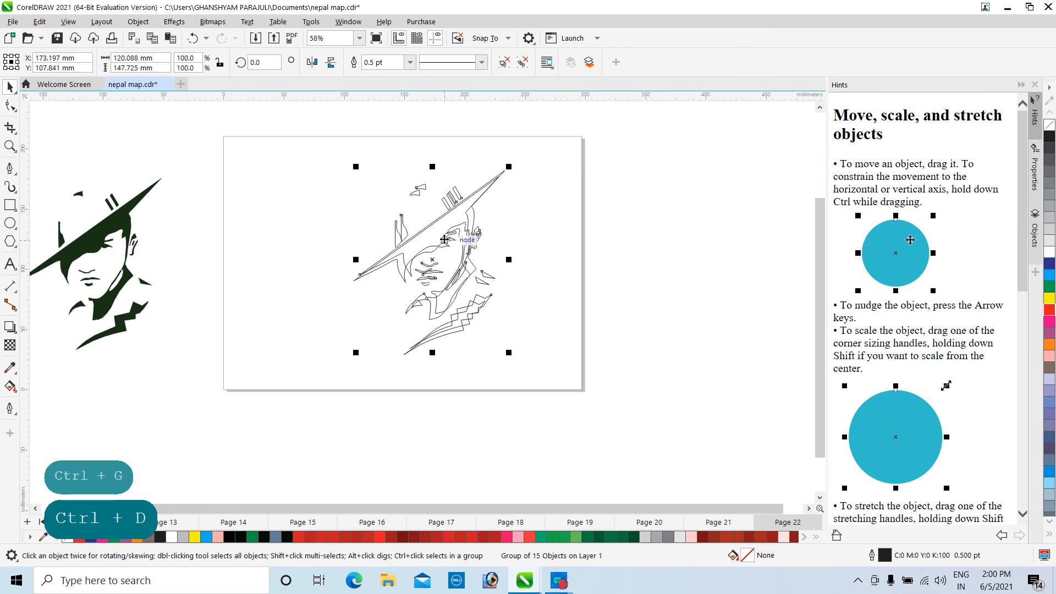
pyautogui.moveTo(451, 238)
pyautogui.mouseDown()
pyautogui.moveTo(589, 236)
pyautogui.moveTo(654, 291)
pyautogui.moveTo(716, 241)
pyautogui.mouseUp()
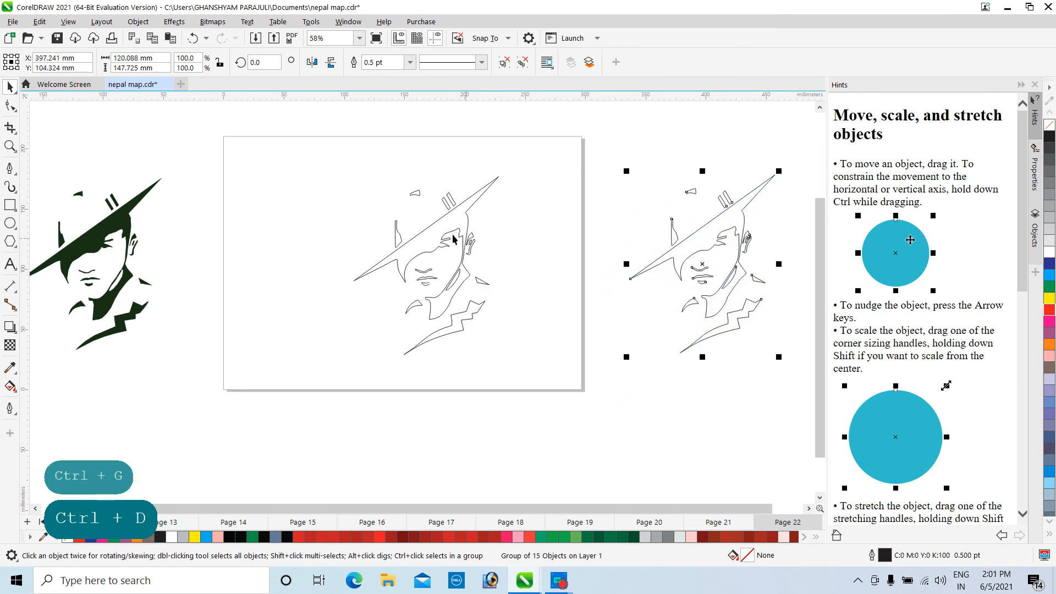
# Fill the portrait group on the page with red and remove its outline.
pyautogui.click(434, 224)
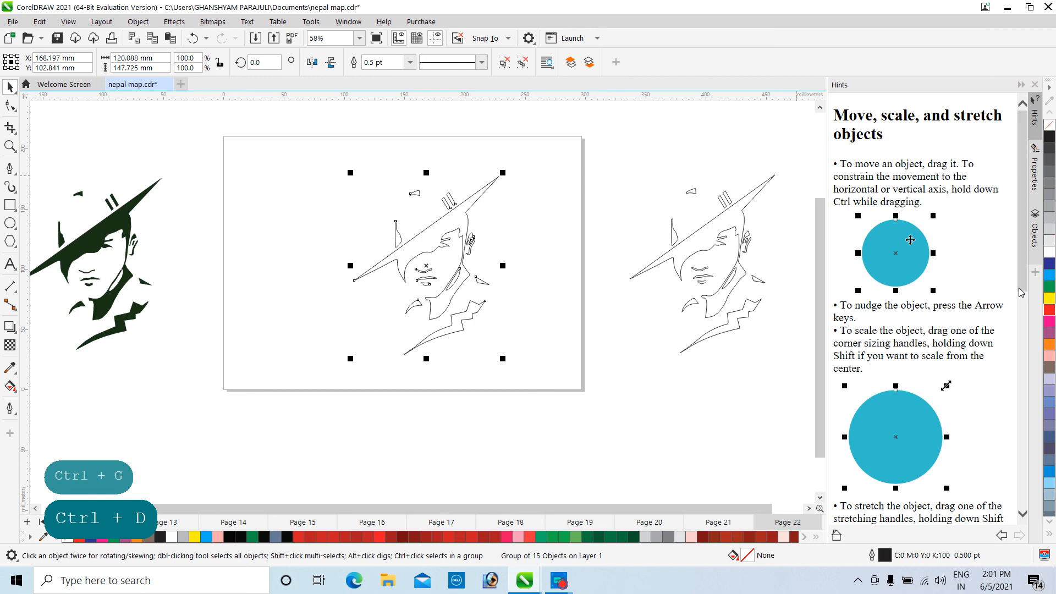
pyautogui.click(1047, 312)
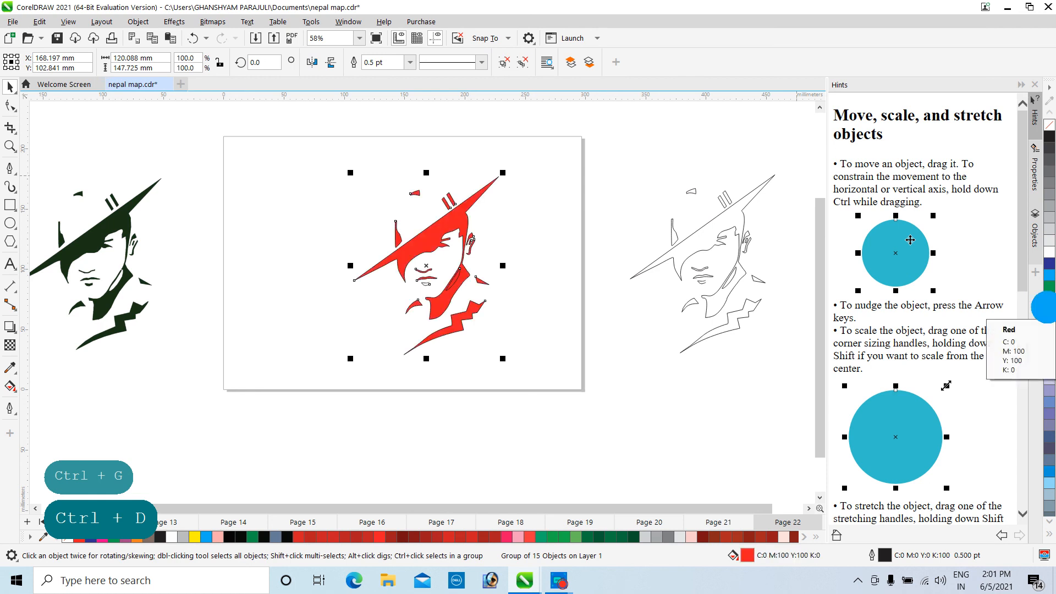
pyautogui.rightClick(1048, 312)
pyautogui.rightClick(1049, 125)
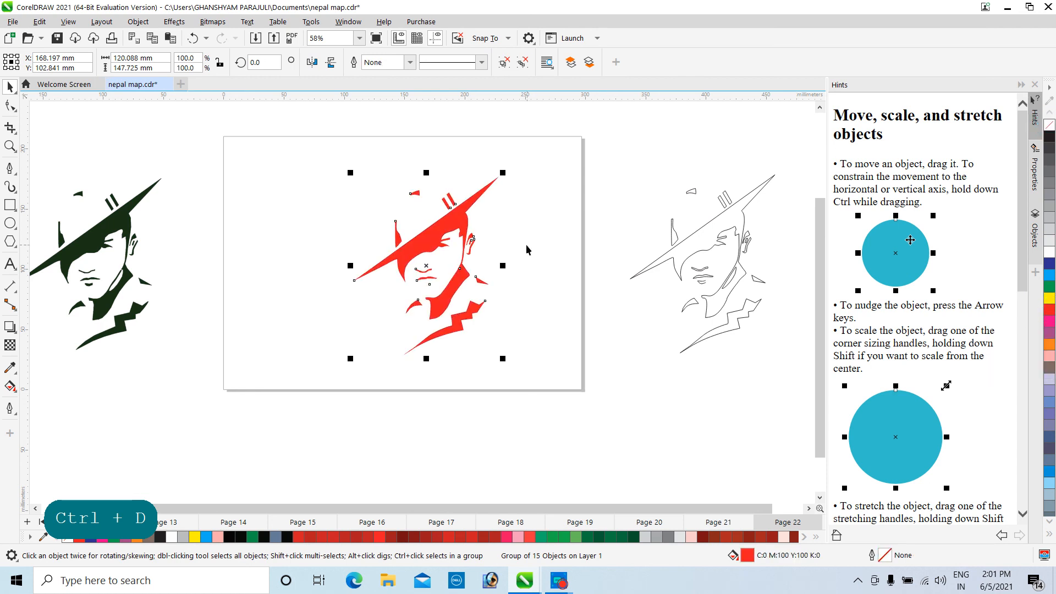
# Move the red portrait to the upper-left part of the page.
pyautogui.moveTo(446, 225)
pyautogui.mouseDown()
pyautogui.moveTo(330, 212)
pyautogui.moveTo(302, 188)
pyautogui.moveTo(318, 189)
pyautogui.mouseUp()
pyautogui.scroll(6, 343, 267)
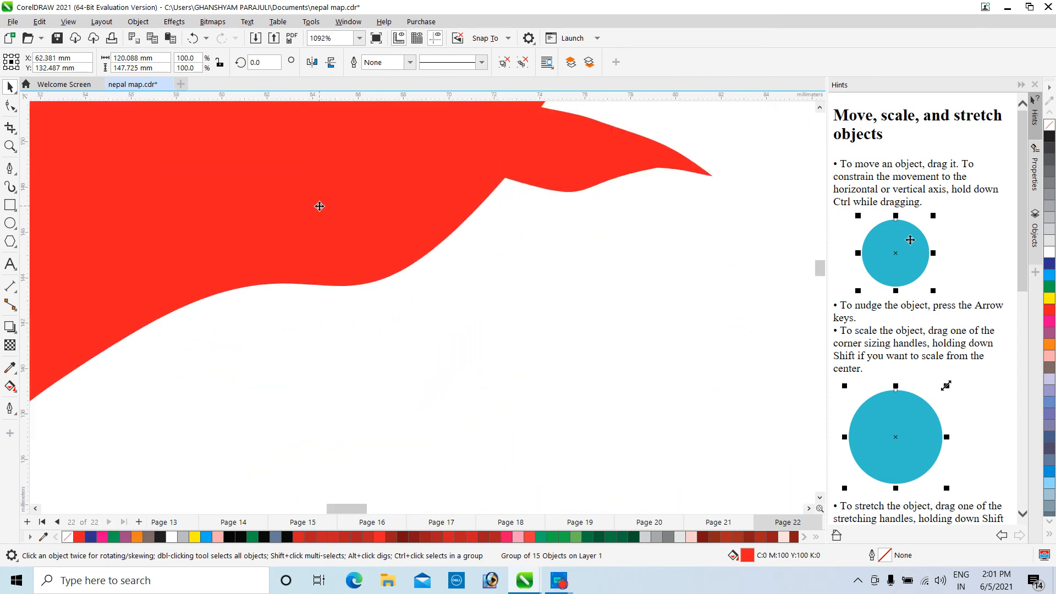
pyautogui.scroll(-3, 342, 261)
pyautogui.scroll(-4, 342, 261)
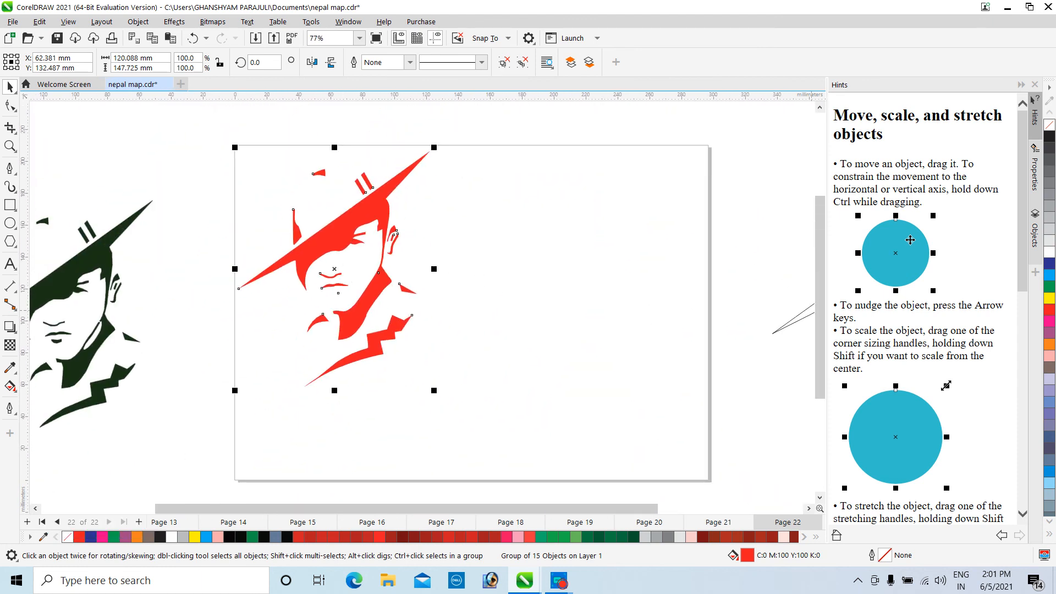
# Duplicate the red portrait, place the copy beside it in the page's right half, and fill the copy with blue.
pyautogui.hotkey('ctrl', 'd')
pyautogui.hotkey('ctrl', 'd')
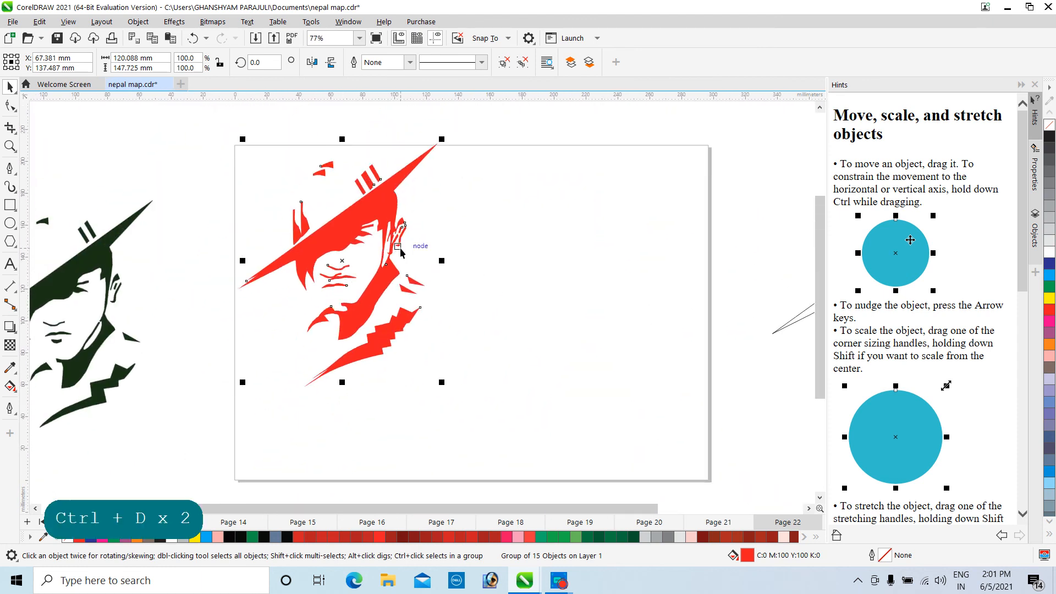
pyautogui.moveTo(408, 202); pyautogui.dragTo(574, 207)
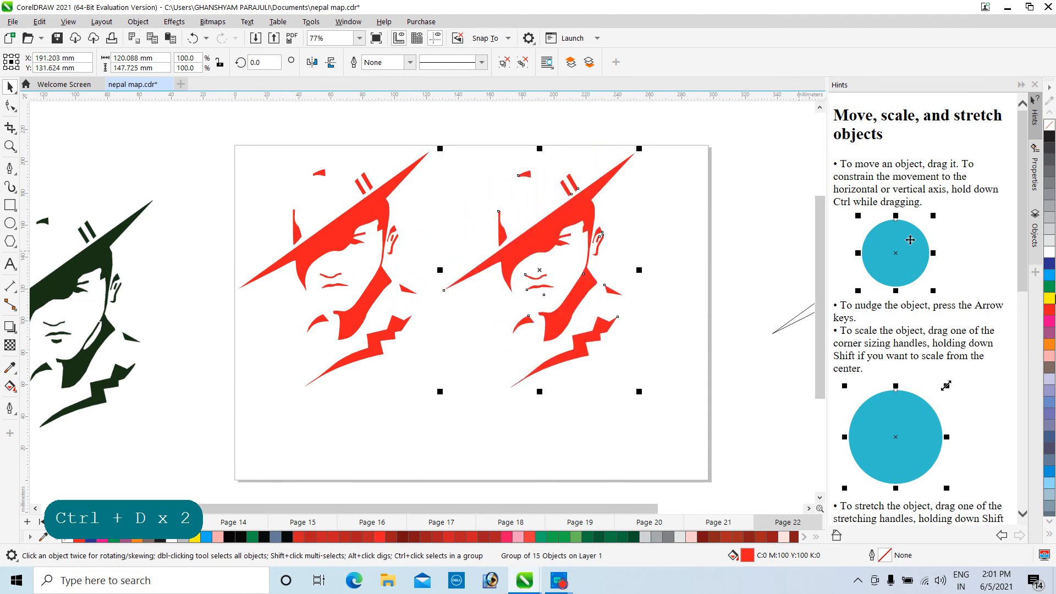
pyautogui.click(1051, 265)
pyautogui.click(660, 313)
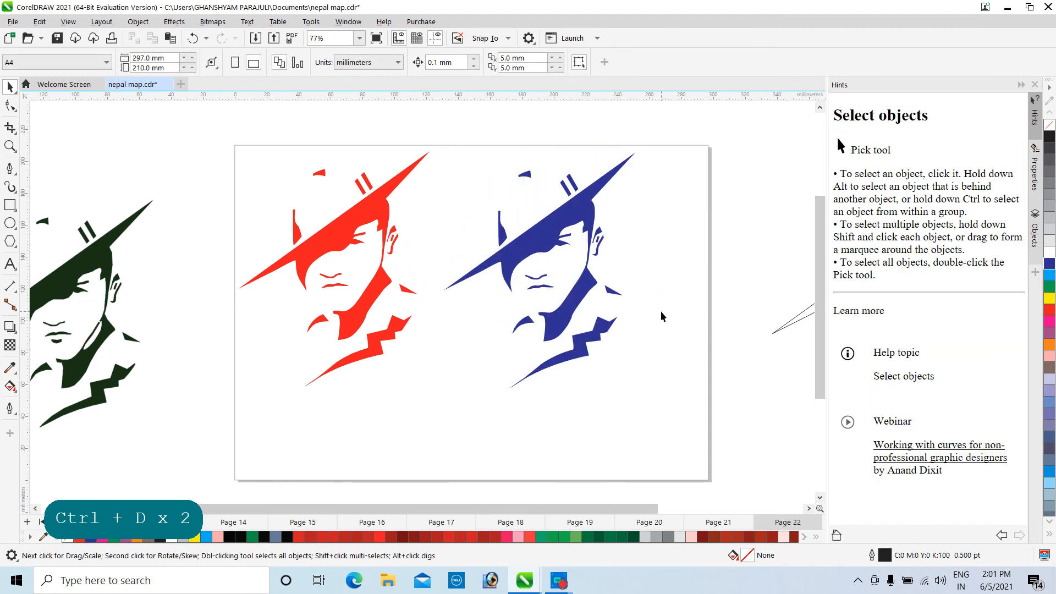
# Duplicate the blue portrait, place the copy below the two portraits across the page's bottom edge, and fill it with black.
pyautogui.scroll(-2, 658, 317)
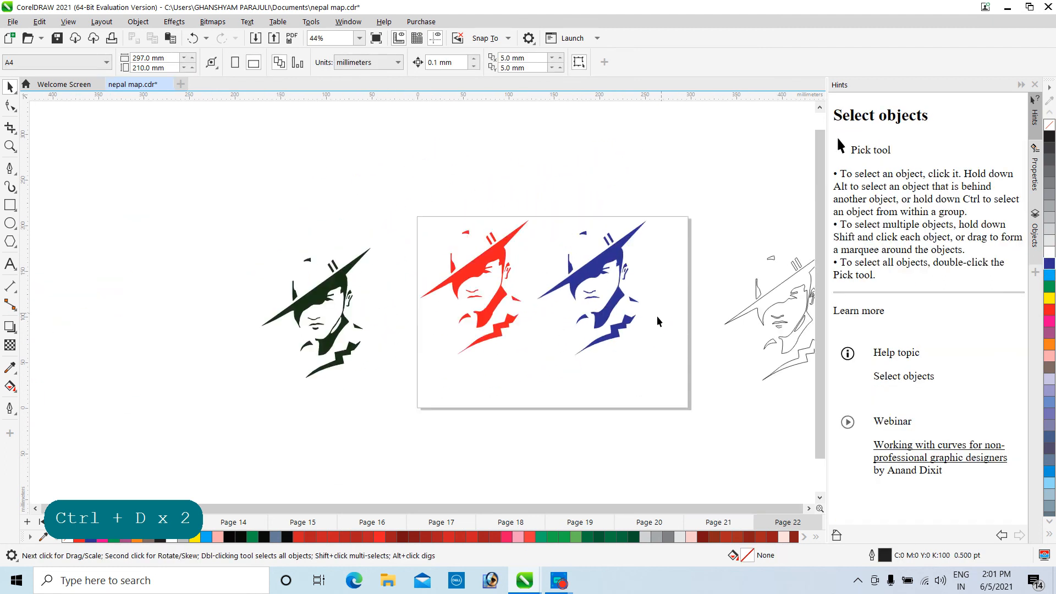
pyautogui.click(594, 274)
pyautogui.hotkey('ctrl', 'd')
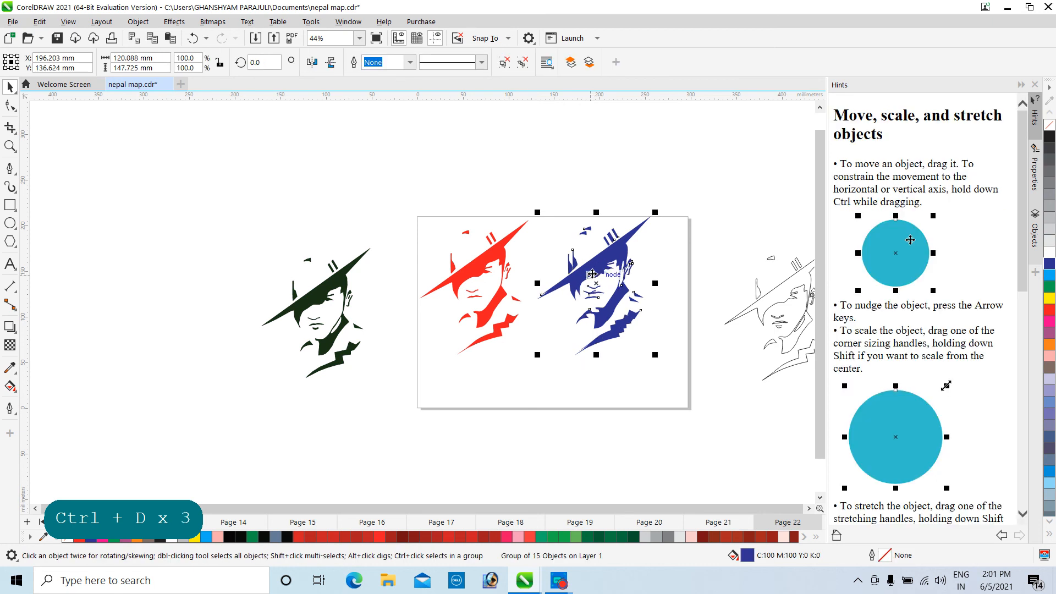
pyautogui.moveTo(592, 274); pyautogui.dragTo(523, 413)
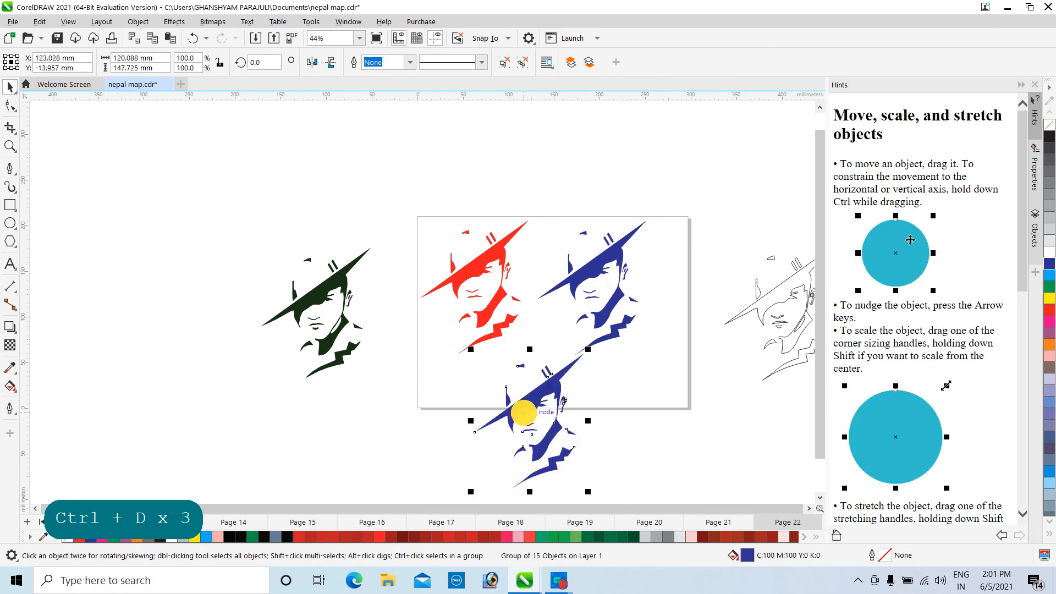
pyautogui.click(1049, 136)
pyautogui.click(708, 445)
pyautogui.scroll(1, 511, 423)
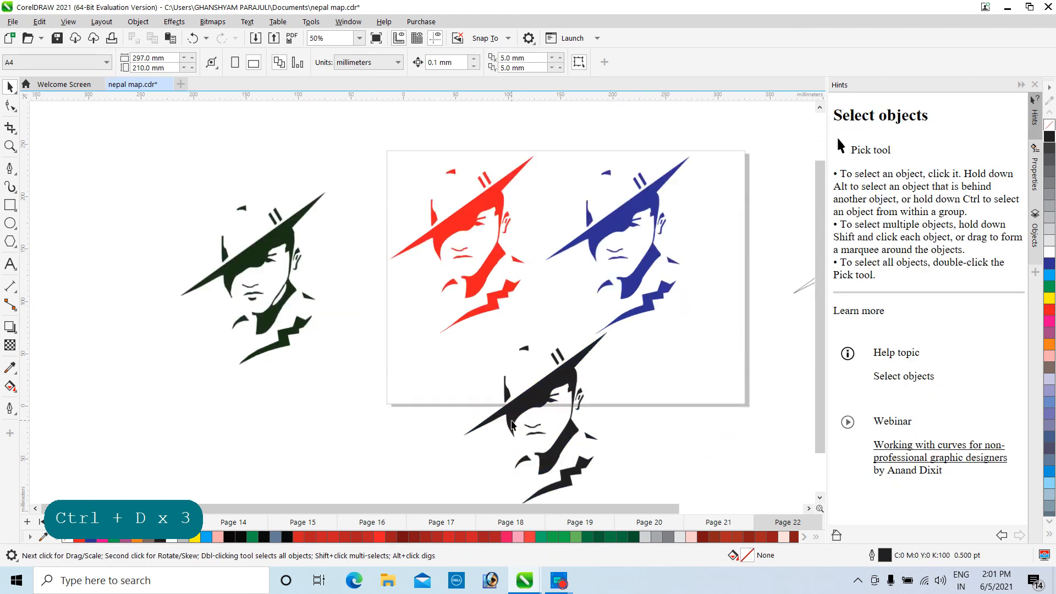
# Shift the black portrait slightly up and to the left.
pyautogui.scroll(5, 511, 423)
pyautogui.scroll(-3, 530, 423)
pyautogui.moveTo(570, 360); pyautogui.dragTo(565, 322)
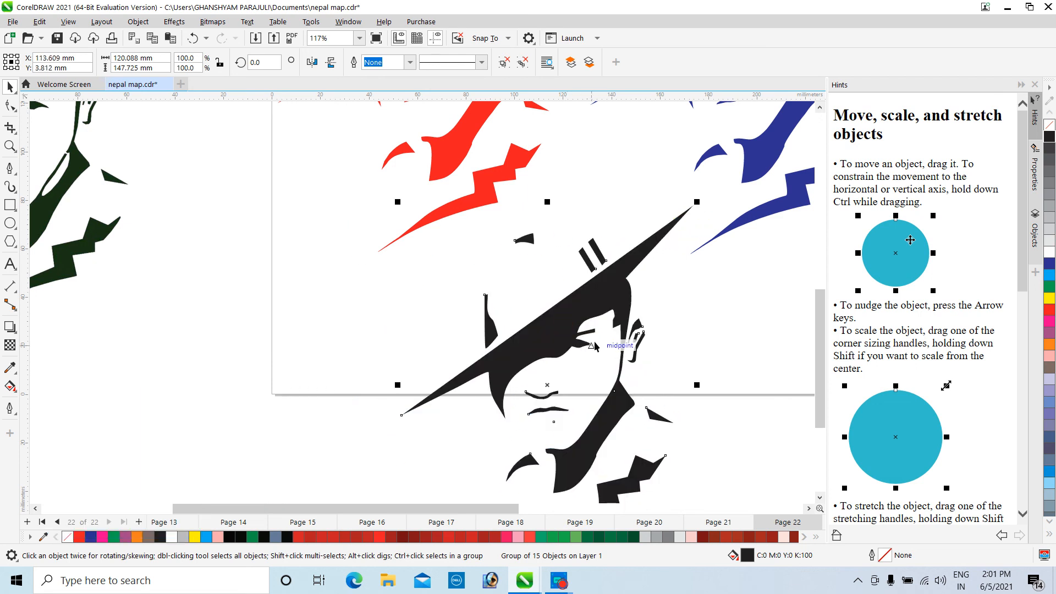
# Try a 1.5 pt outline on the black portrait in red, yellow and cyan.
pyautogui.rightClick(1048, 311)
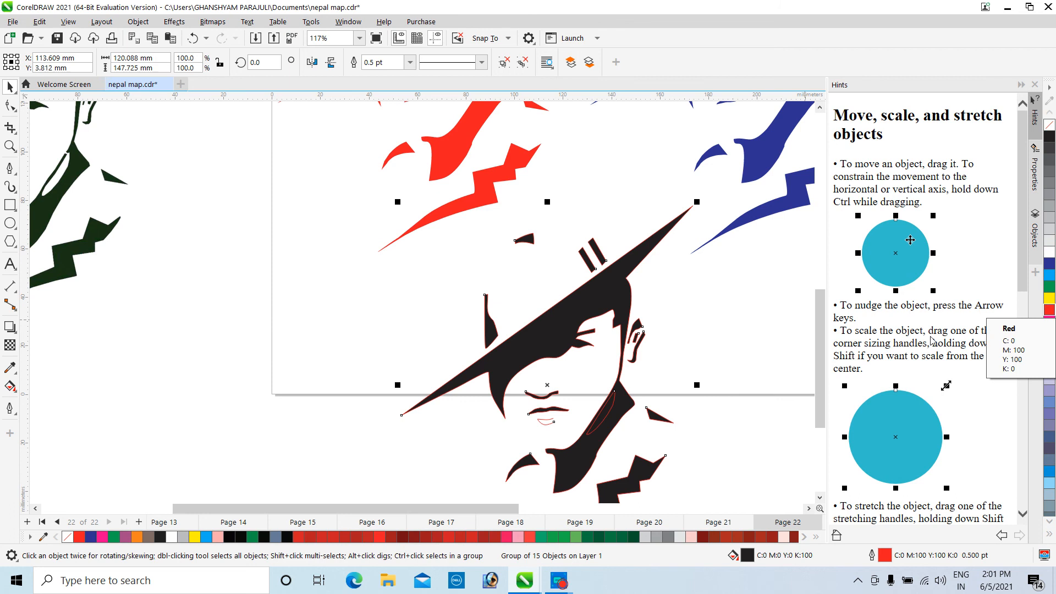
pyautogui.click(11, 407)
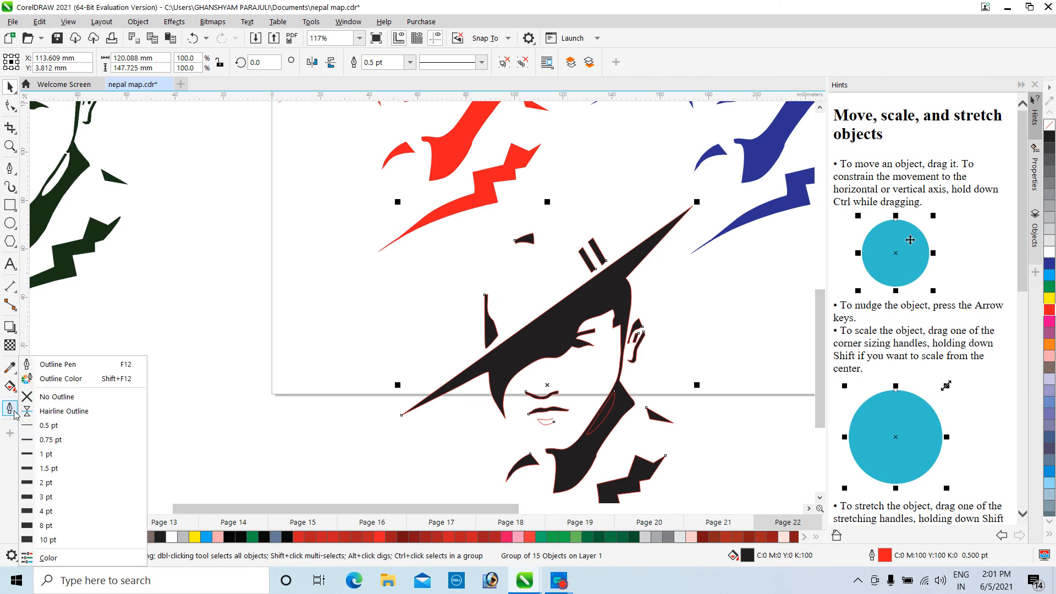
pyautogui.click(43, 476)
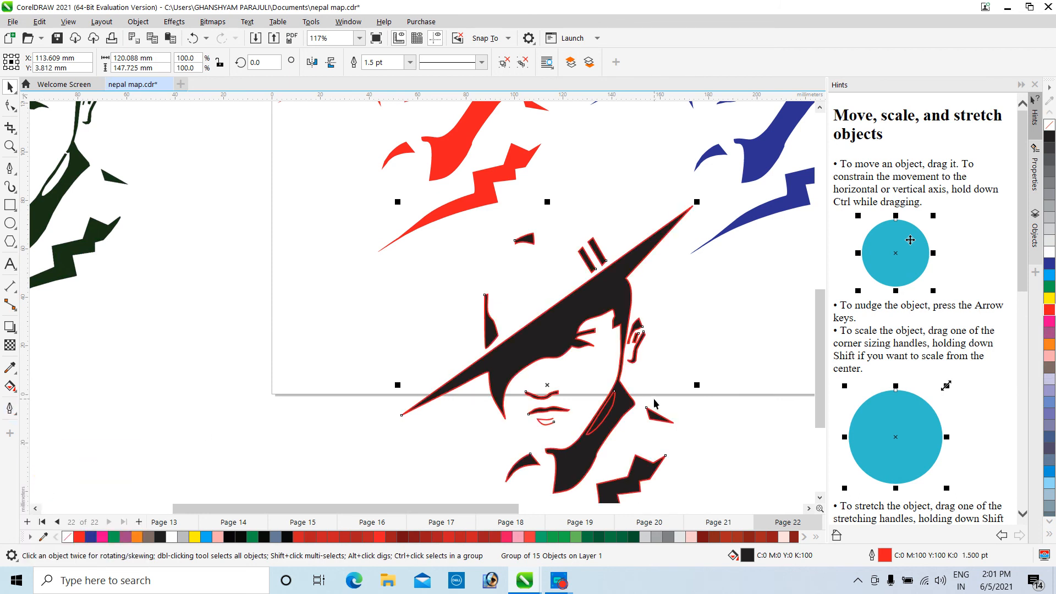
pyautogui.rightClick(1050, 301)
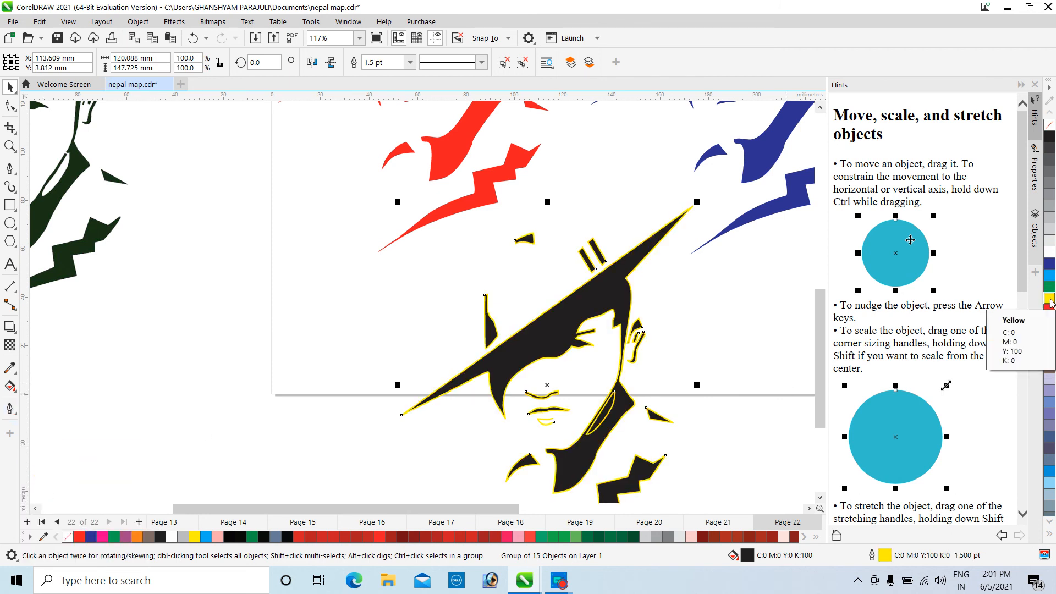
pyautogui.rightClick(1048, 276)
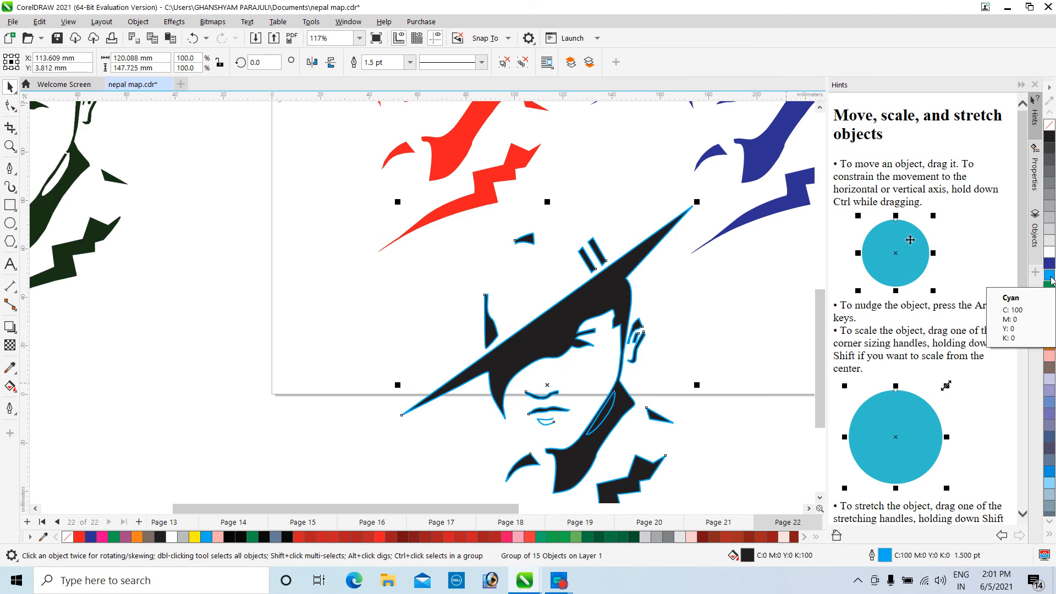
# Undo the outline colours and width applied to the black portrait.
pyautogui.hotkey('ctrl', 'z')
pyautogui.hotkey('ctrl', 'z')
pyautogui.hotkey('ctrl', 'z')
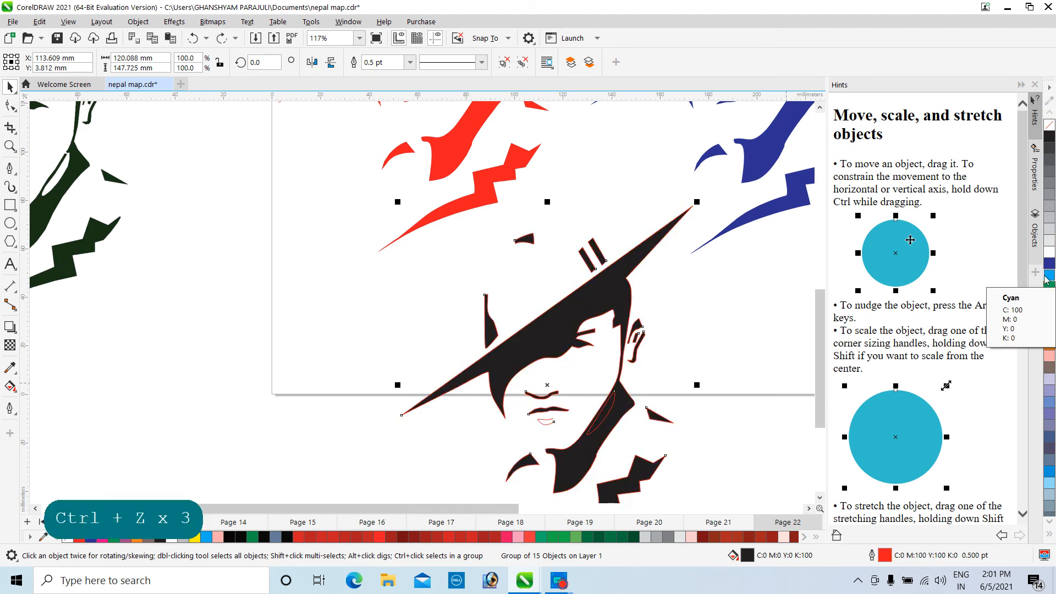
pyautogui.hotkey('ctrl', 'z')
pyautogui.scroll(-1, 609, 288)
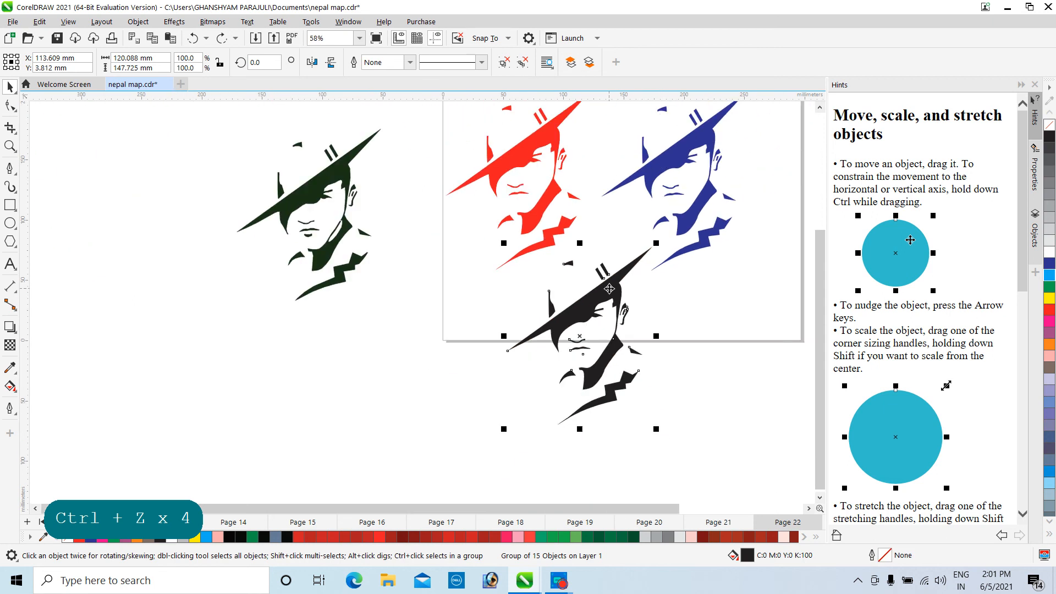
pyautogui.click(522, 160)
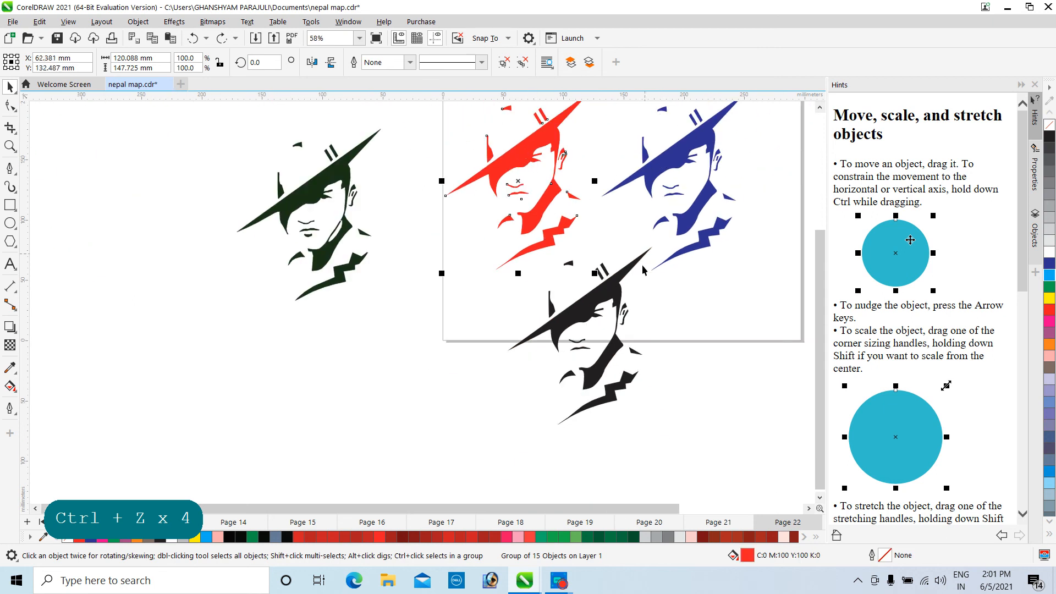
pyautogui.click(605, 289)
pyautogui.click(545, 141)
pyautogui.scroll(1, 545, 140)
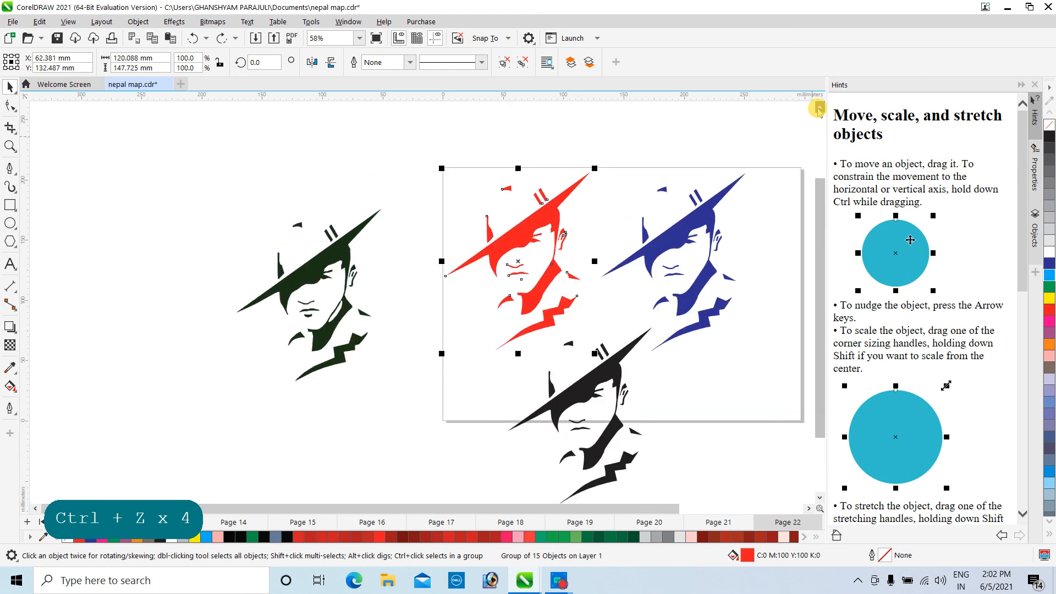
# Add a drop shadow to the red portrait, cast to the right and slightly downward, and set the shadow colour to yellow.
pyautogui.click(12, 329)
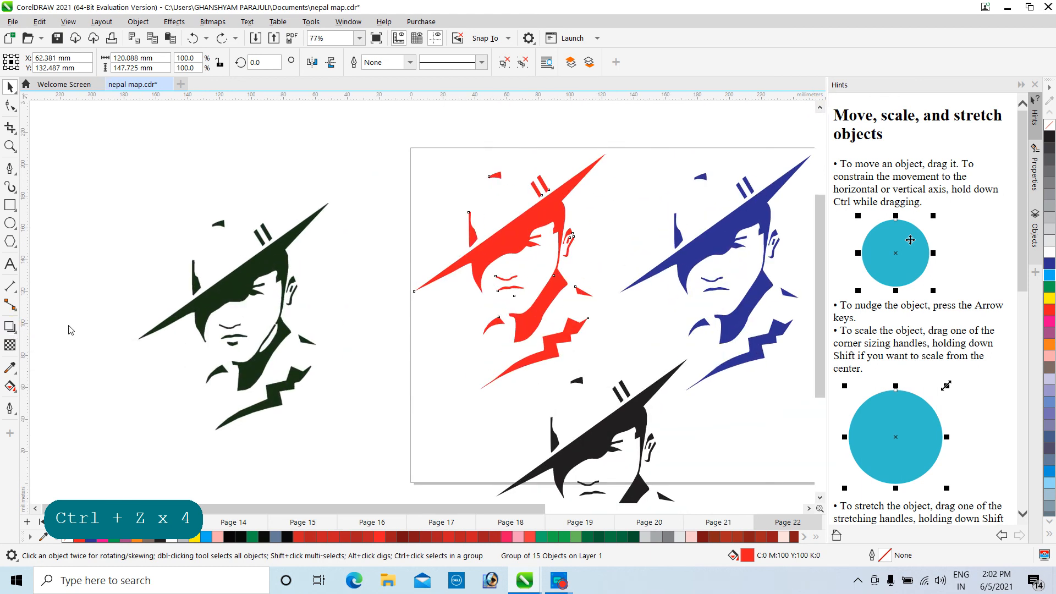
pyautogui.moveTo(512, 248); pyautogui.dragTo(613, 287)
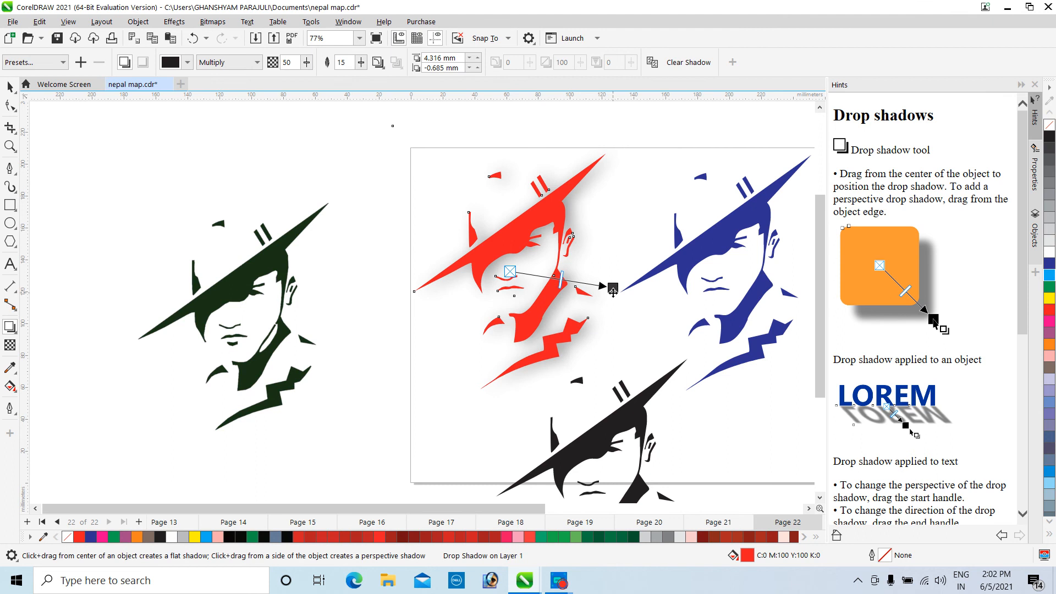
pyautogui.scroll(3, 560, 205)
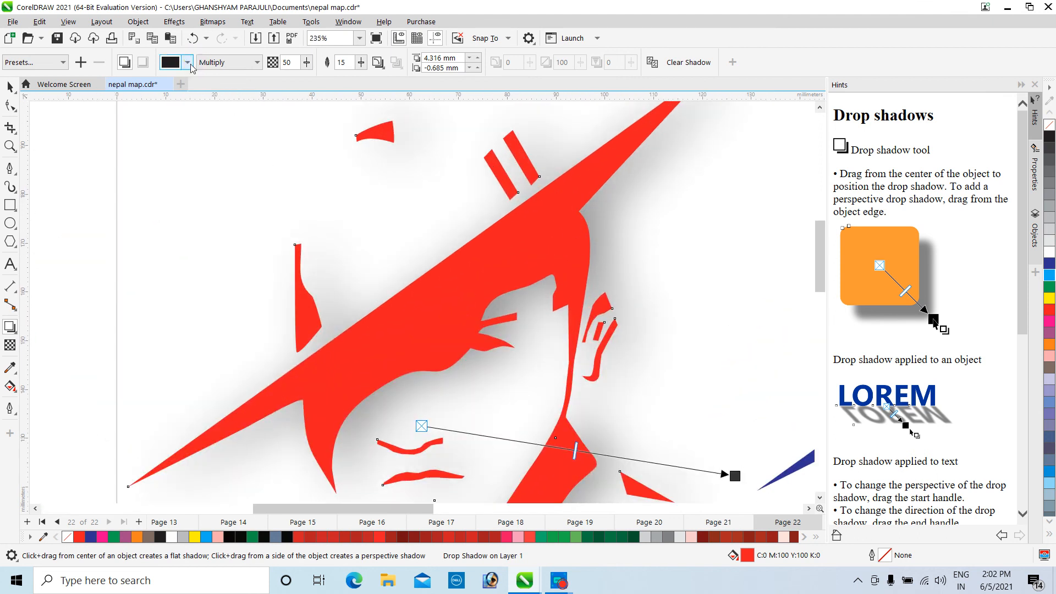
pyautogui.click(188, 63)
pyautogui.click(187, 63)
pyautogui.click(188, 63)
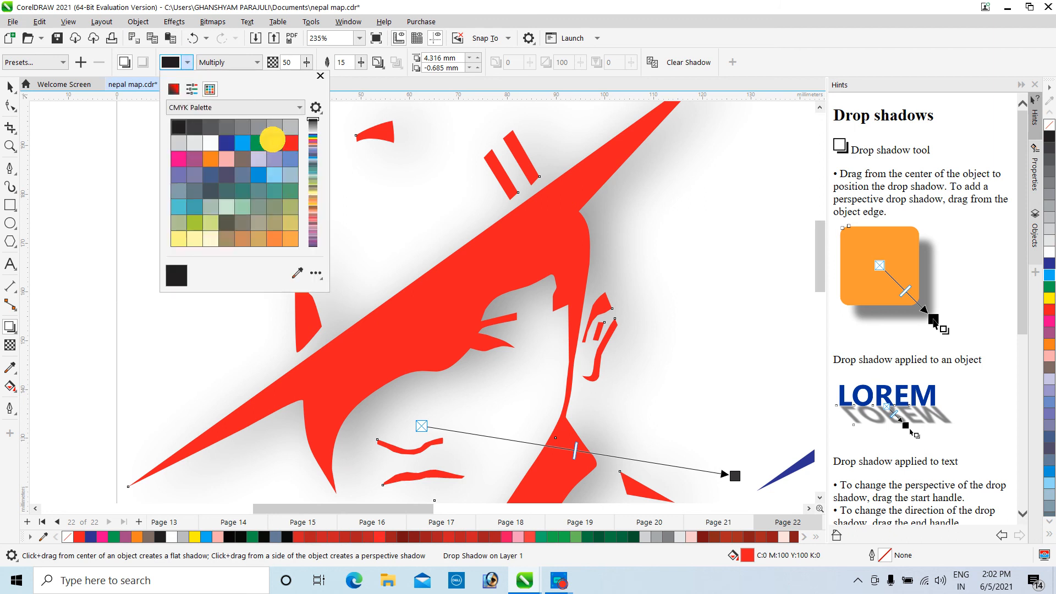
pyautogui.click(274, 142)
pyautogui.scroll(-6, 703, 324)
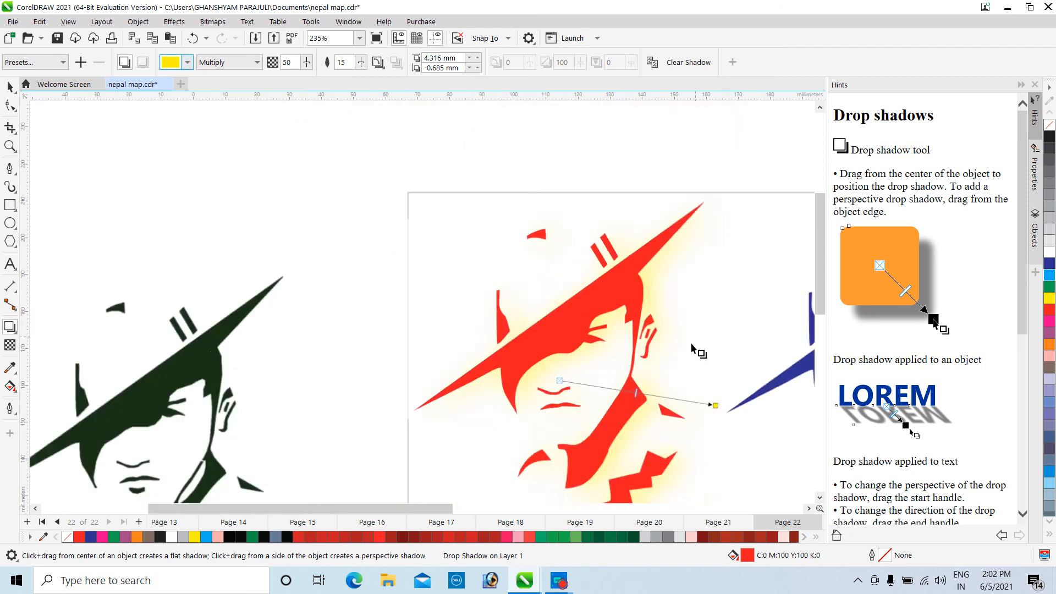
pyautogui.click(808, 508)
pyautogui.click(819, 498)
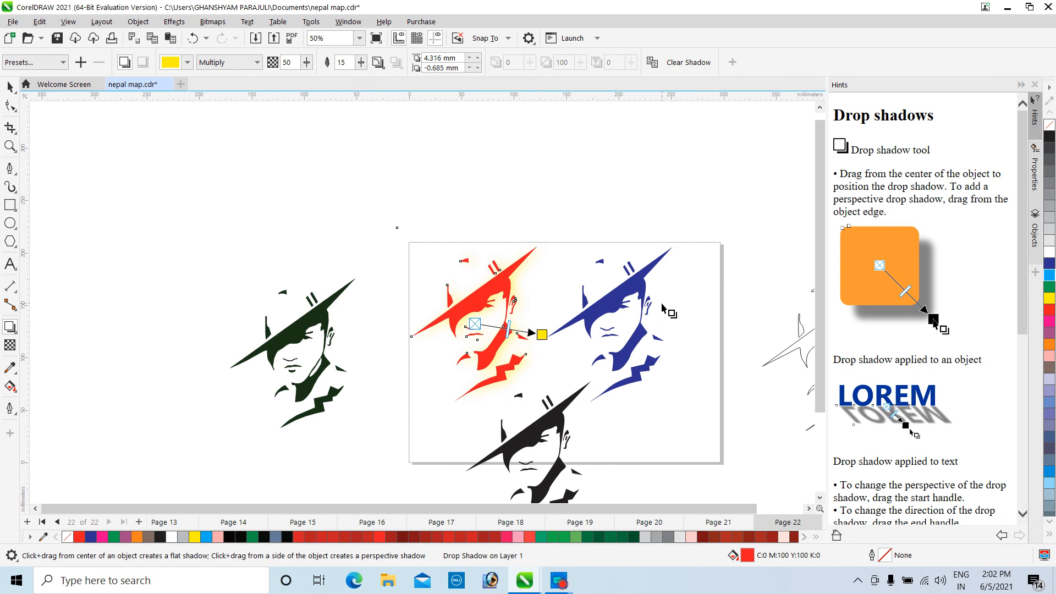
pyautogui.scroll(5, 663, 308)
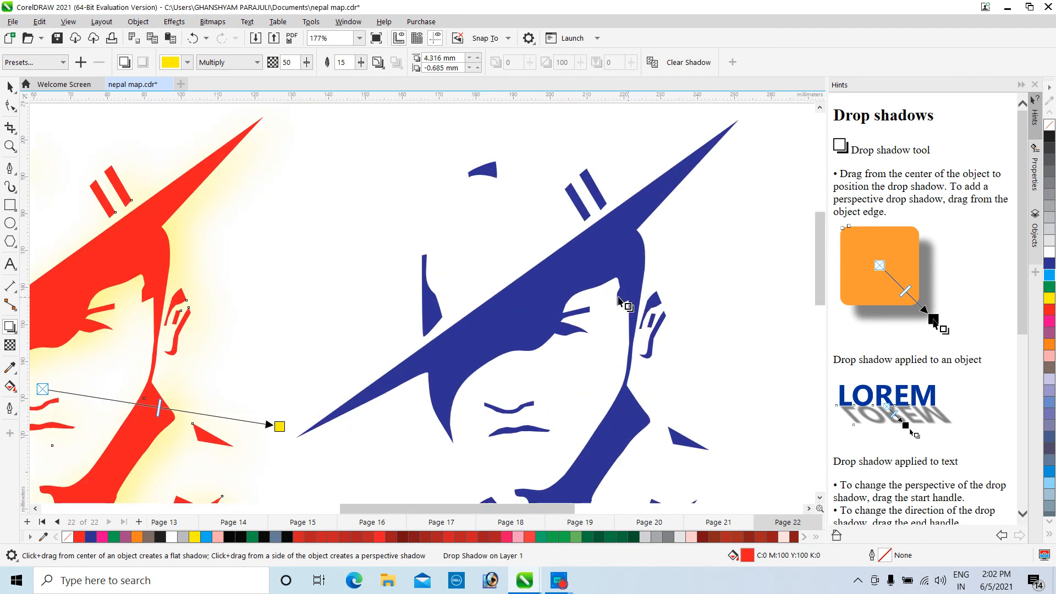
pyautogui.click(818, 498)
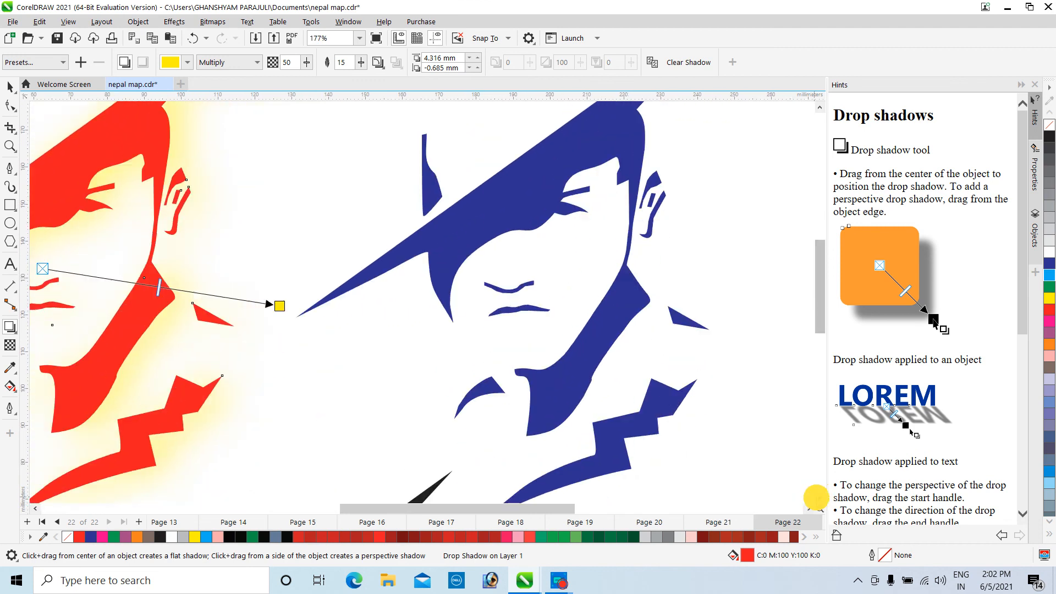
pyautogui.scroll(-3, 589, 407)
pyautogui.scroll(-2, 586, 409)
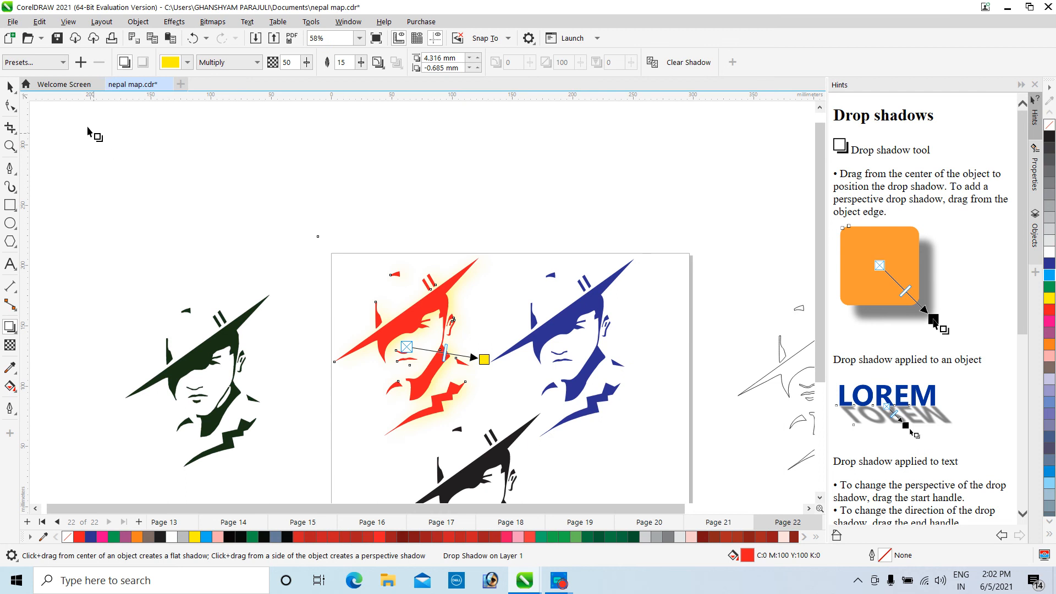
# Move the outline portrait to the right of the black portrait, overlapping the page's lower-right corner.
pyautogui.click(10, 86)
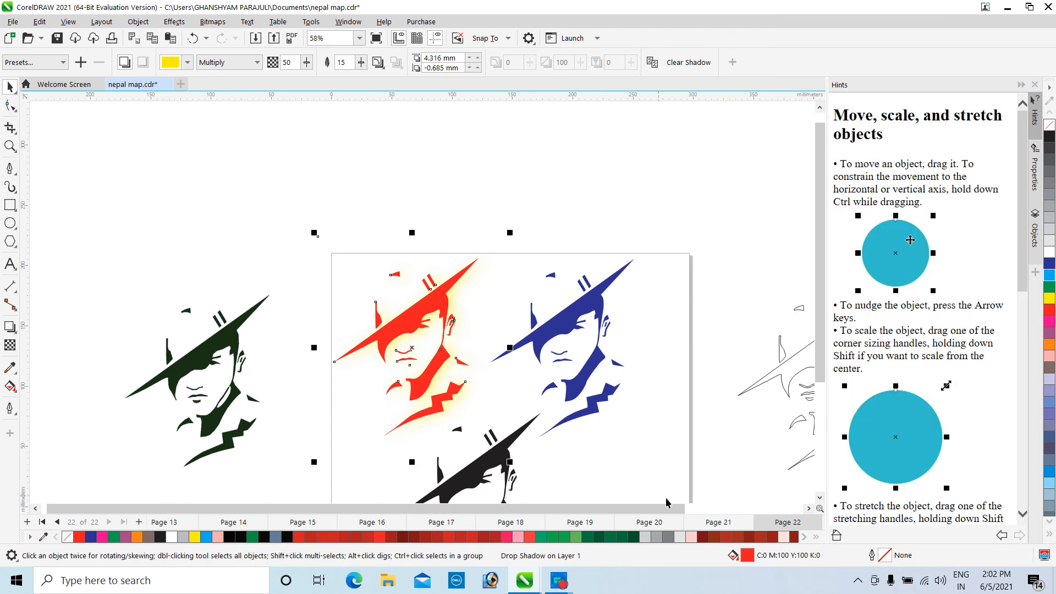
pyautogui.click(820, 498)
pyautogui.moveTo(788, 377); pyautogui.dragTo(673, 393)
pyautogui.click(722, 338)
pyautogui.click(819, 498)
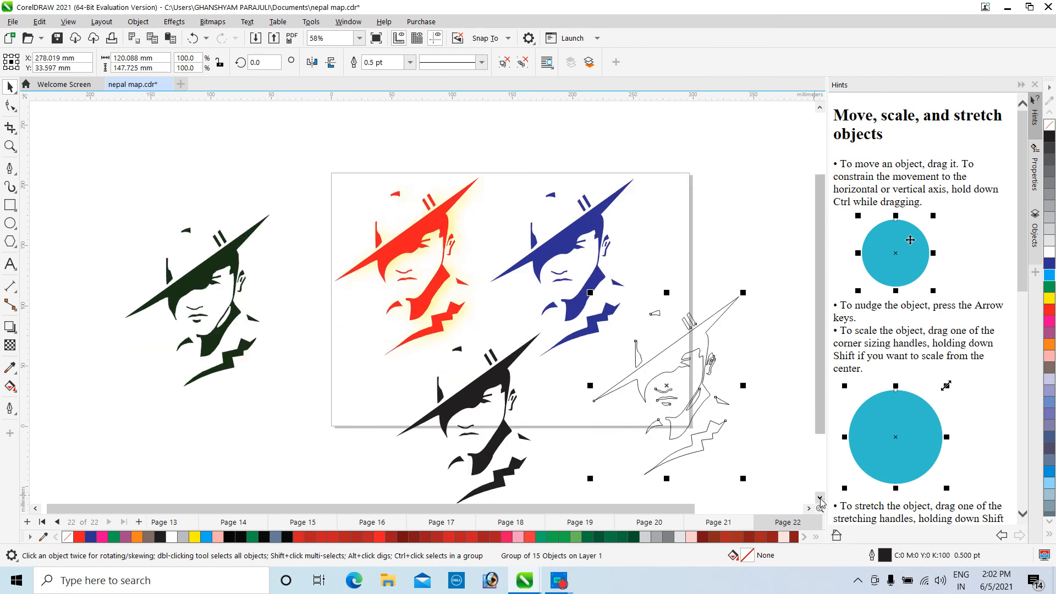
pyautogui.click(819, 498)
pyautogui.click(808, 508)
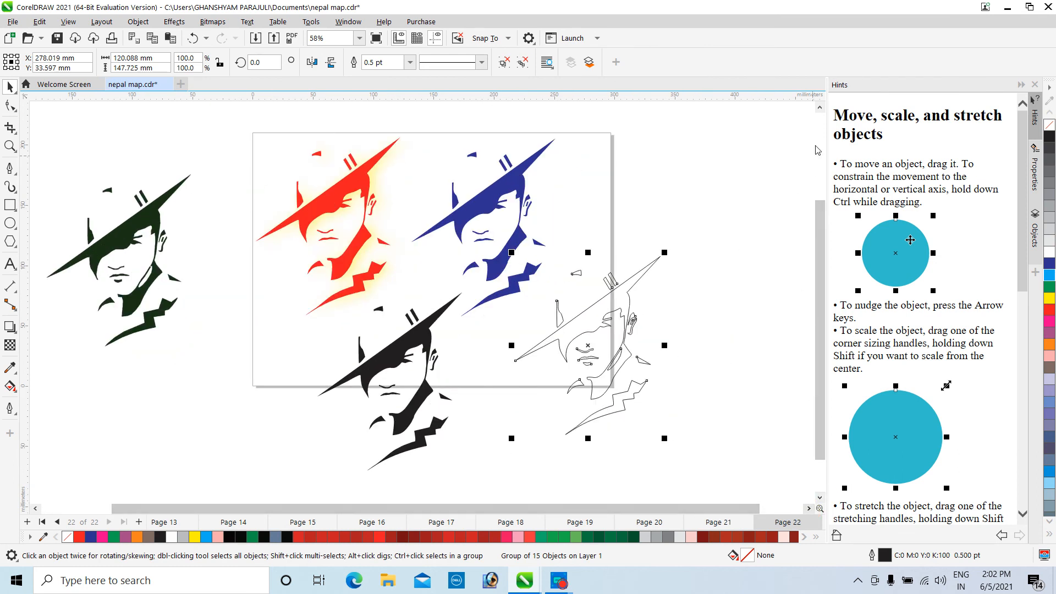
pyautogui.click(819, 110)
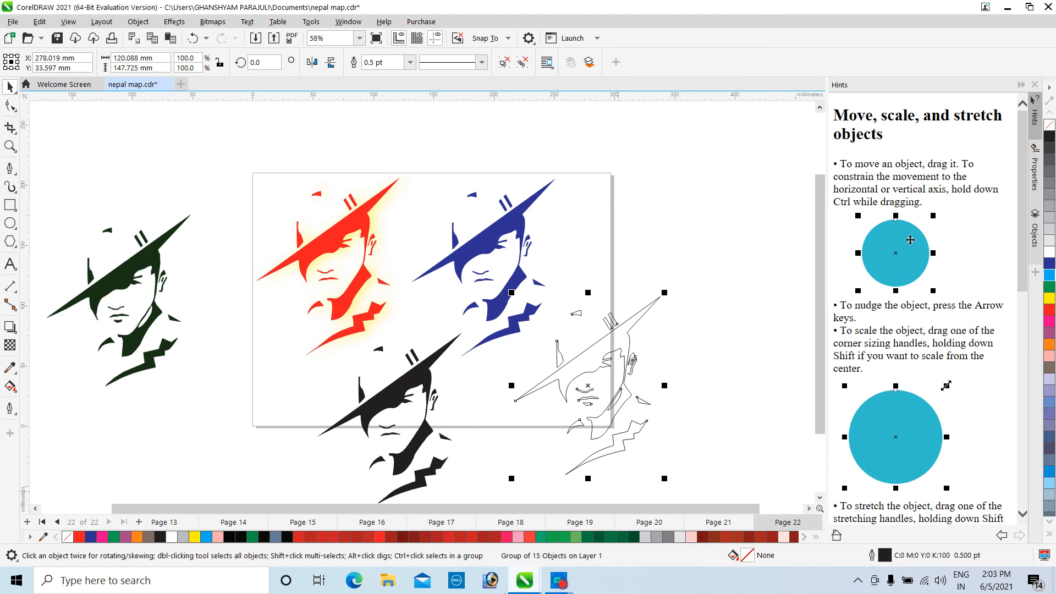
pyautogui.moveTo(558, 581)
pyautogui.click(547, 468)
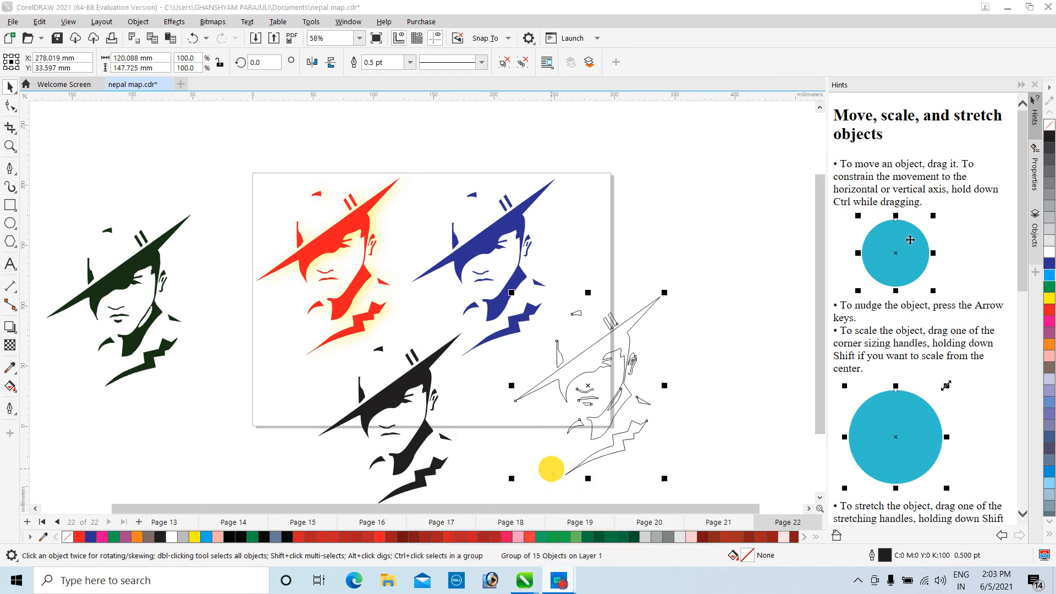